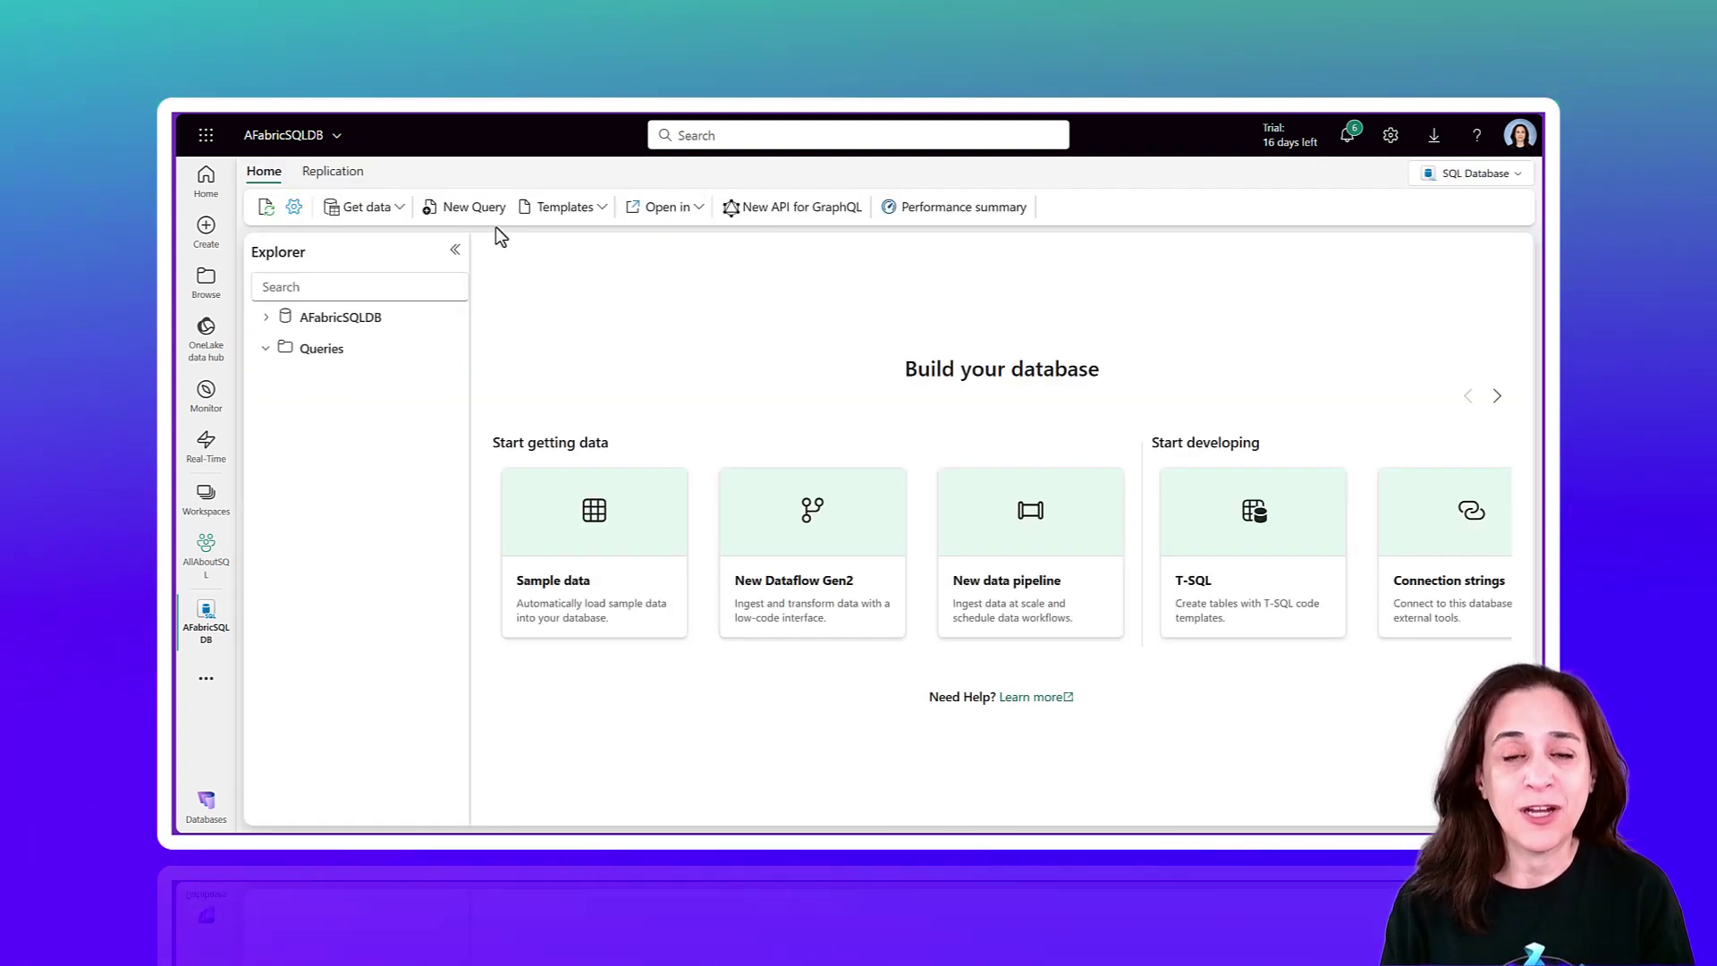
Step: Expand AFabricSQLDB down to the dbo schema's Tables folder, and show the options for getting data
left_click(265, 317)
left_click(284, 349)
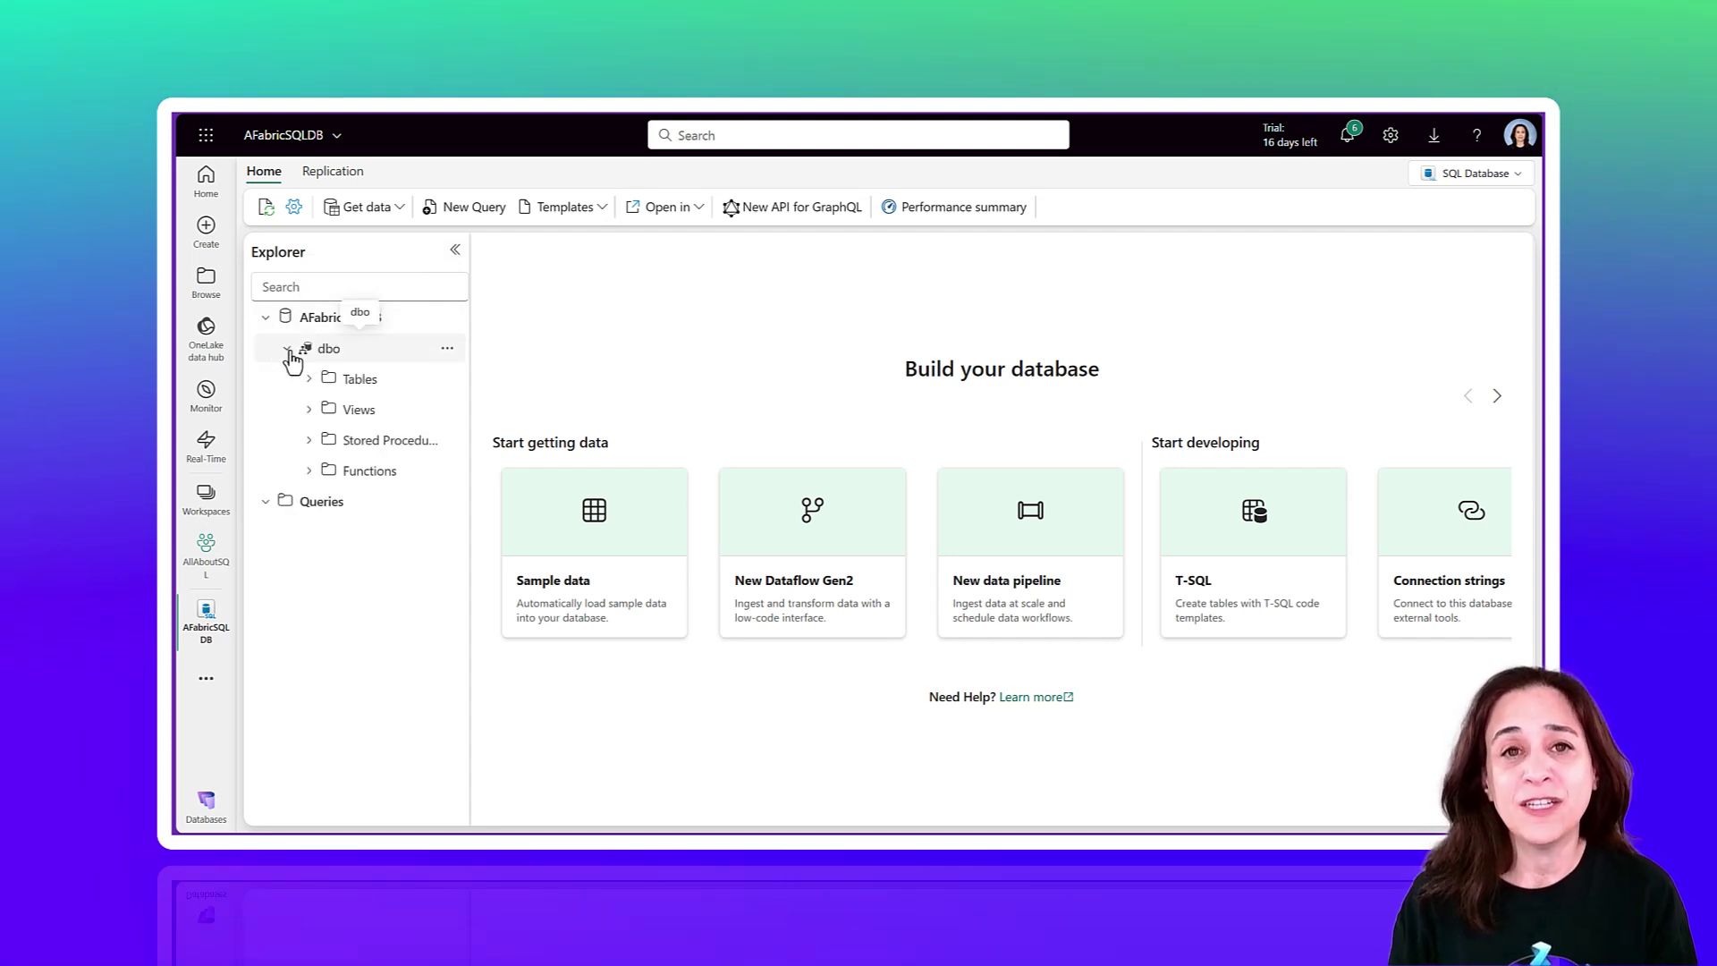
left_click(309, 379)
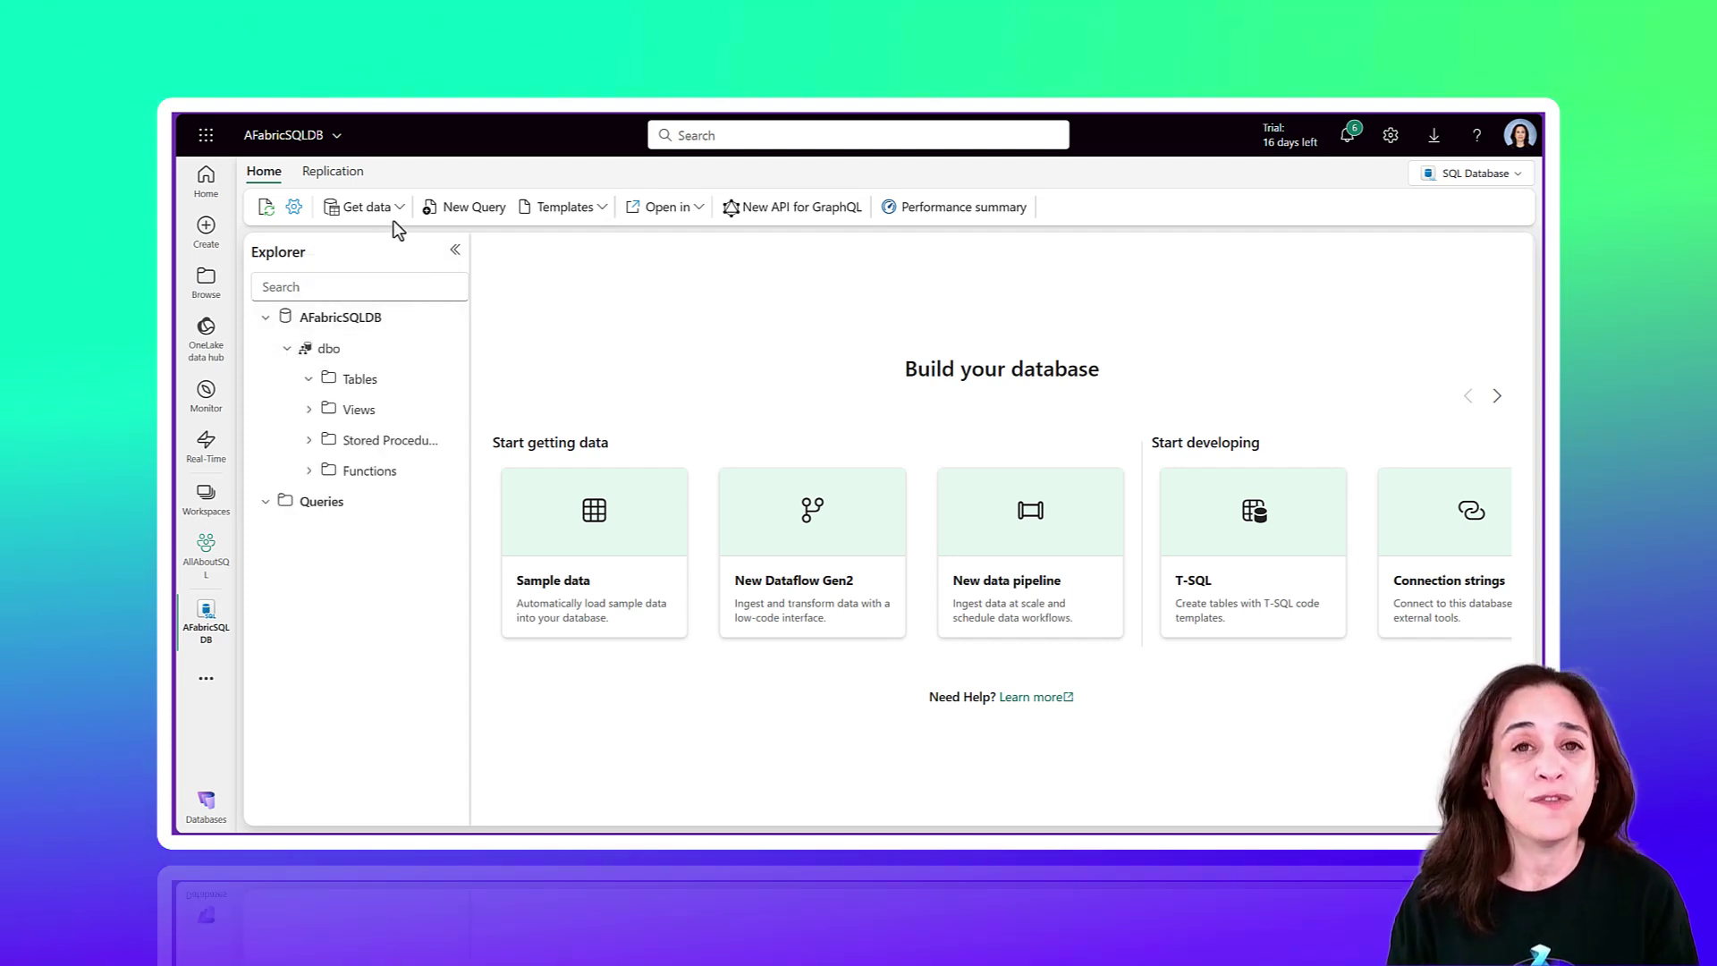
left_click(375, 207)
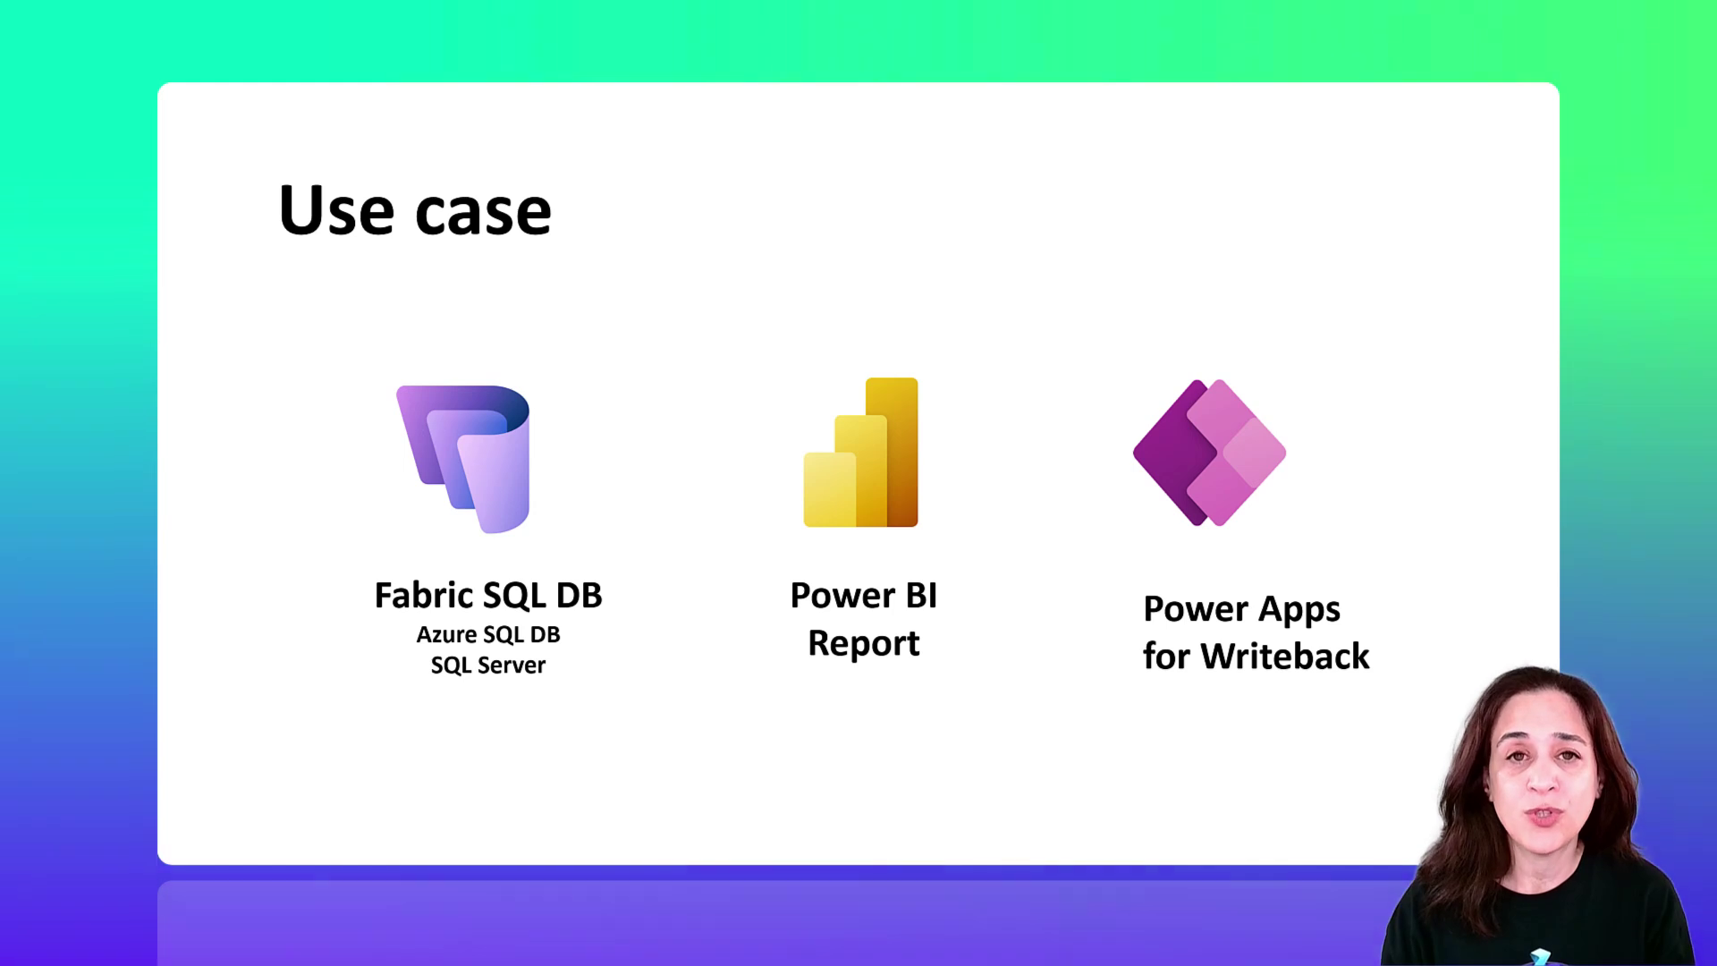
key("Right")
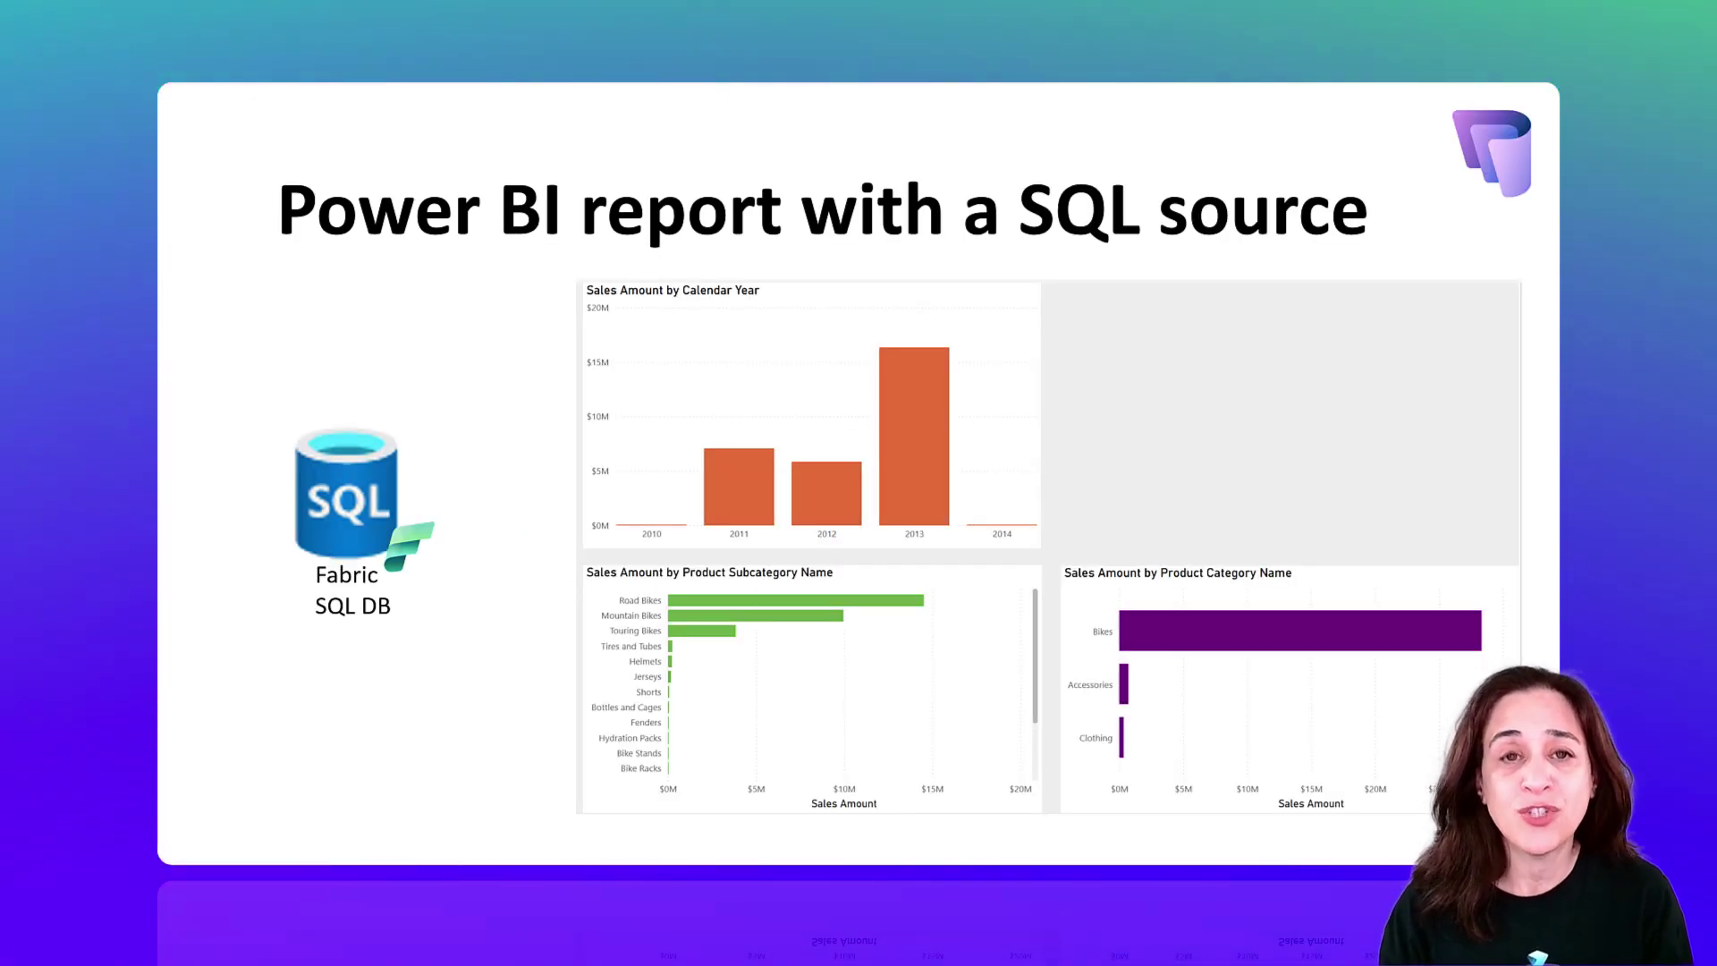
key("Right")
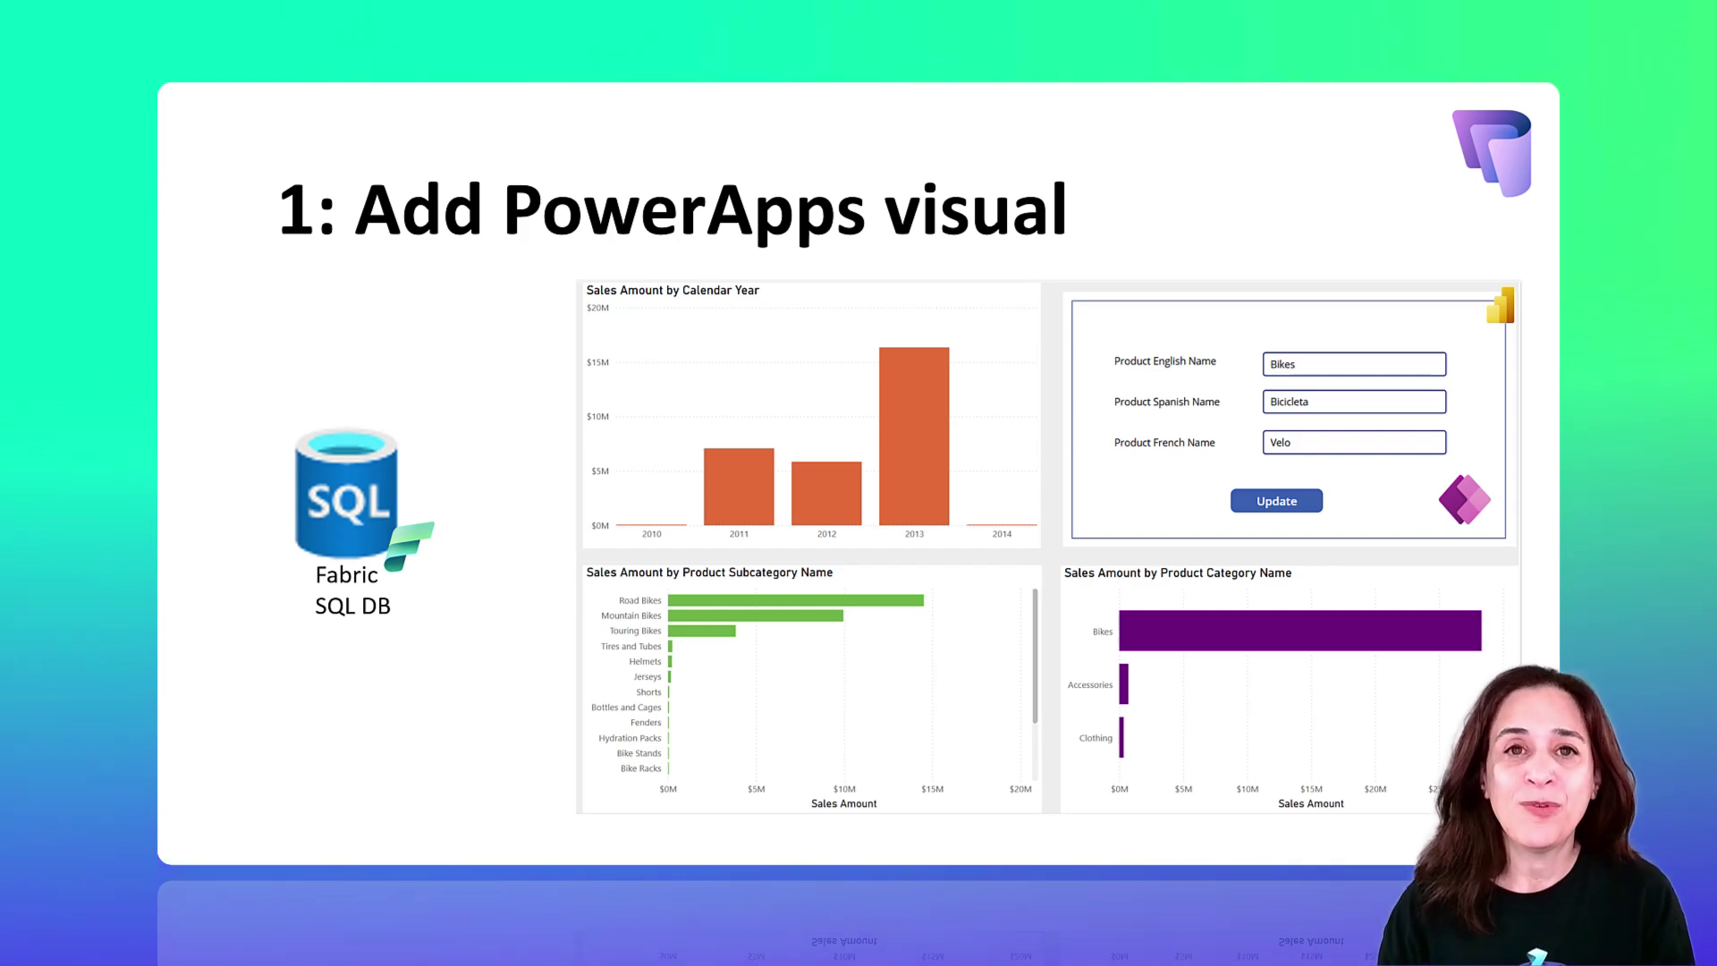
key("Right")
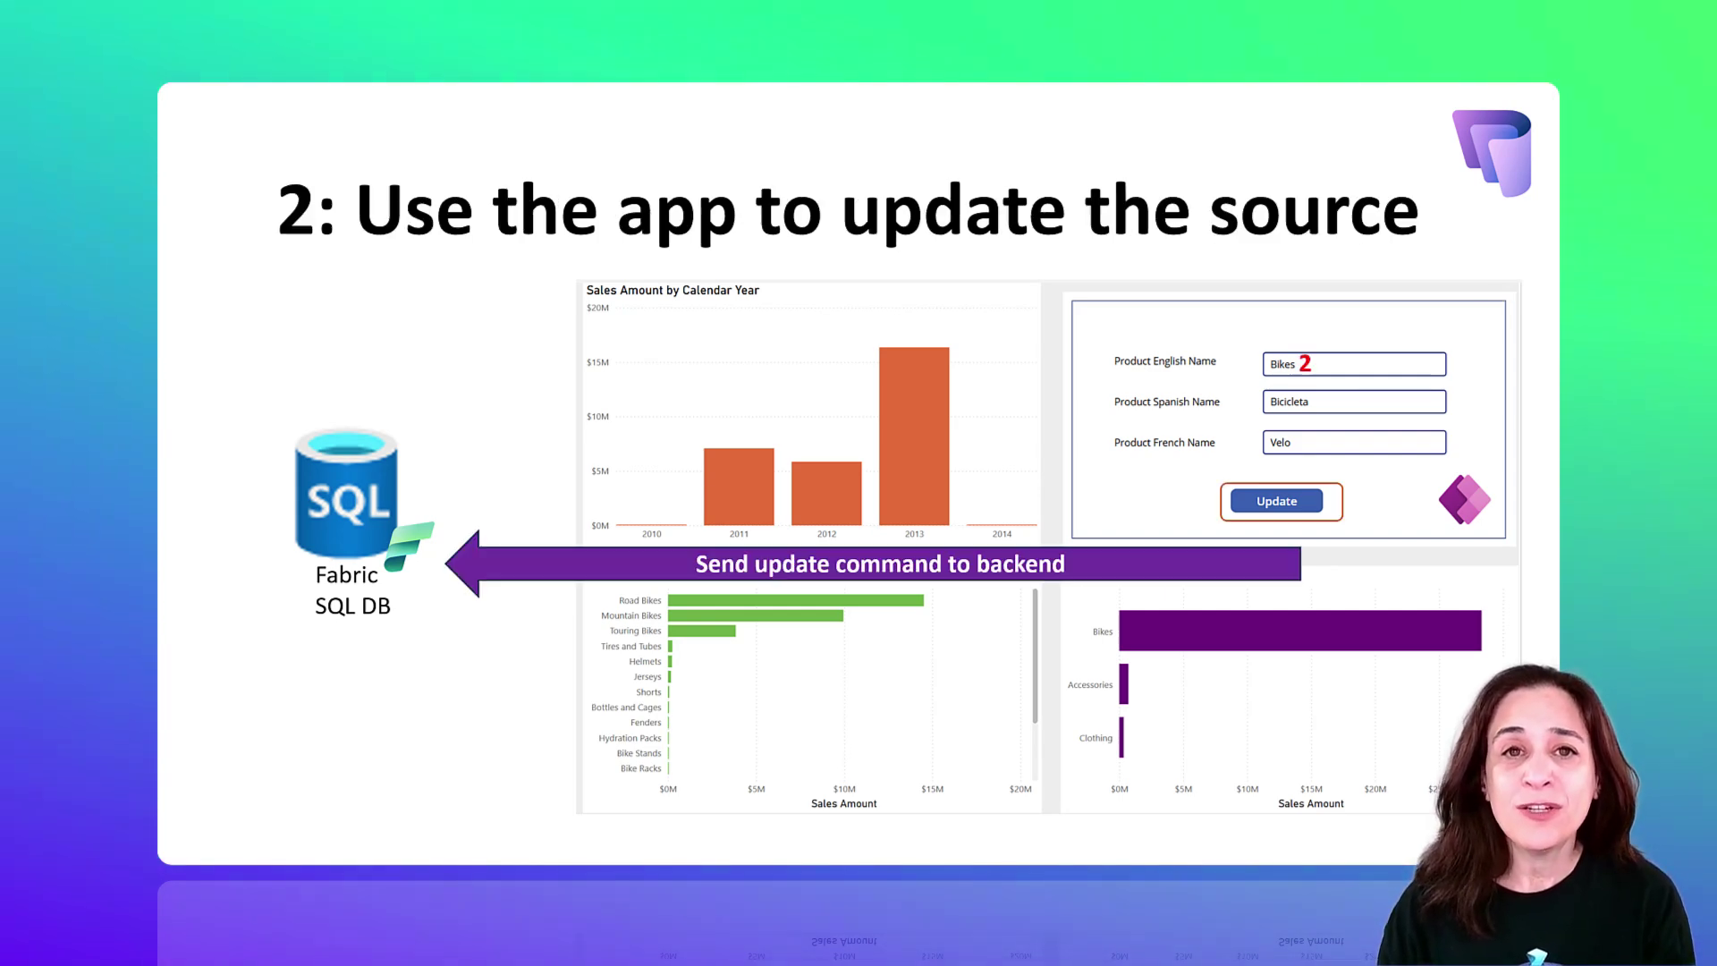
key("Right")
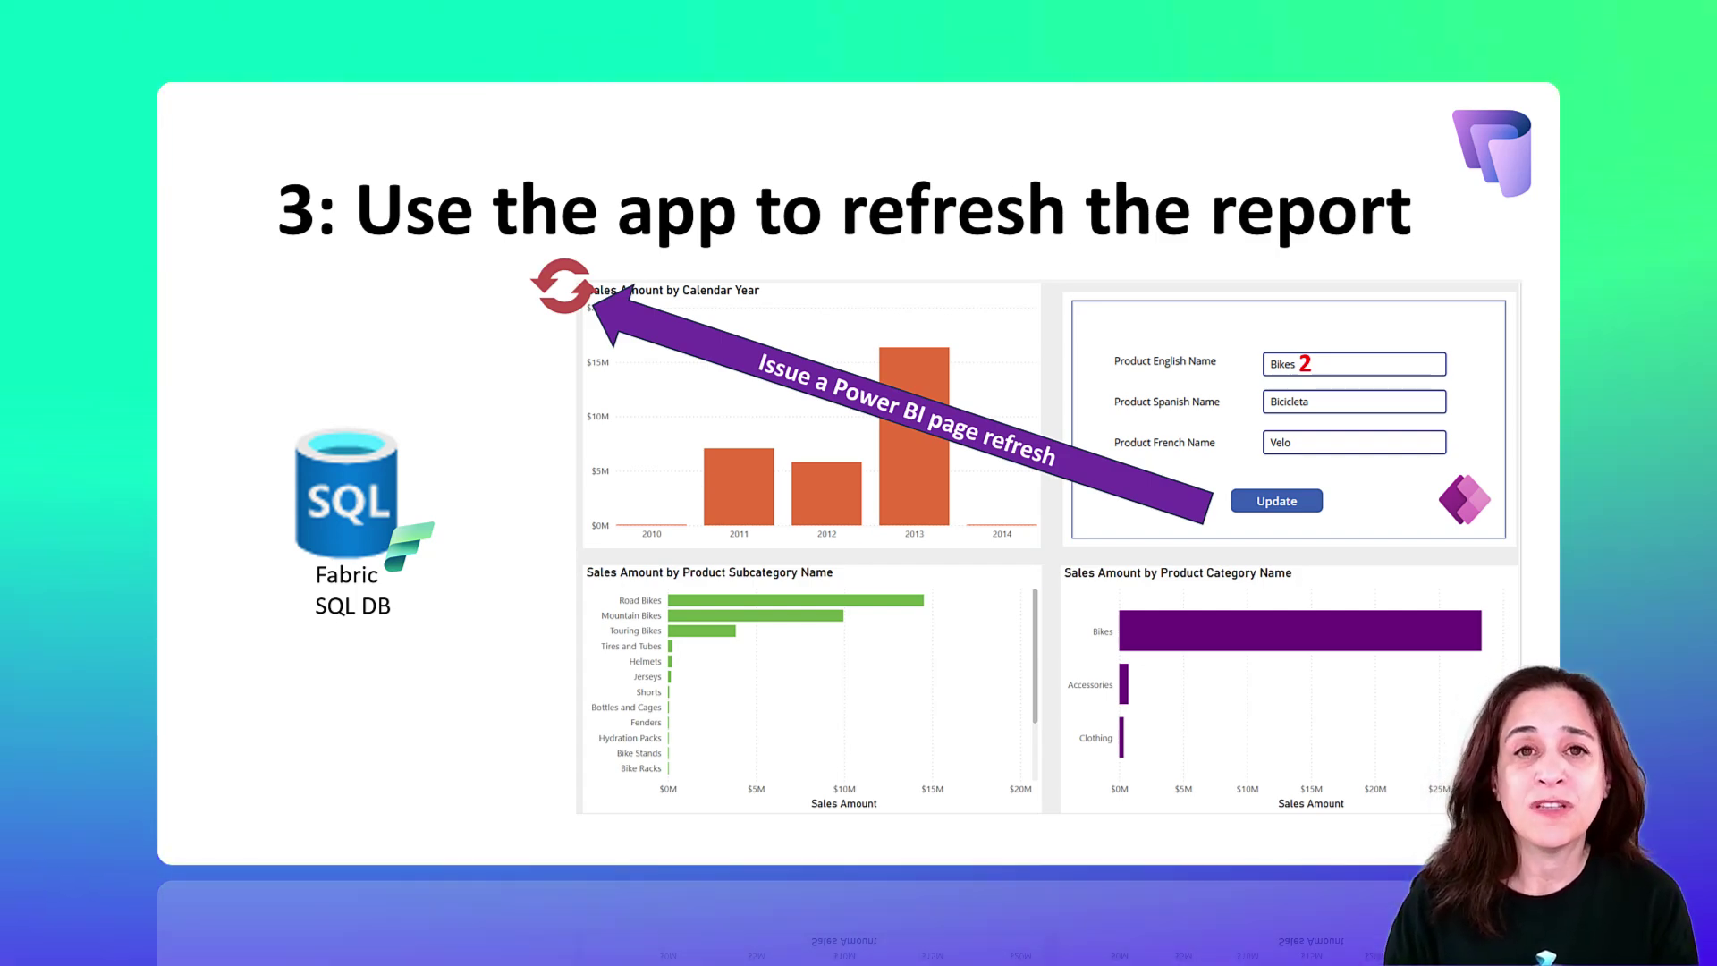
key("Right")
key("Right")
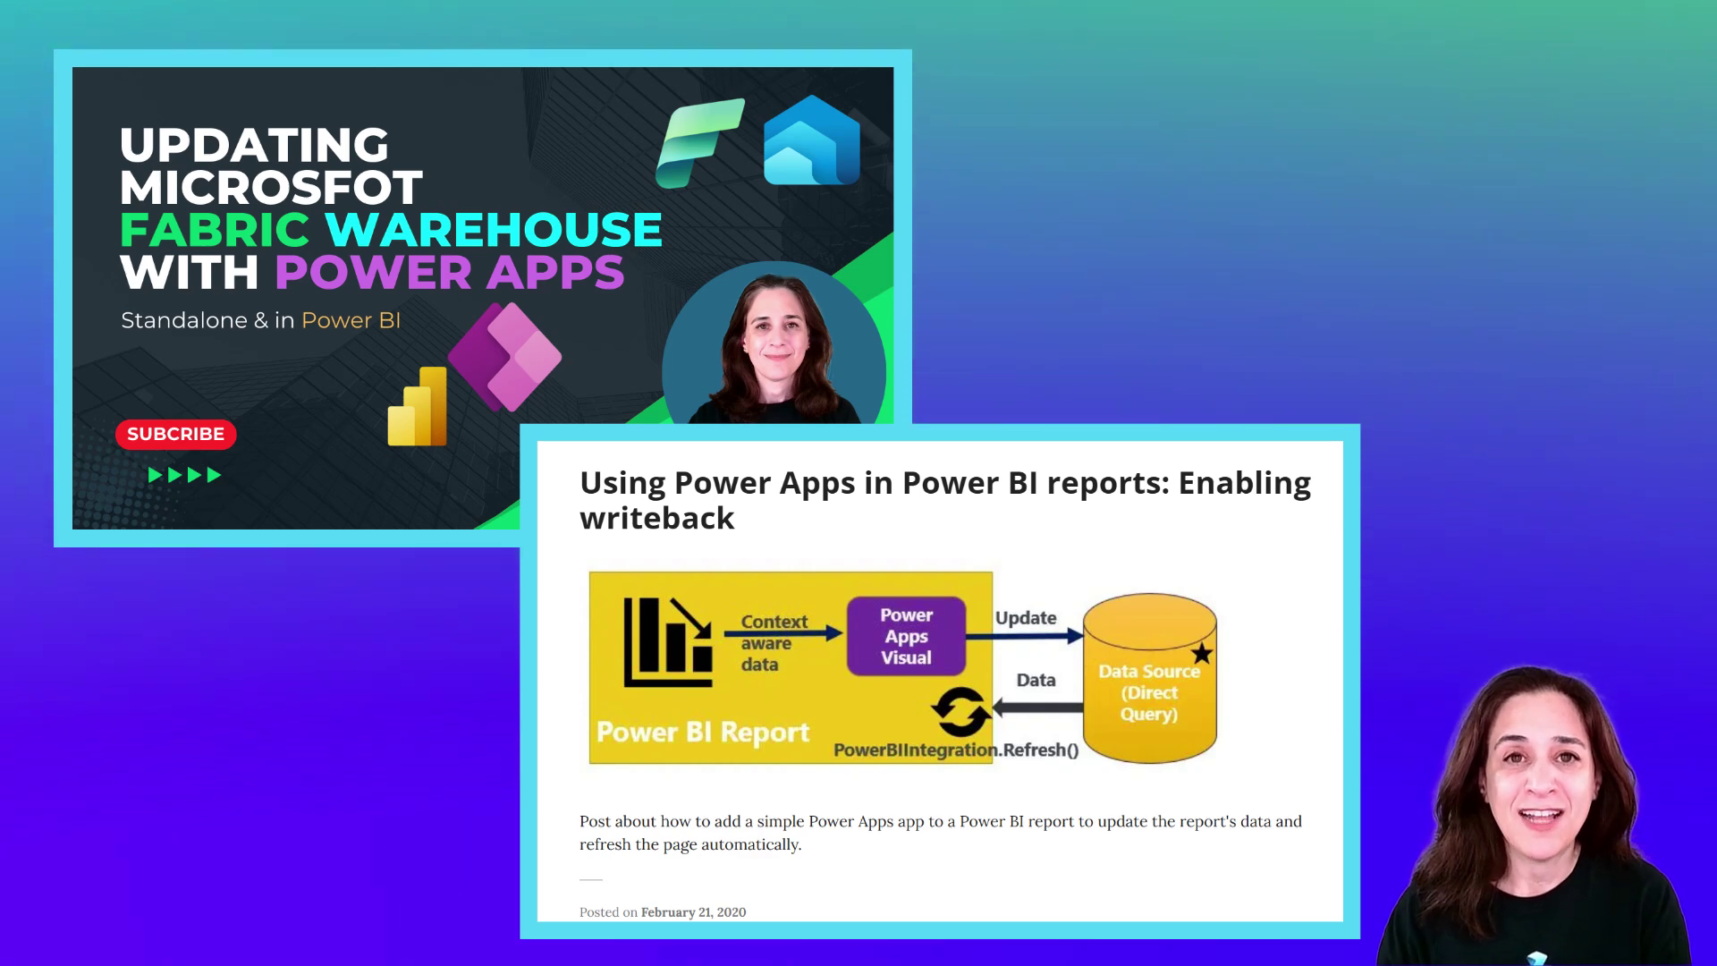
key("Right")
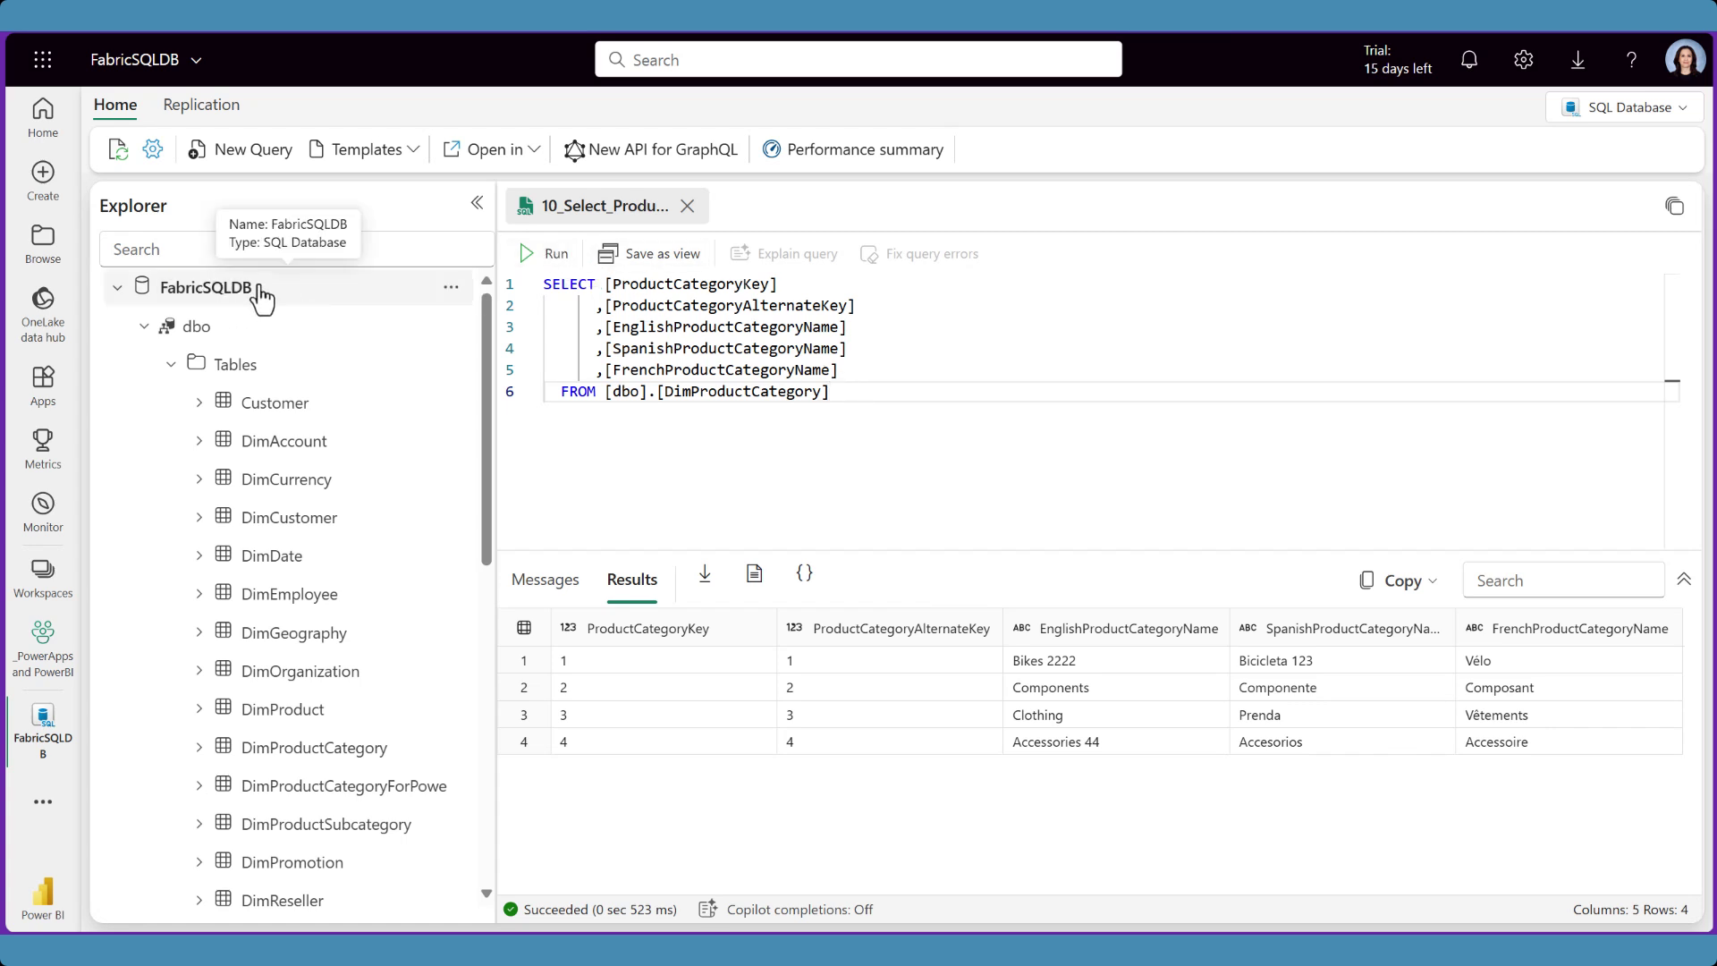
Step: Show the FabricSQLDB server and database connection strings for SQL Server Management Studio
left_click(535, 154)
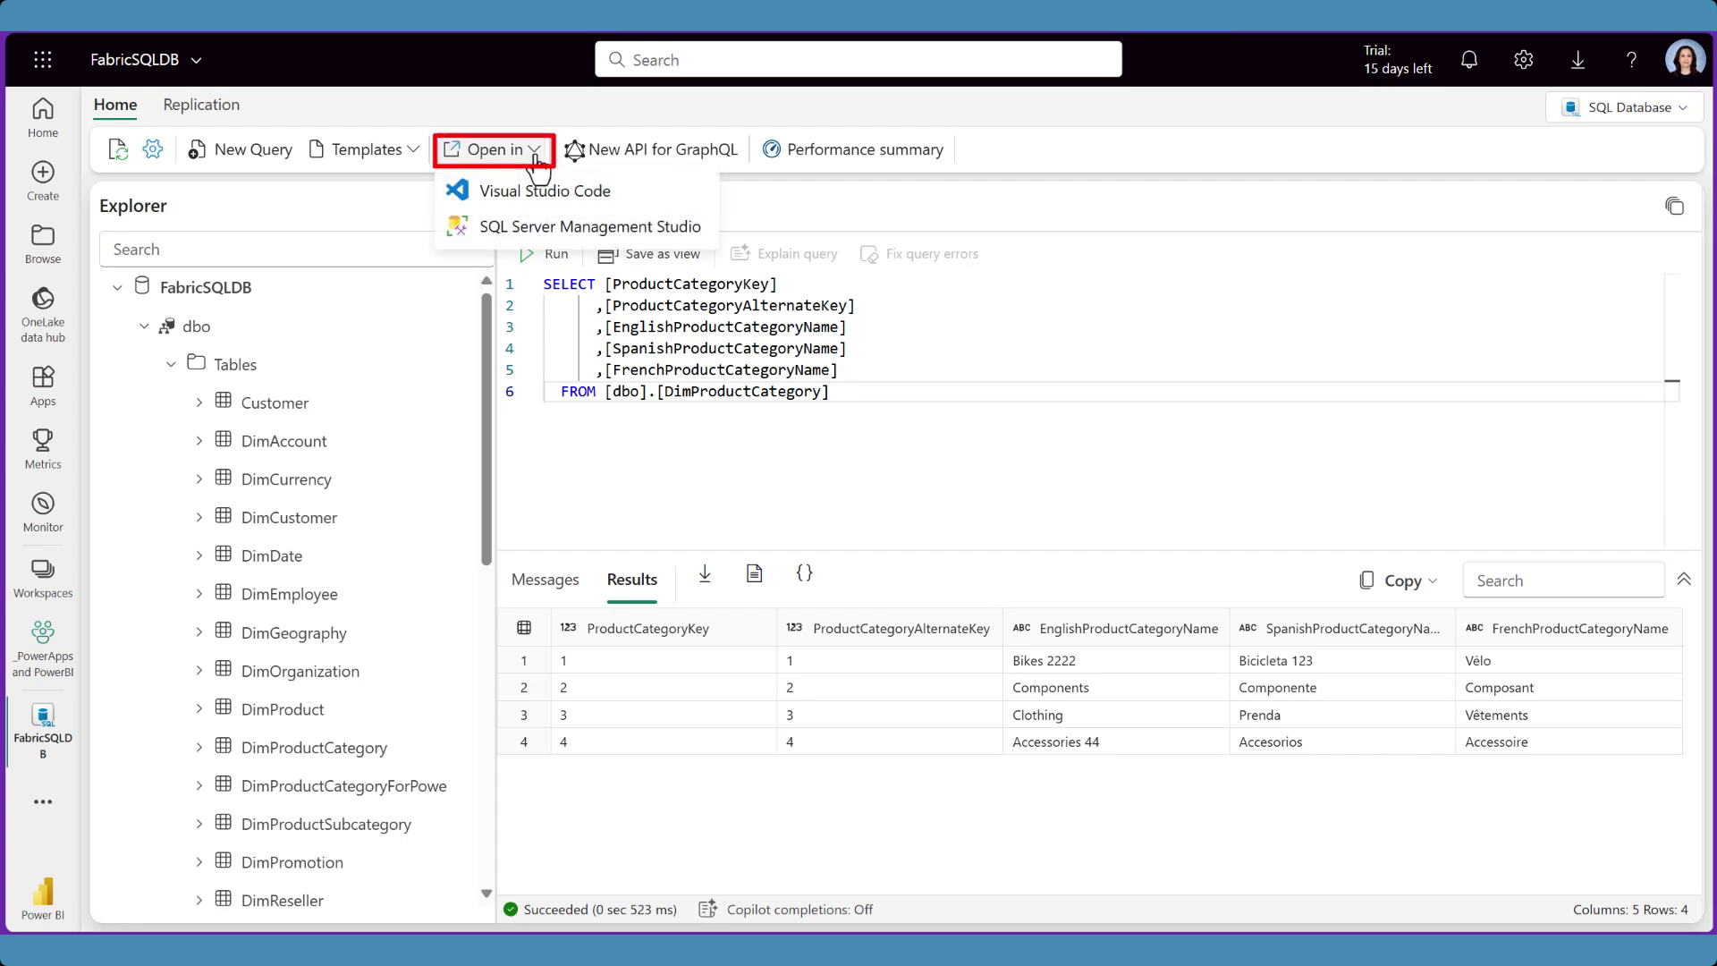
left_click(621, 233)
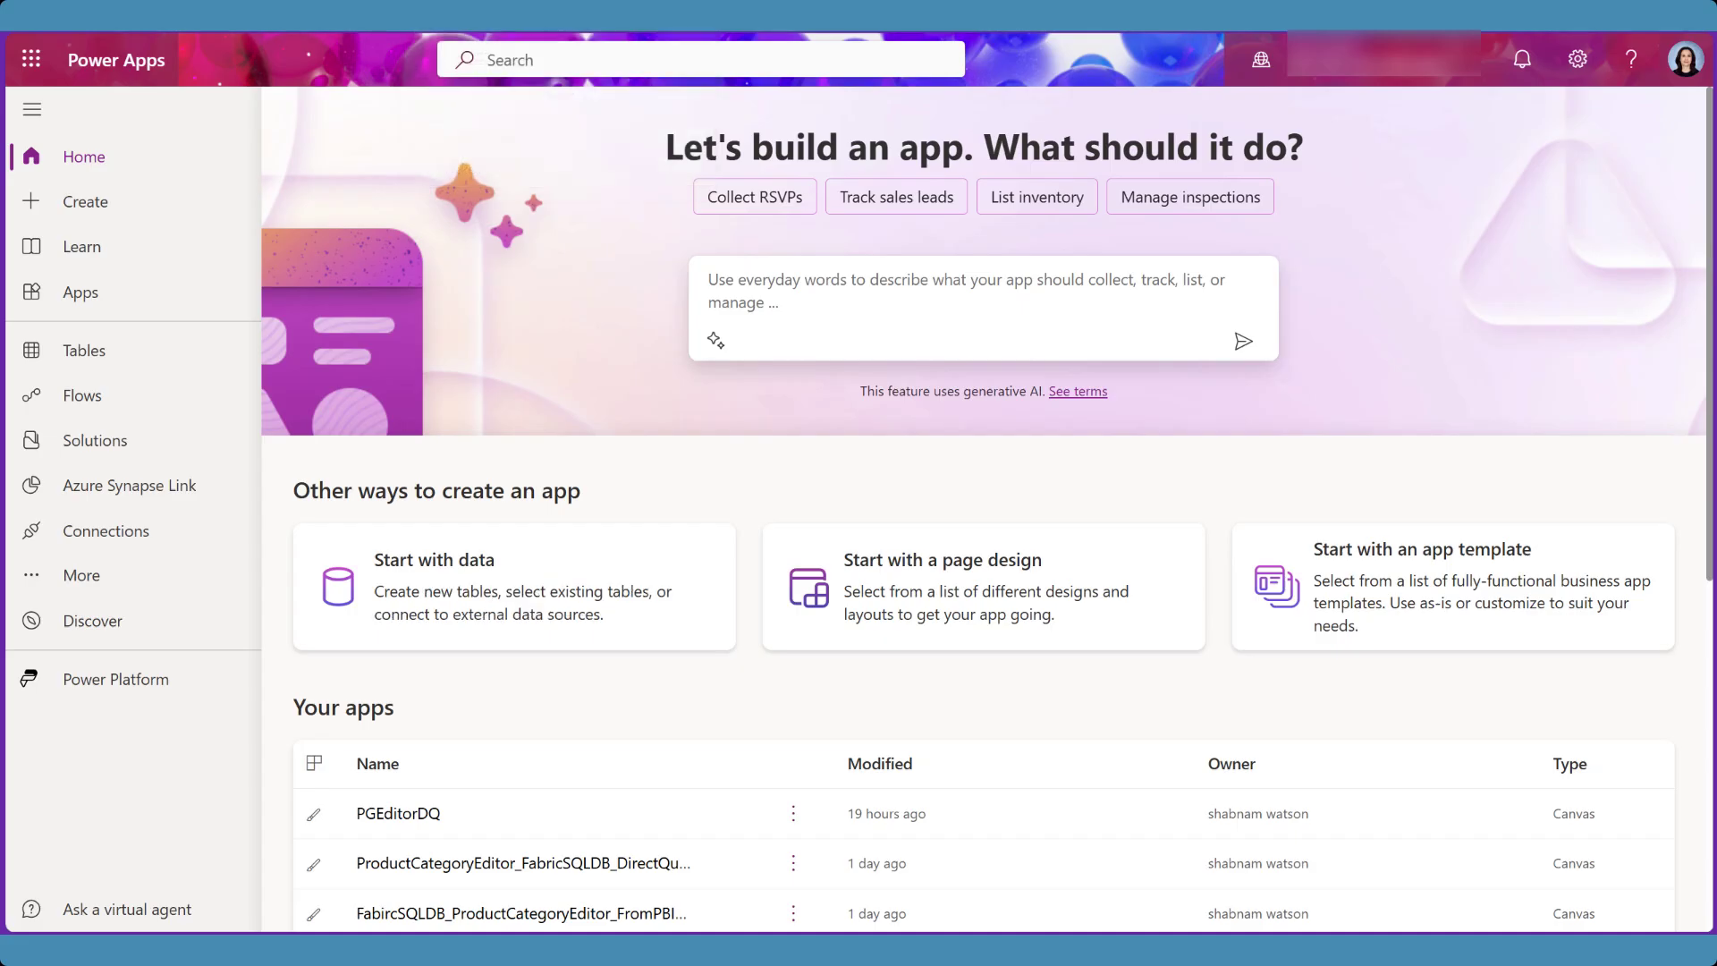
Step: Switch to Power Apps, start an app from SQL data and create a SQL Server connection with Microsoft Entra ID Integrated authentication
left_click(114, 216)
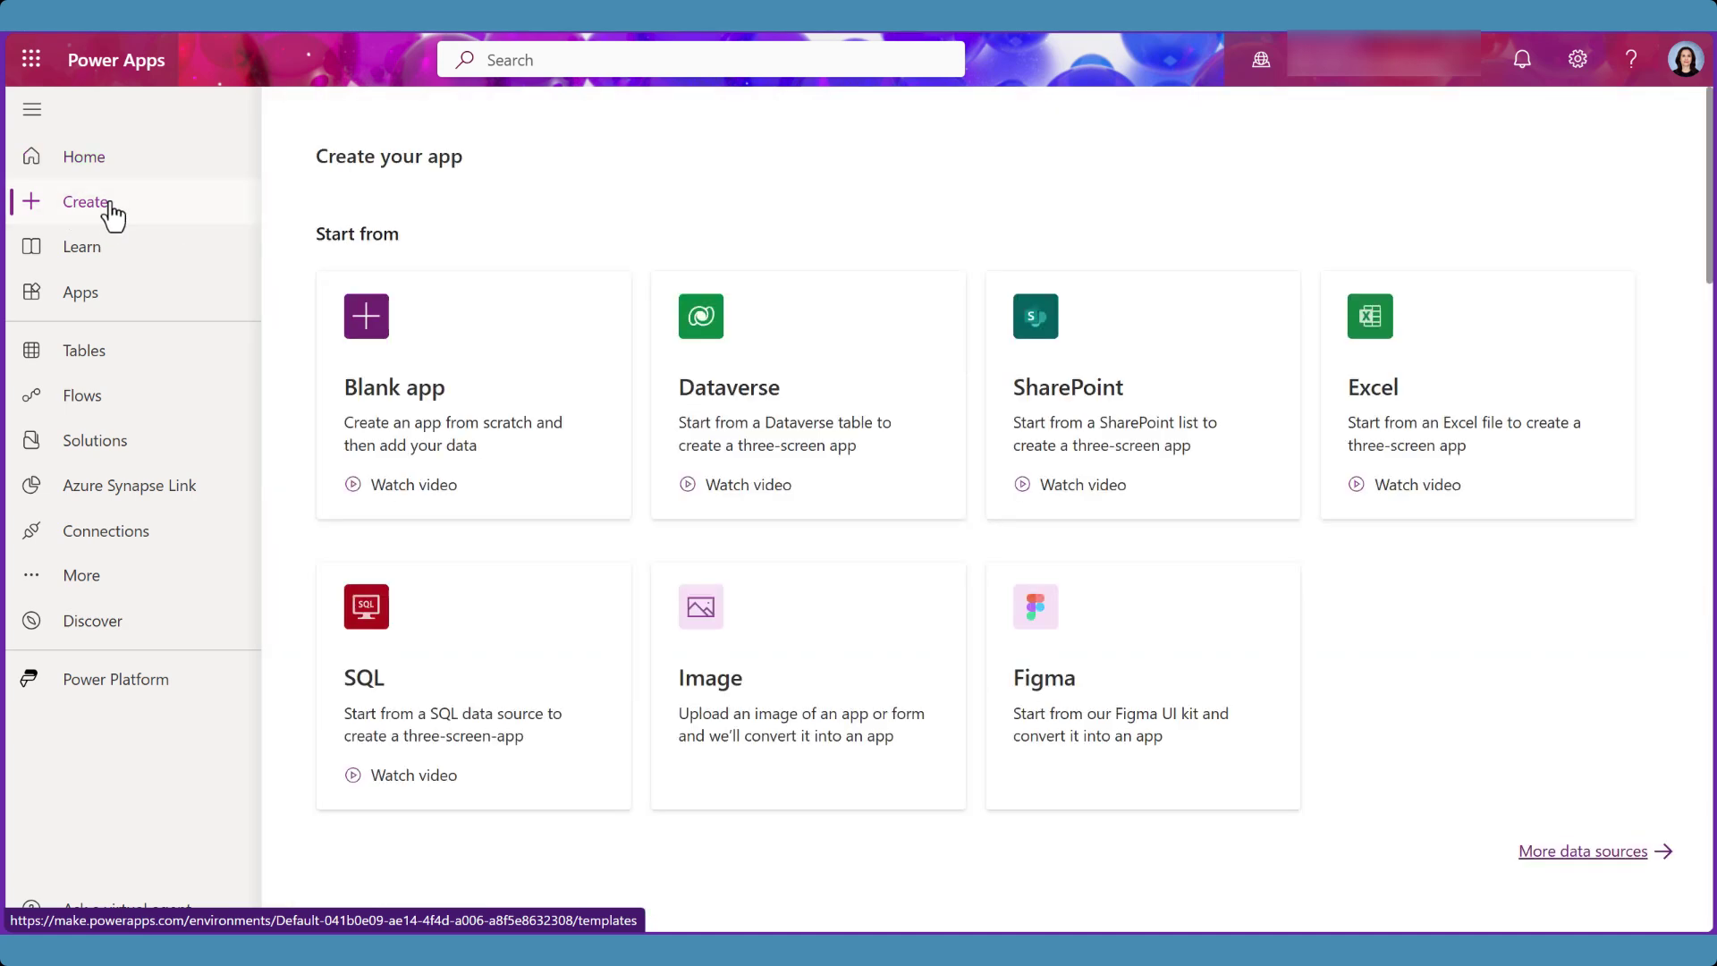
left_click(467, 698)
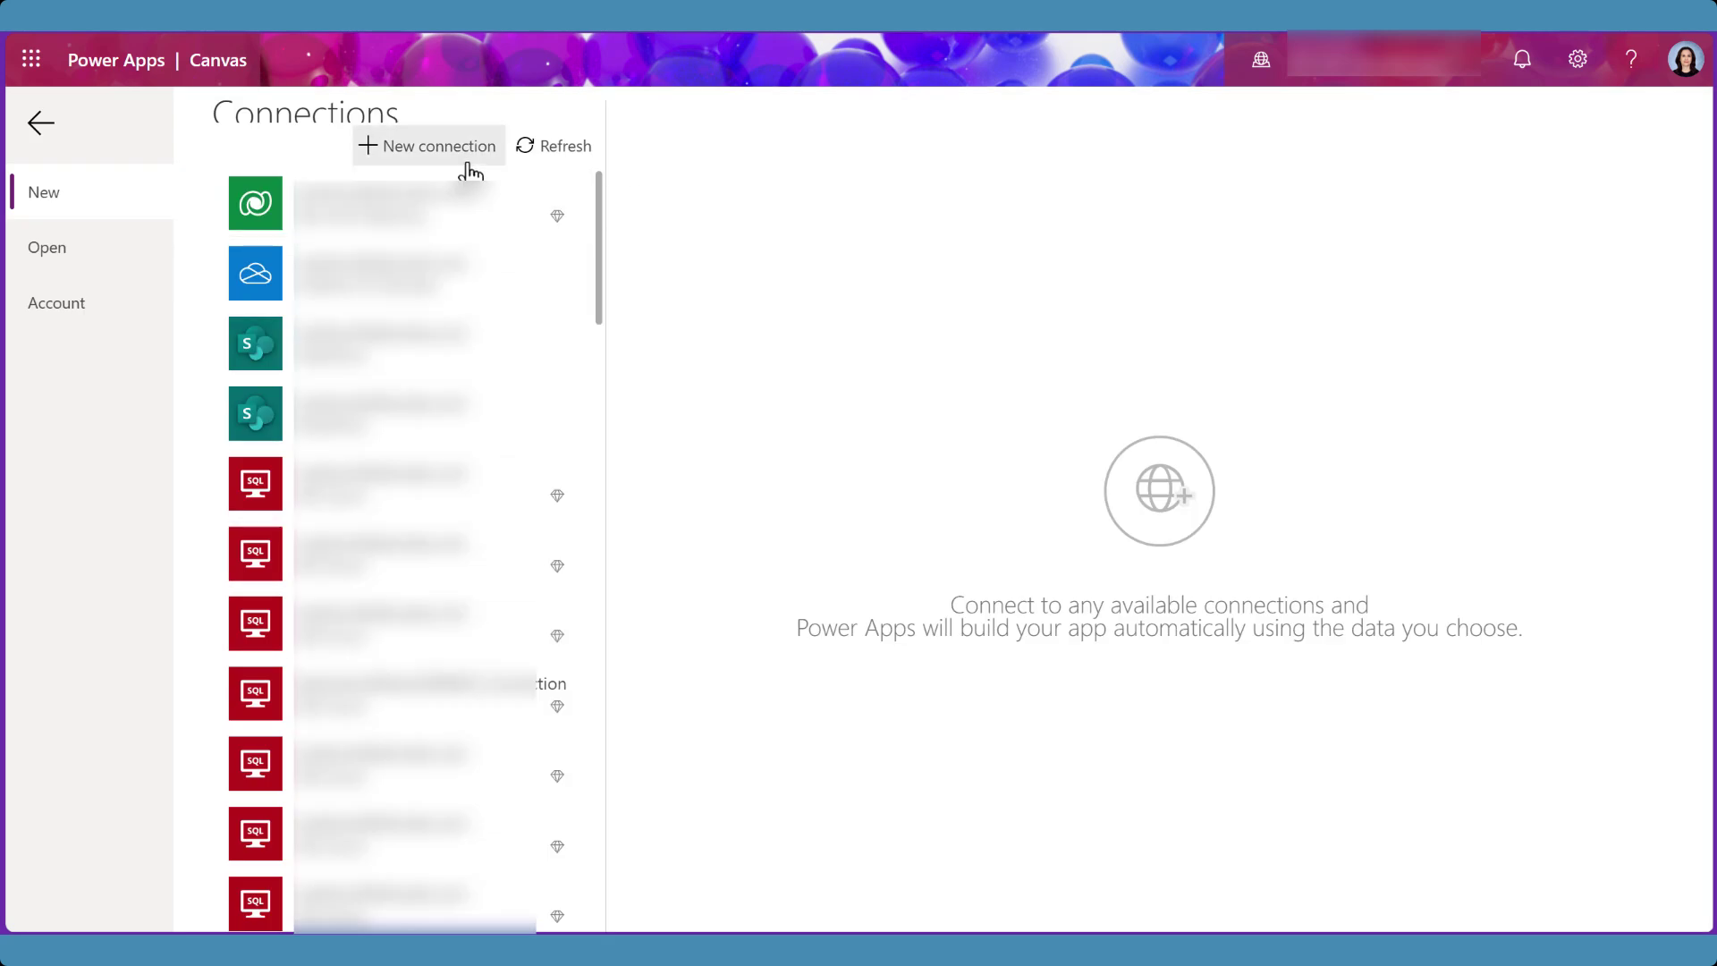
left_click(439, 145)
scroll(408, 544, "down", 7)
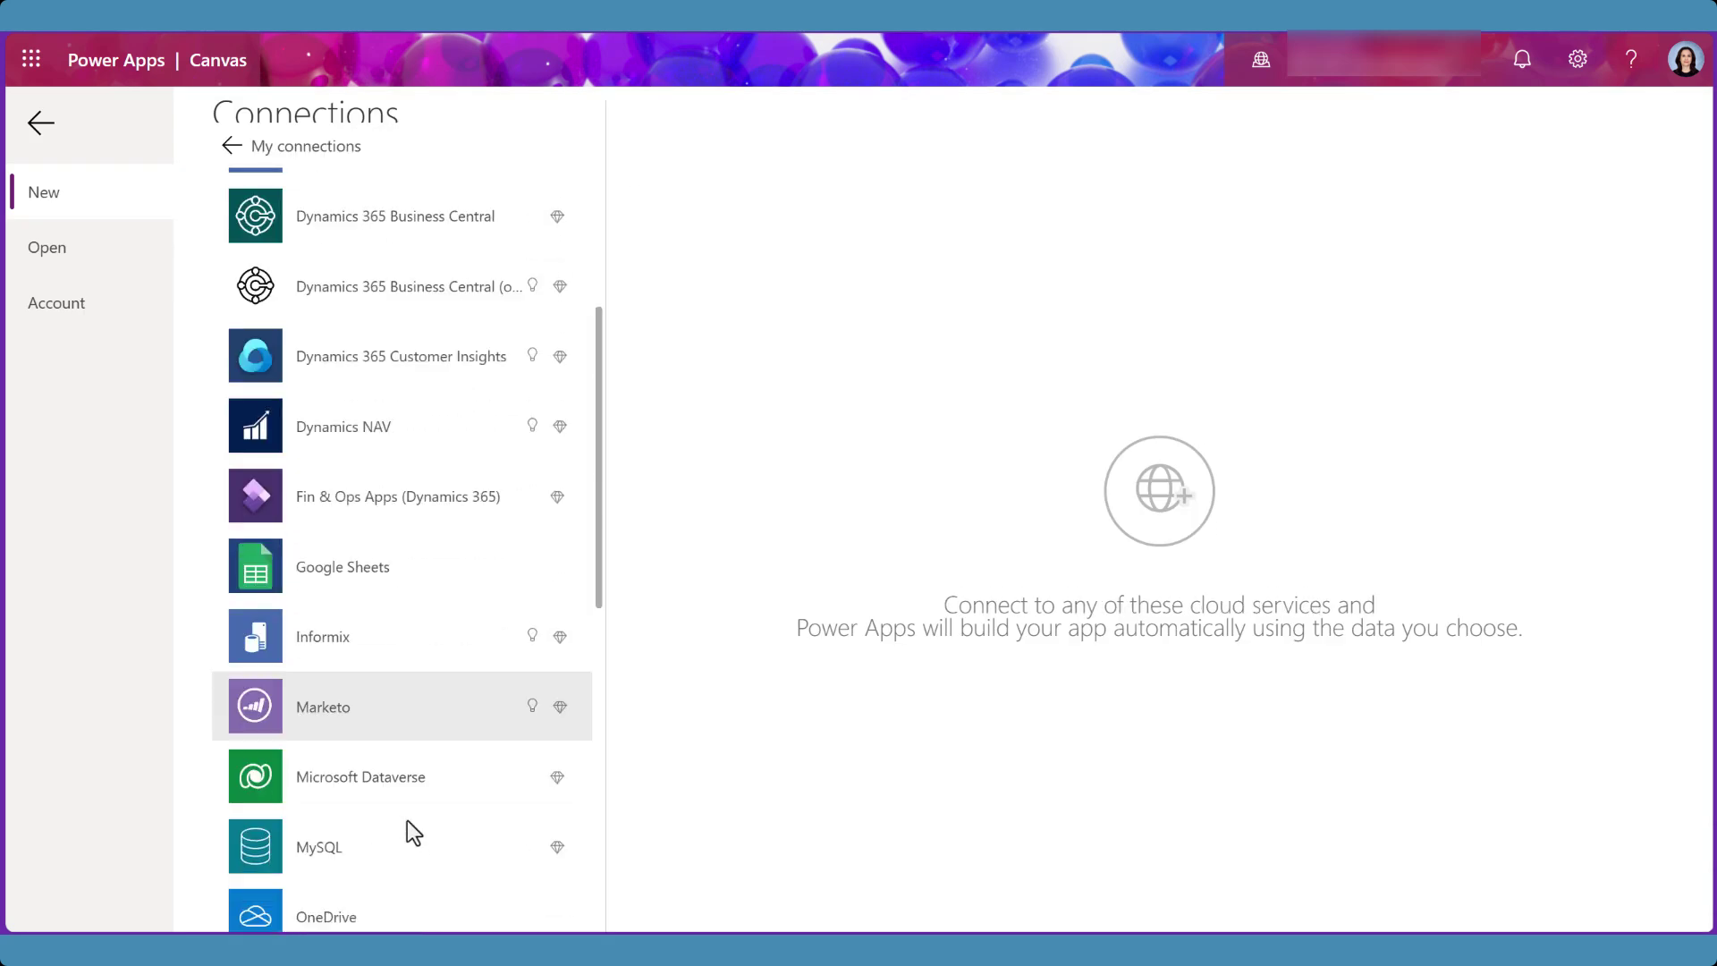
scroll(410, 839, "down", 4)
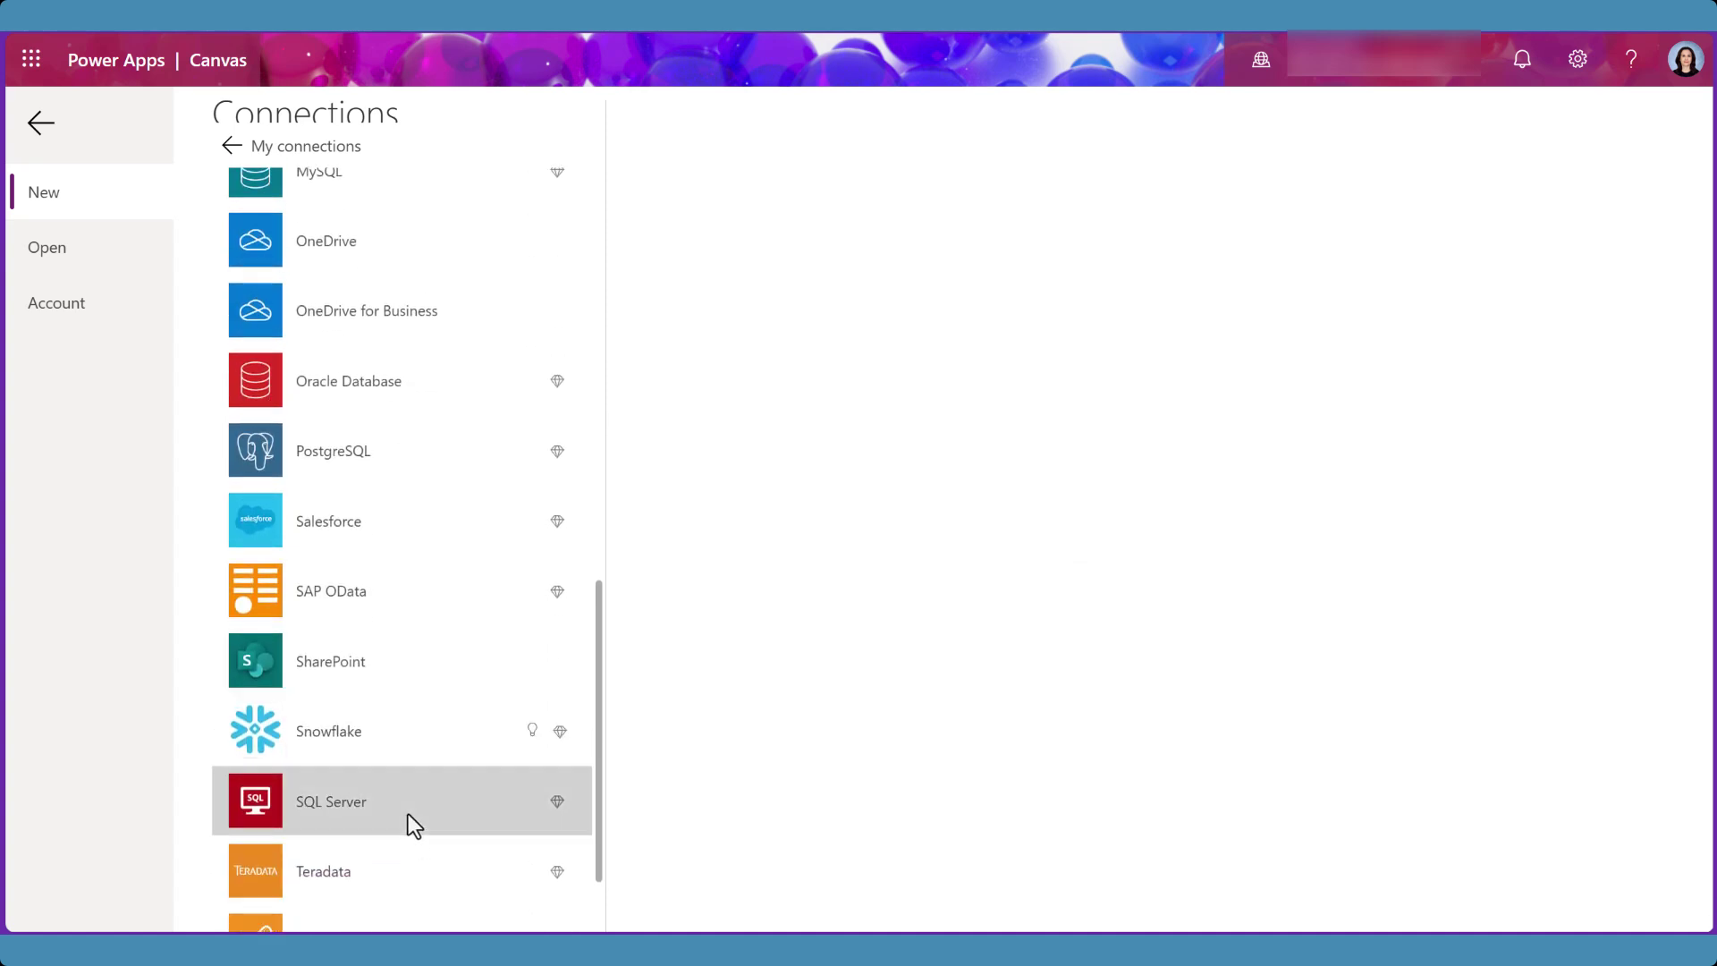
left_click(411, 816)
left_click(1076, 362)
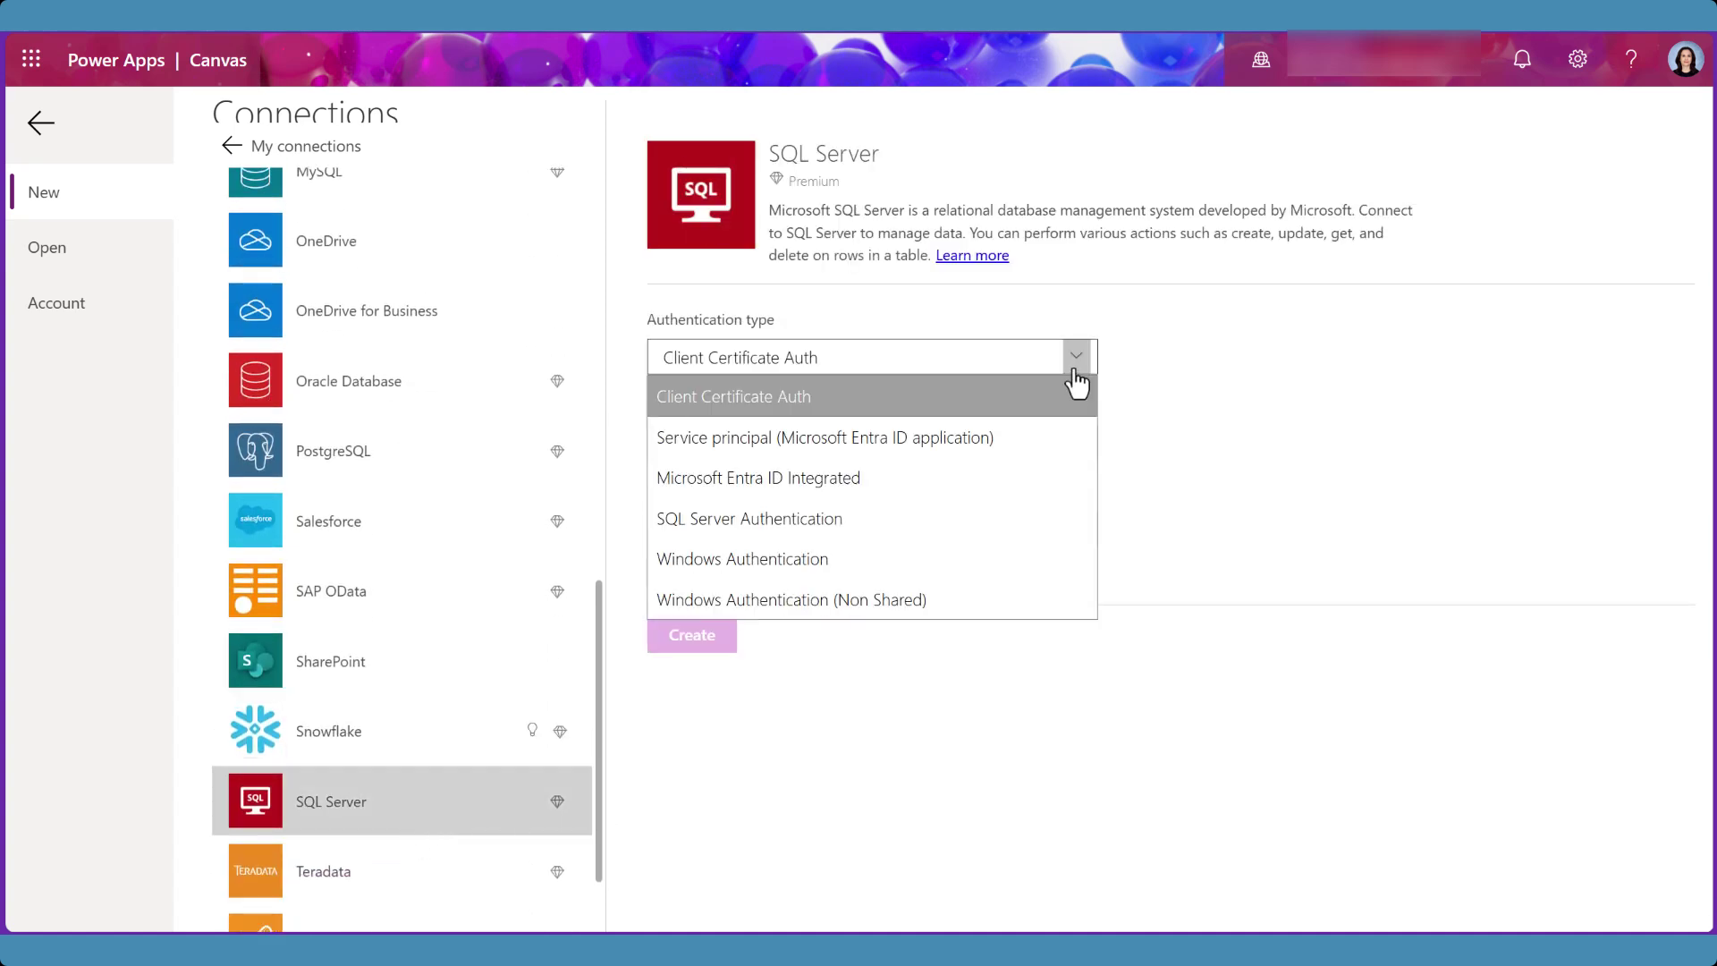
left_click(932, 471)
left_click(720, 431)
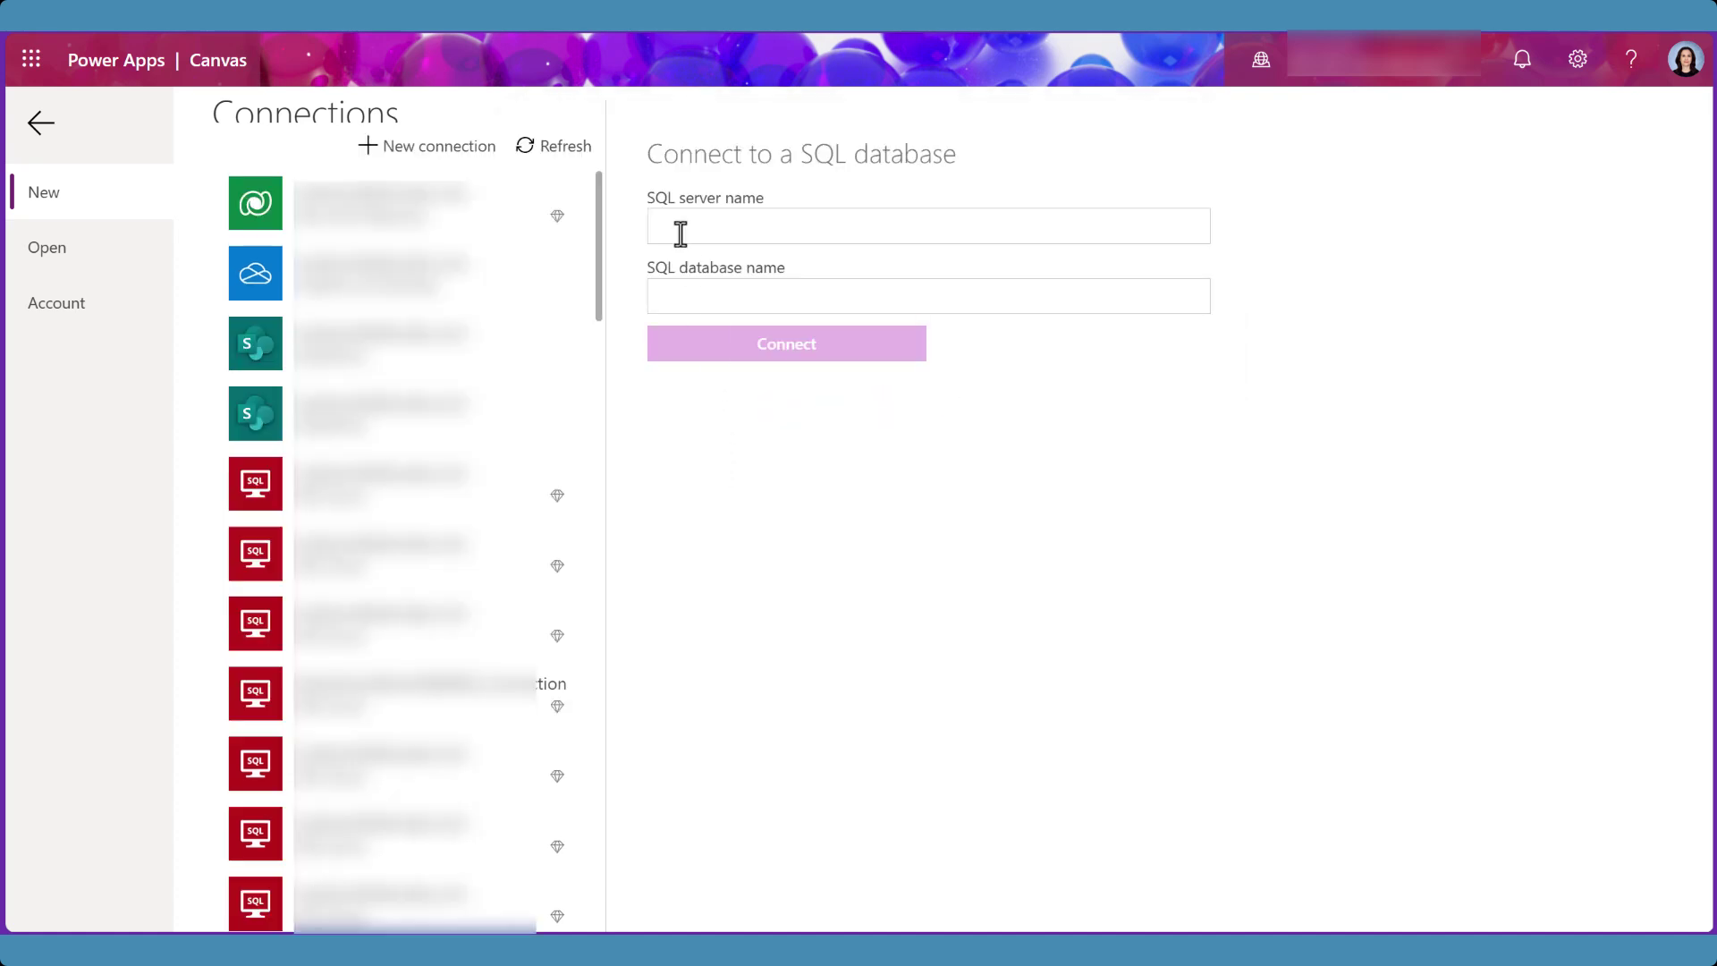
Step: Copy the server name from the Fabric connection strings into the SQL server name, and remove the trailing 1433 port
left_click(683, 232)
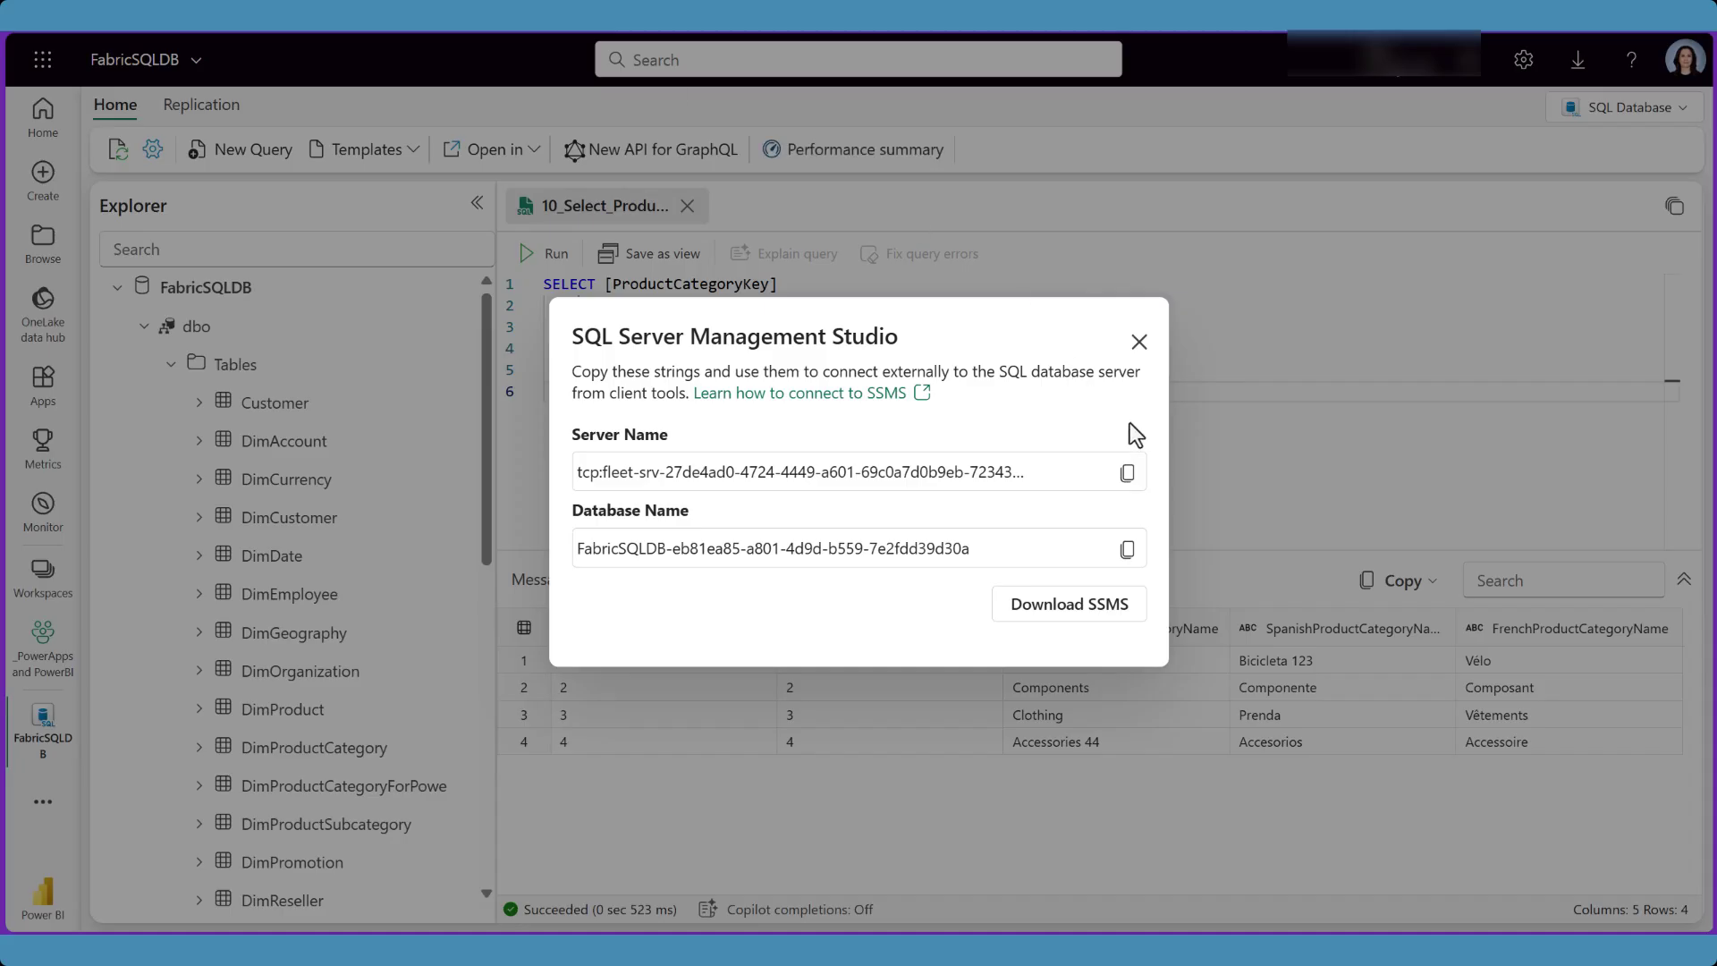
left_click(1126, 472)
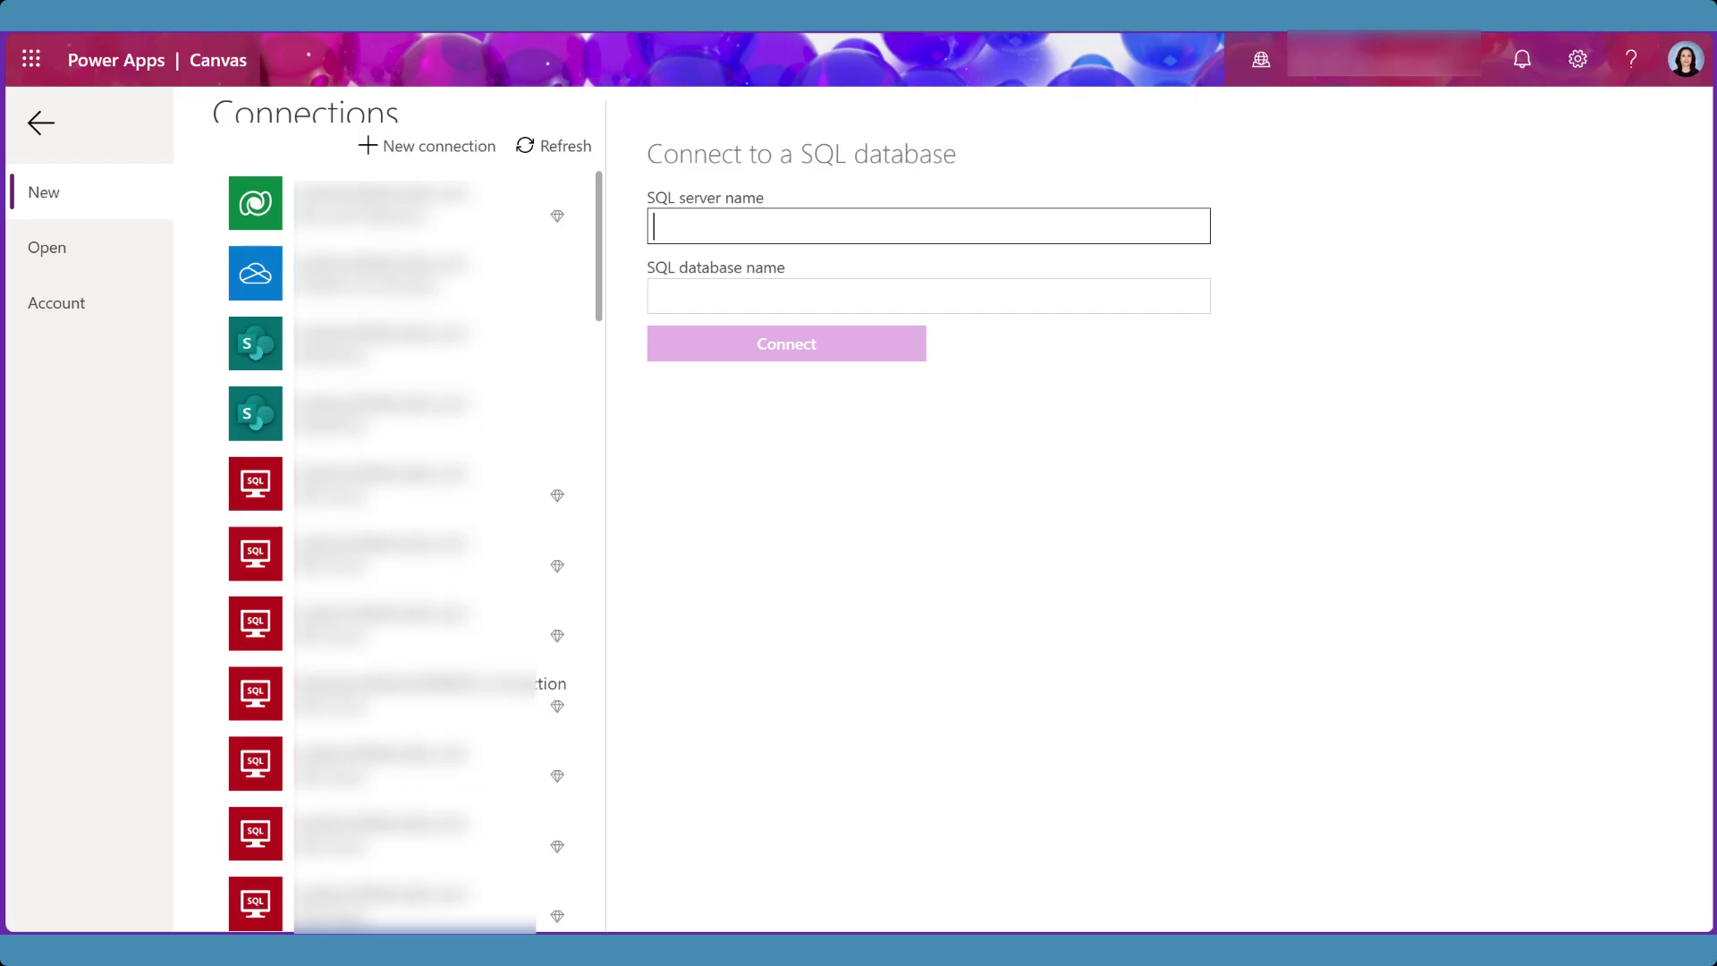
left_click(727, 234)
key("ctrl+v")
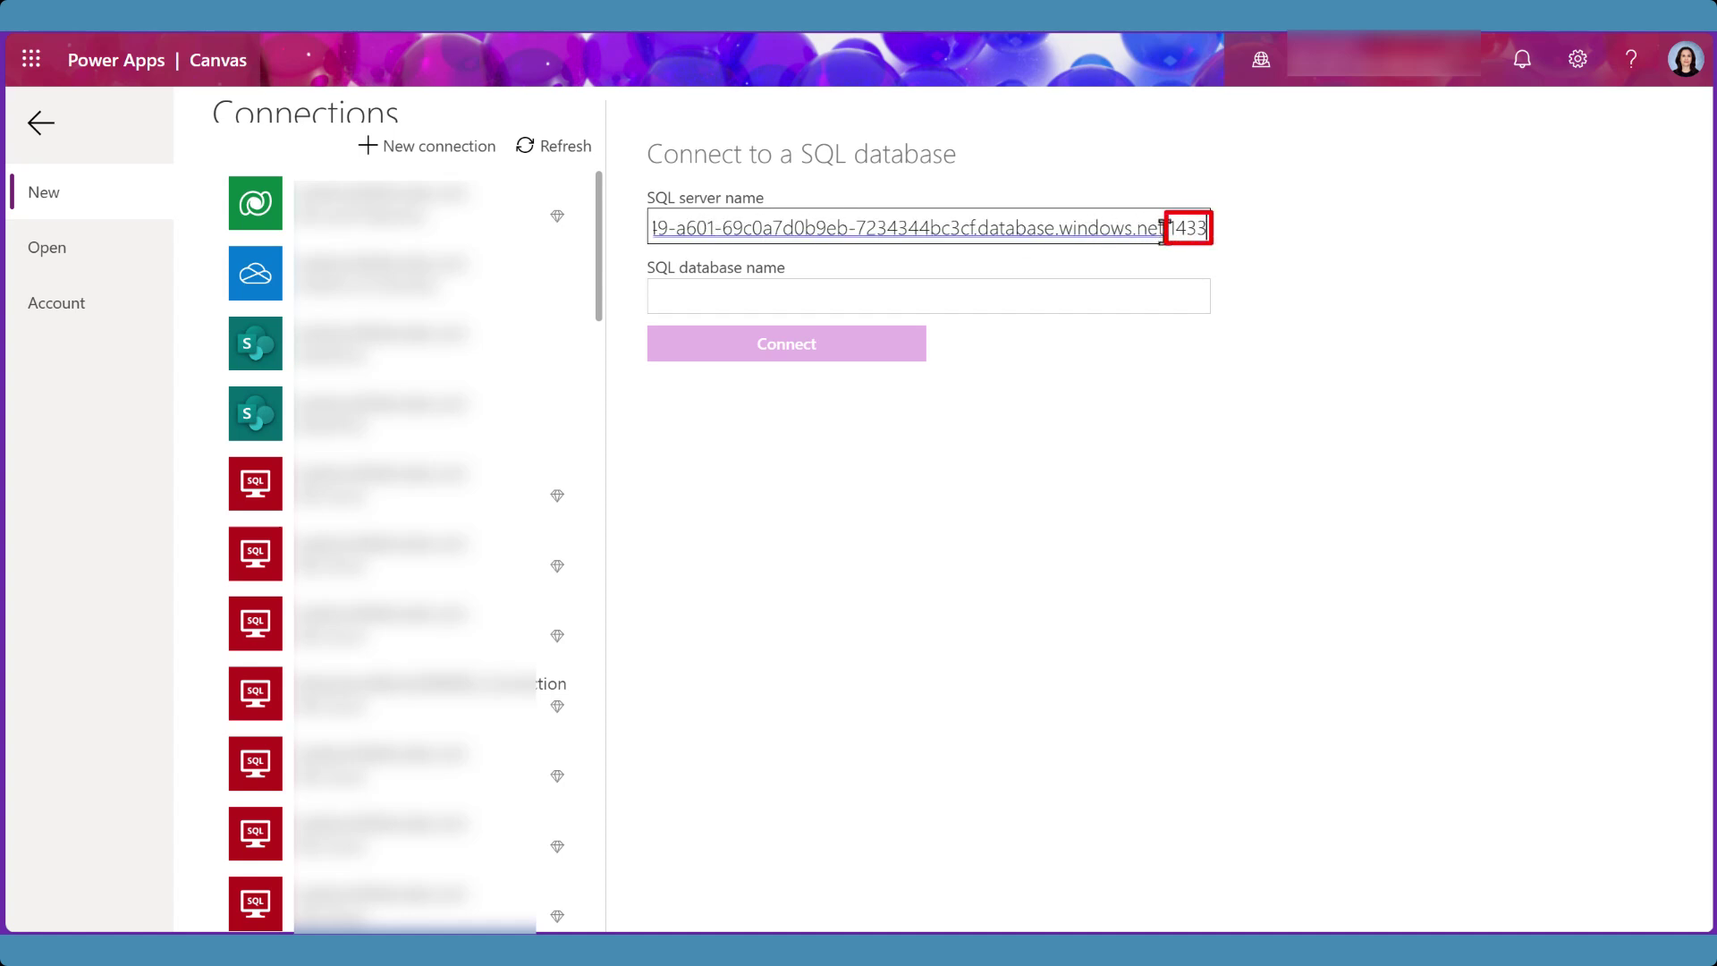
left_click_drag(1163, 229, 1186, 228)
key("BackSpace")
Step: Copy the Fabric database name into the SQL database name and connect to the database
left_click(1057, 294)
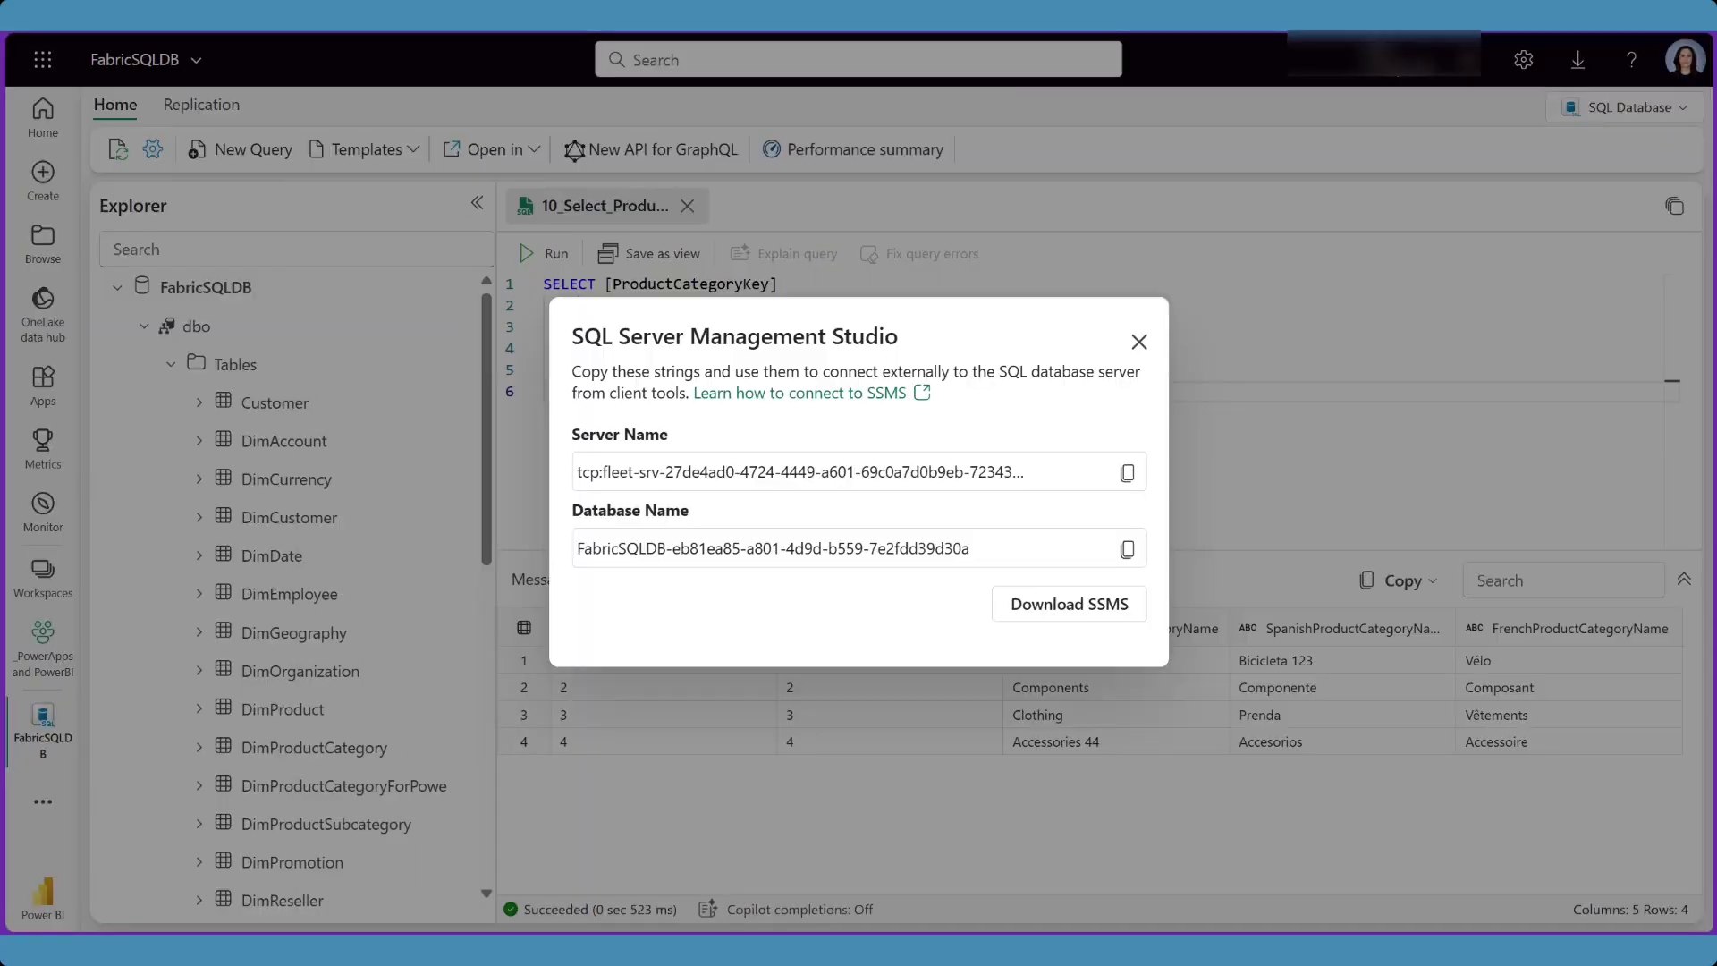
left_click(1126, 550)
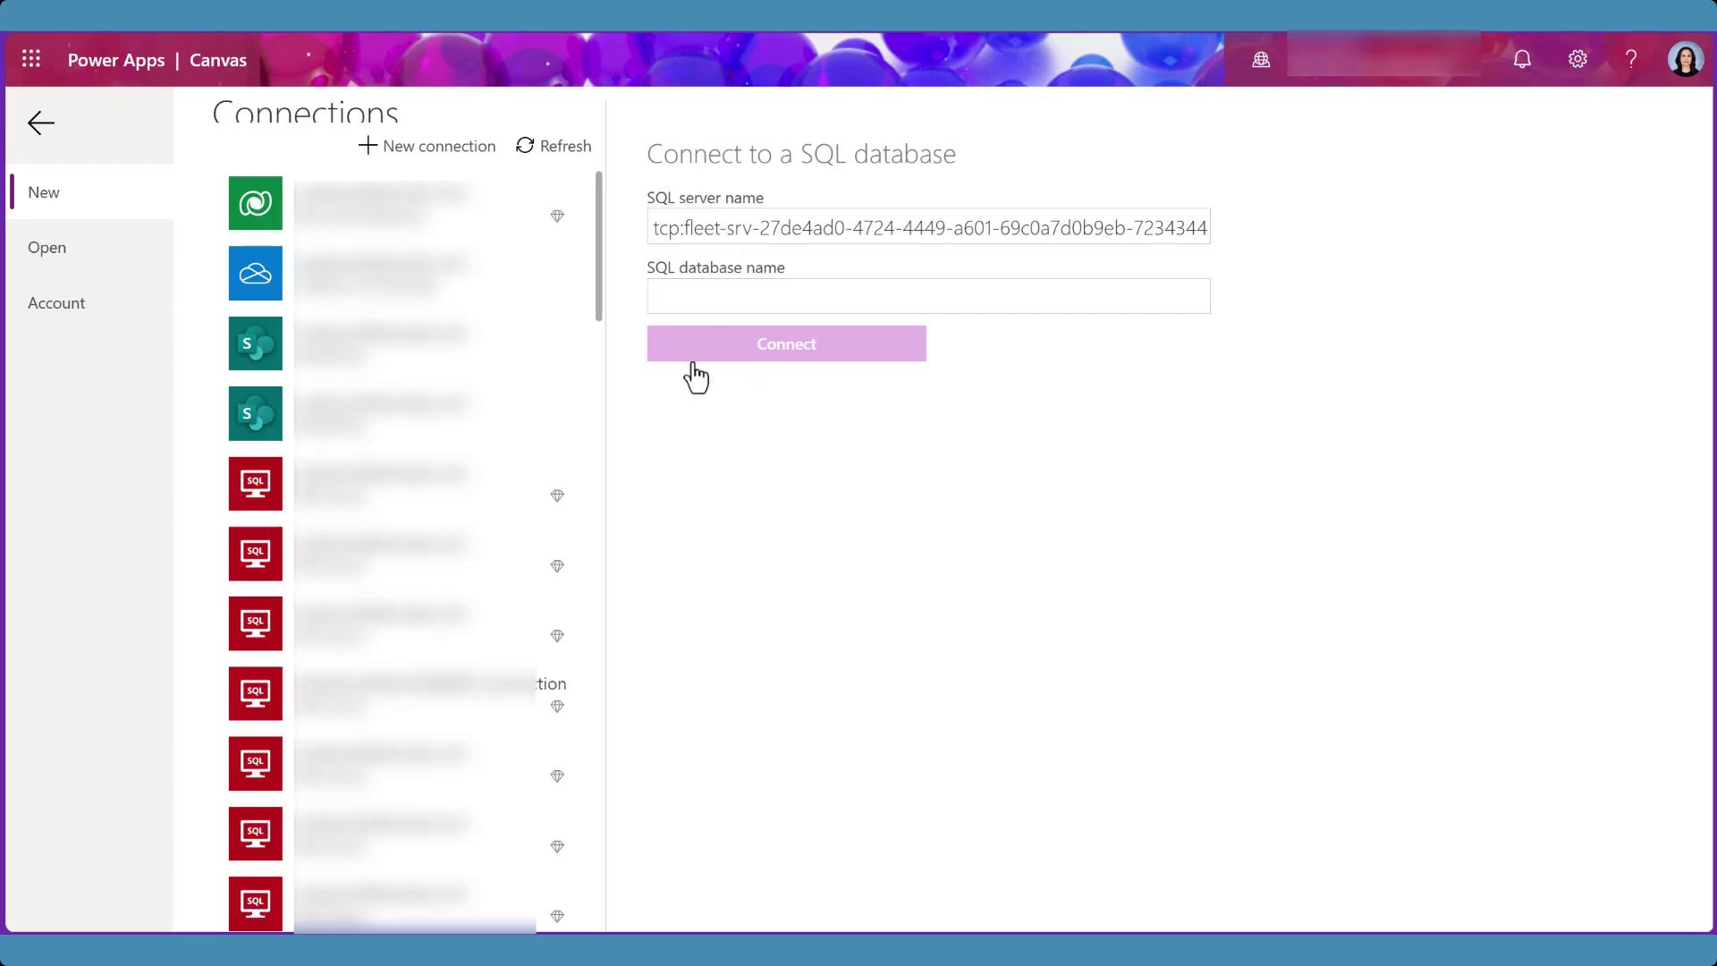
left_click(695, 296)
key("ctrl+v")
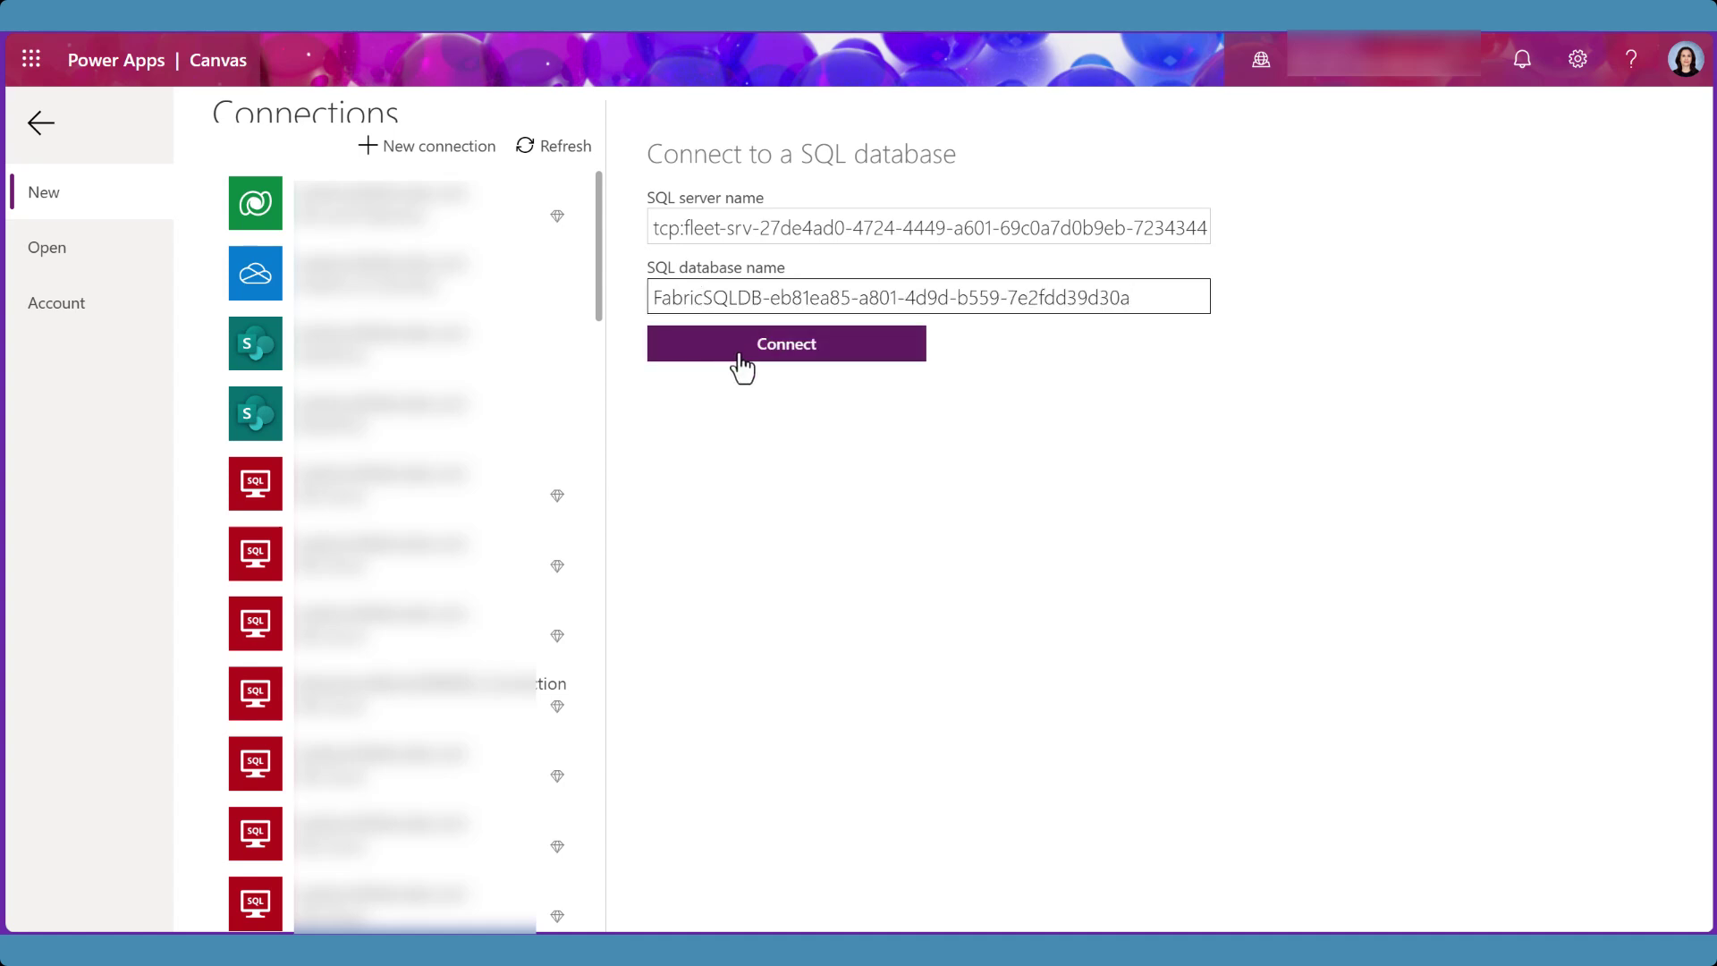
left_click(742, 349)
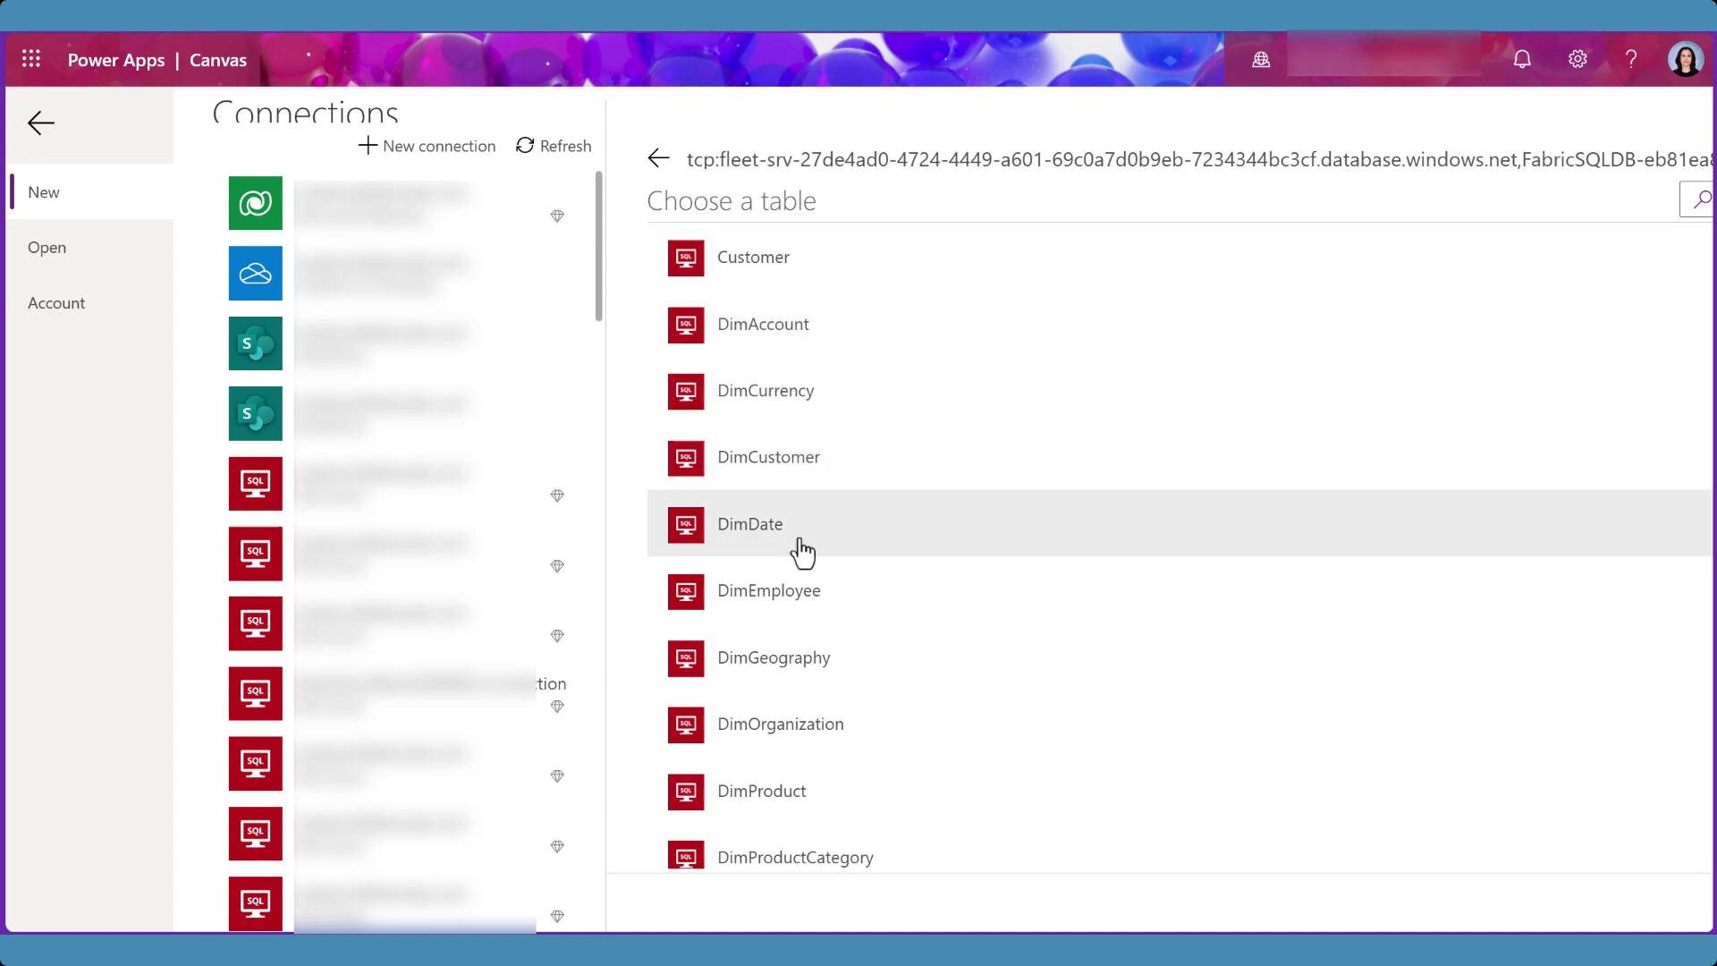
Step: Generate the app from the DimProductCategory table and skip the Power Apps Studio welcome dialog
scroll(801, 734, "down", 1)
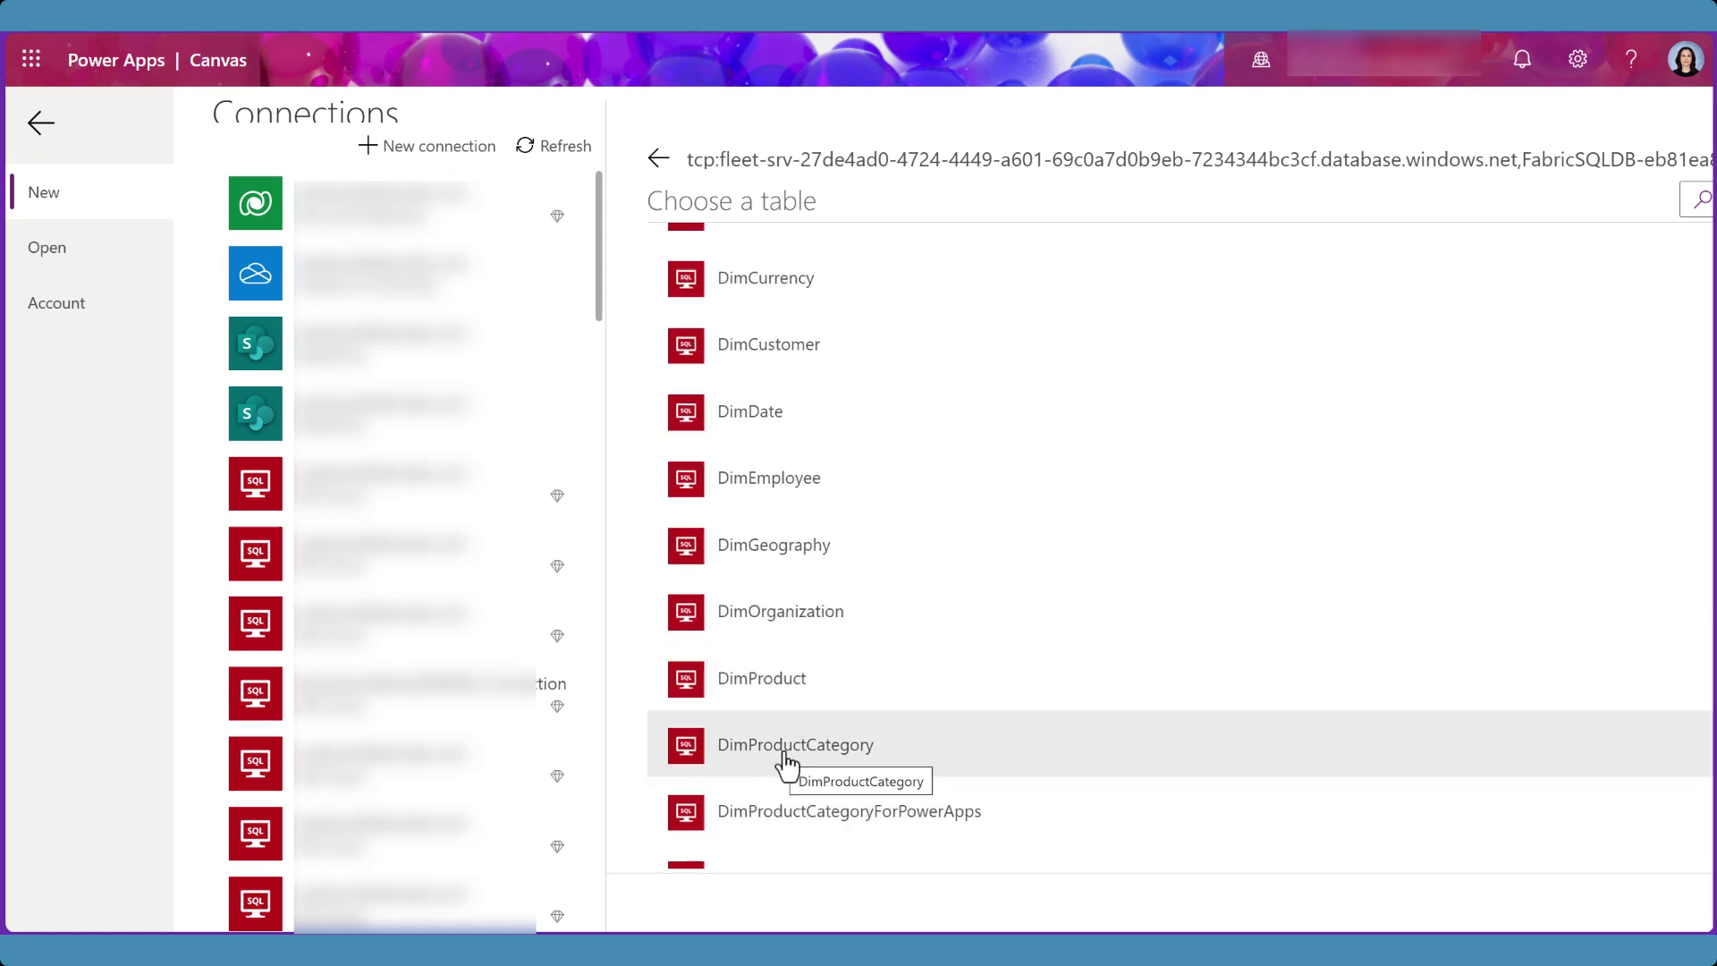
left_click(786, 760)
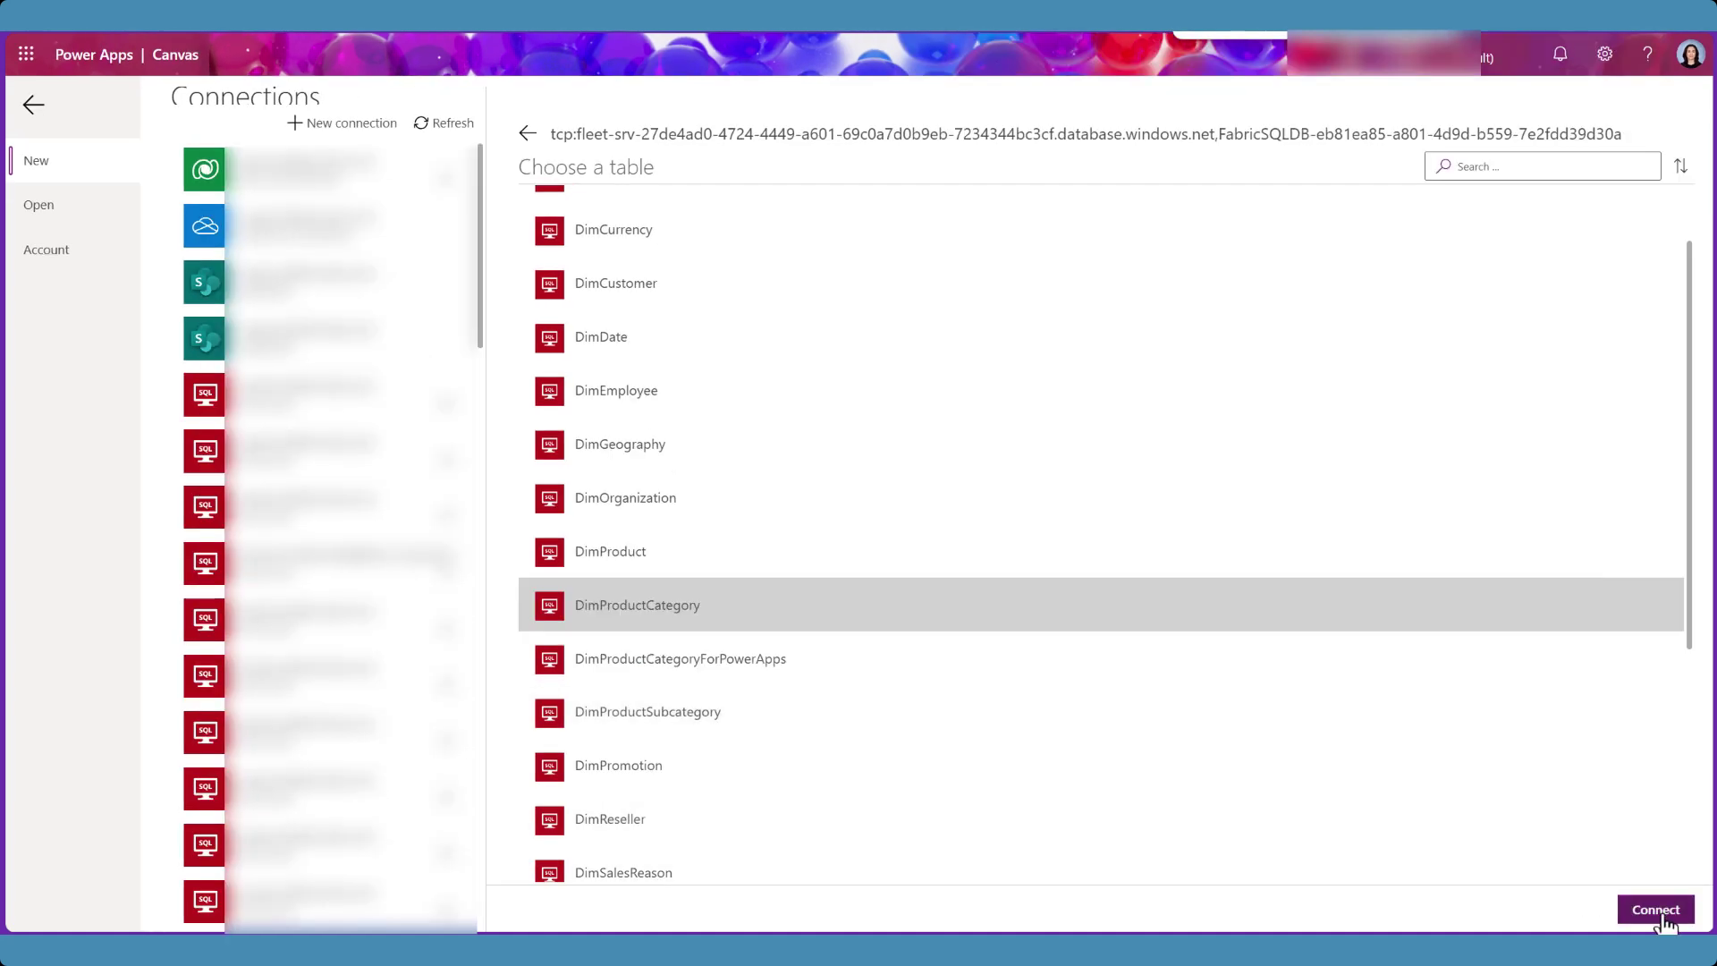
left_click(1644, 921)
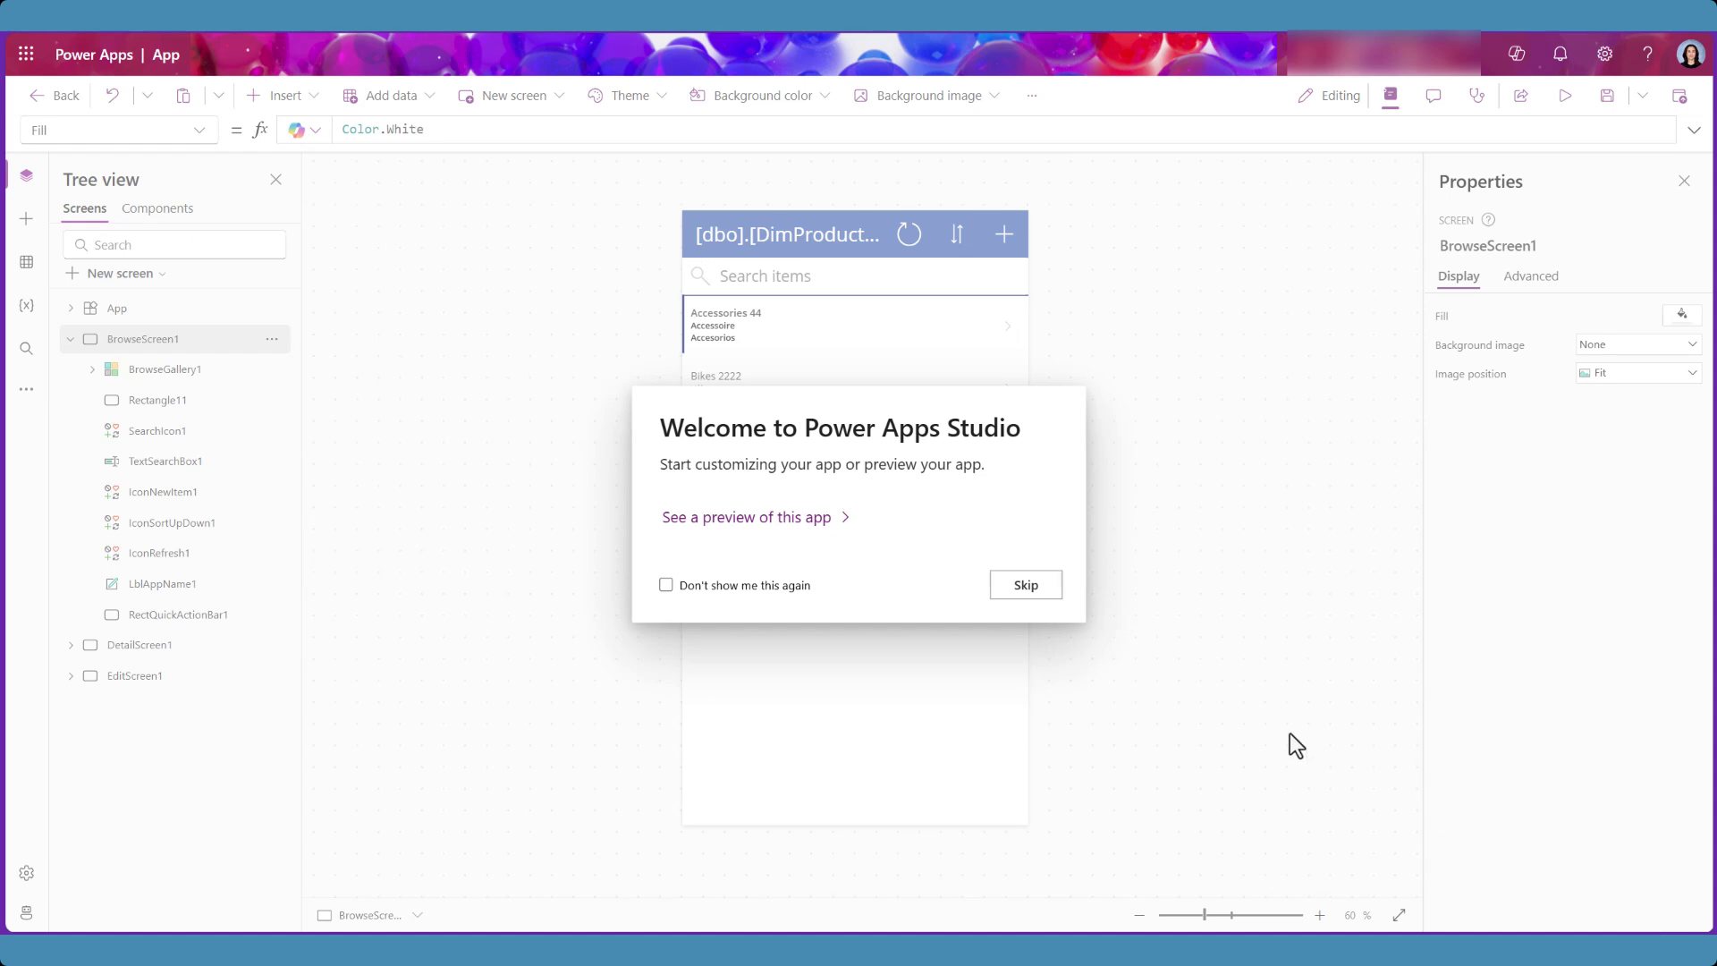
left_click(1029, 587)
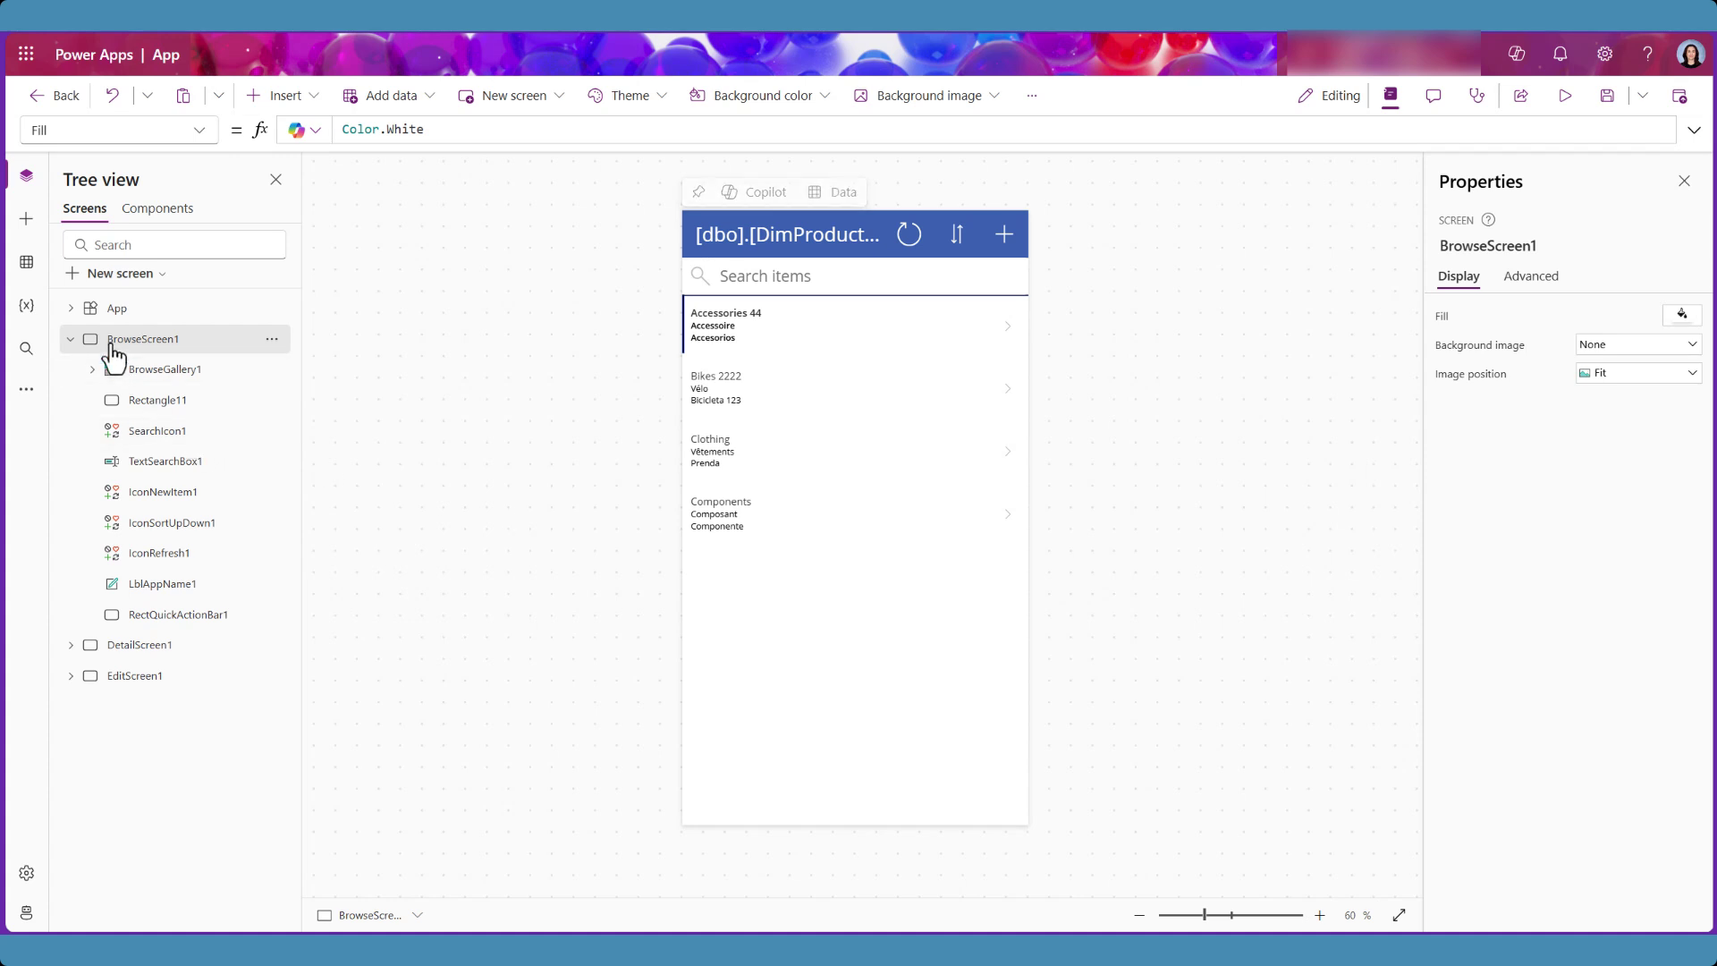
Step: Make the item template of BrowseGallery1 taller and give the gallery a light green fill
left_click(71, 339)
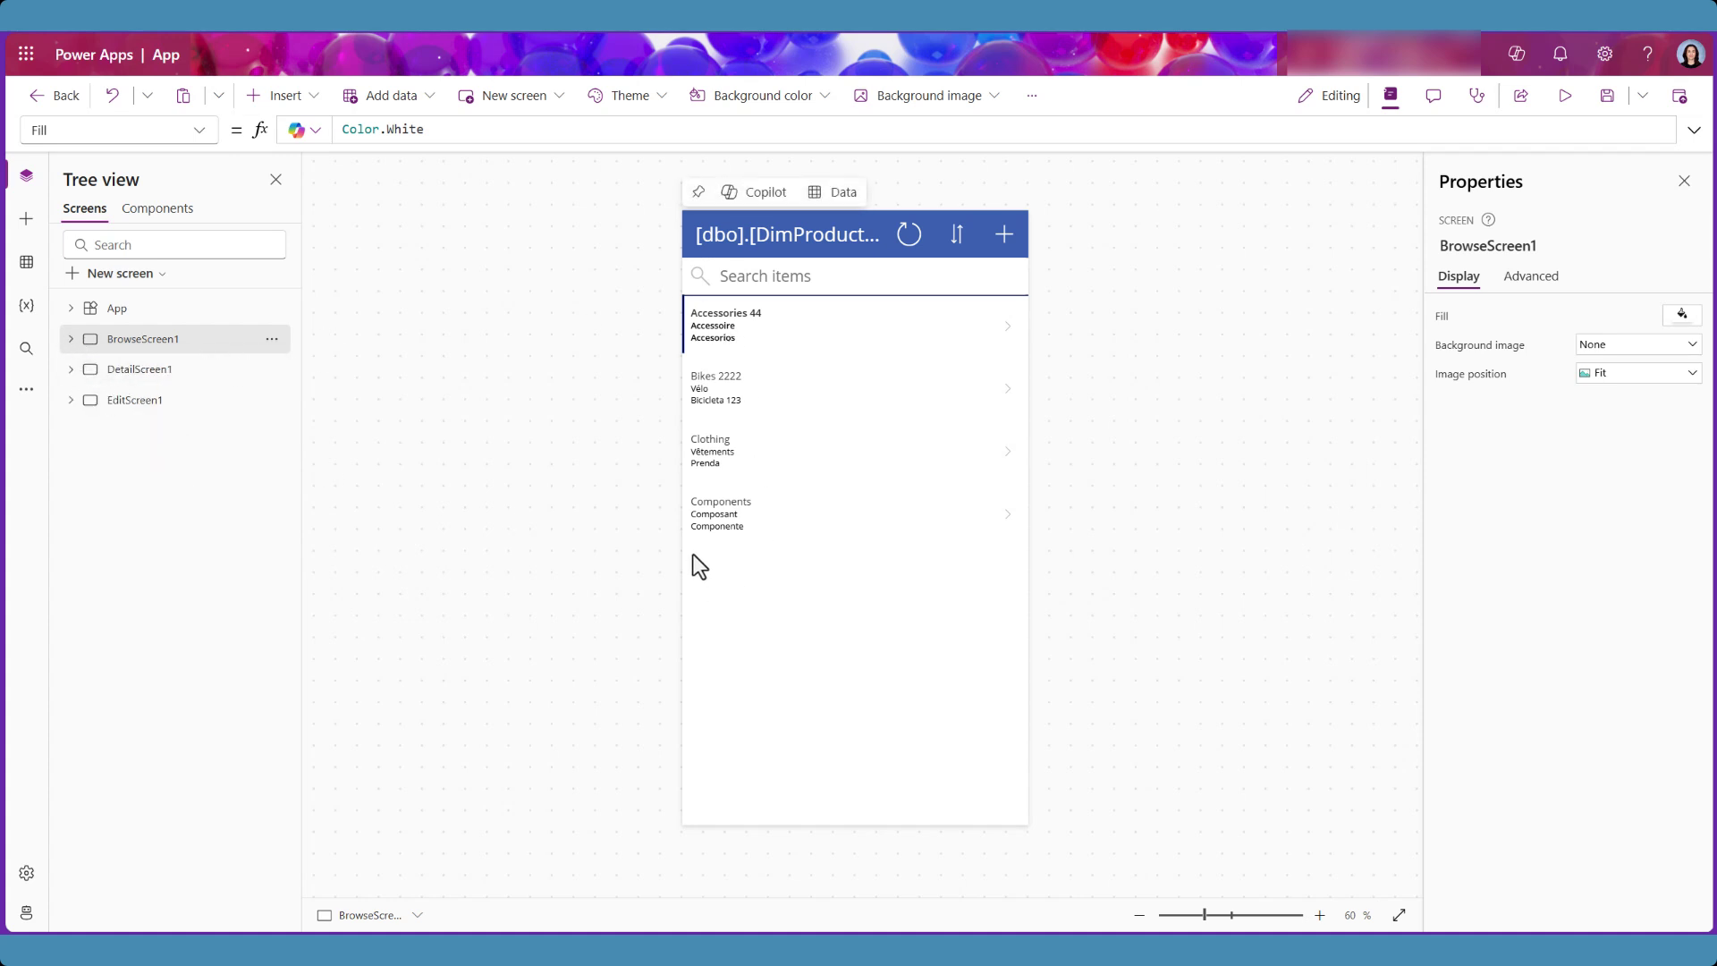
left_click(836, 634)
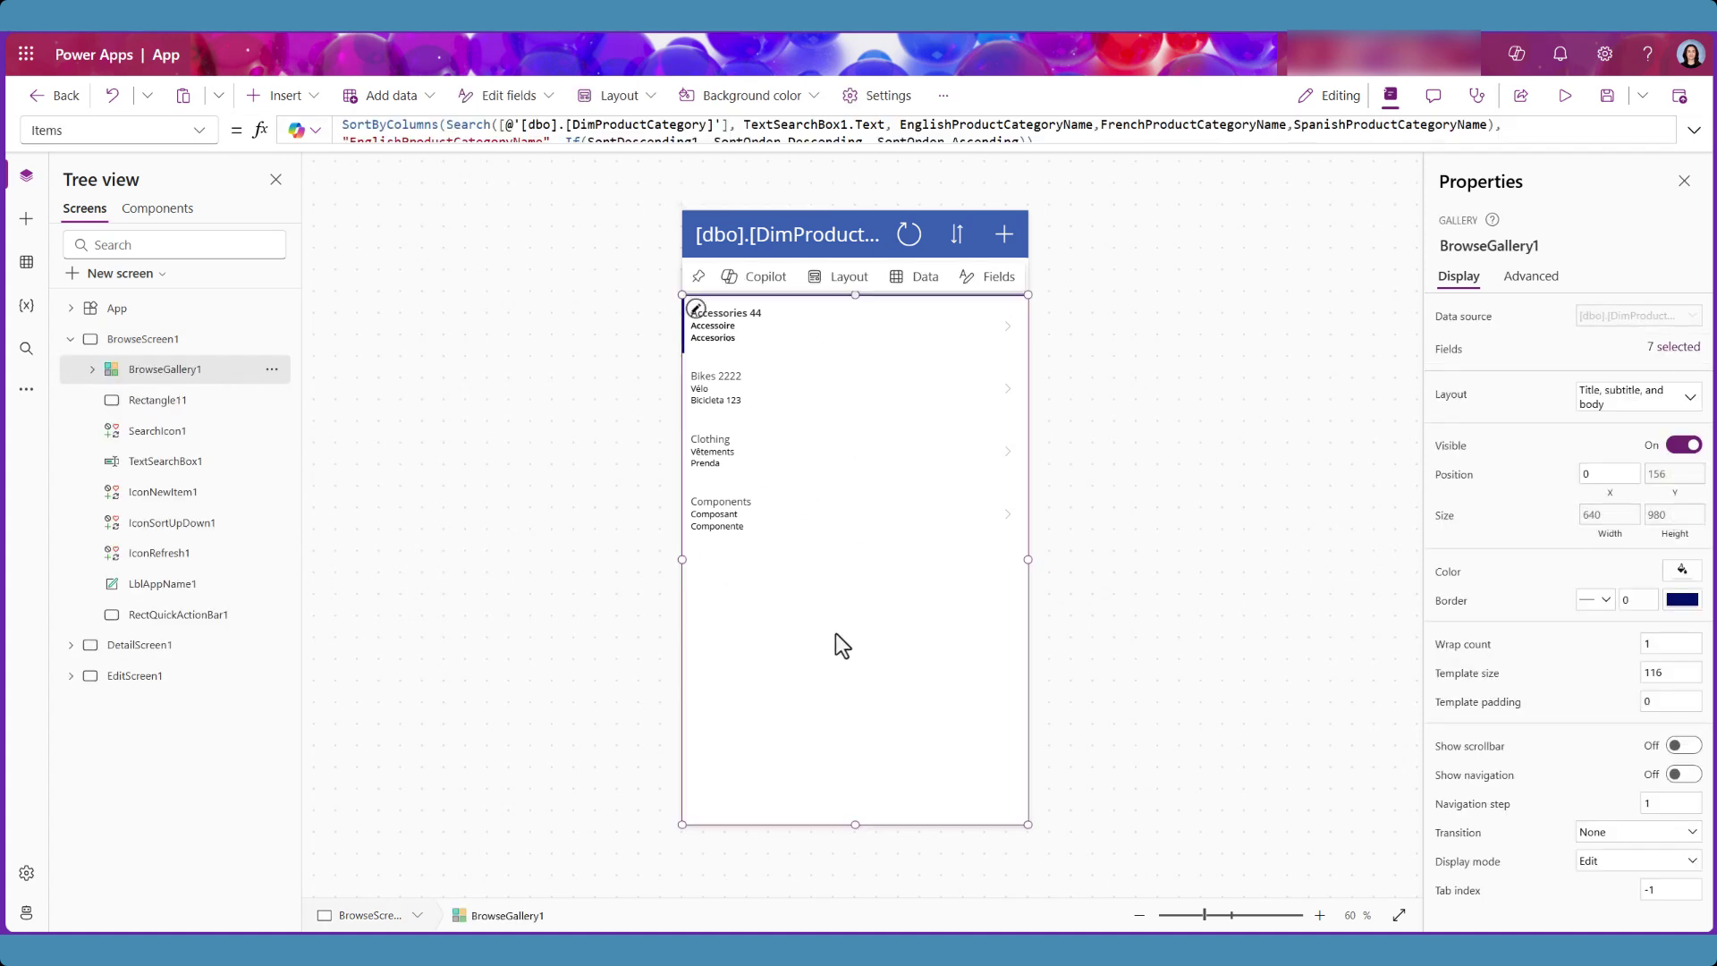
left_click(832, 349)
left_click_drag(855, 369, 855, 396)
left_click(1689, 601)
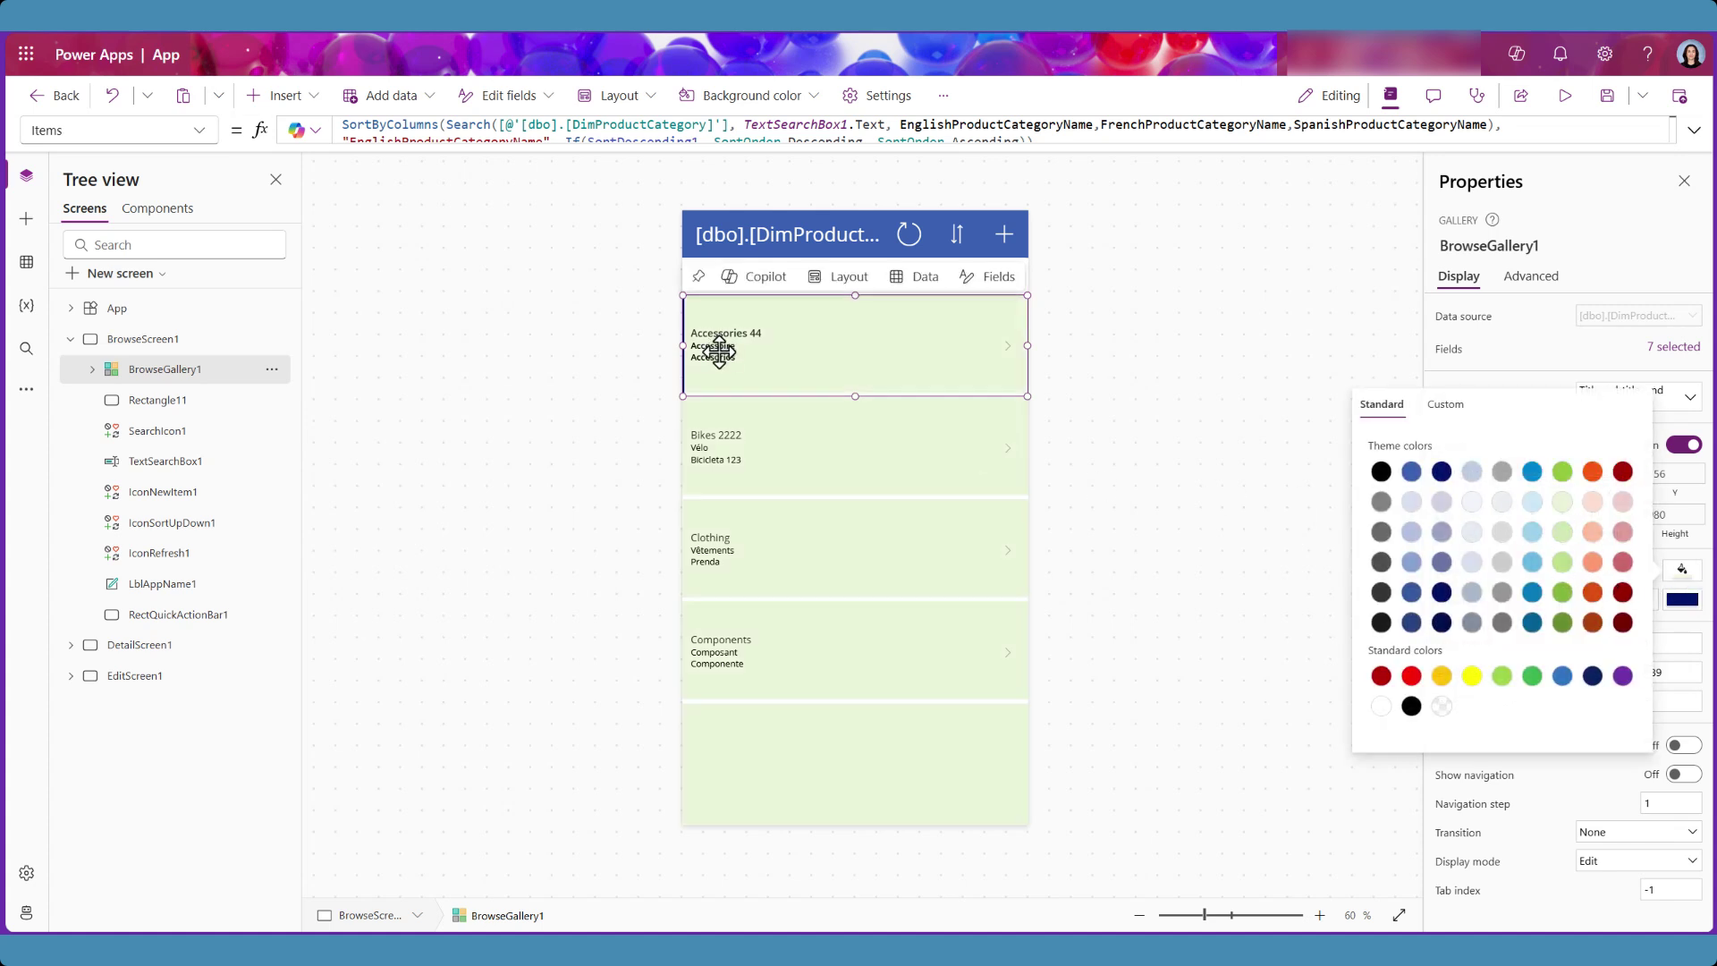
Step: Duplicate the gallery's Spanish category name label and place the copy just below the original, at Y 132
left_click(714, 356)
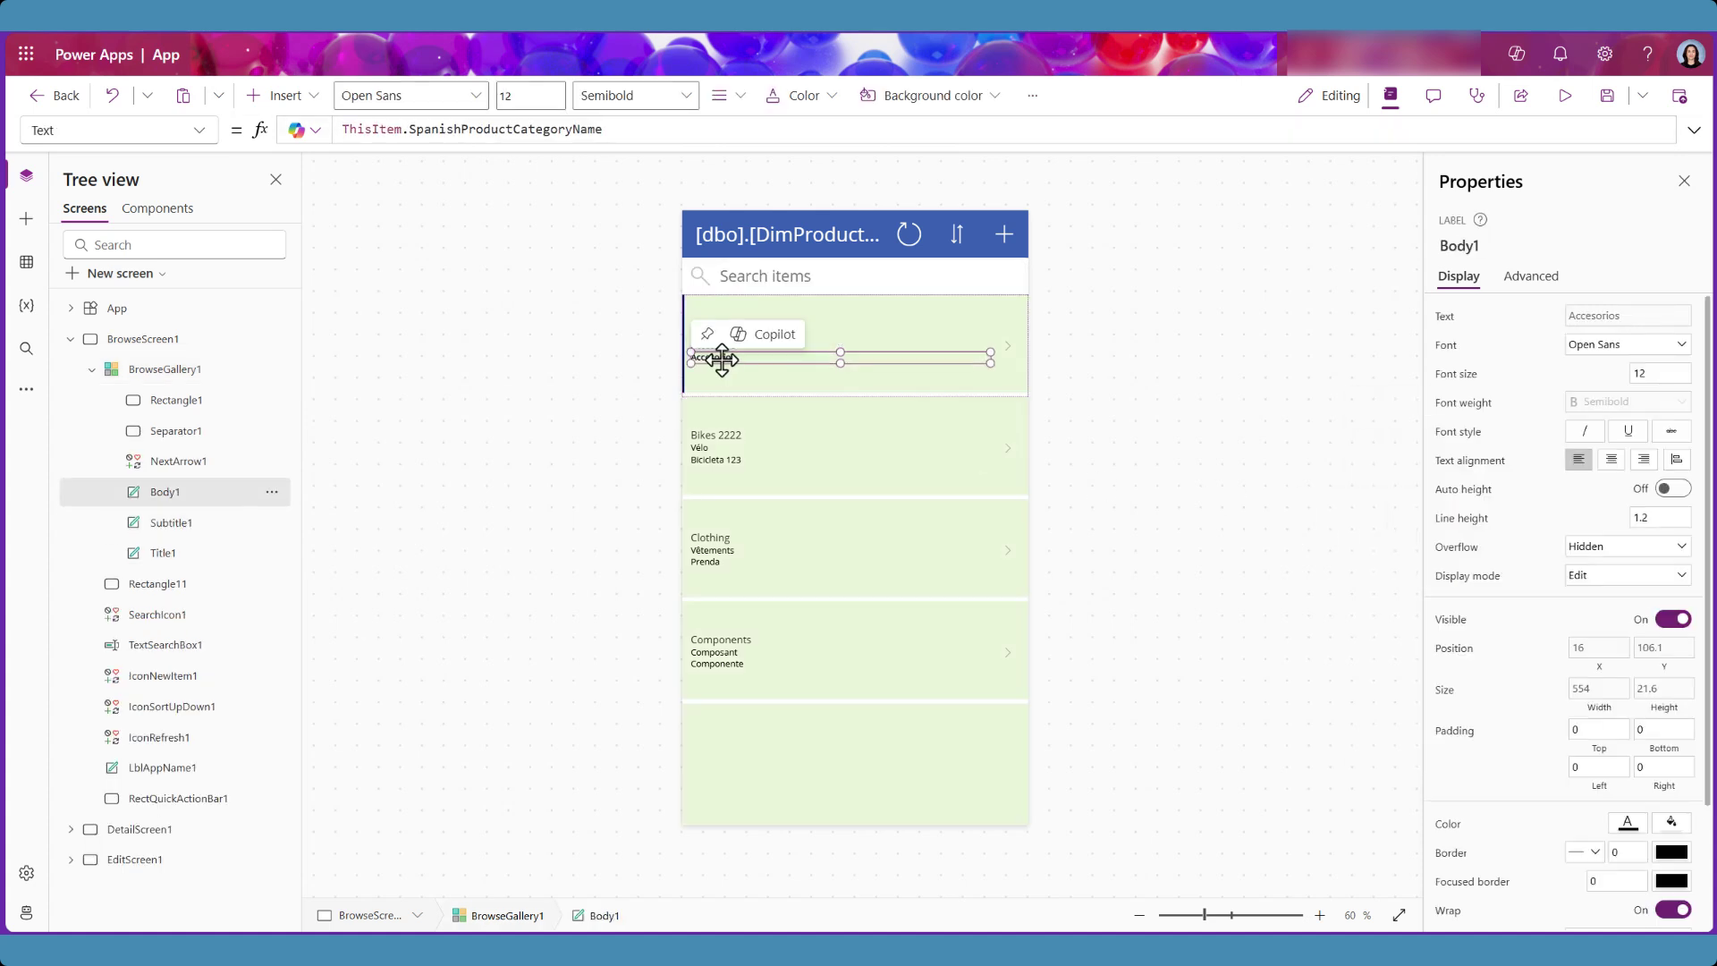
key("ctrl+v")
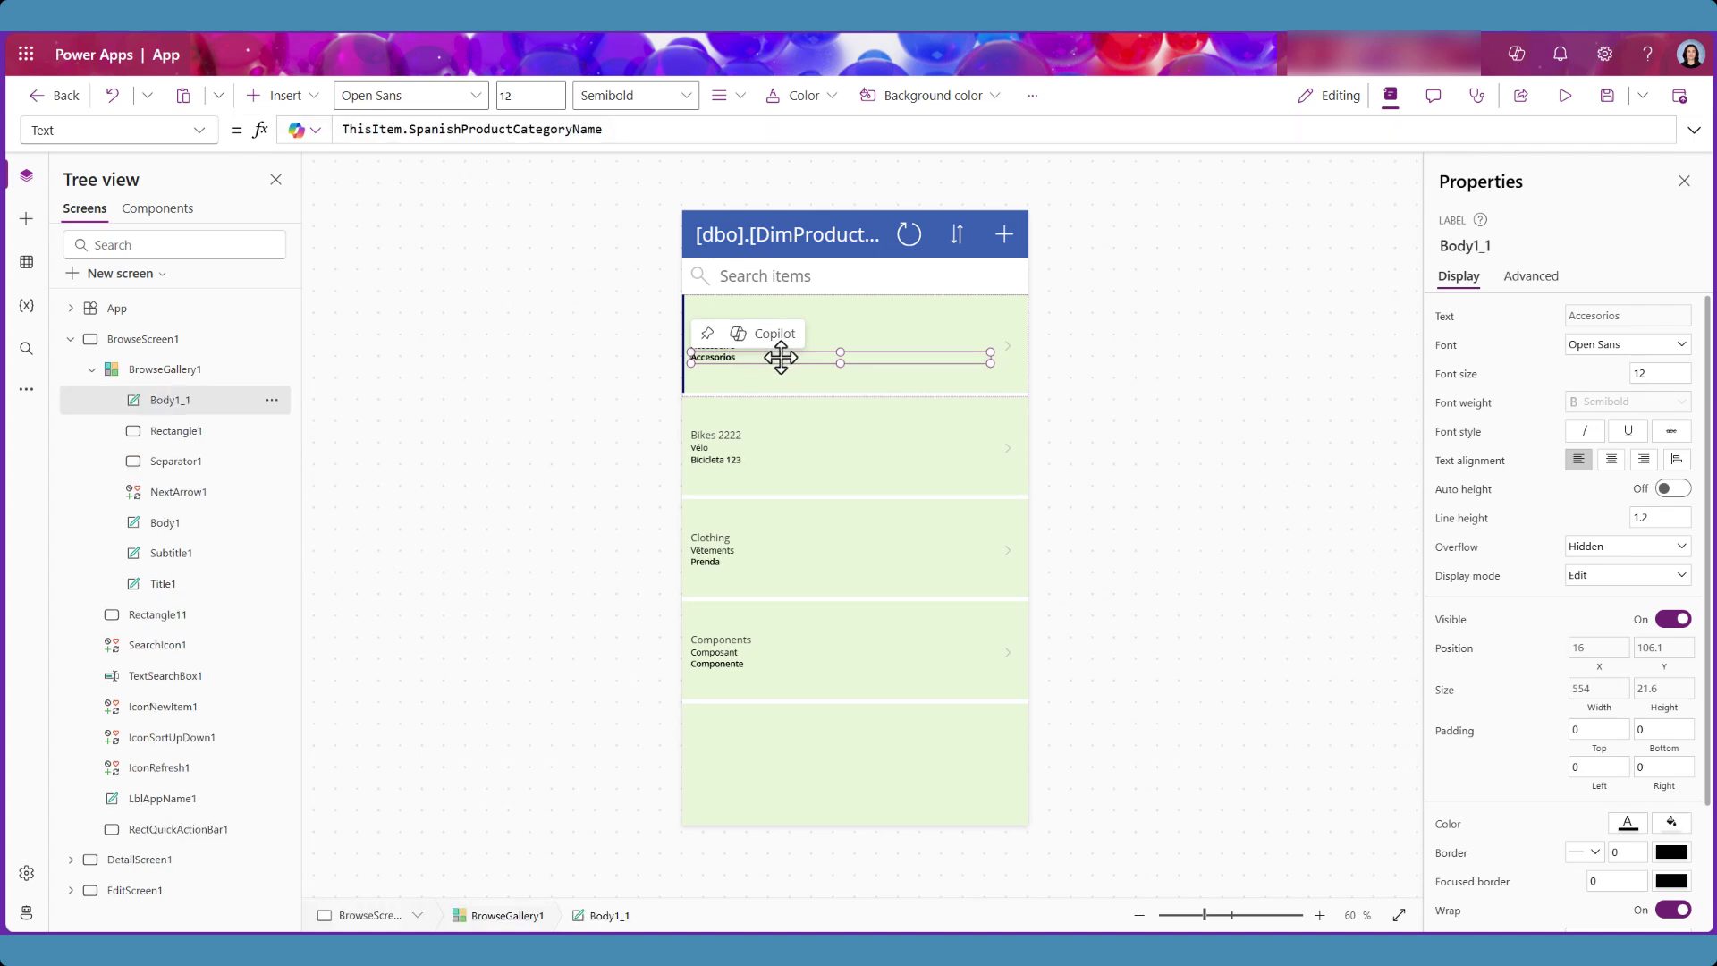
left_click_drag(781, 358, 785, 372)
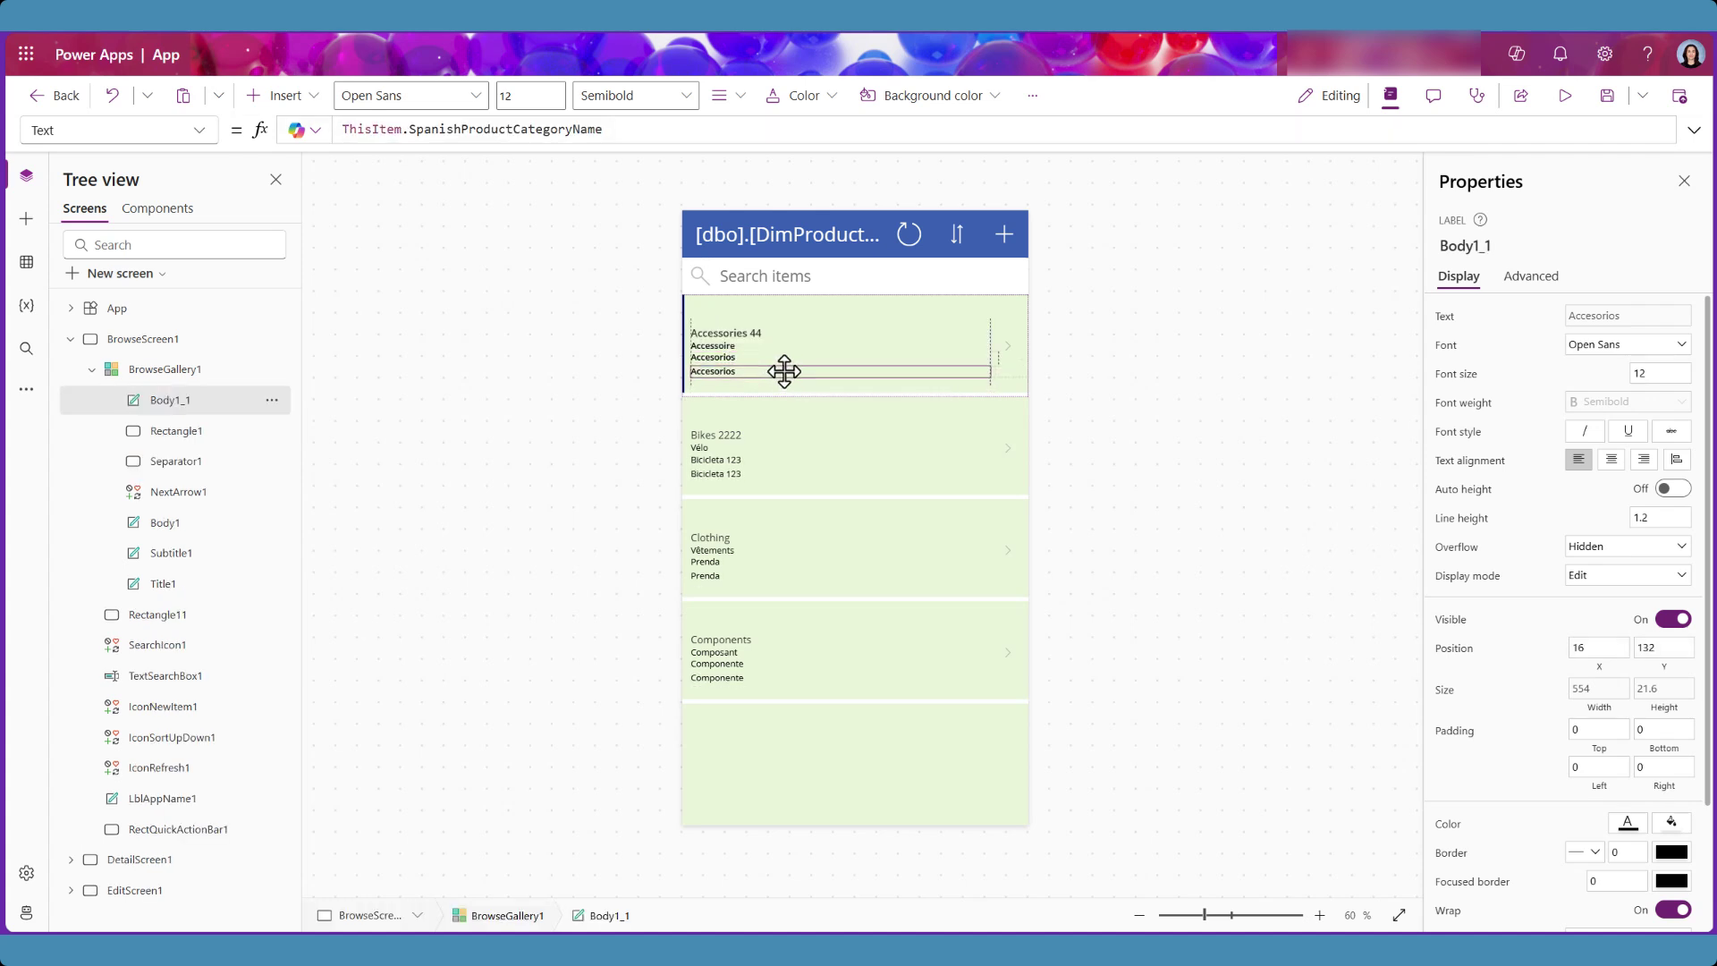
Step: Bind the duplicated gallery label Body1_1 to ThisItem.ProductCategoryKey
double_click(423, 129)
key("BackSpace")
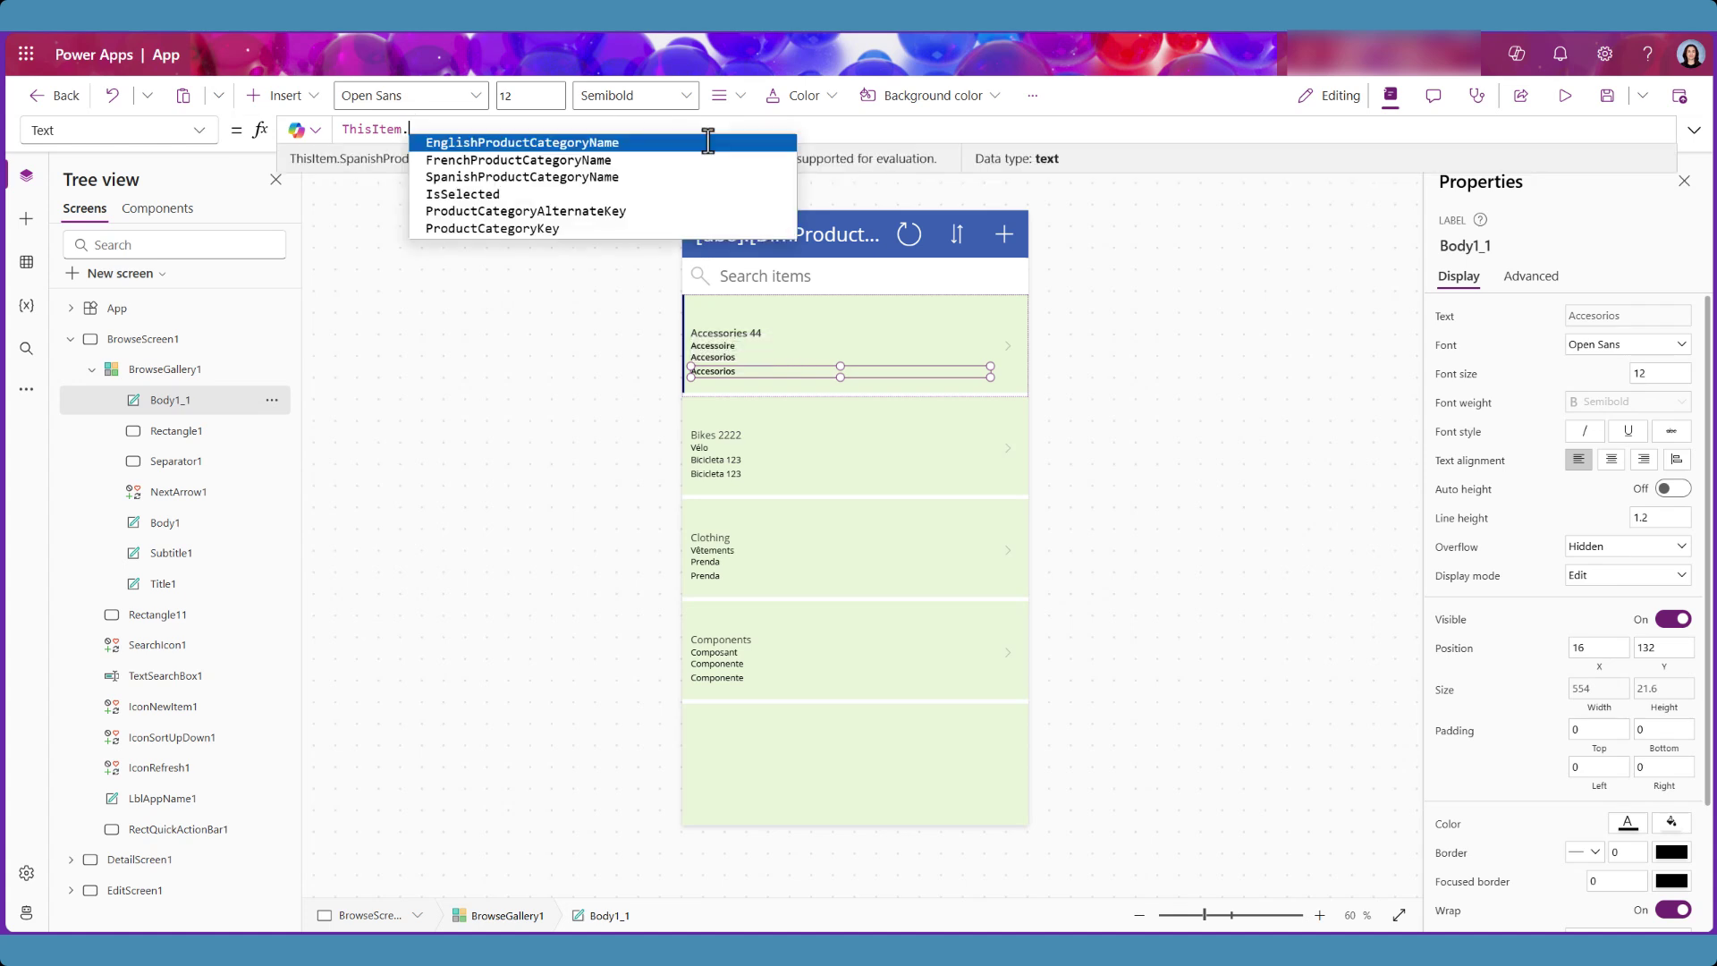
left_click(567, 228)
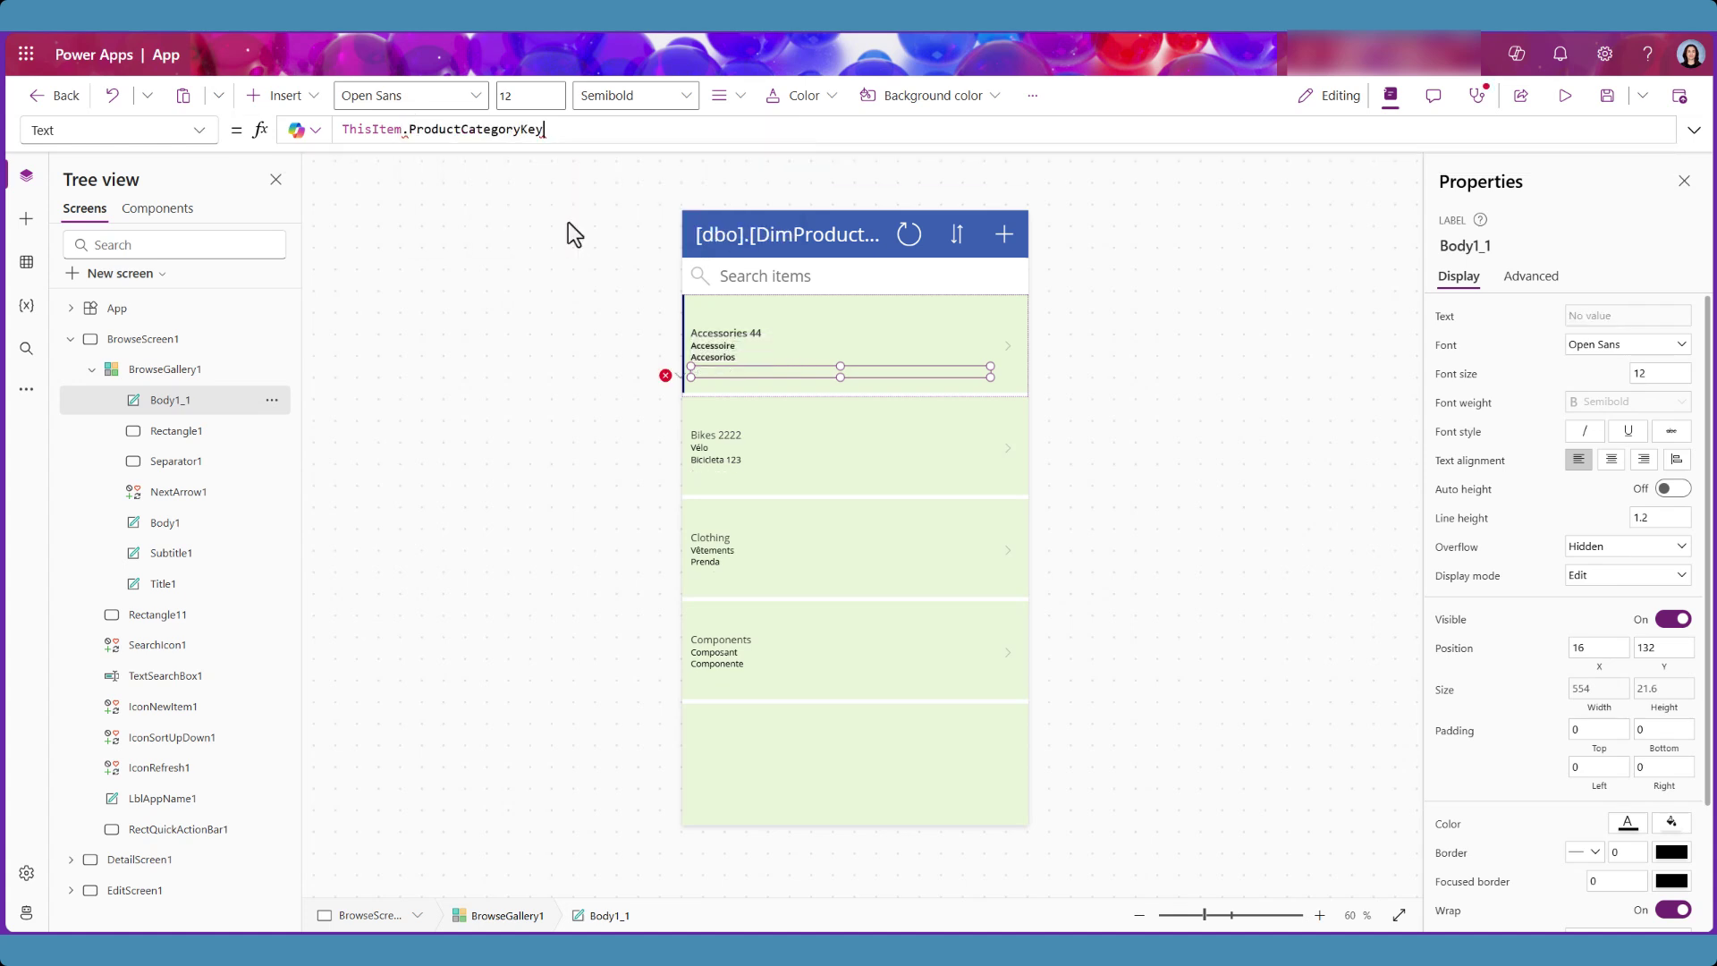
left_click(882, 331)
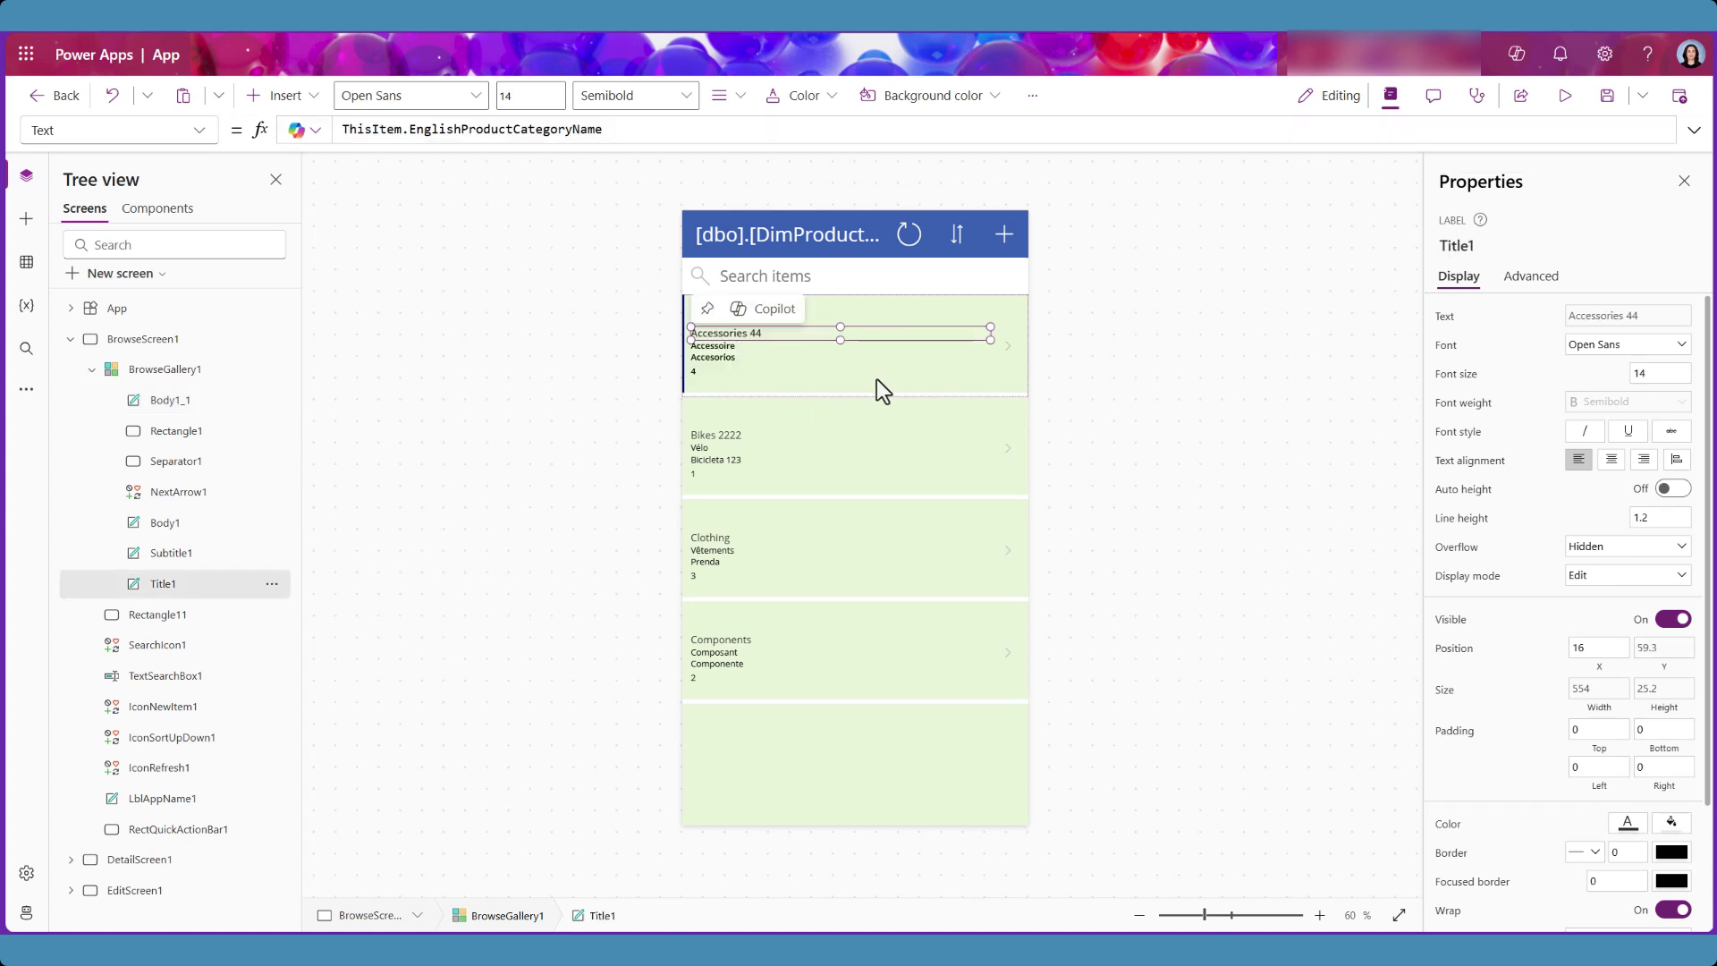
Step: Examine the Items formula of BrowseGallery1, focusing on its DimProductCategory data source
left_click(885, 379)
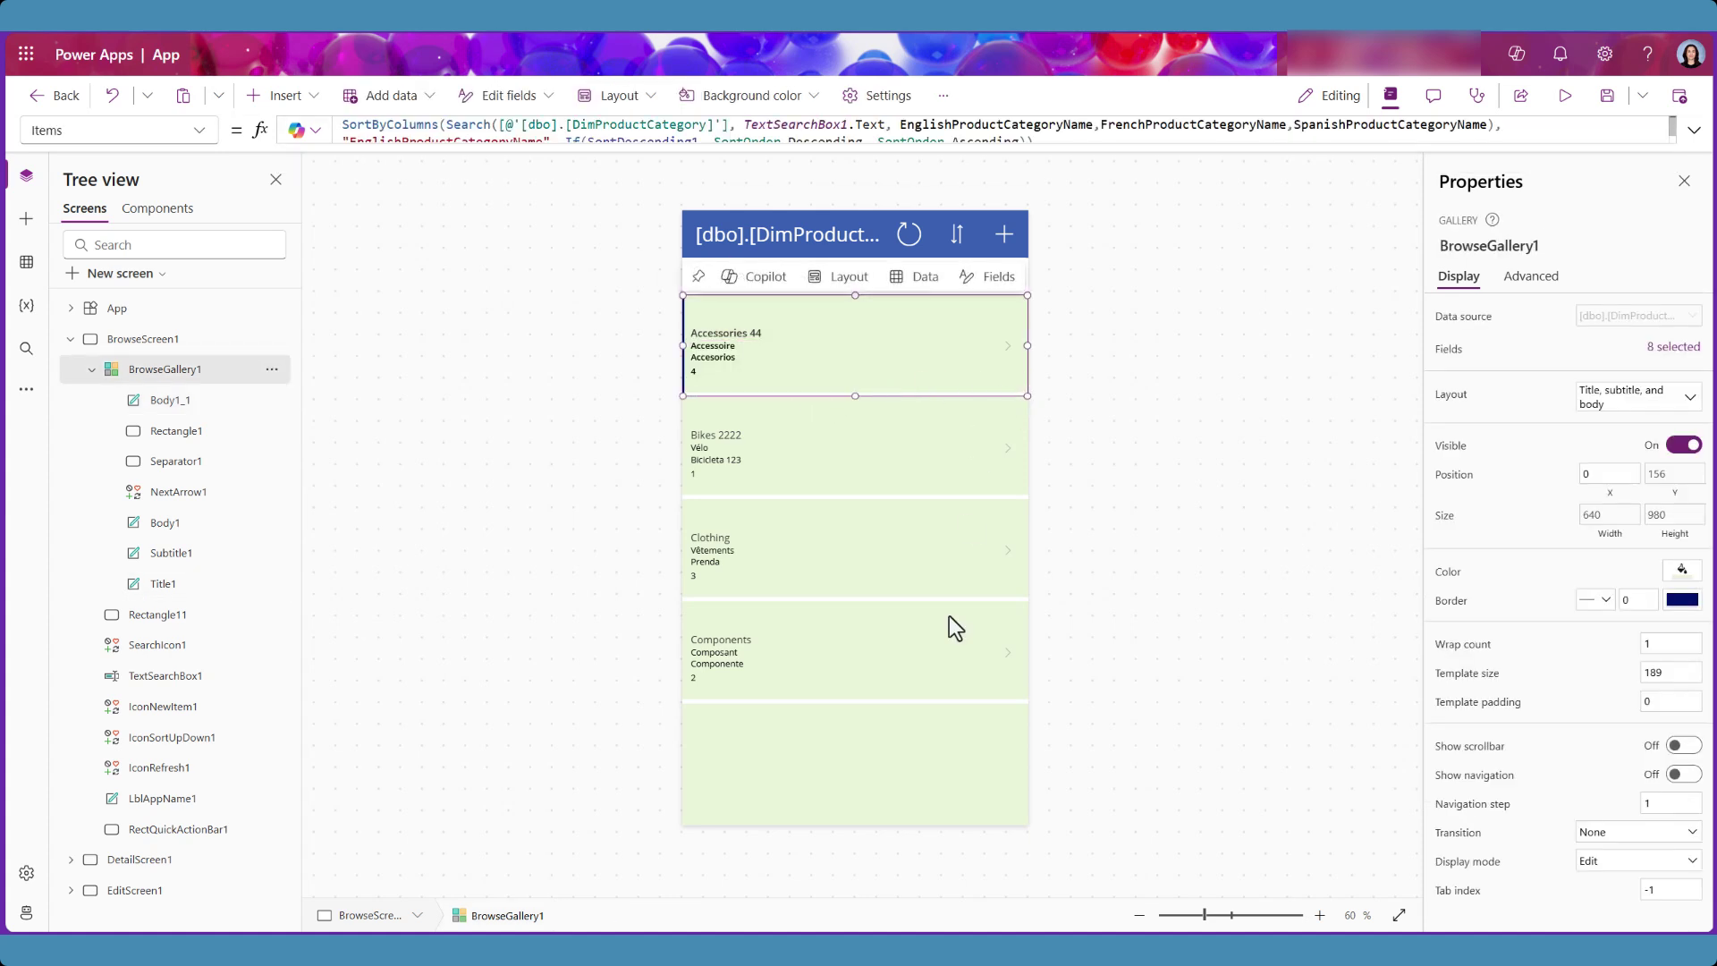
left_click(171, 374)
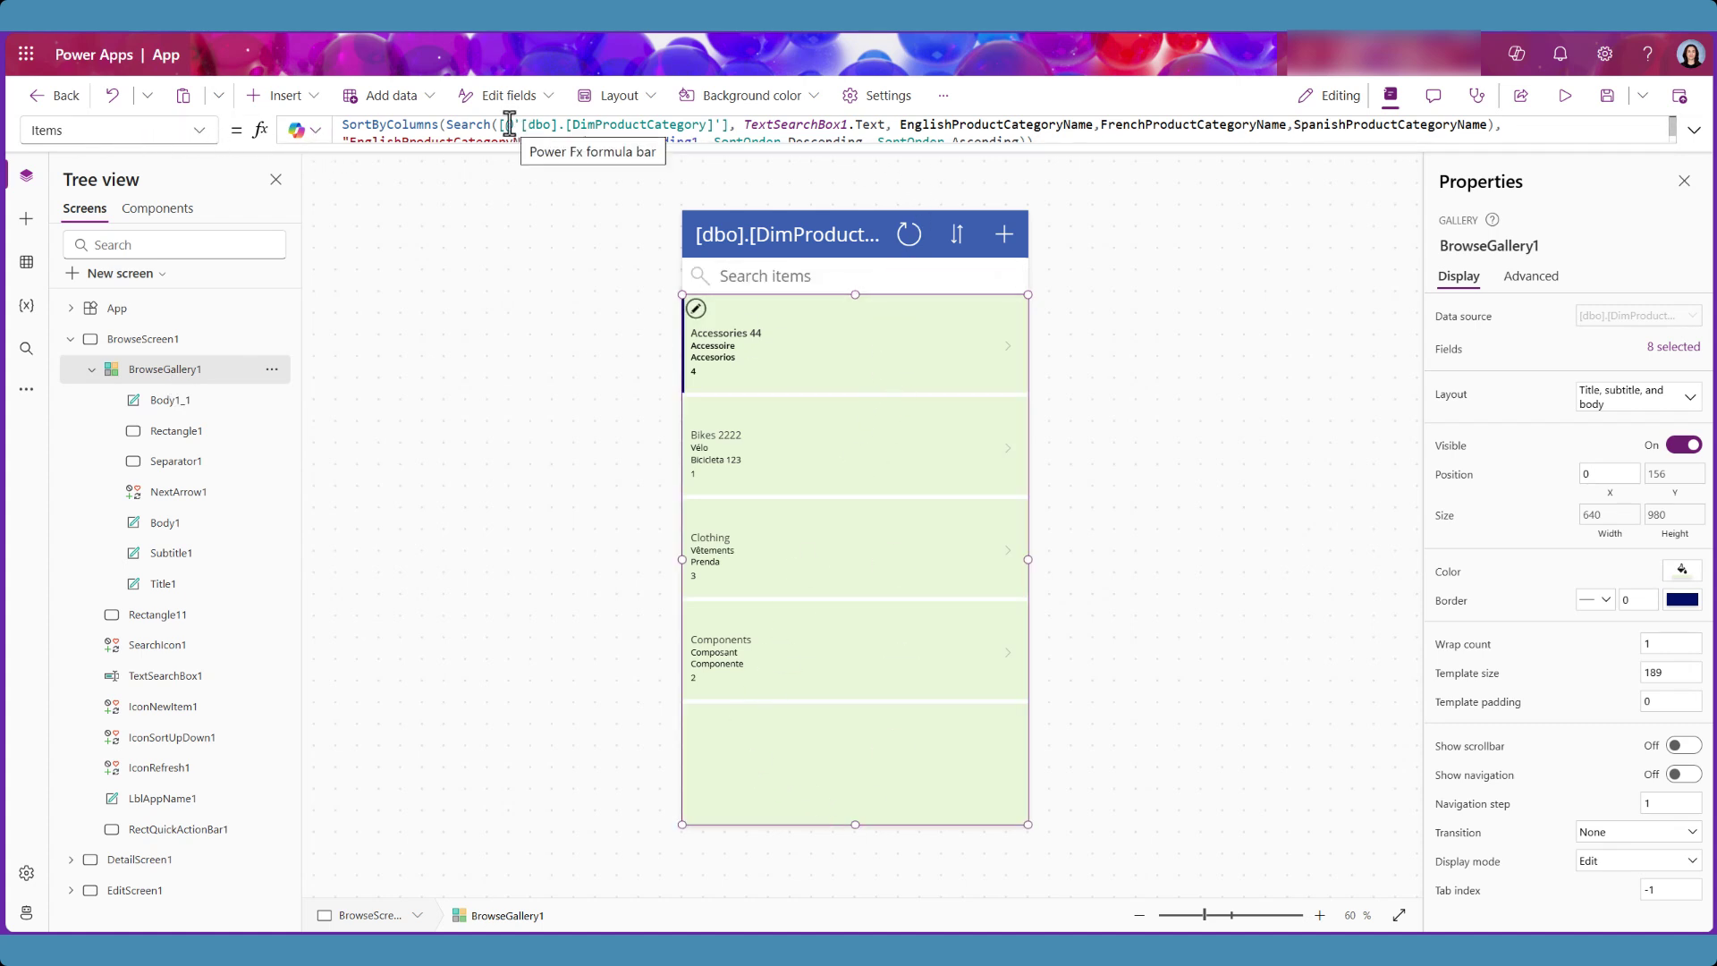
left_click_drag(507, 123, 721, 125)
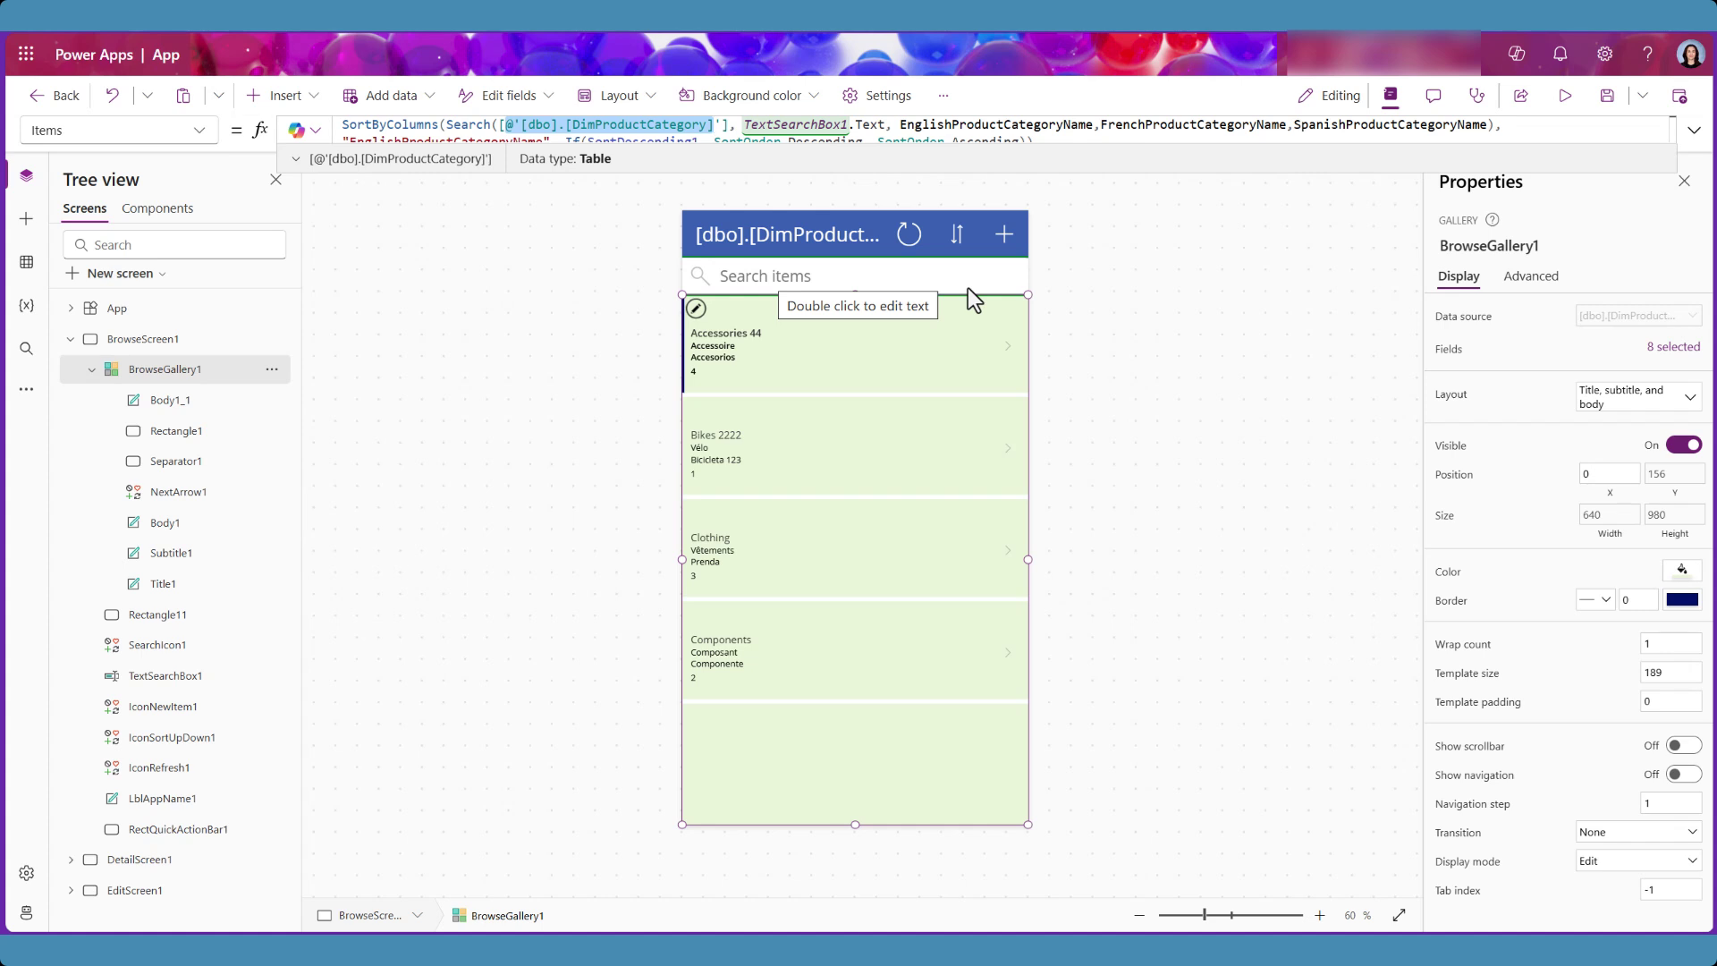
left_click(1064, 367)
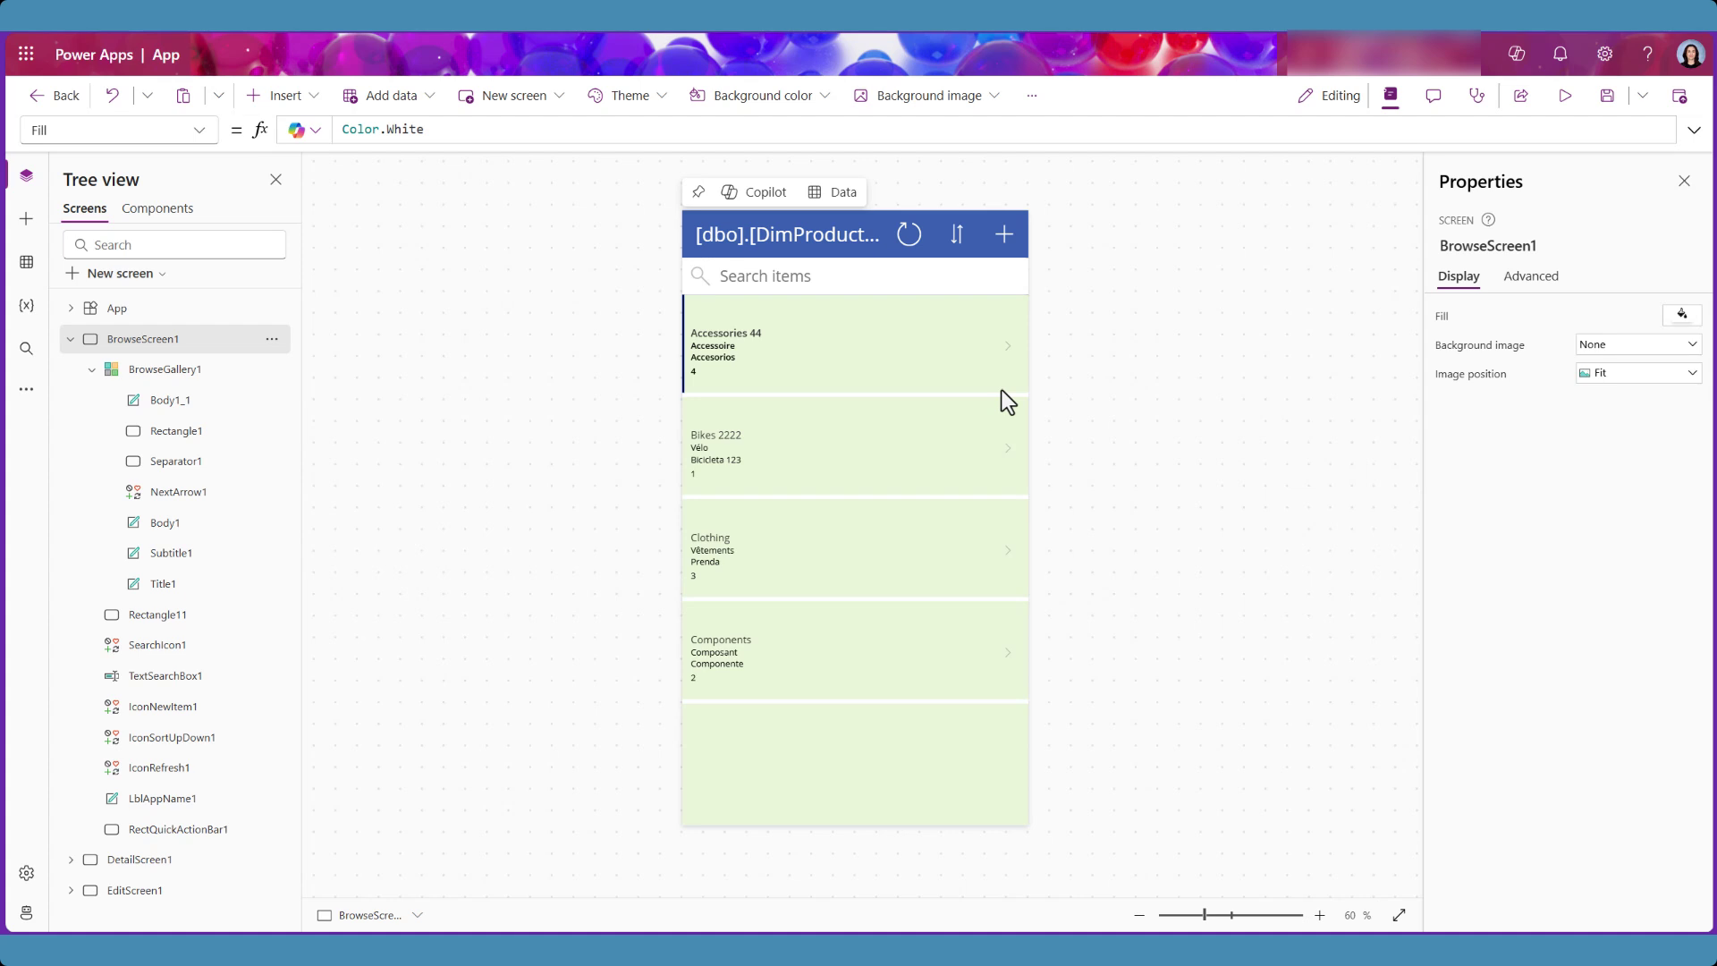
left_click(1001, 391)
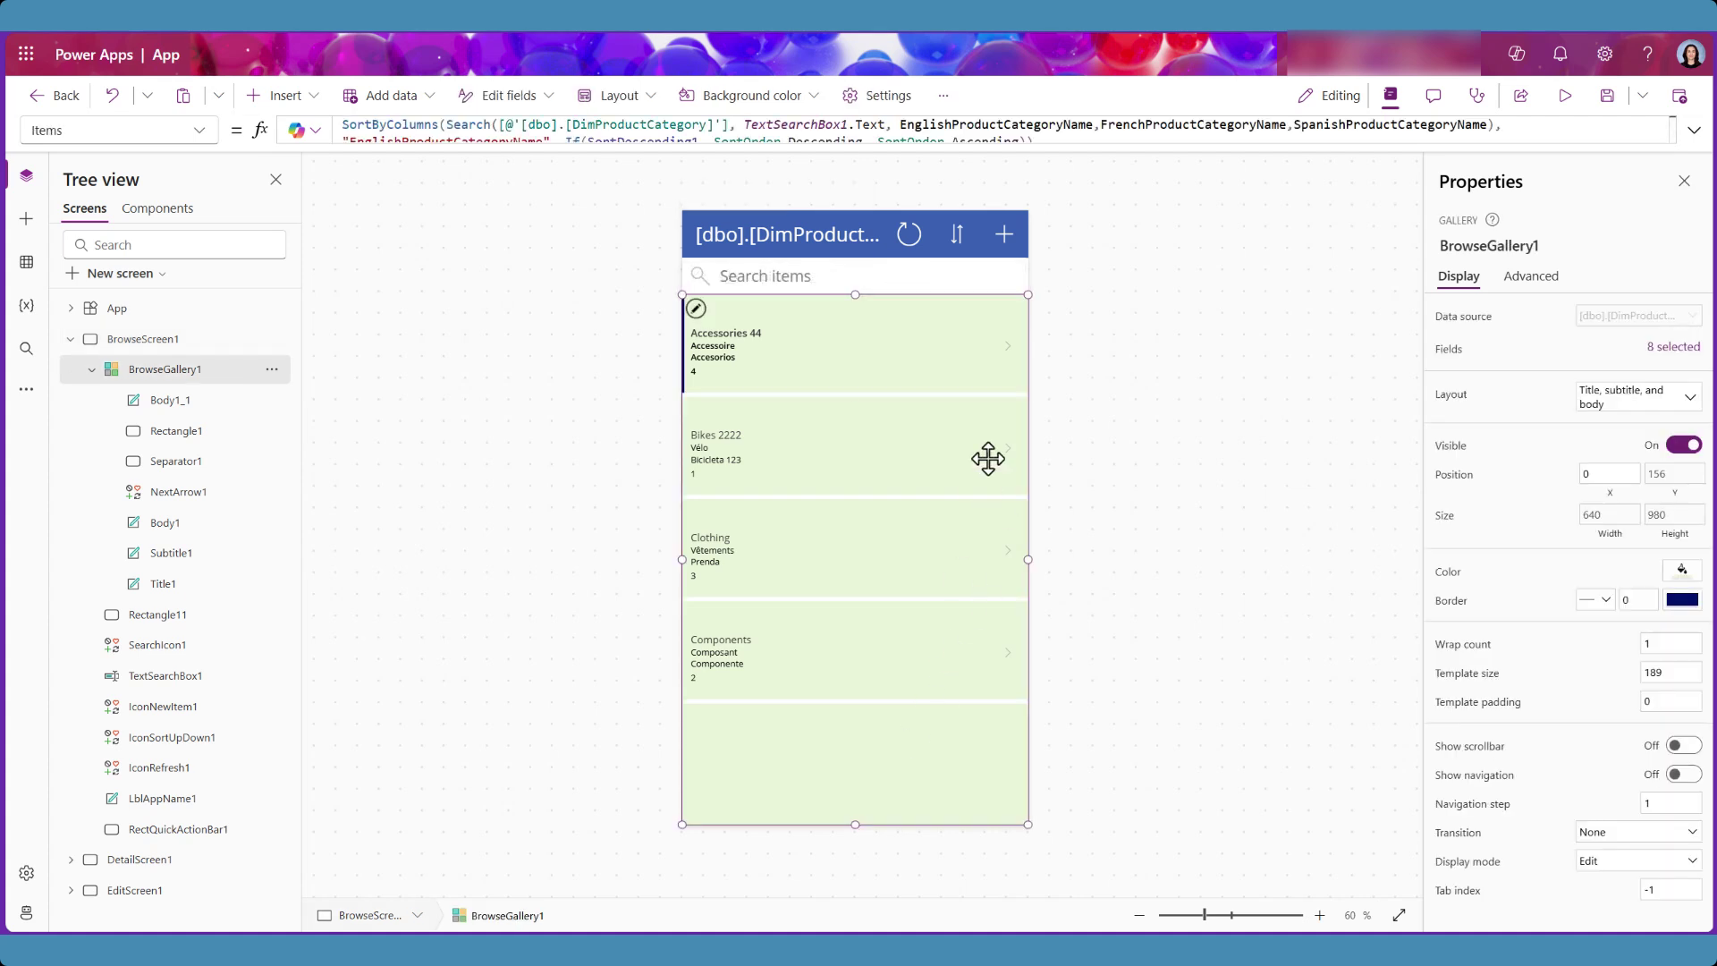
Step: Examine the OnSelect formulas of the gallery's NextArrow1 icon and of BrowseGallery1 itself
left_click(1008, 346)
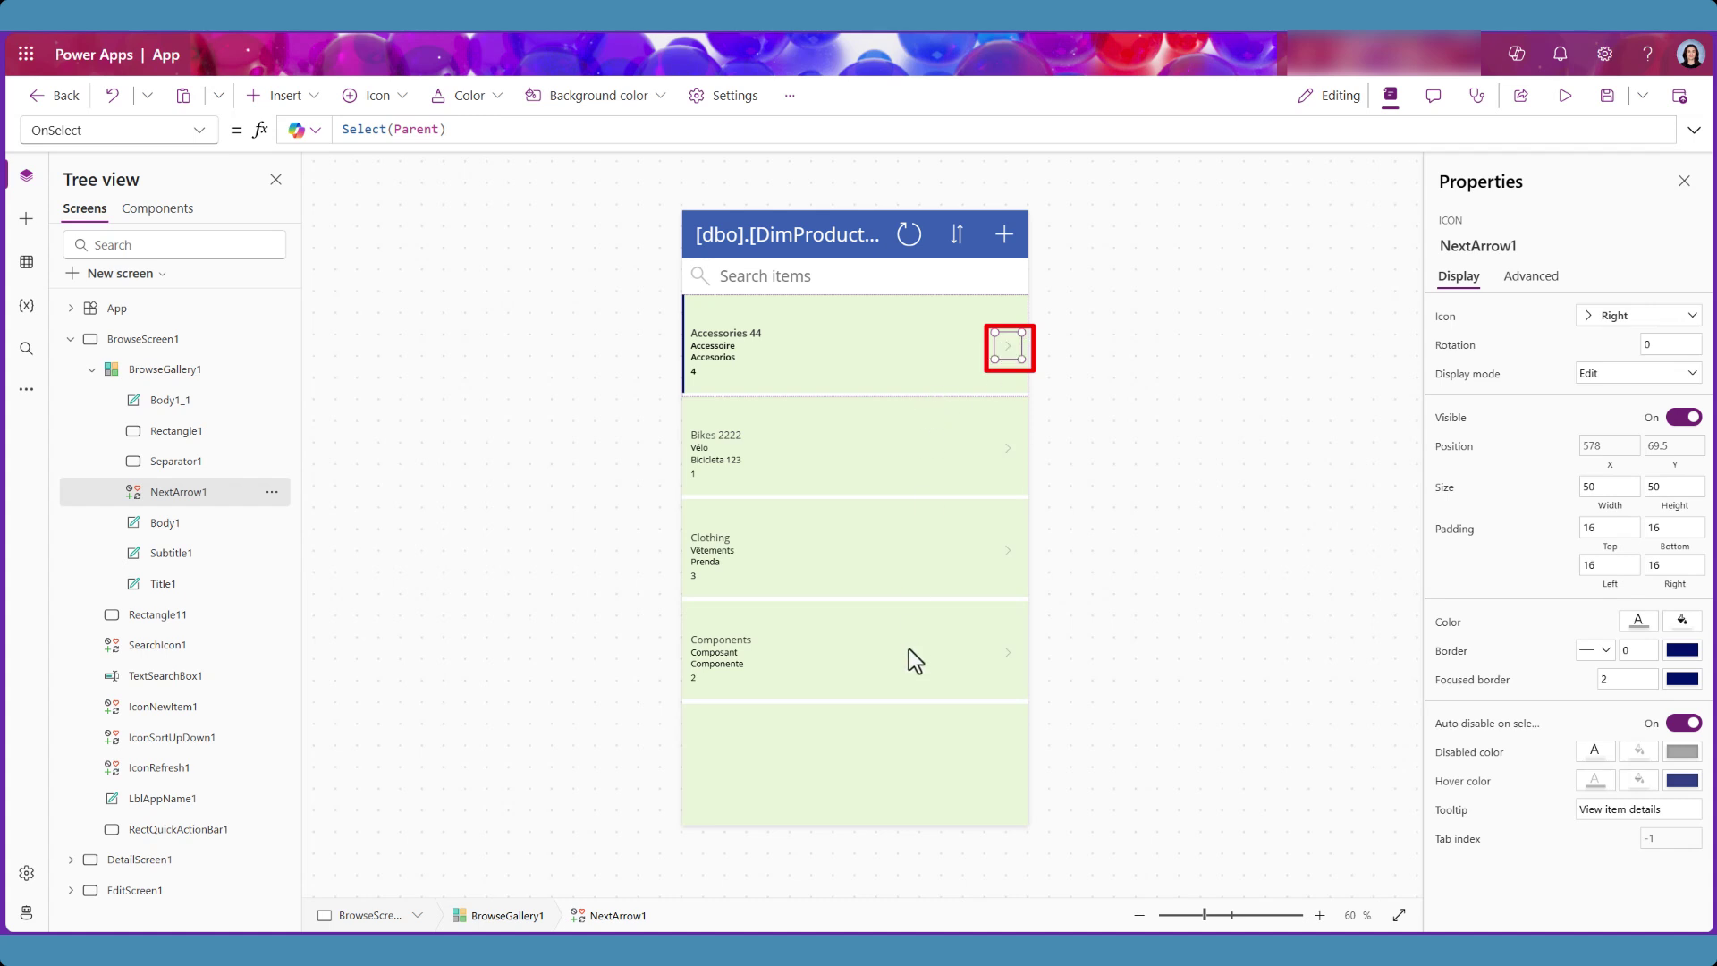
left_click(910, 680)
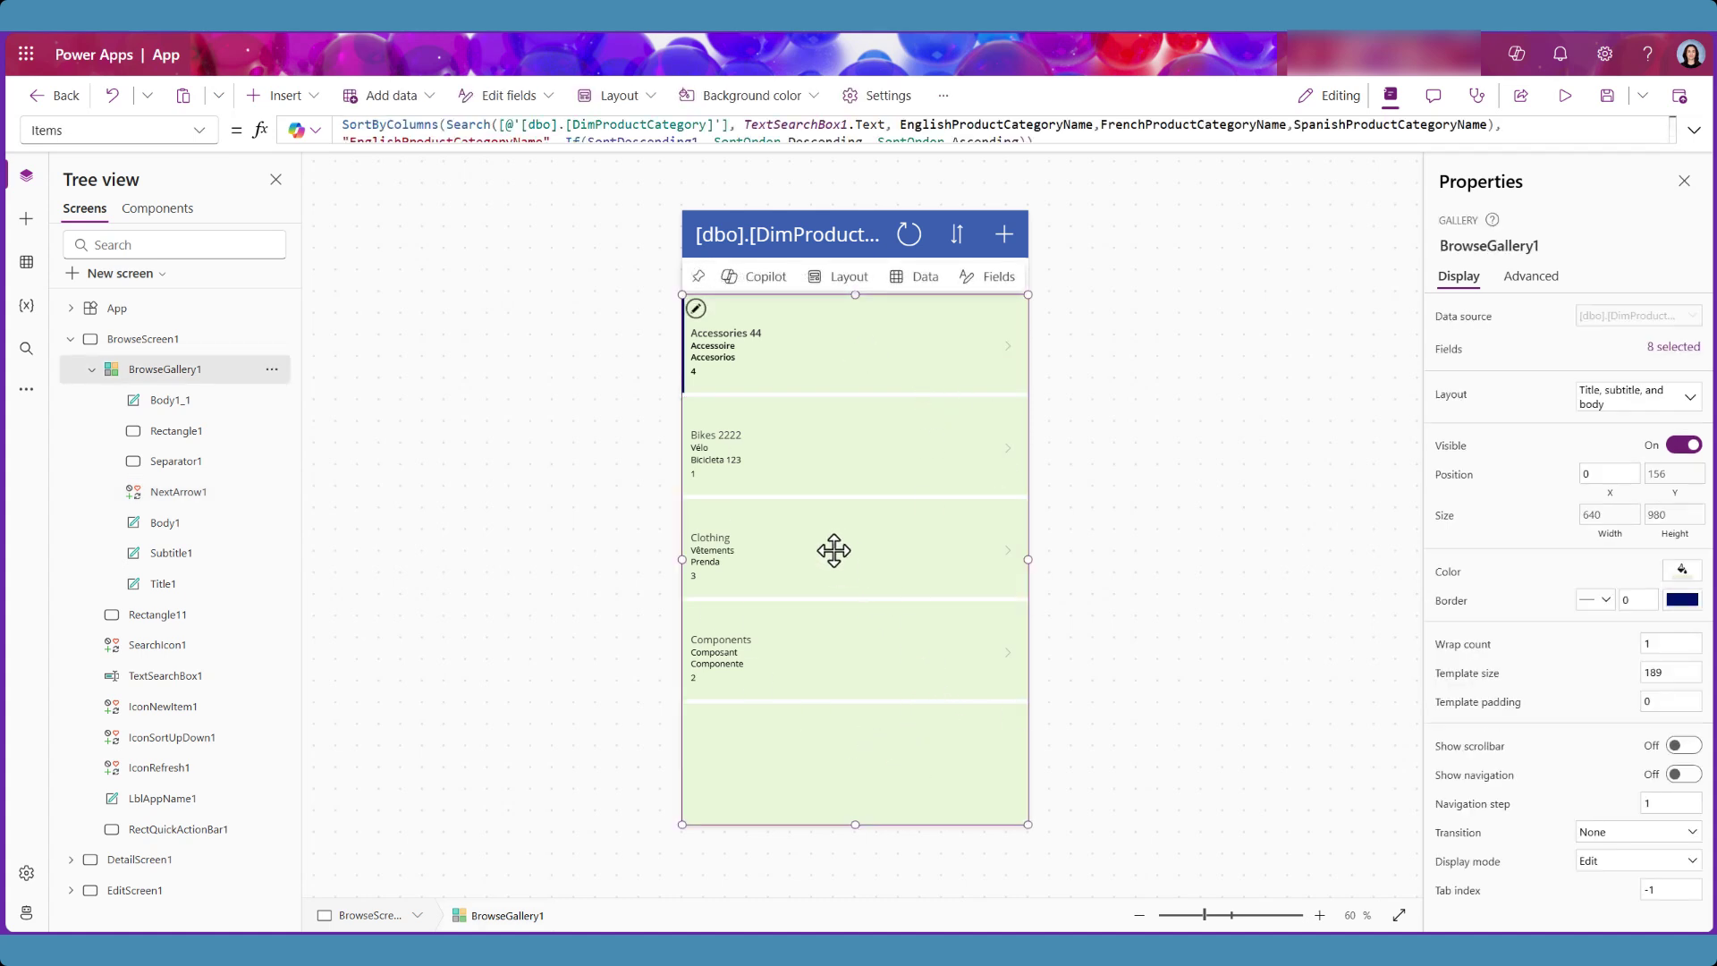
left_click(199, 131)
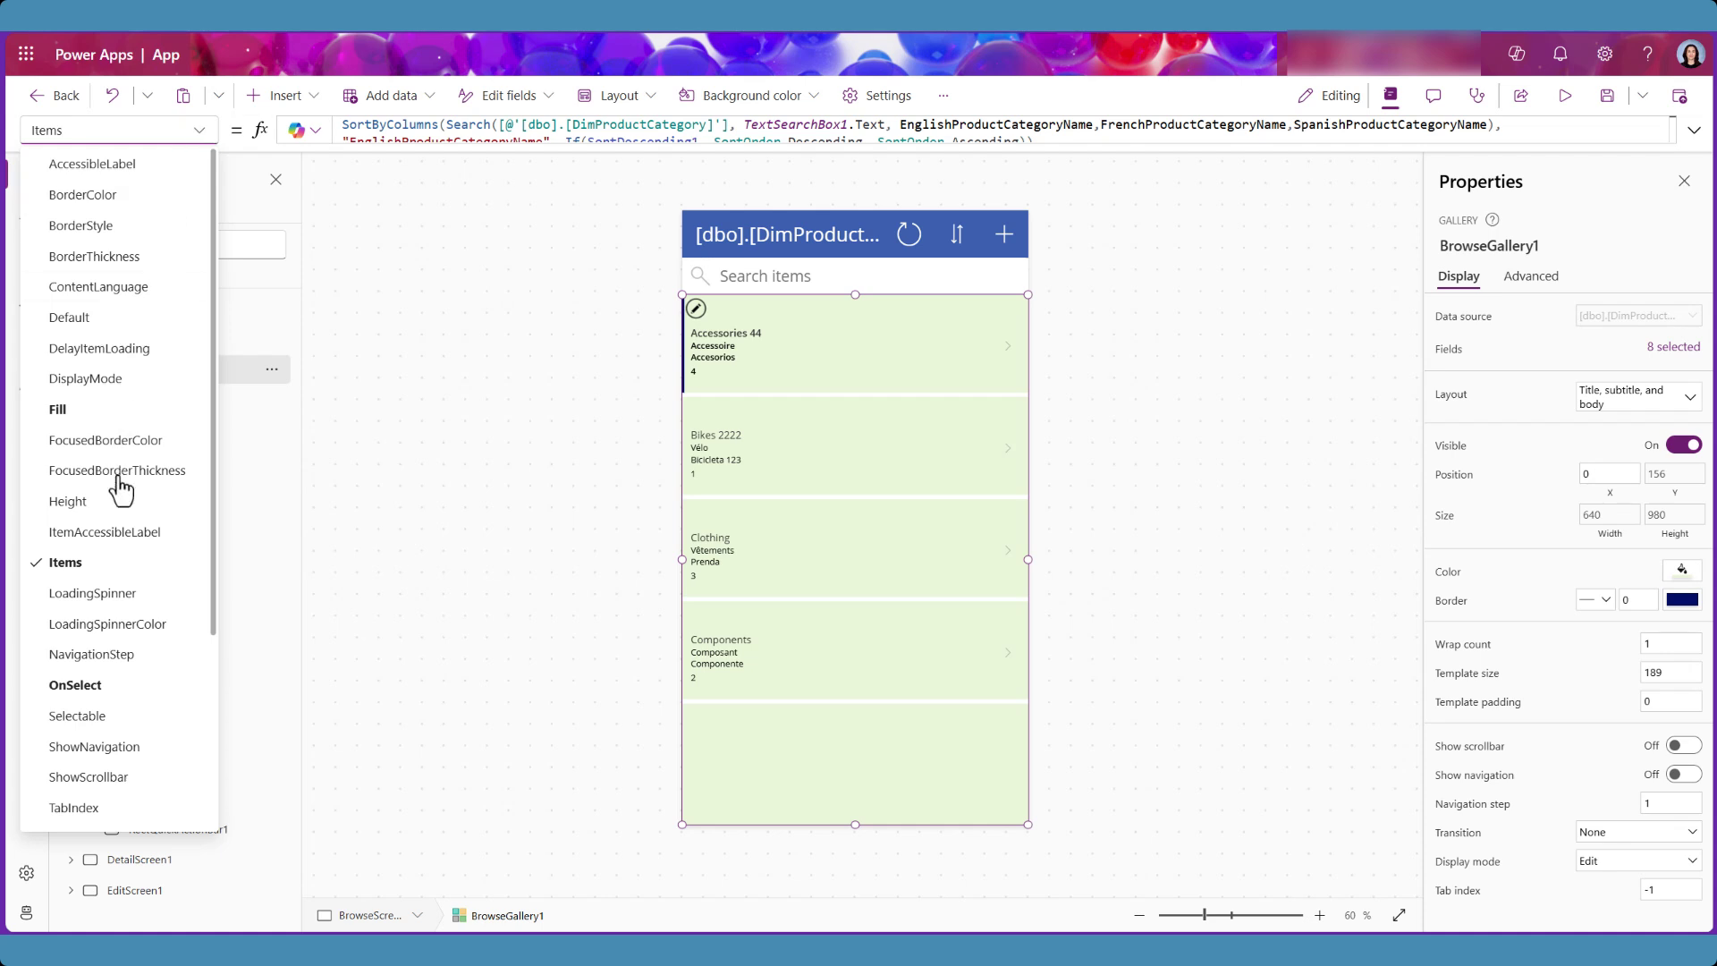
left_click(112, 685)
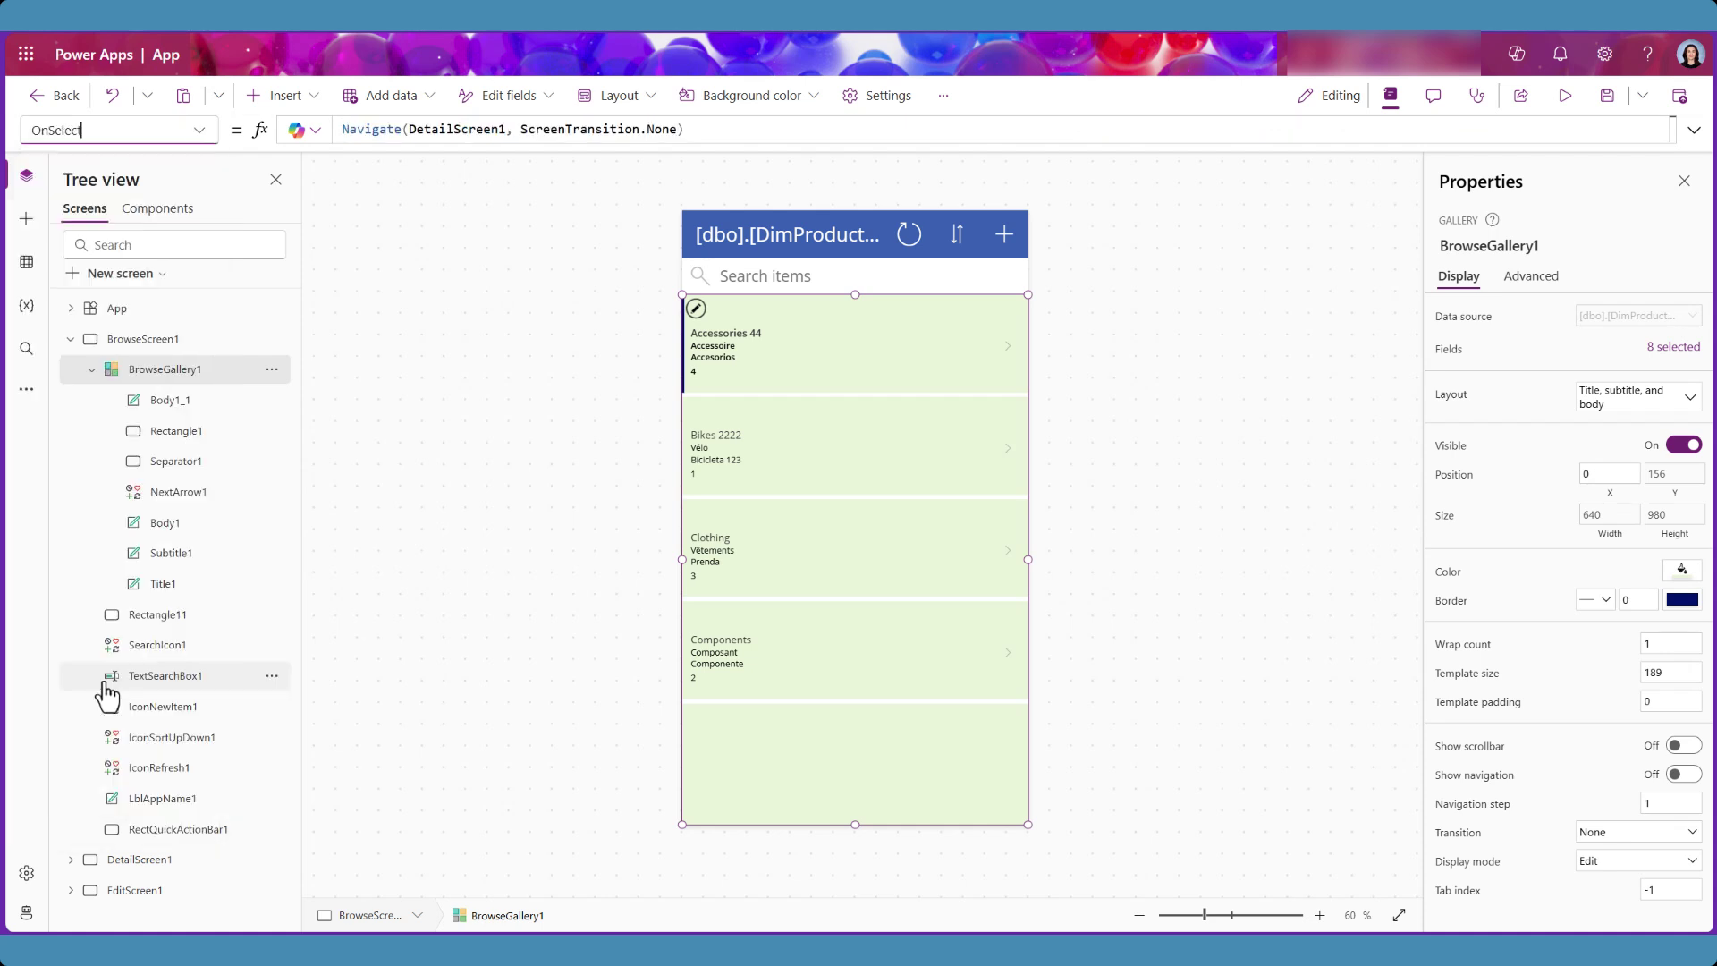
double_click(373, 129)
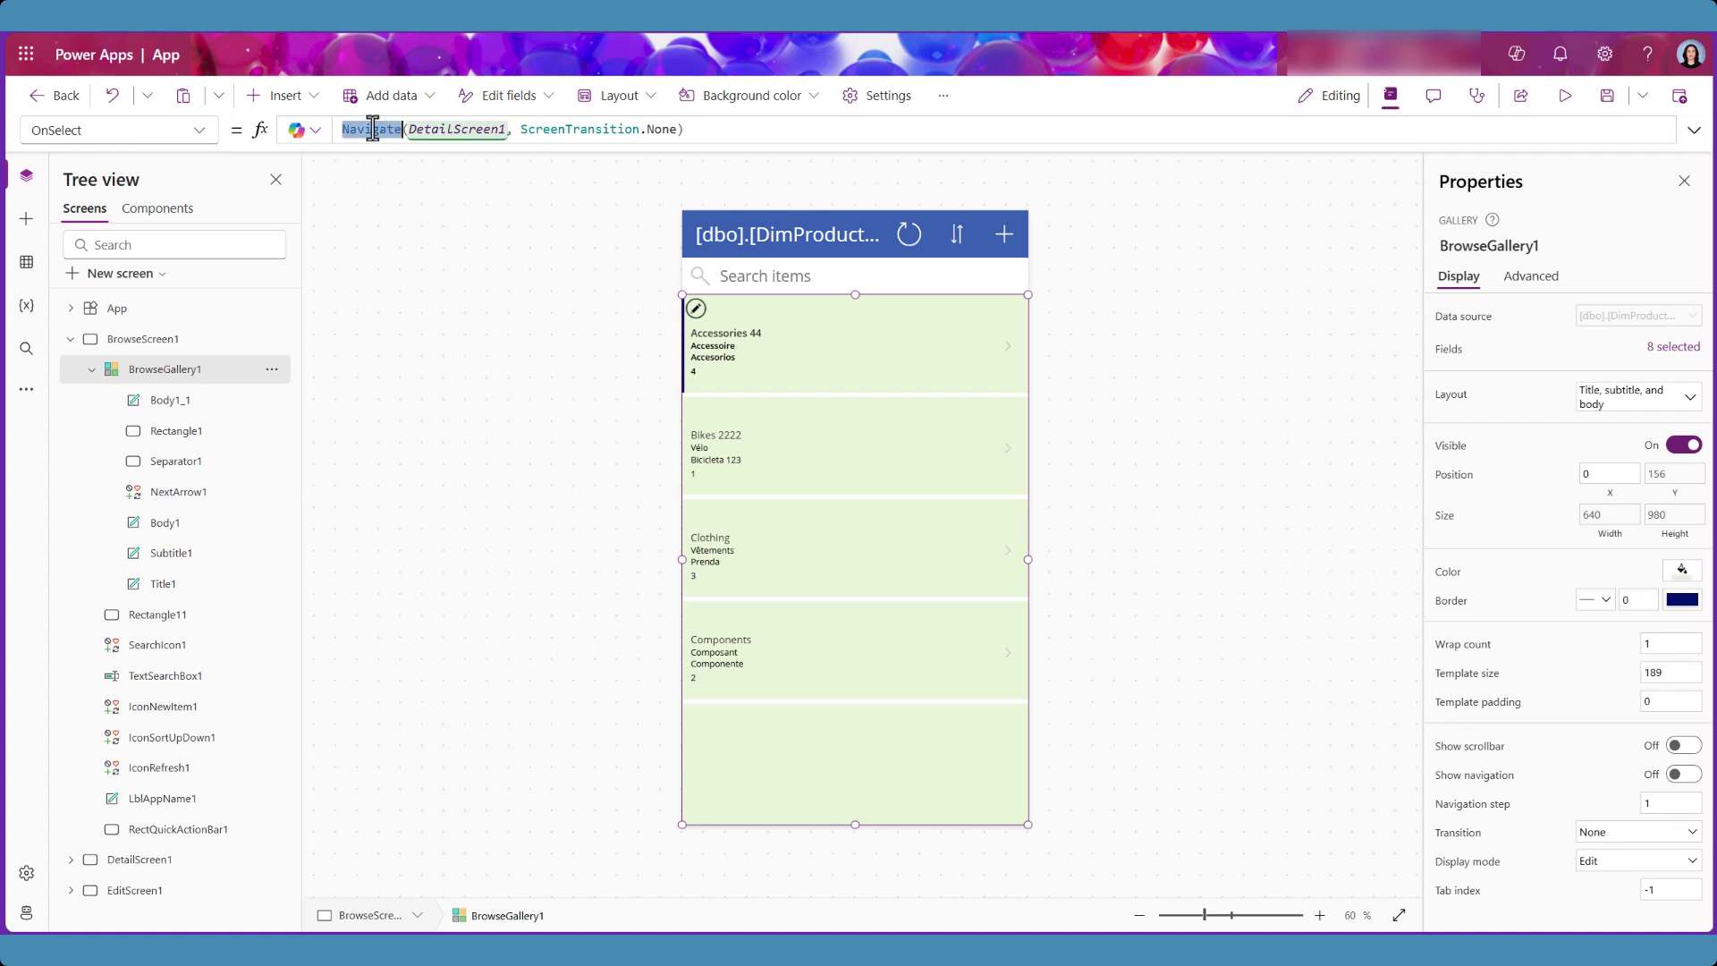
Step: Collapse BrowseScreen1 in the screen tree and compare the layouts of DetailScreen1 and EditScreen1
left_click(70, 340)
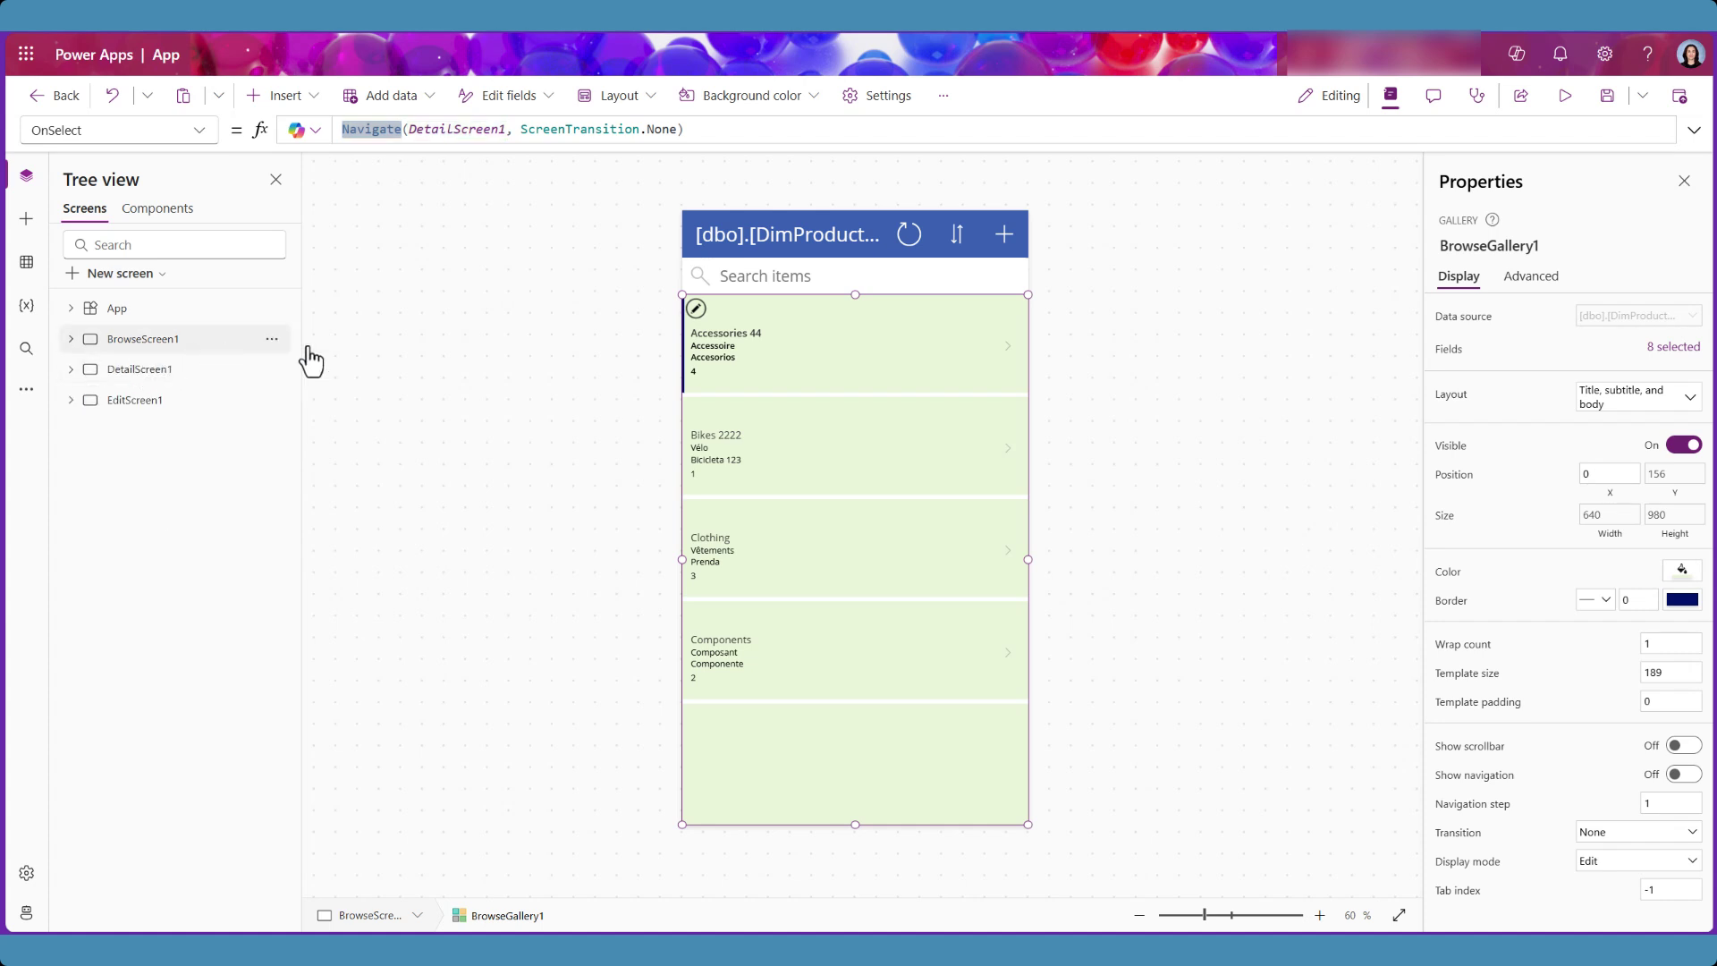
left_click(180, 380)
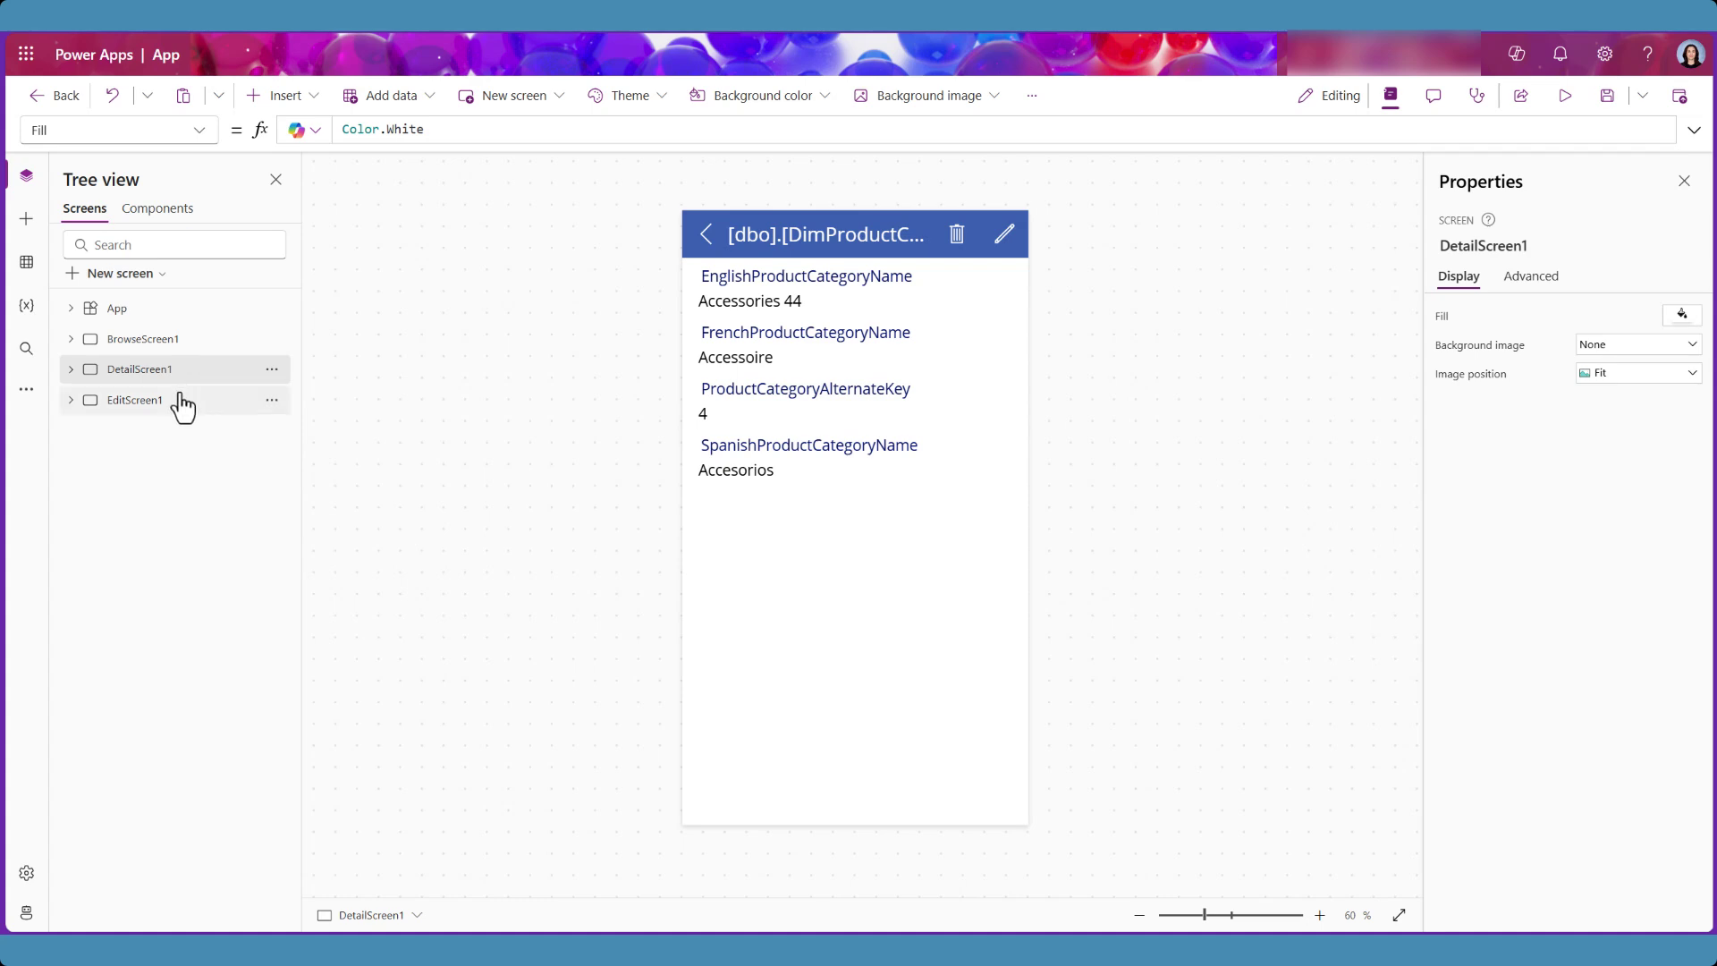
left_click(183, 404)
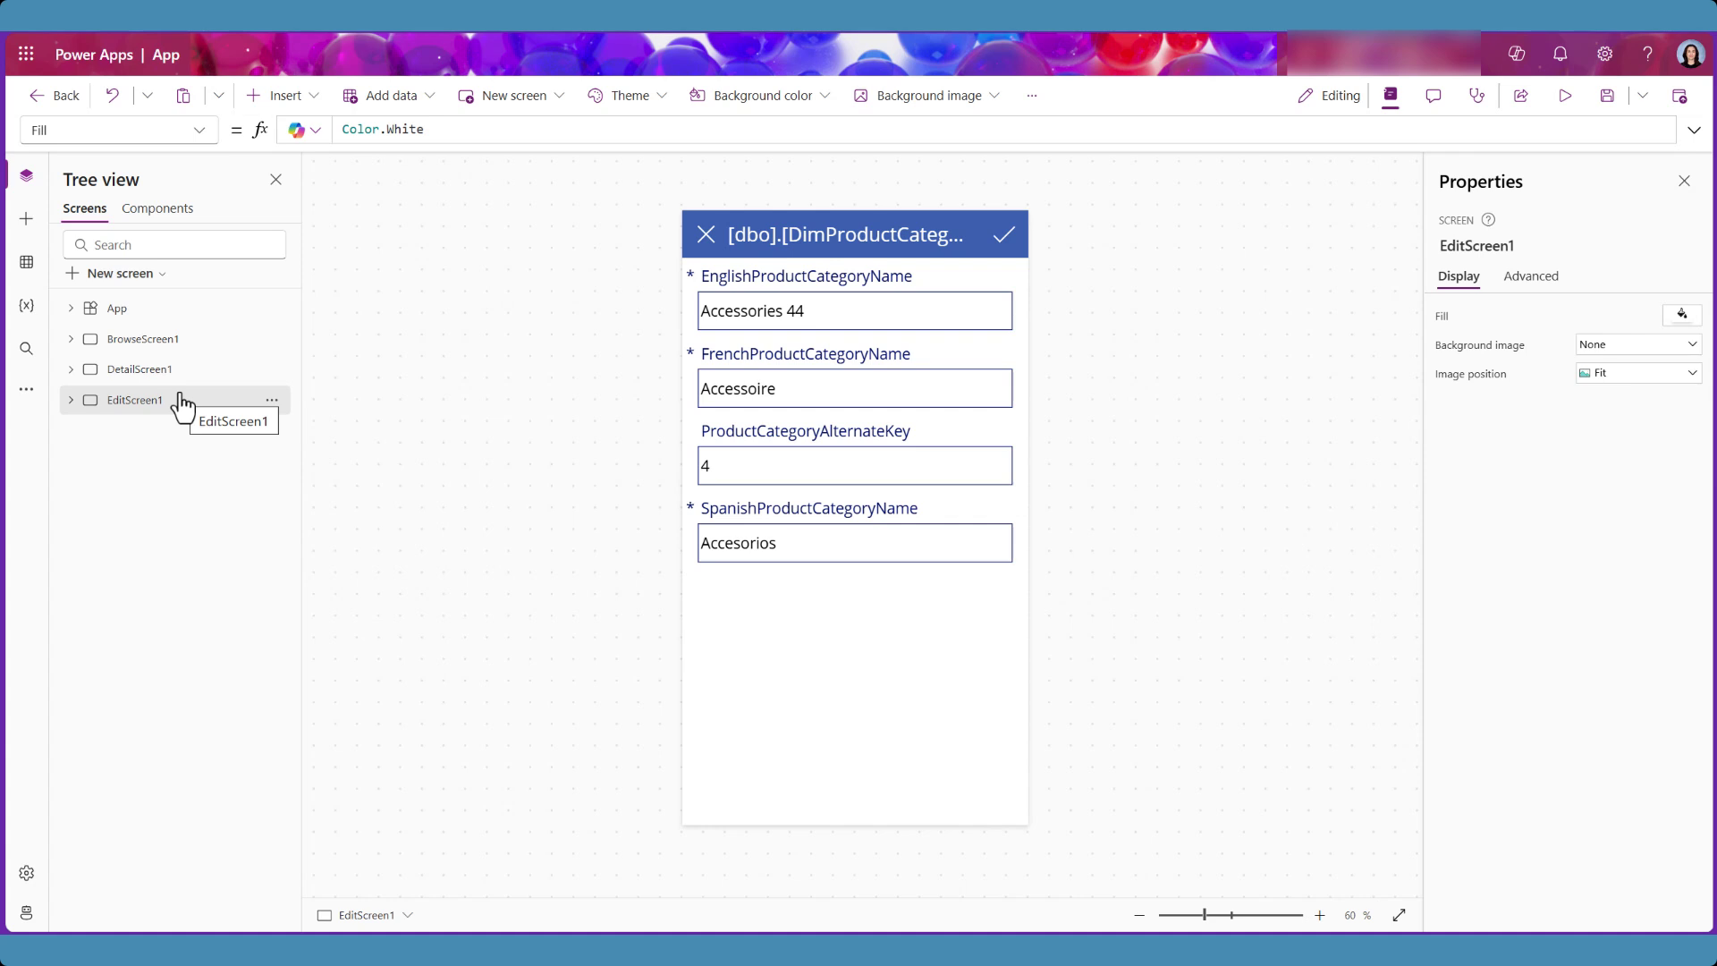
left_click(182, 372)
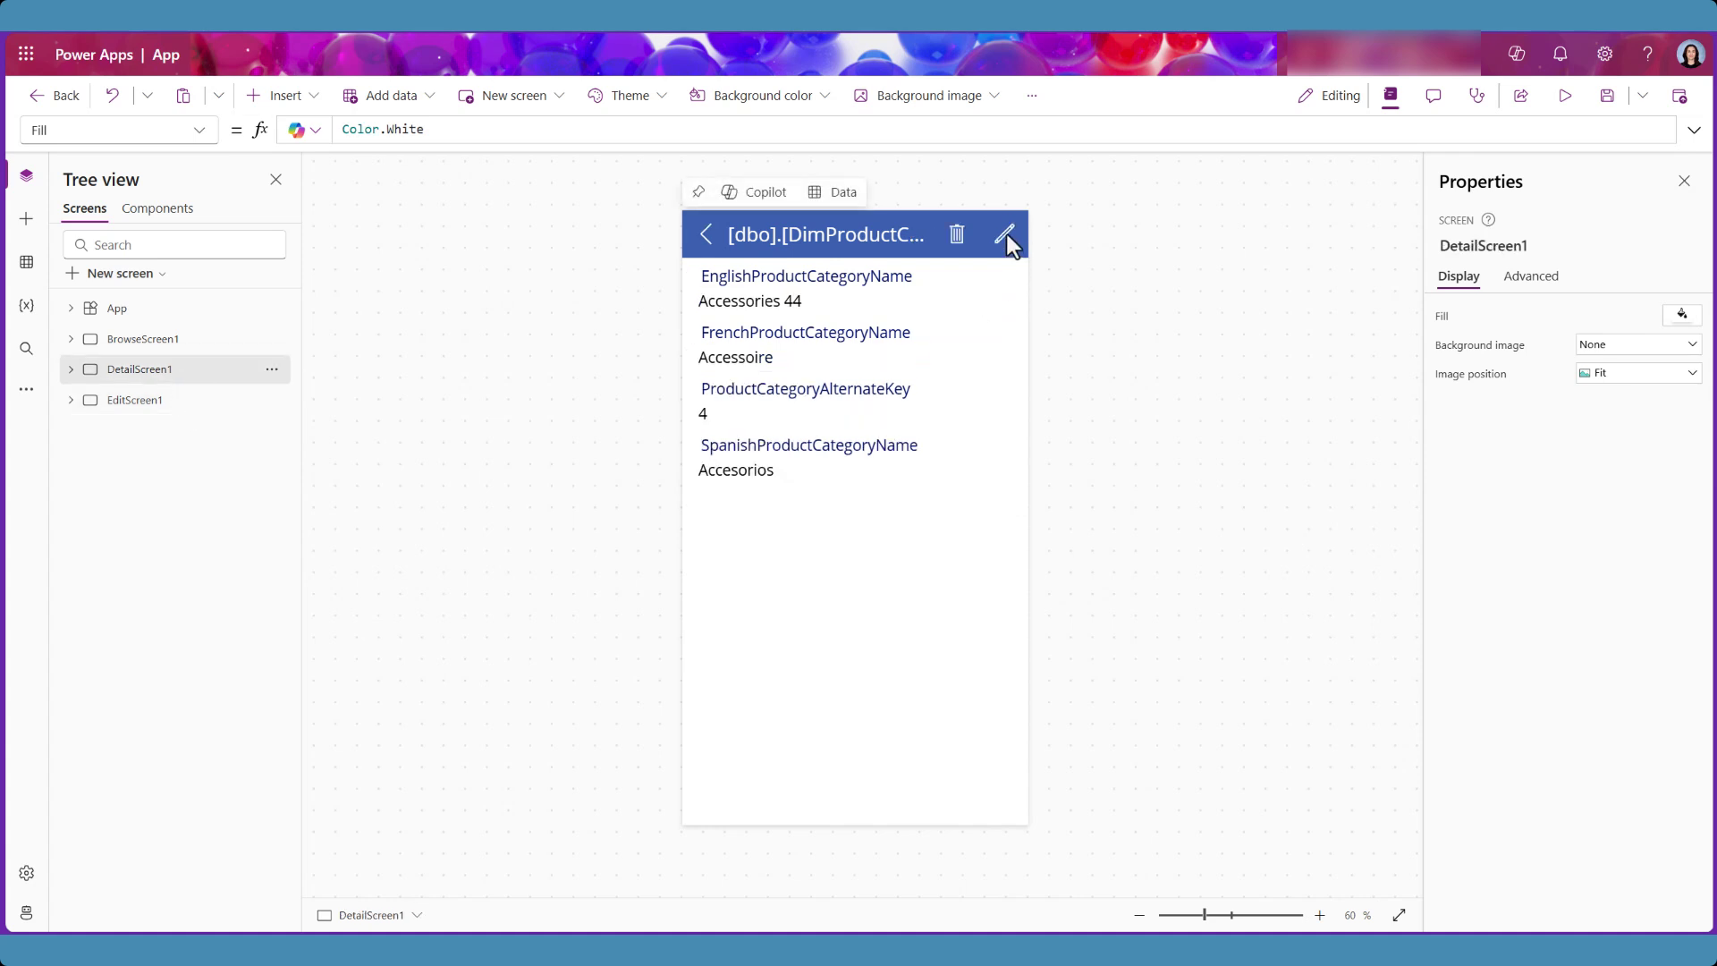
left_click(133, 405)
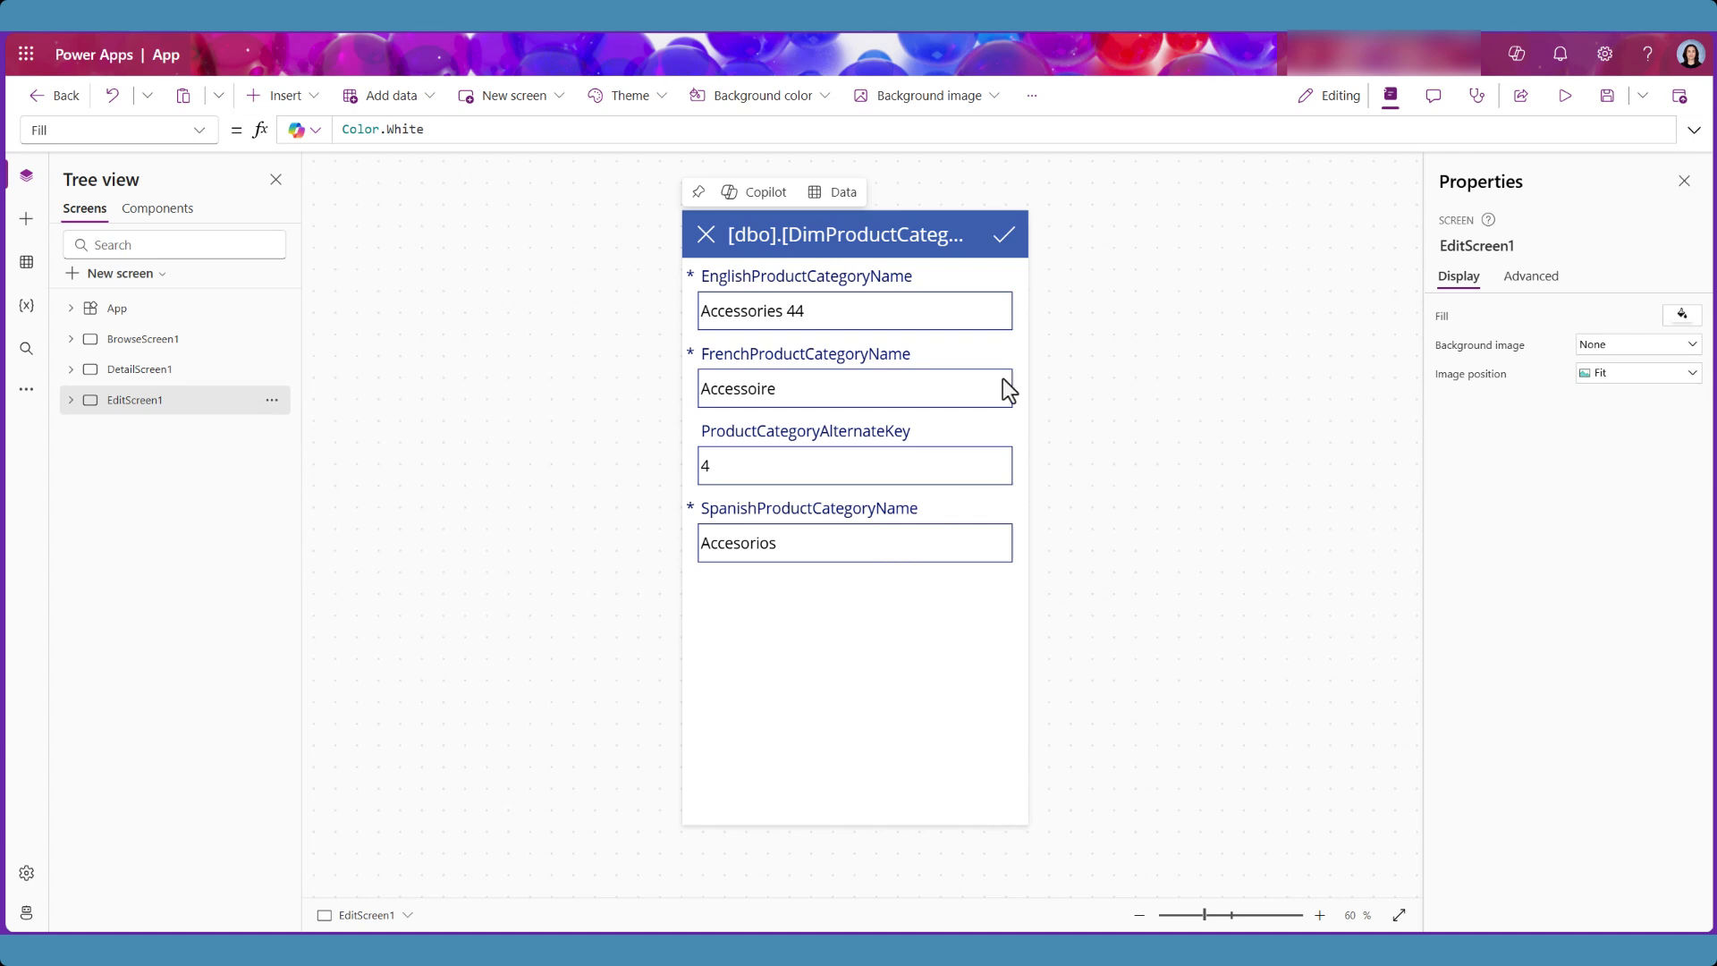
Step: Examine the OnSelect formula of EditScreen1's accept icon and the EditForm1 form it belongs with
left_click(1005, 239)
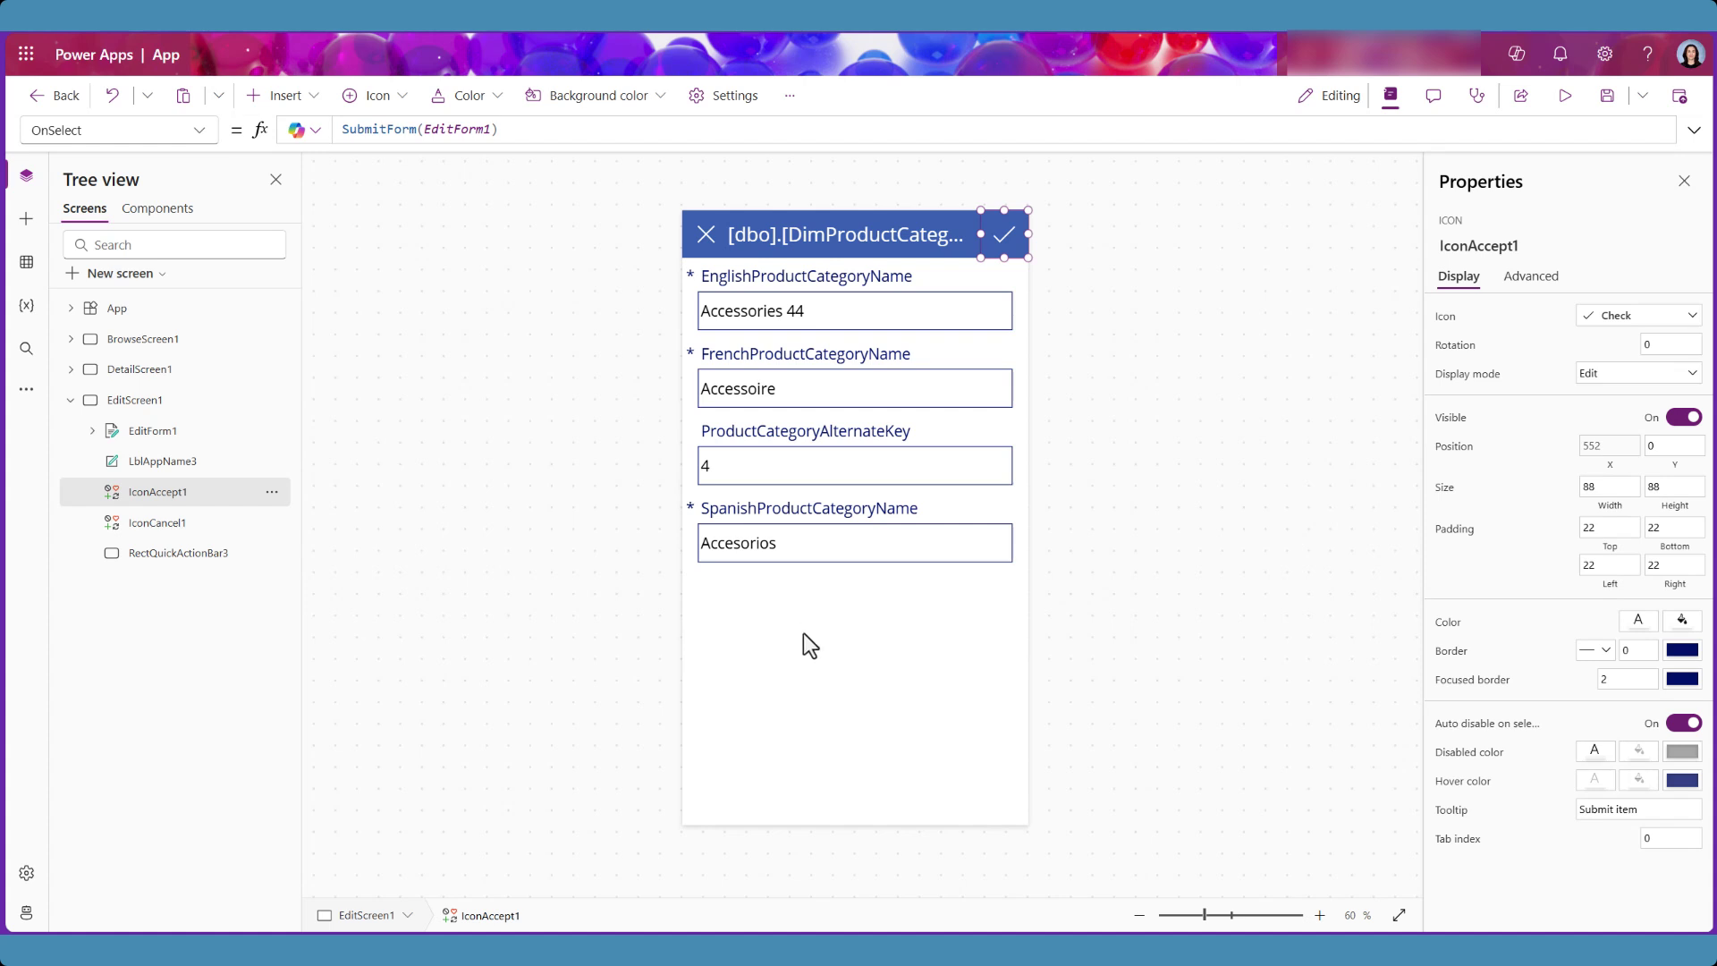
left_click(866, 657)
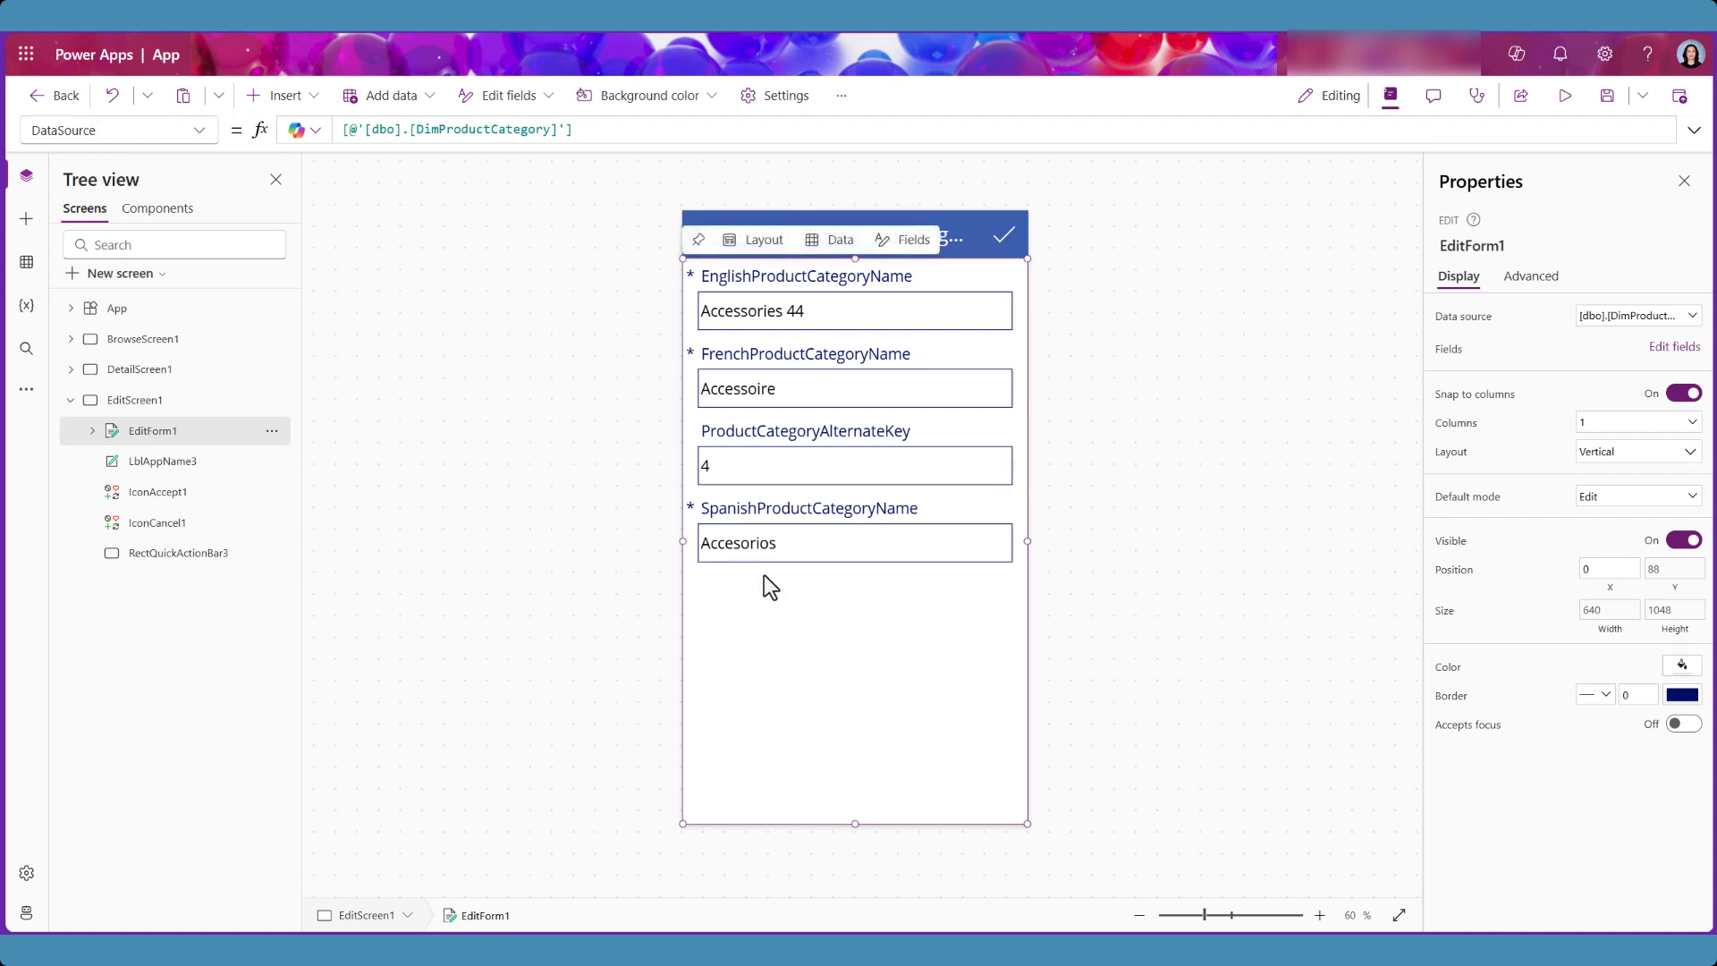
left_click(1006, 237)
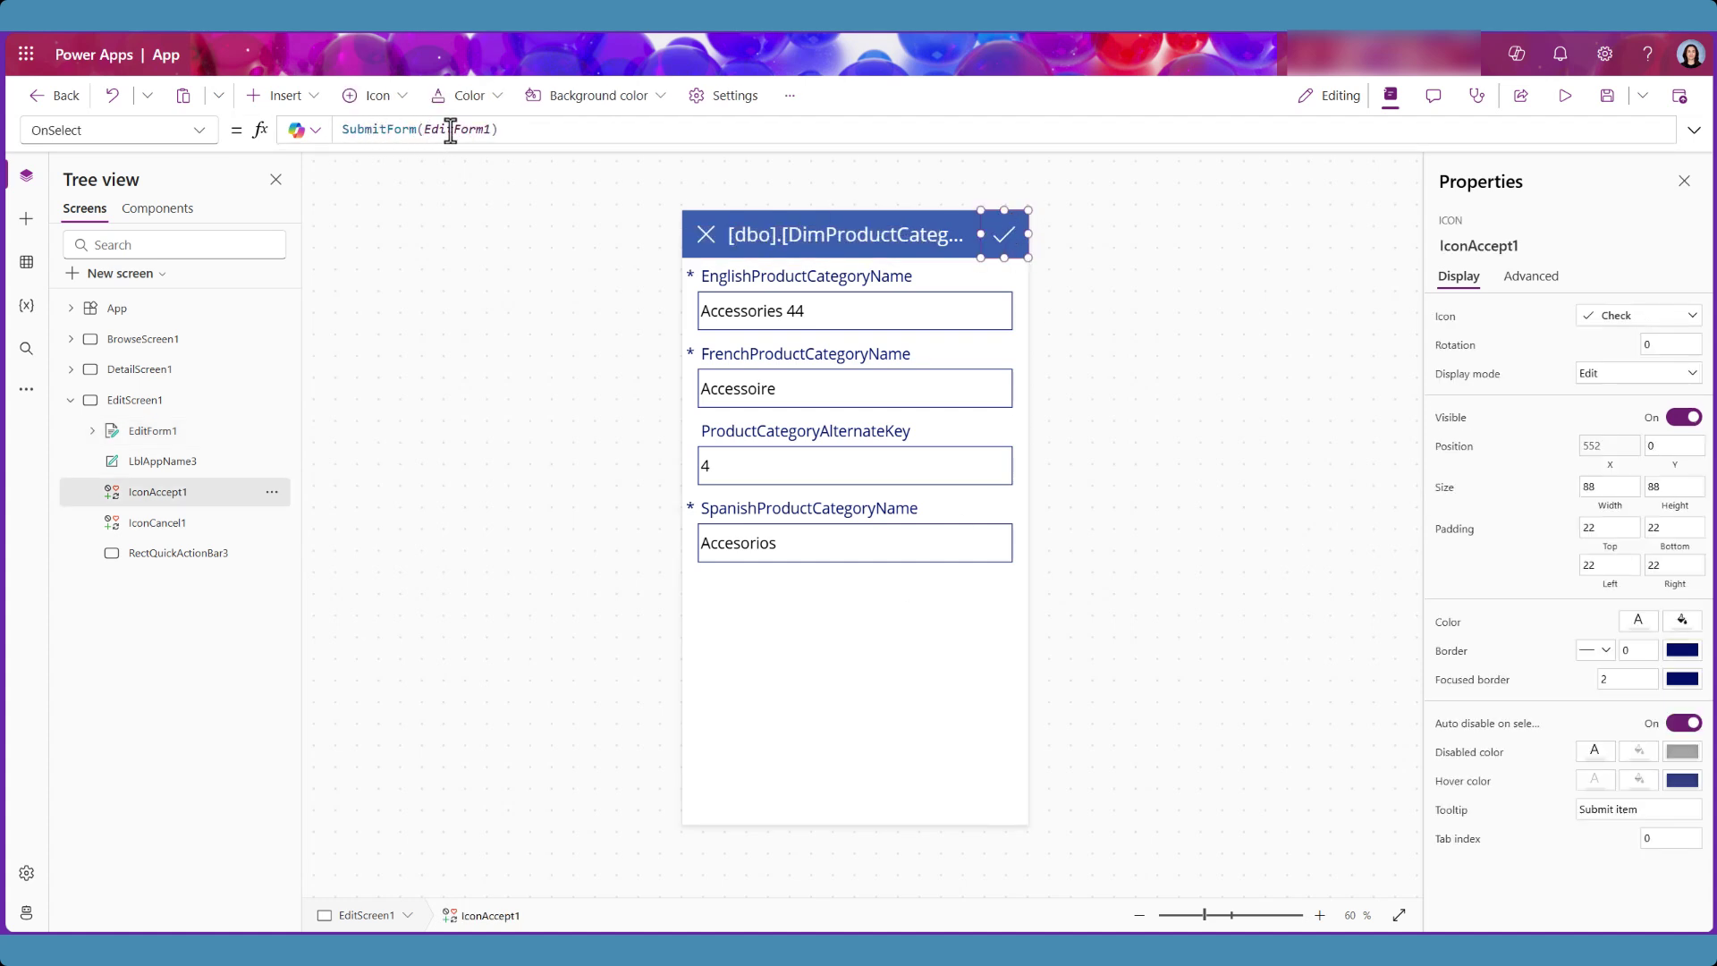
Step: Examine the Item property of EditForm1 and the OnSelect formula of the cancel icon on EditScreen1
left_click(834, 655)
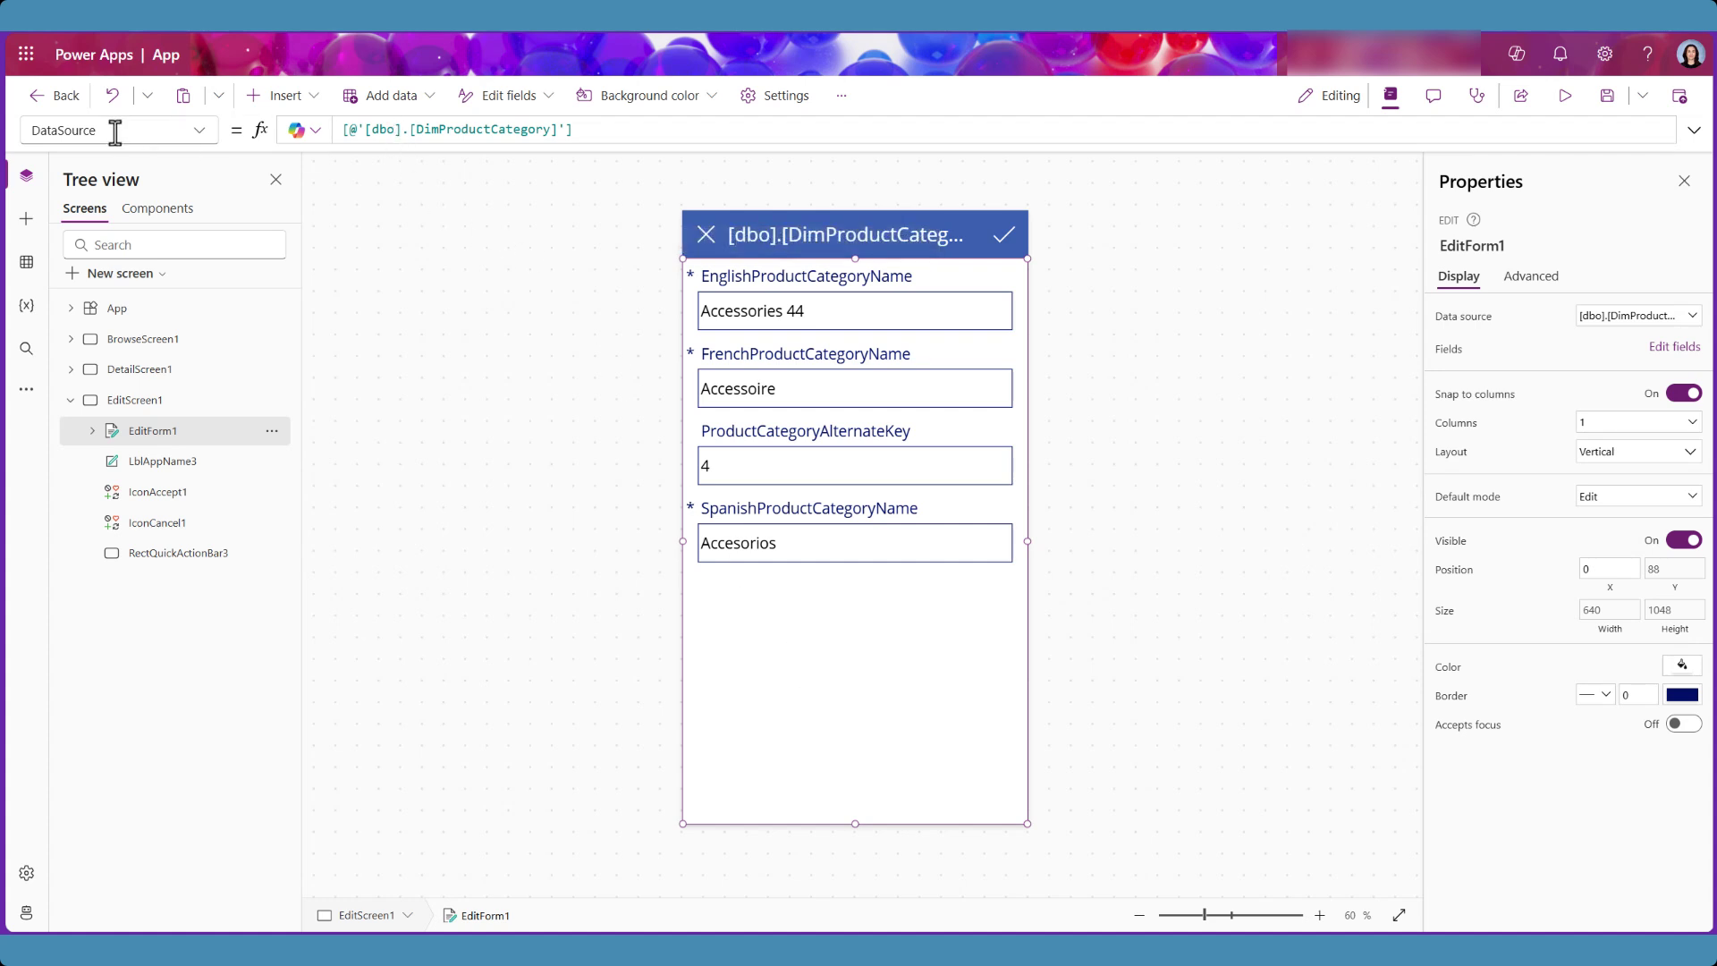
left_click(198, 142)
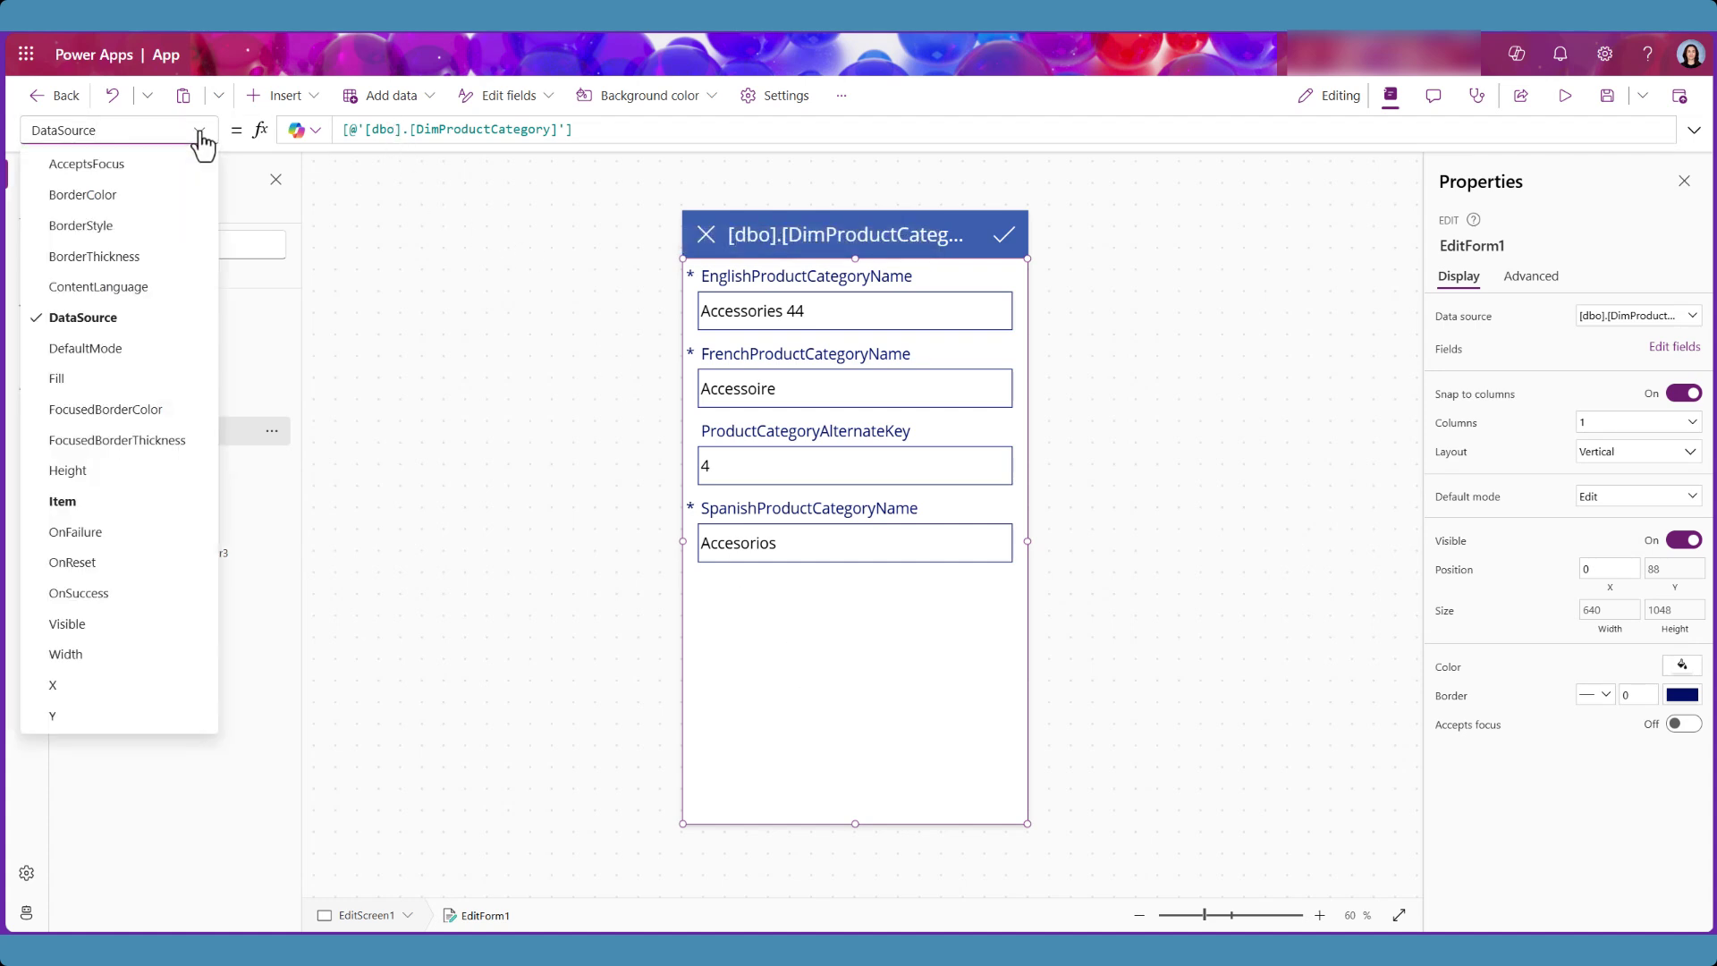
left_click(62, 502)
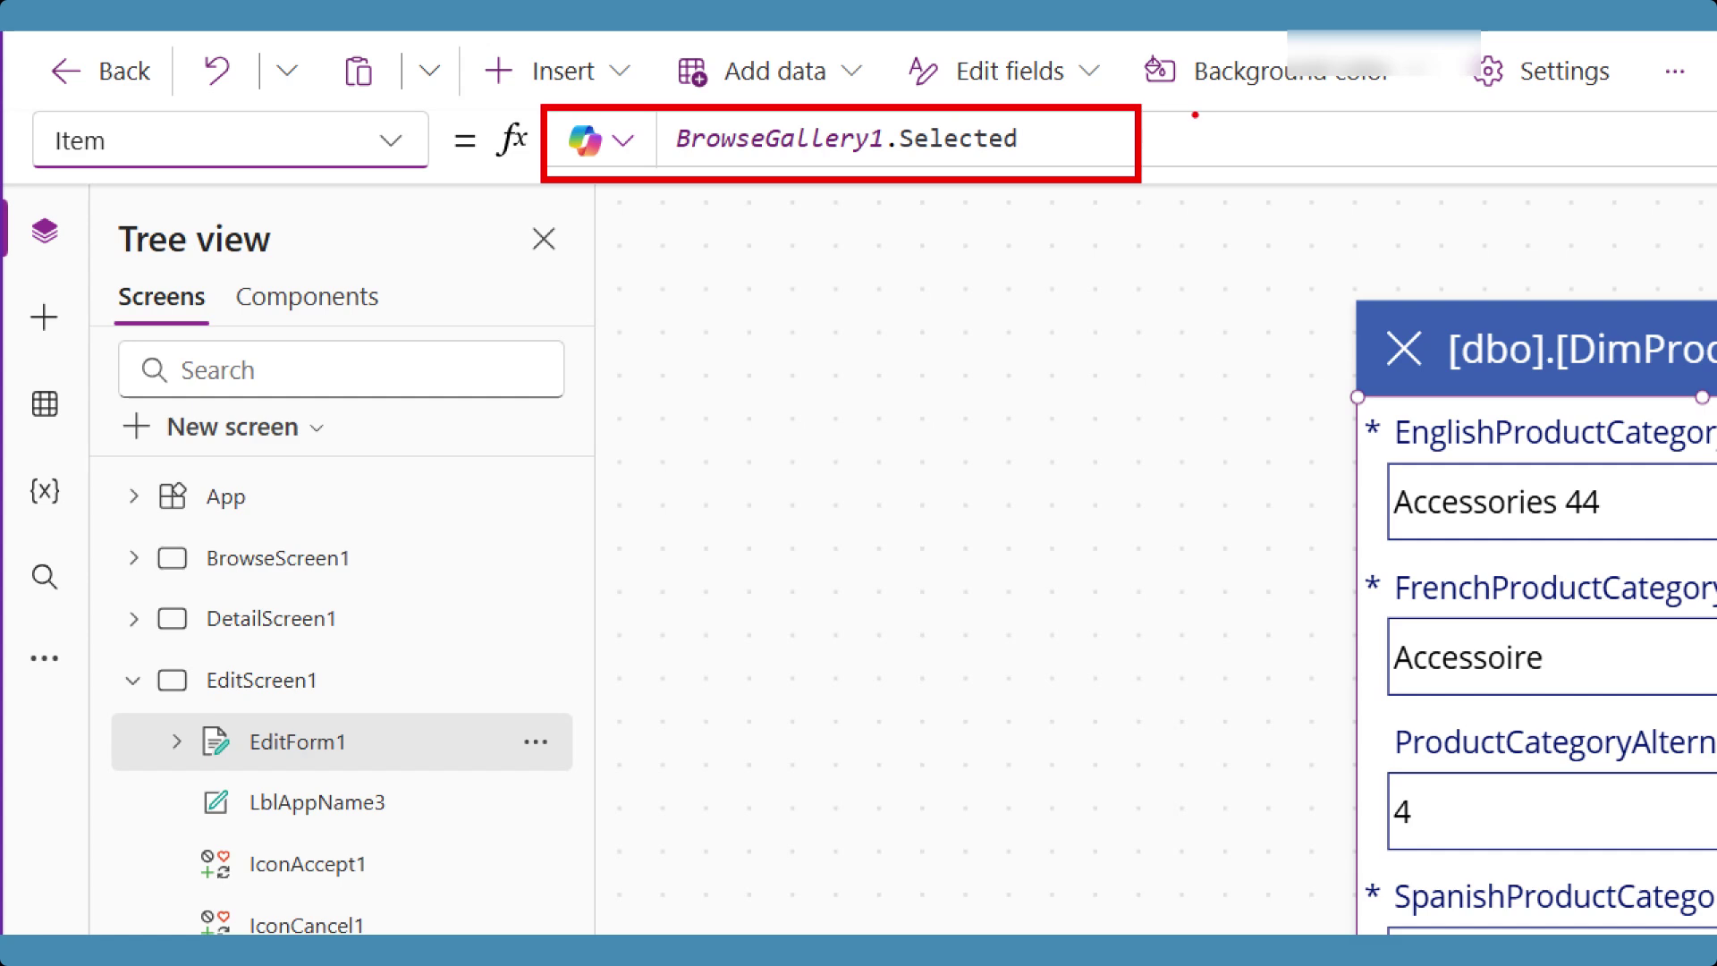
key("Escape")
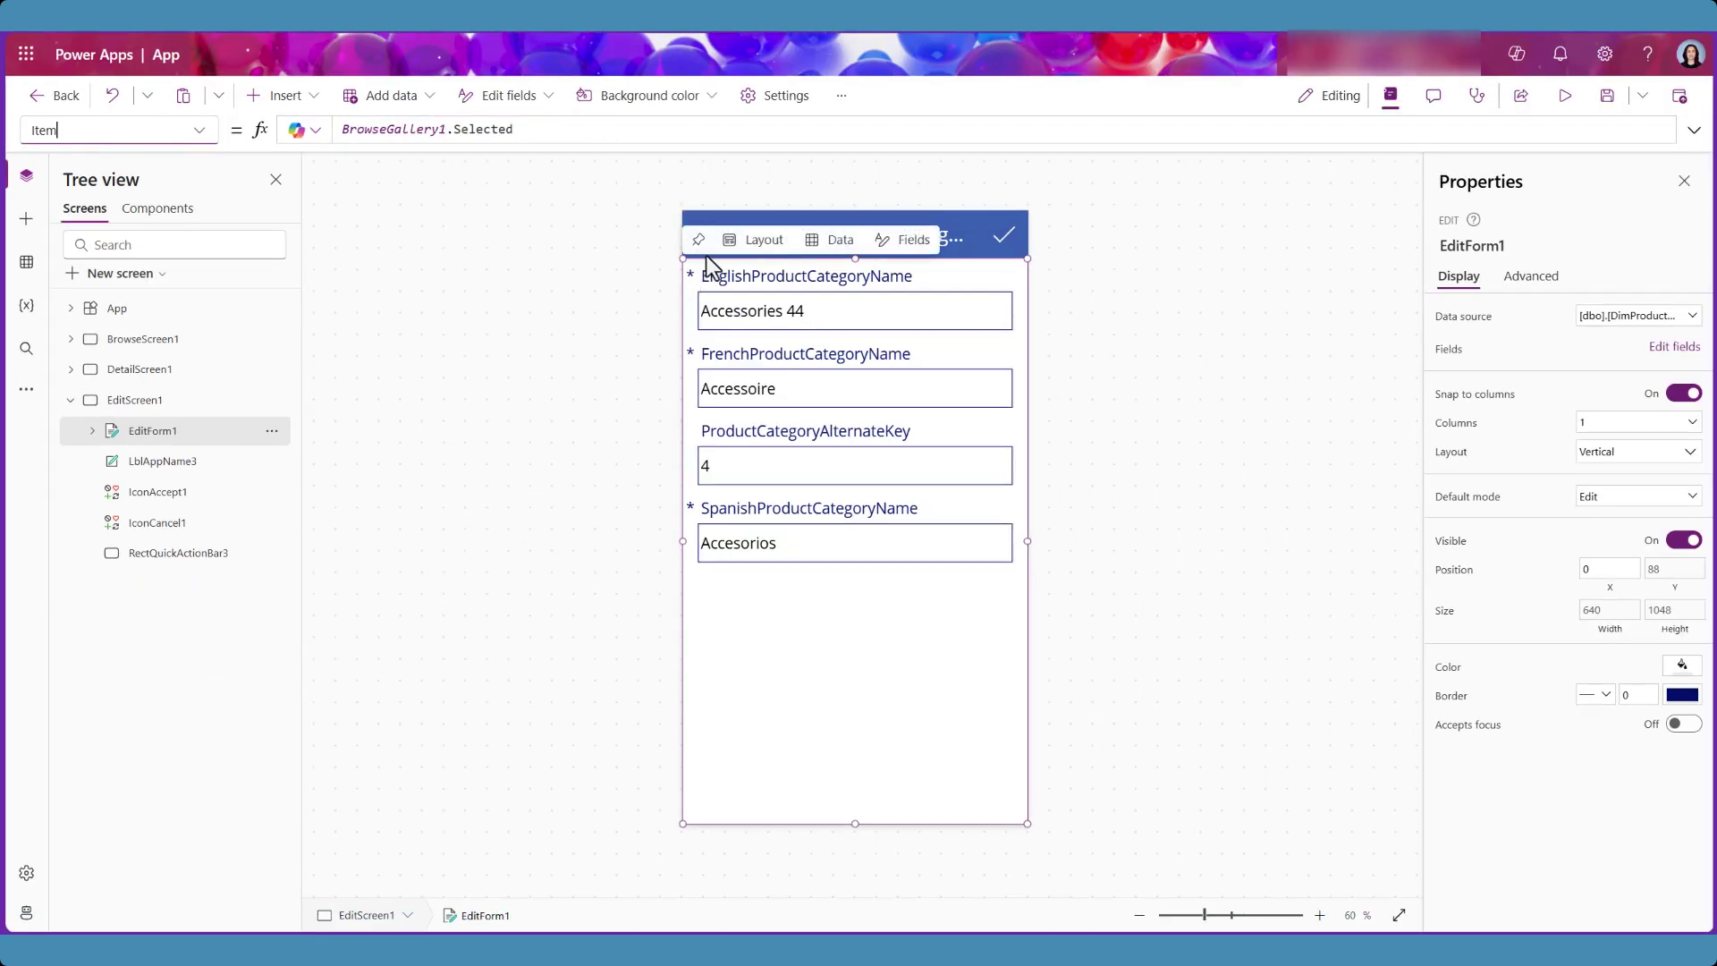
left_click(698, 221)
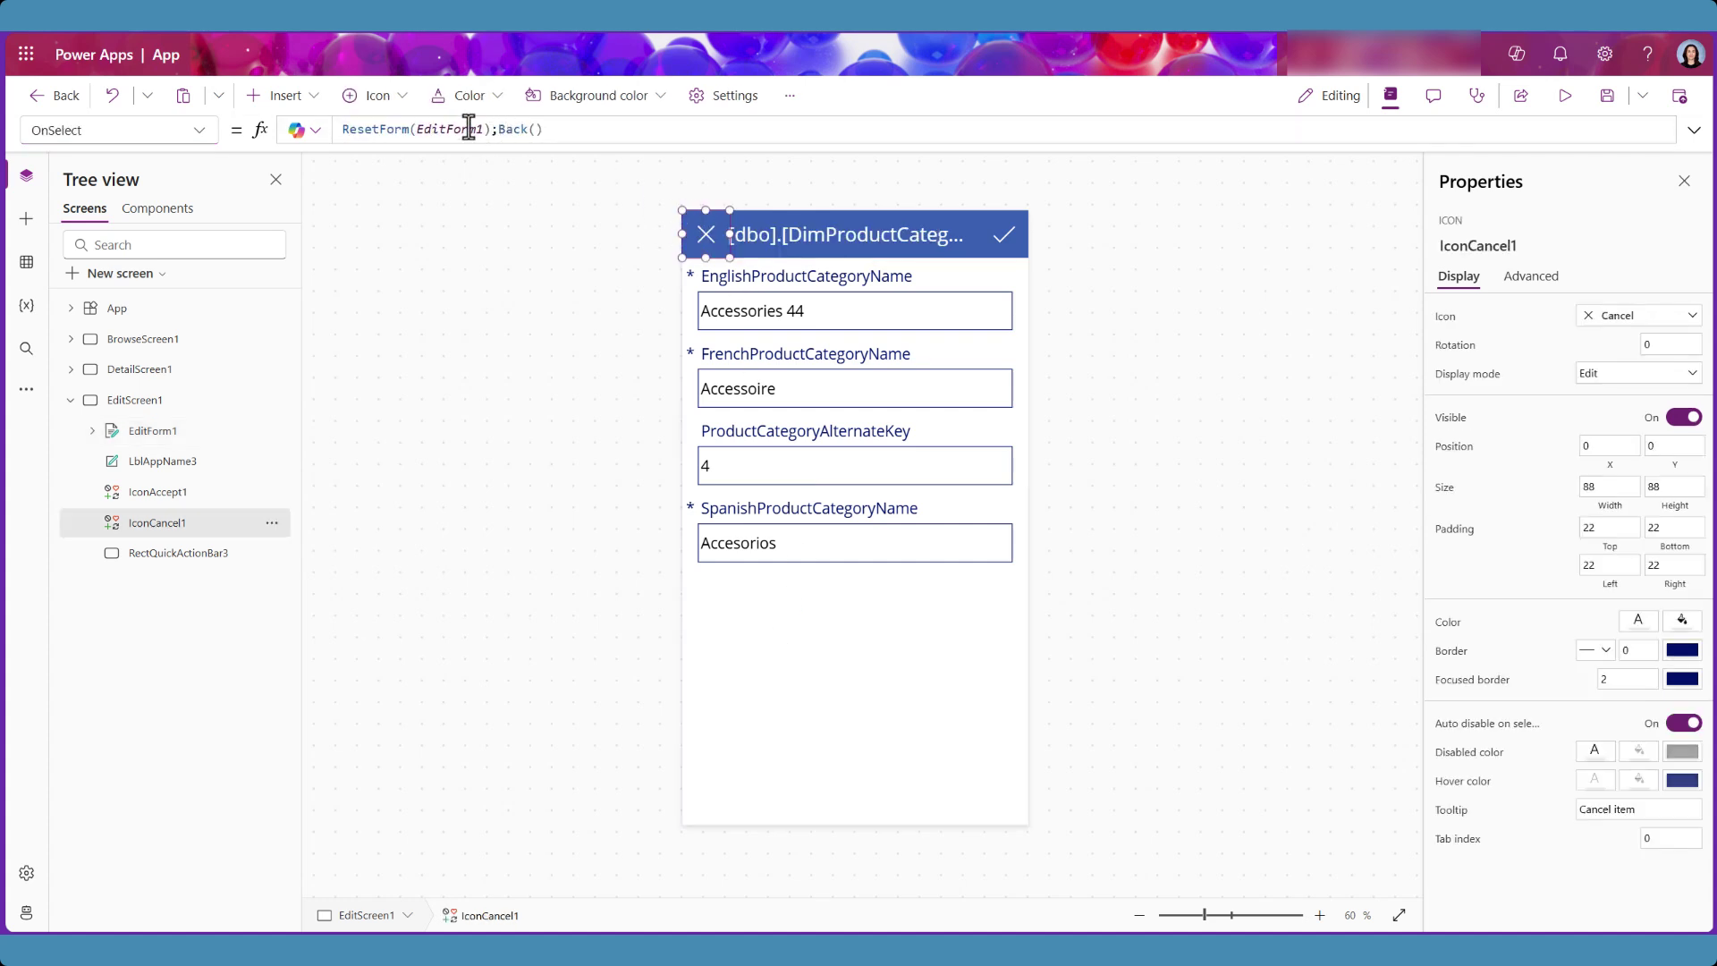
left_click(71, 400)
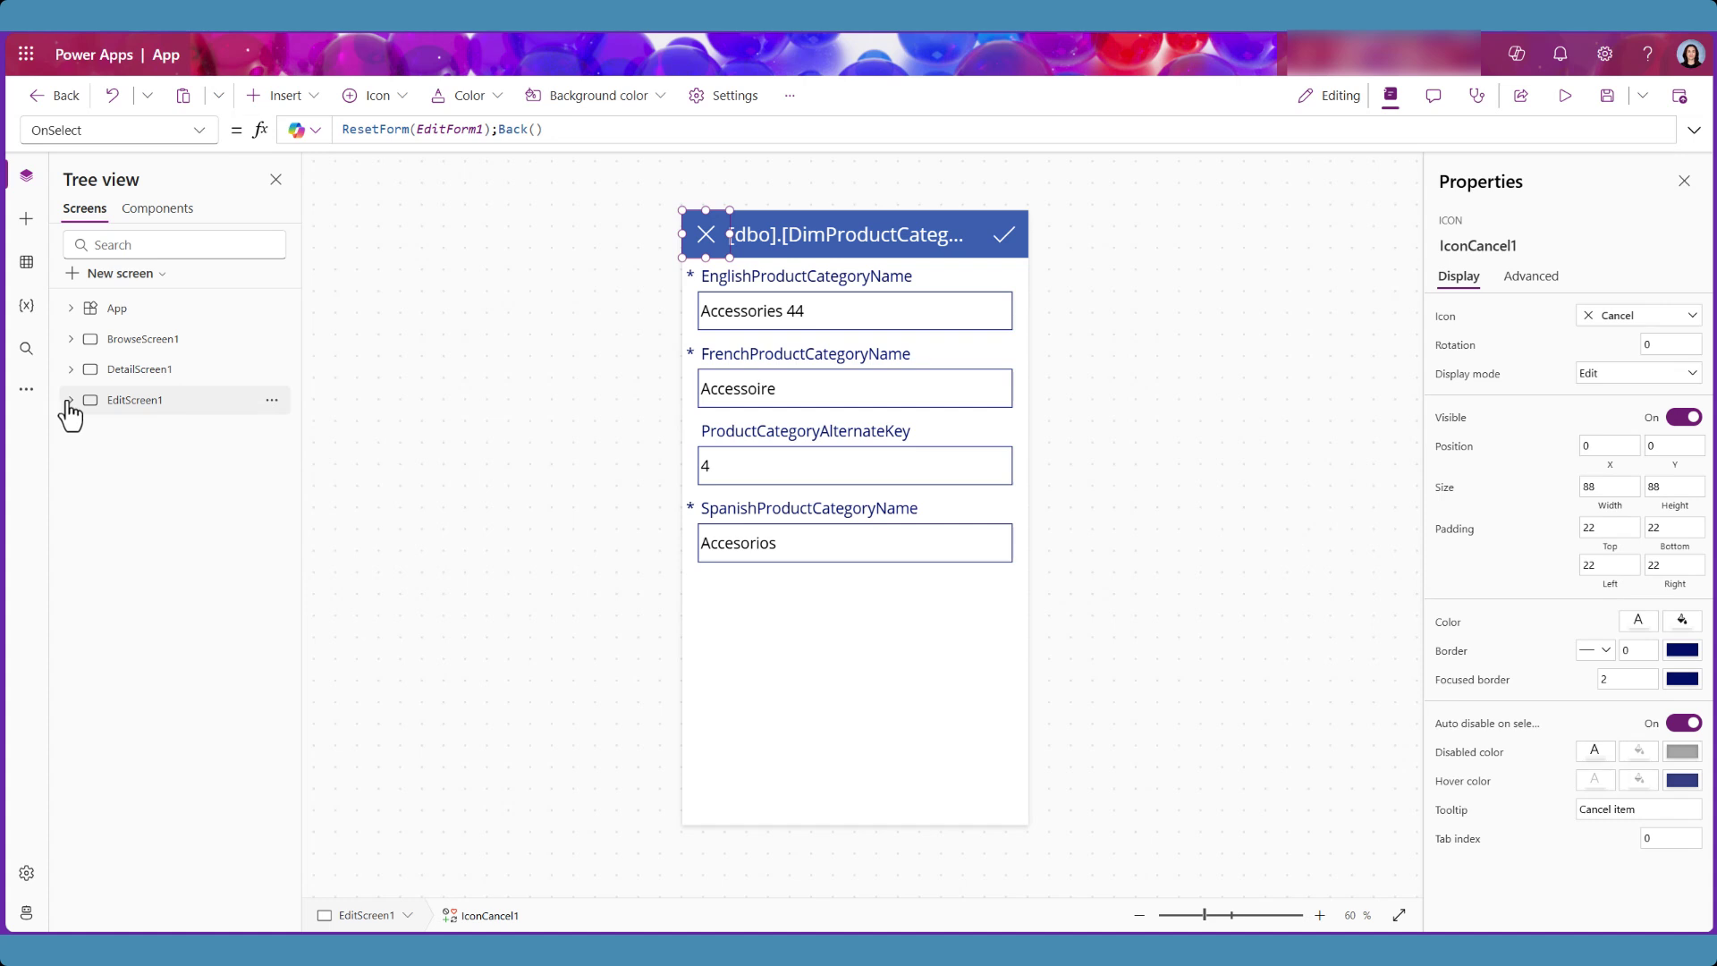
left_click(1565, 98)
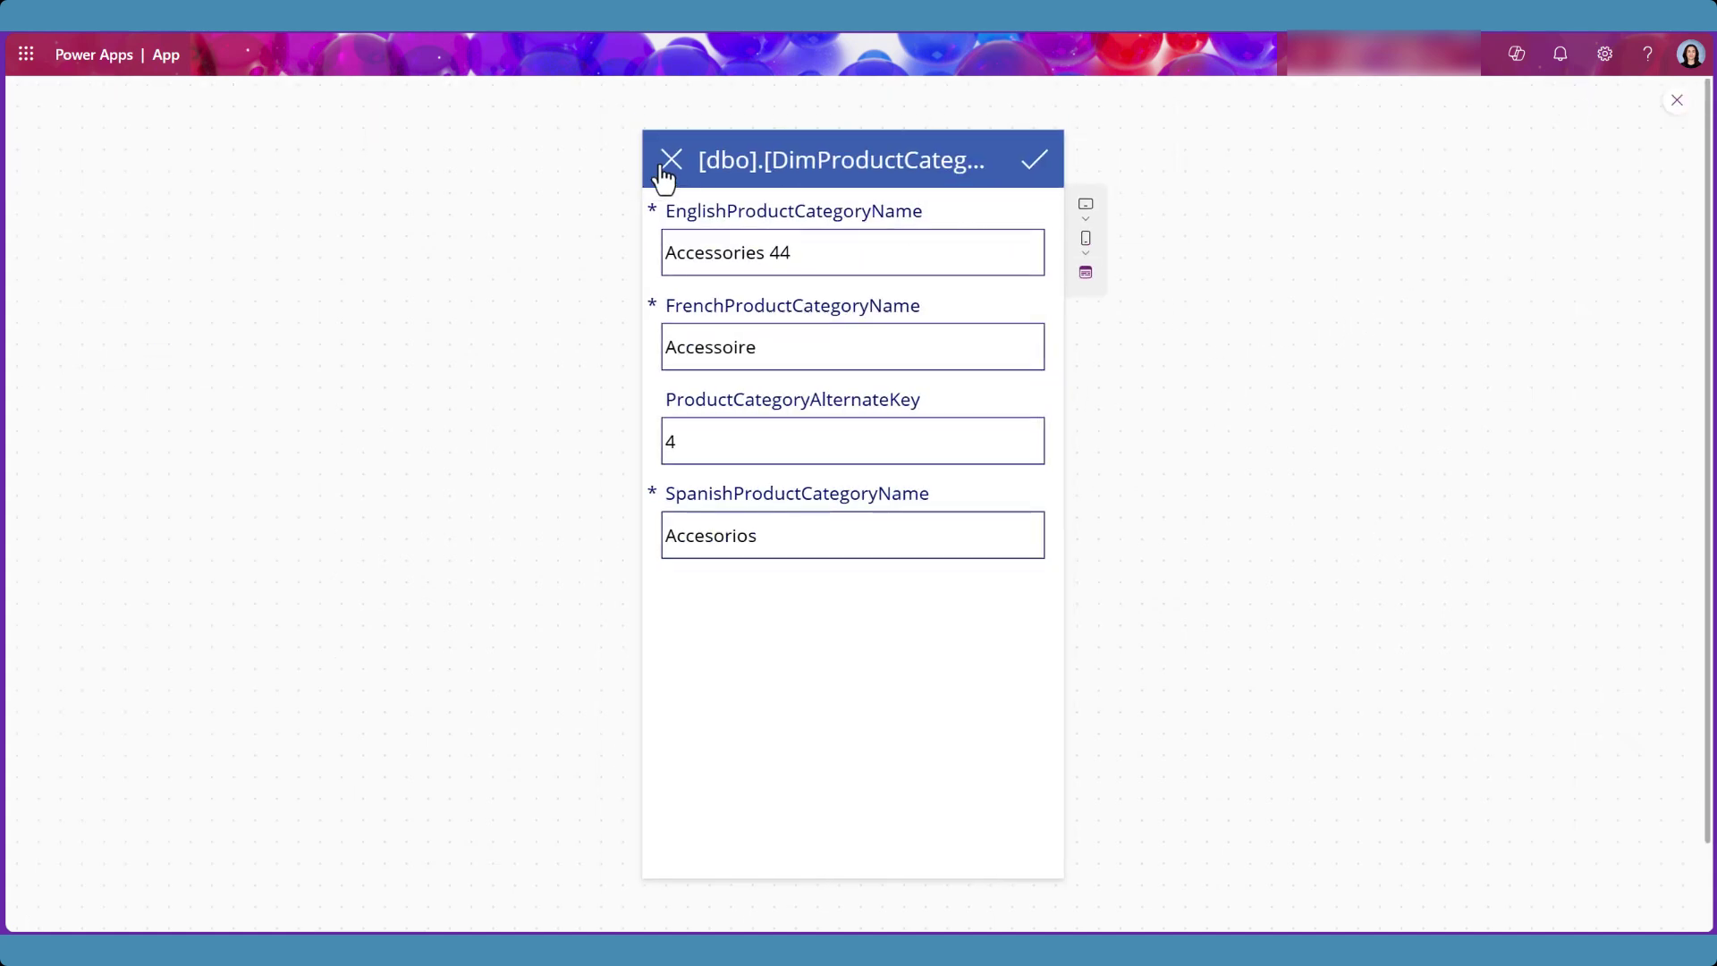
left_click(1678, 101)
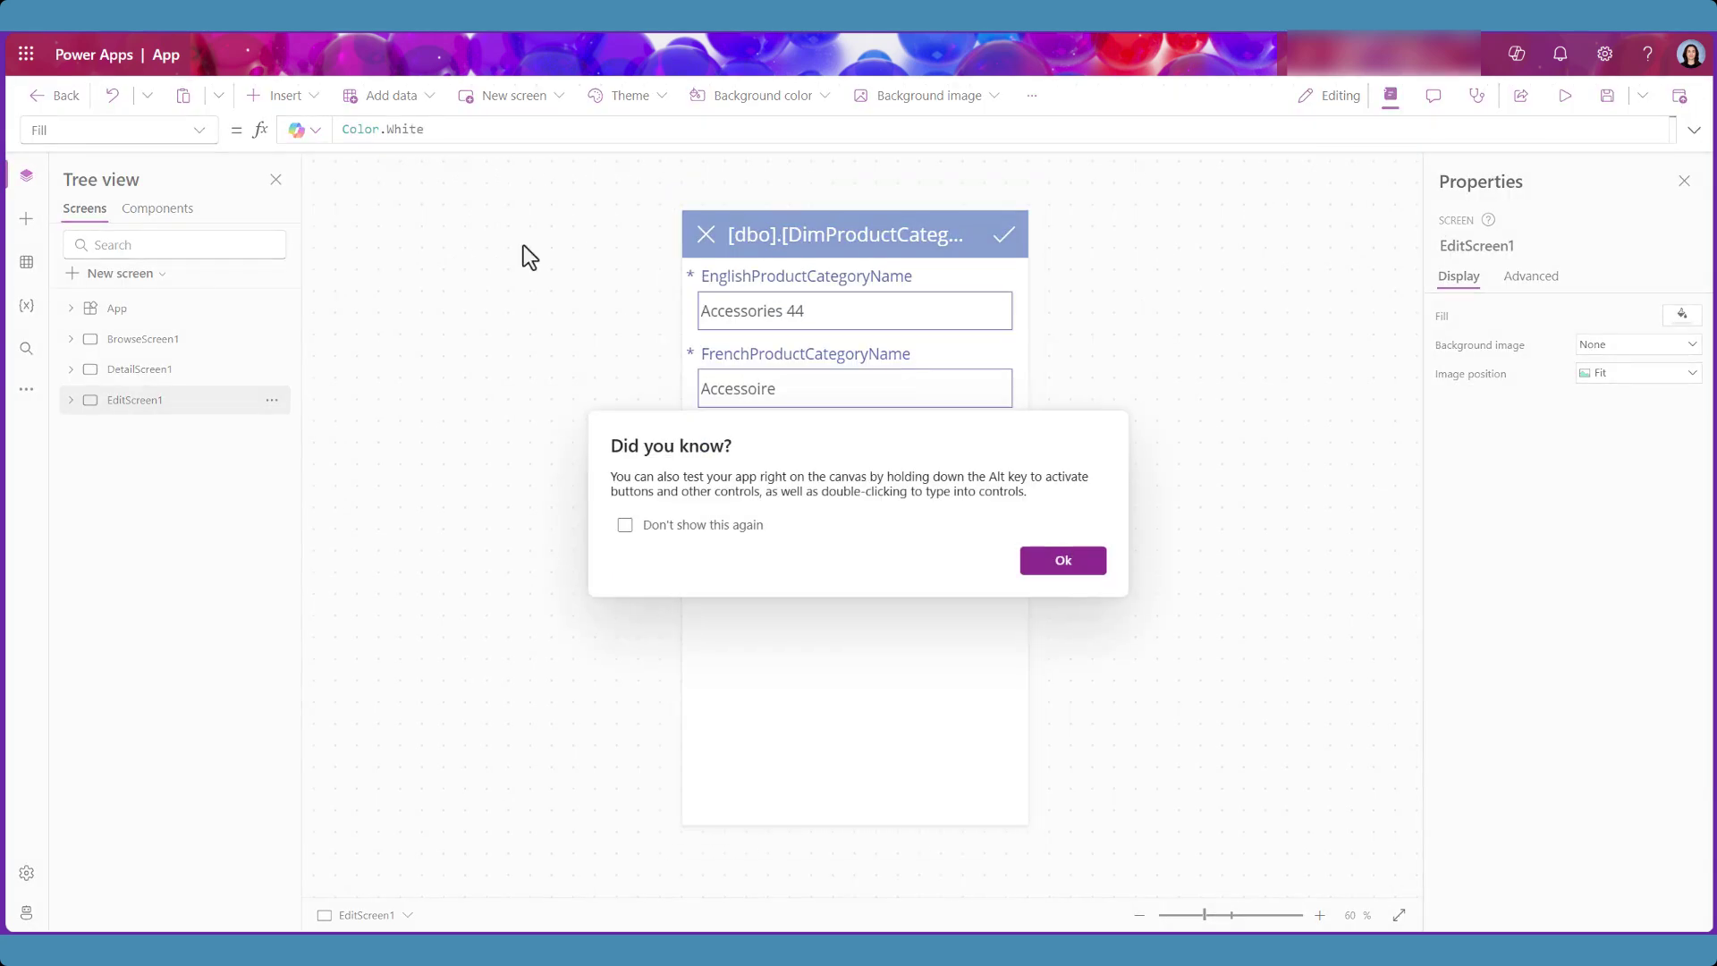
left_click(1043, 565)
Step: Preview the app from BrowseScreen1 and open the first category, Accessories 44, in the edit form
left_click(127, 342)
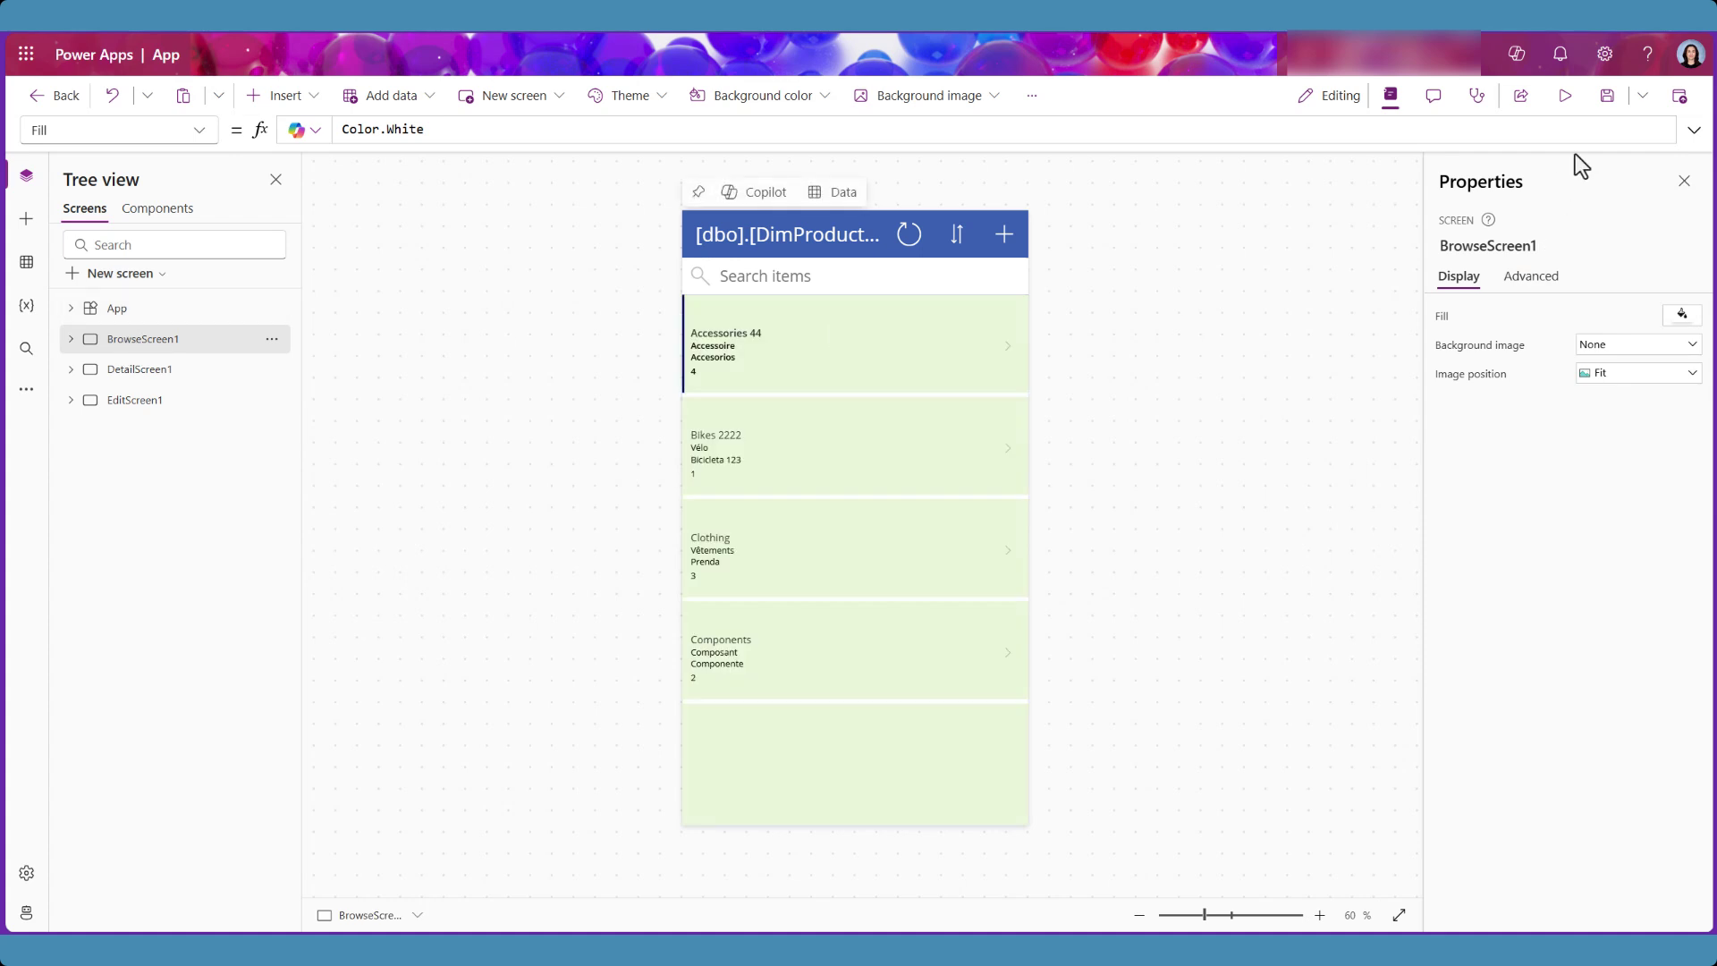
left_click(1565, 97)
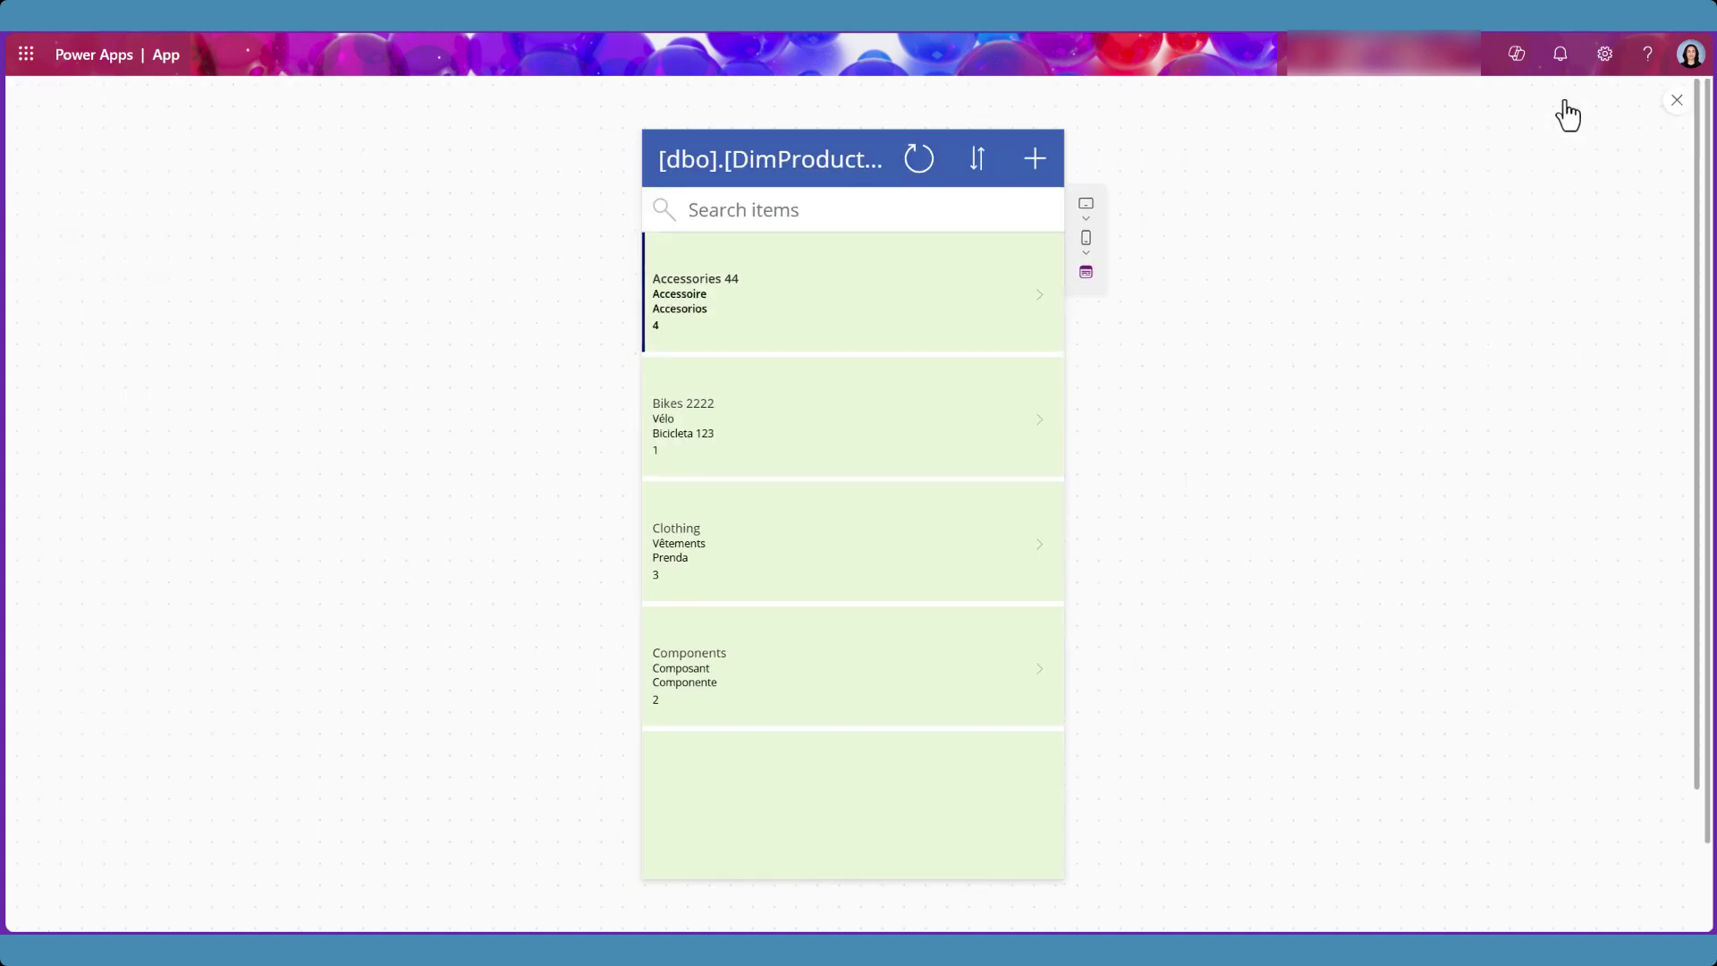
left_click(1041, 304)
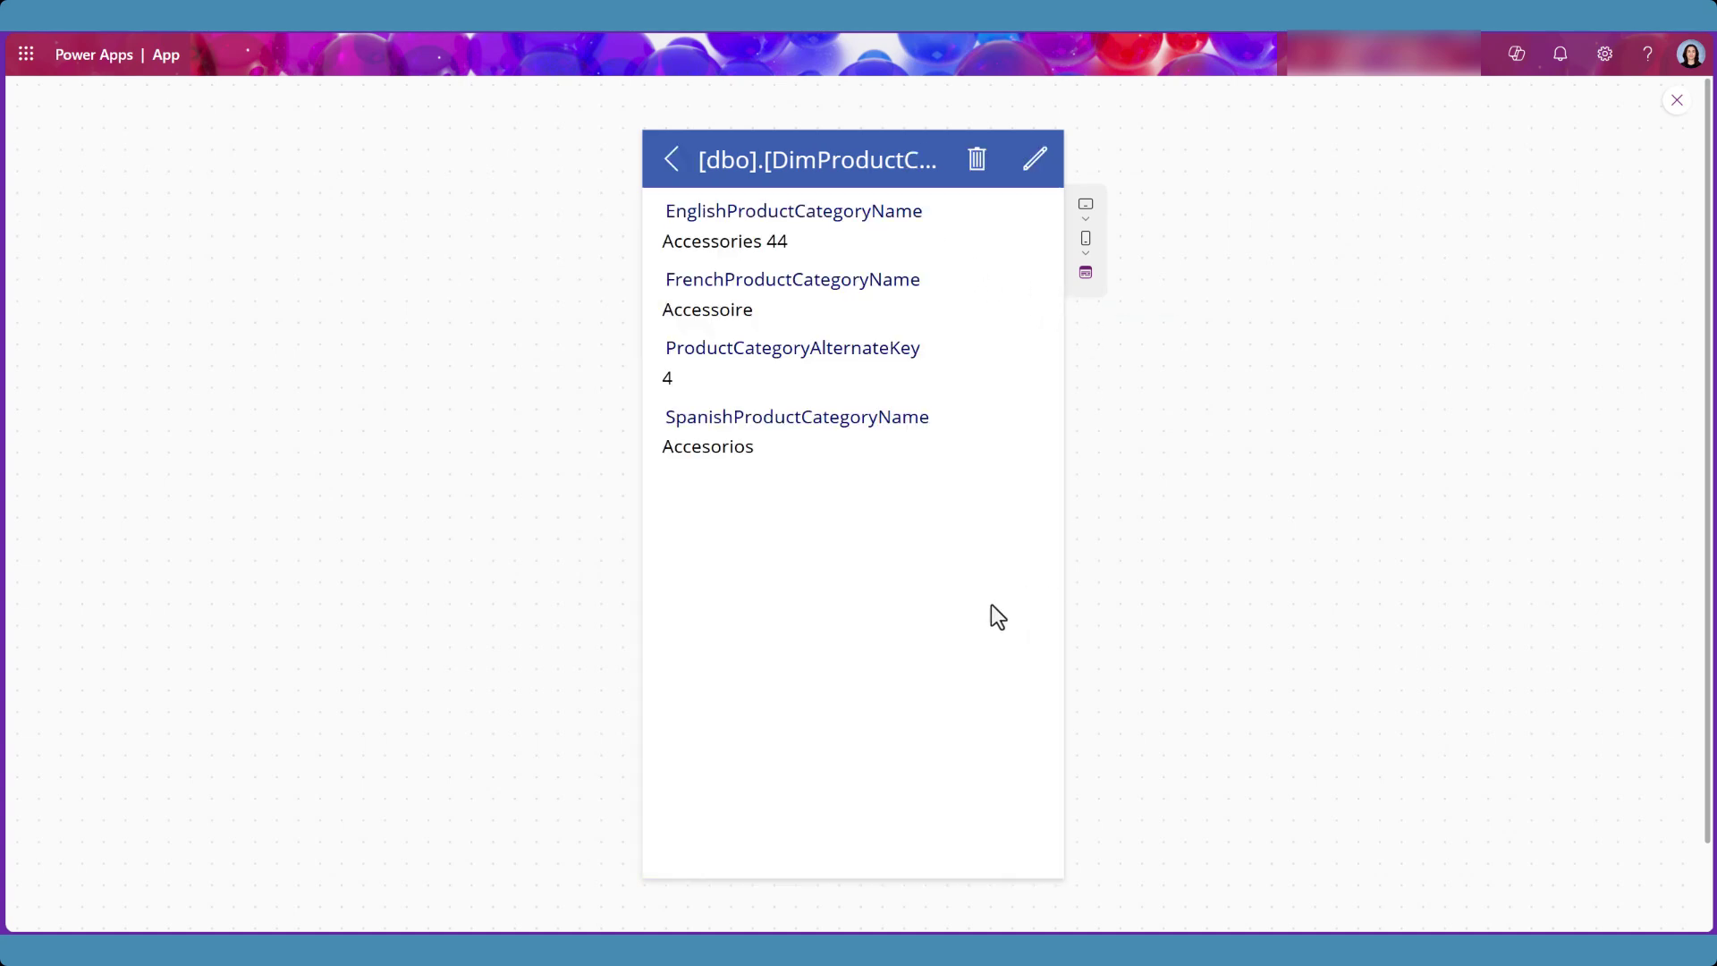
left_click(1036, 161)
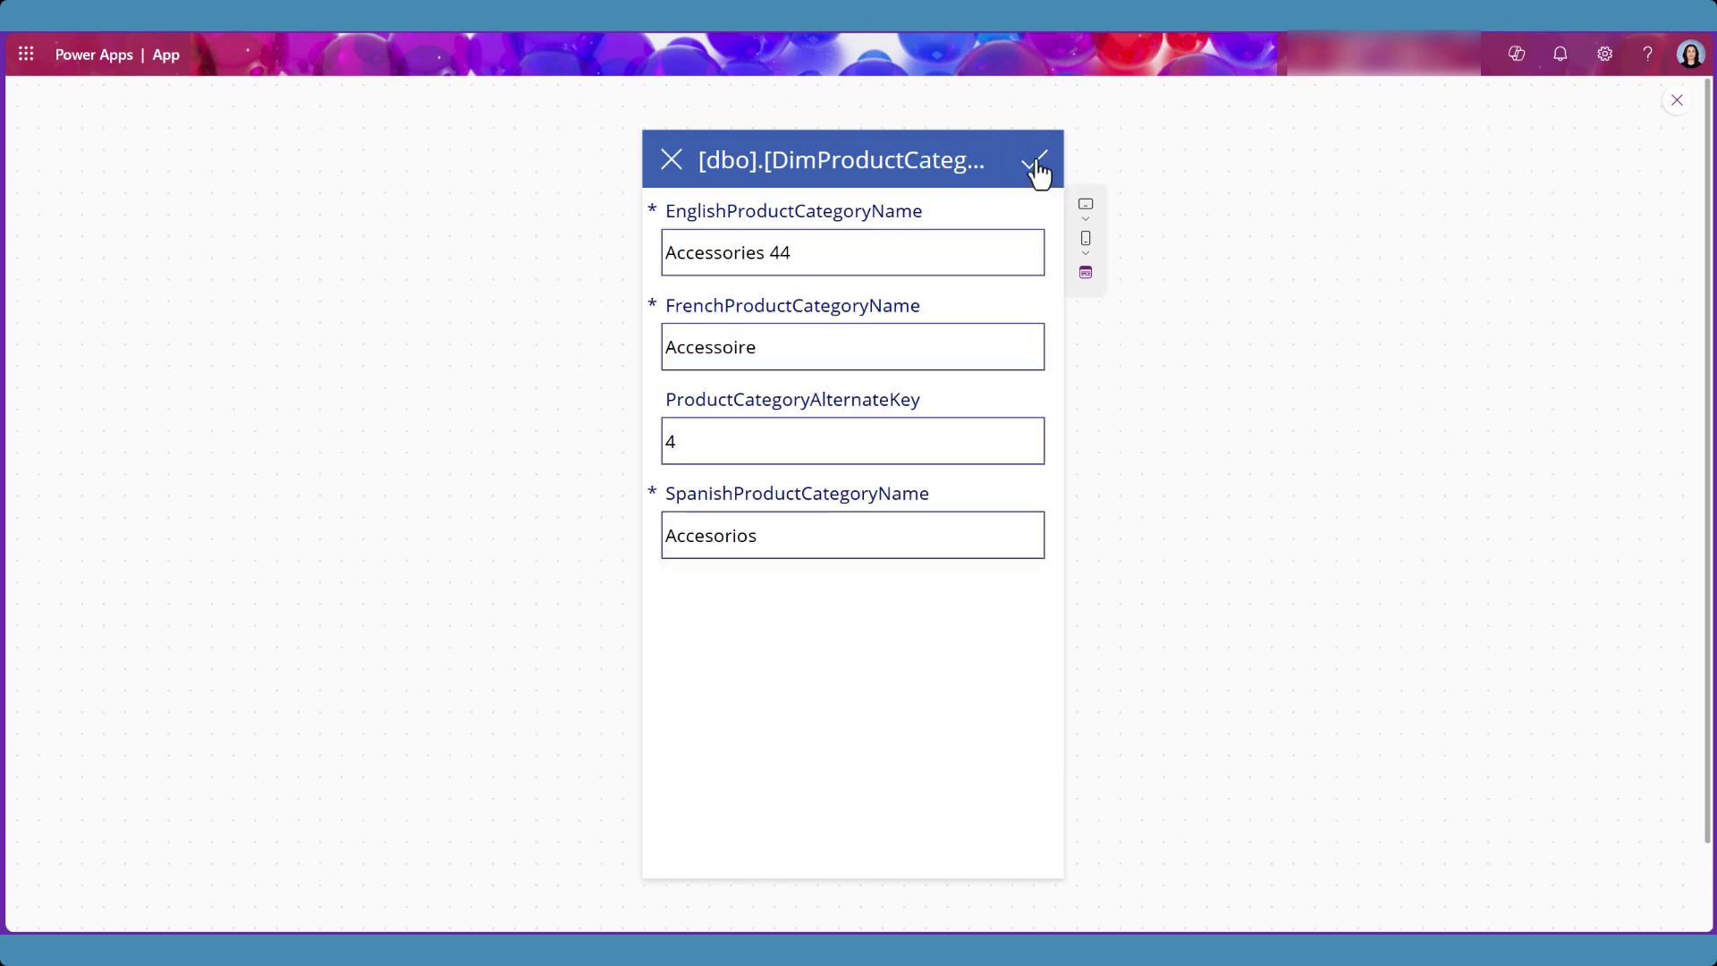
Step: Check the DimProductCategory query results in FabricSQLDB and return to the edit form's EnglishProductCategoryName field
left_click(796, 254)
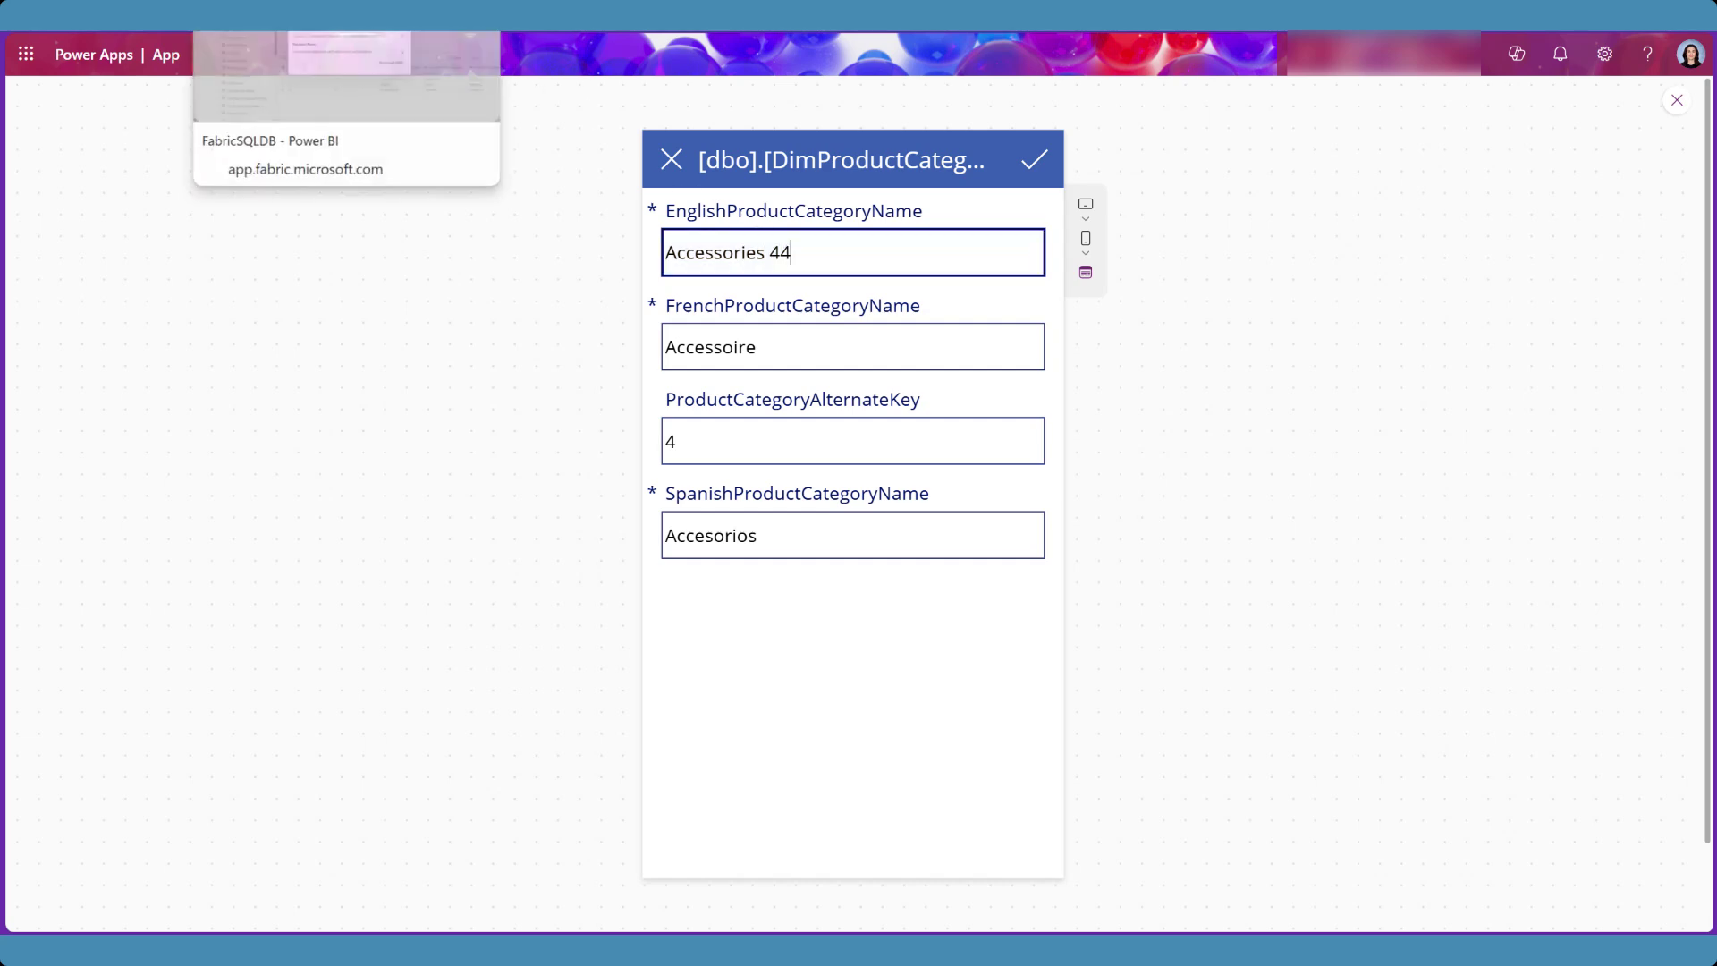
left_click(349, 15)
left_click(1139, 343)
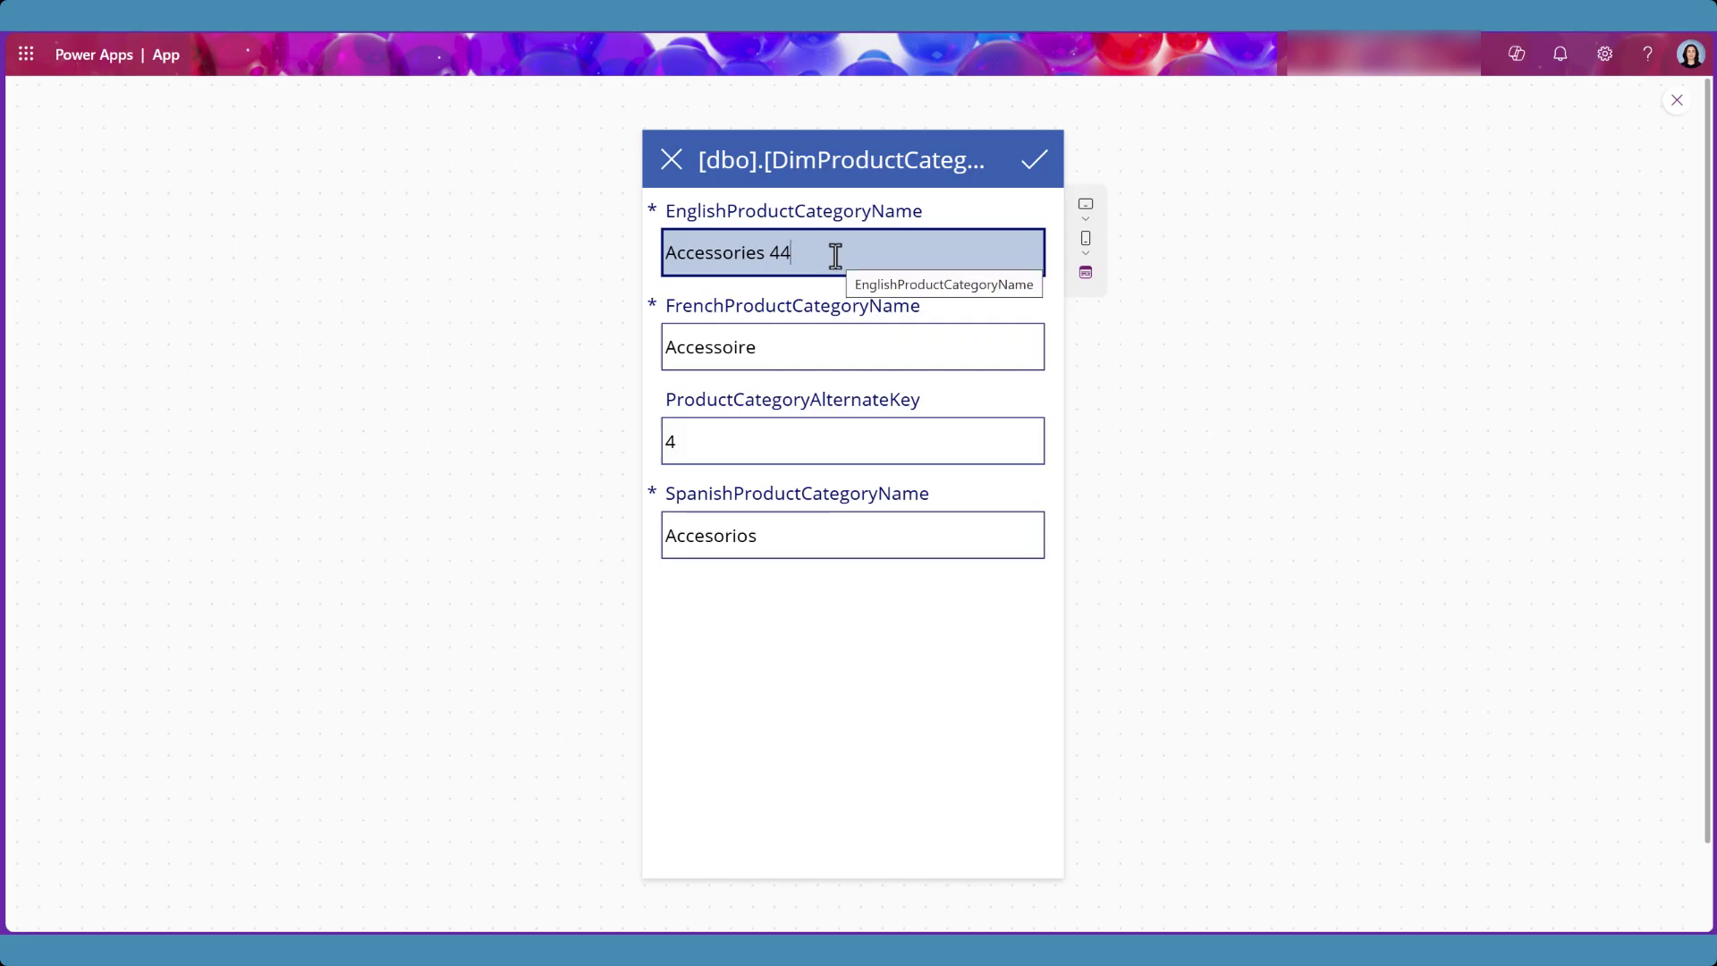
Step: Set EnglishProductCategoryName to Accessories, submit the record, and return to the category list
key("BackSpace")
key("BackSpace")
key("BackSpace")
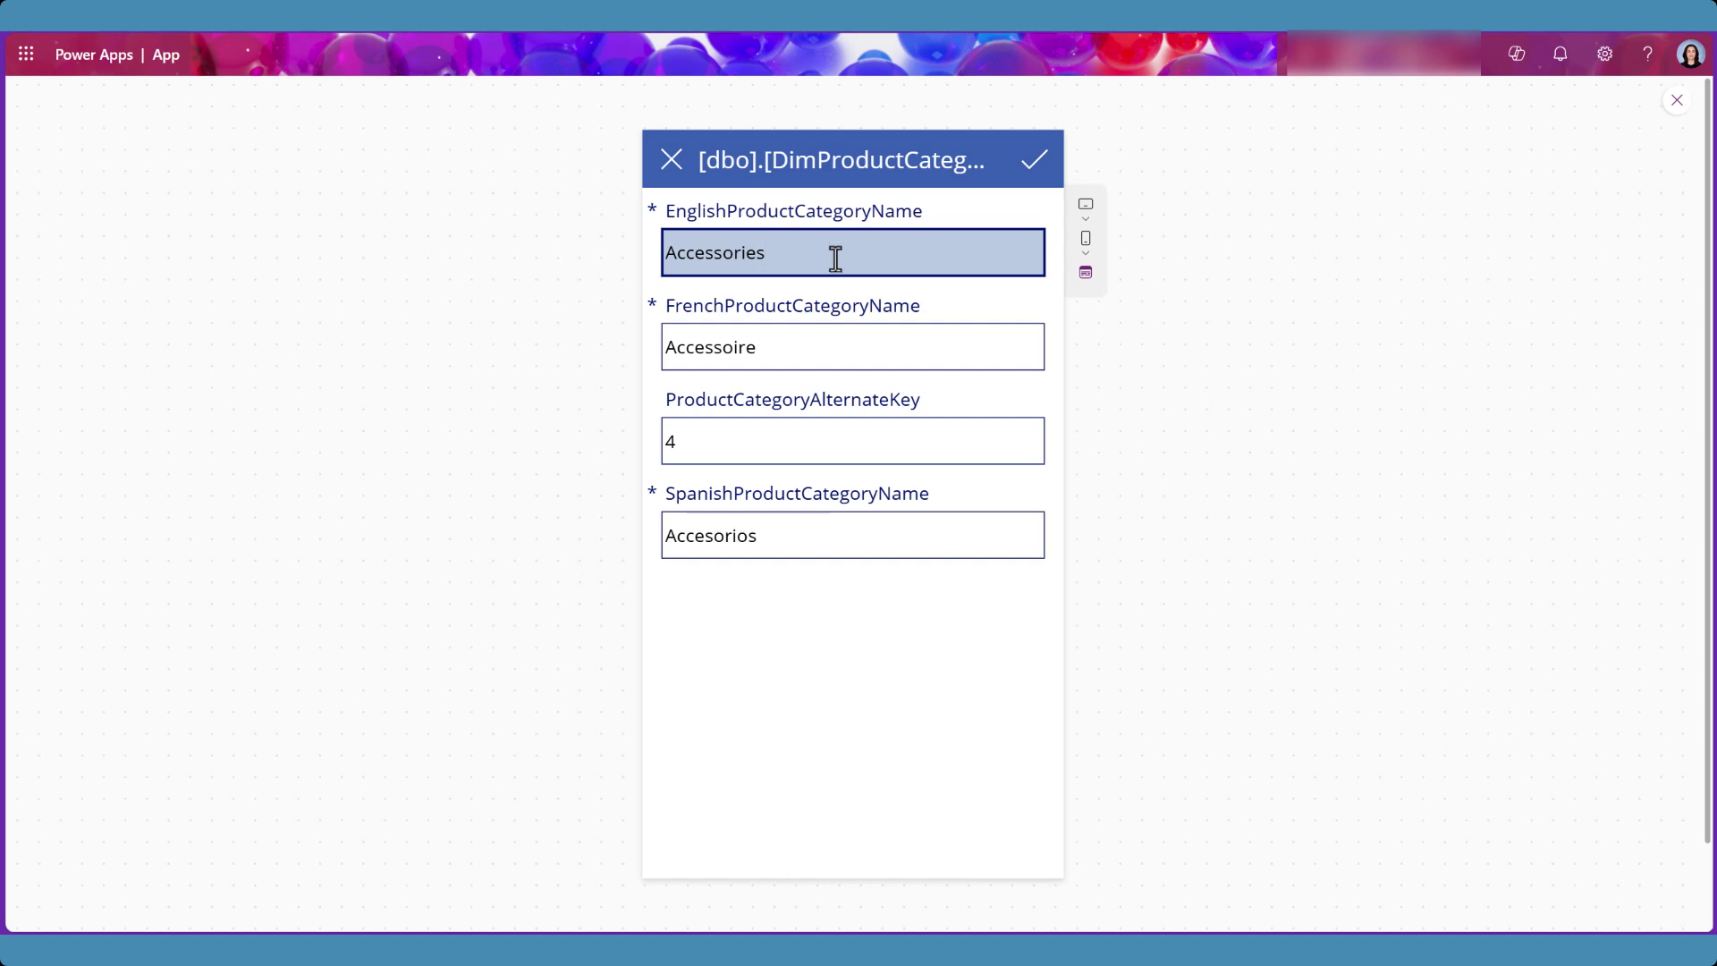
left_click(1034, 166)
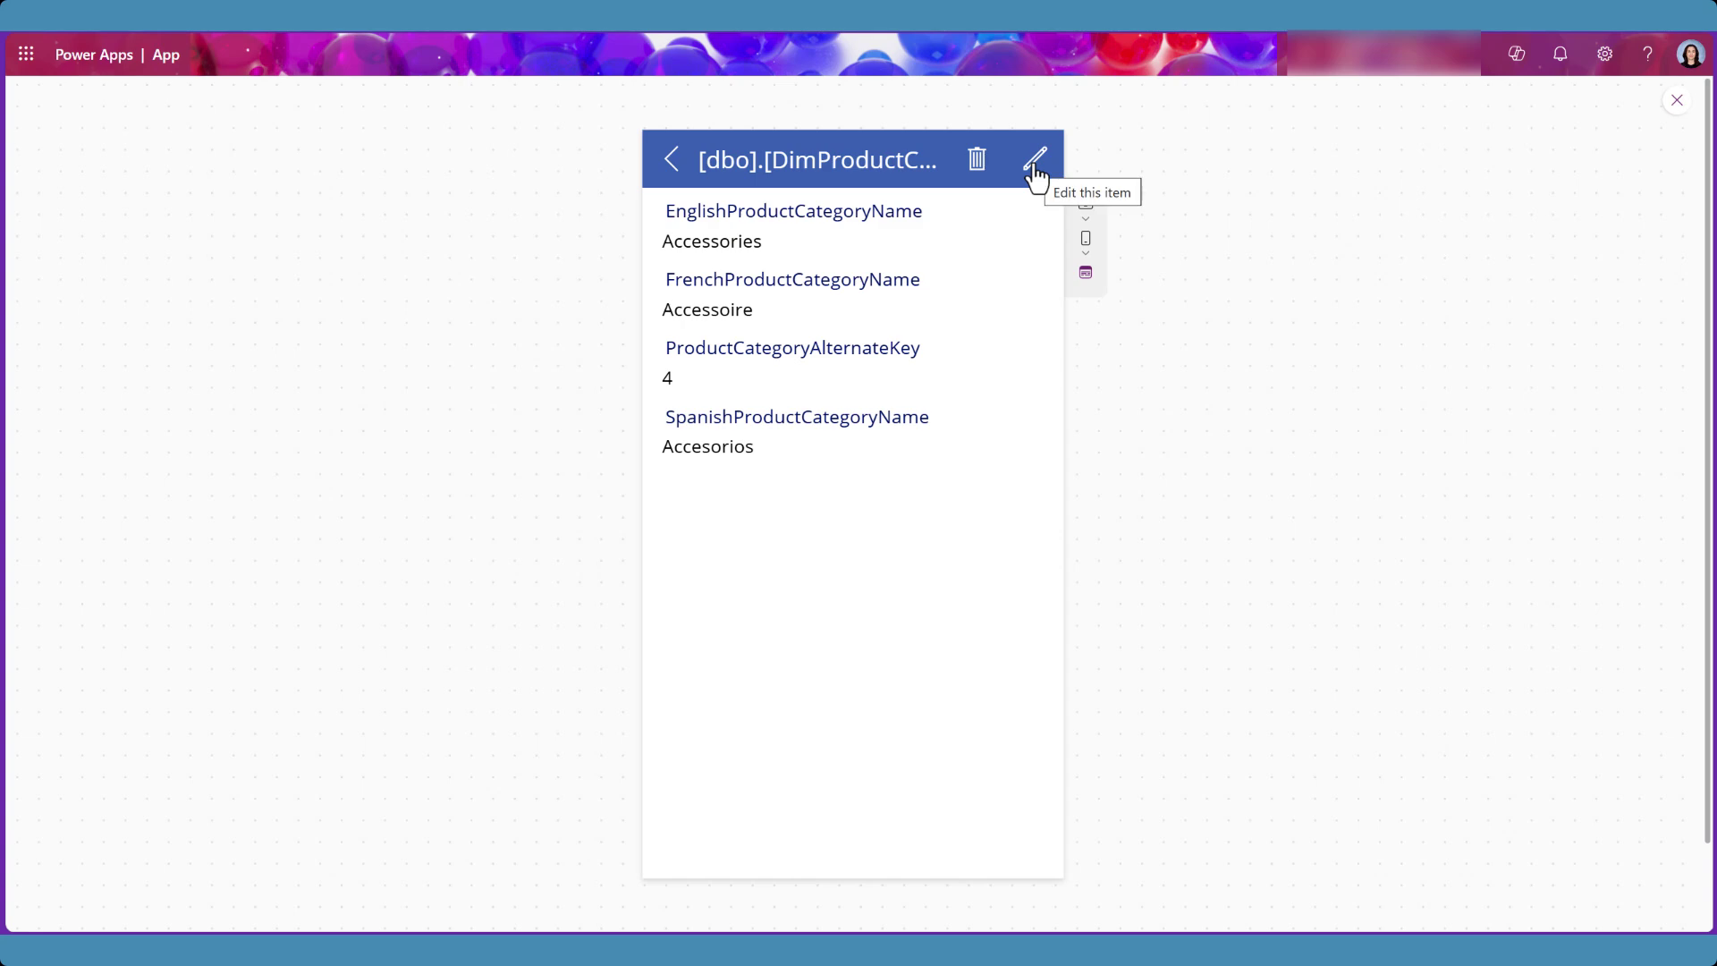
left_click(673, 162)
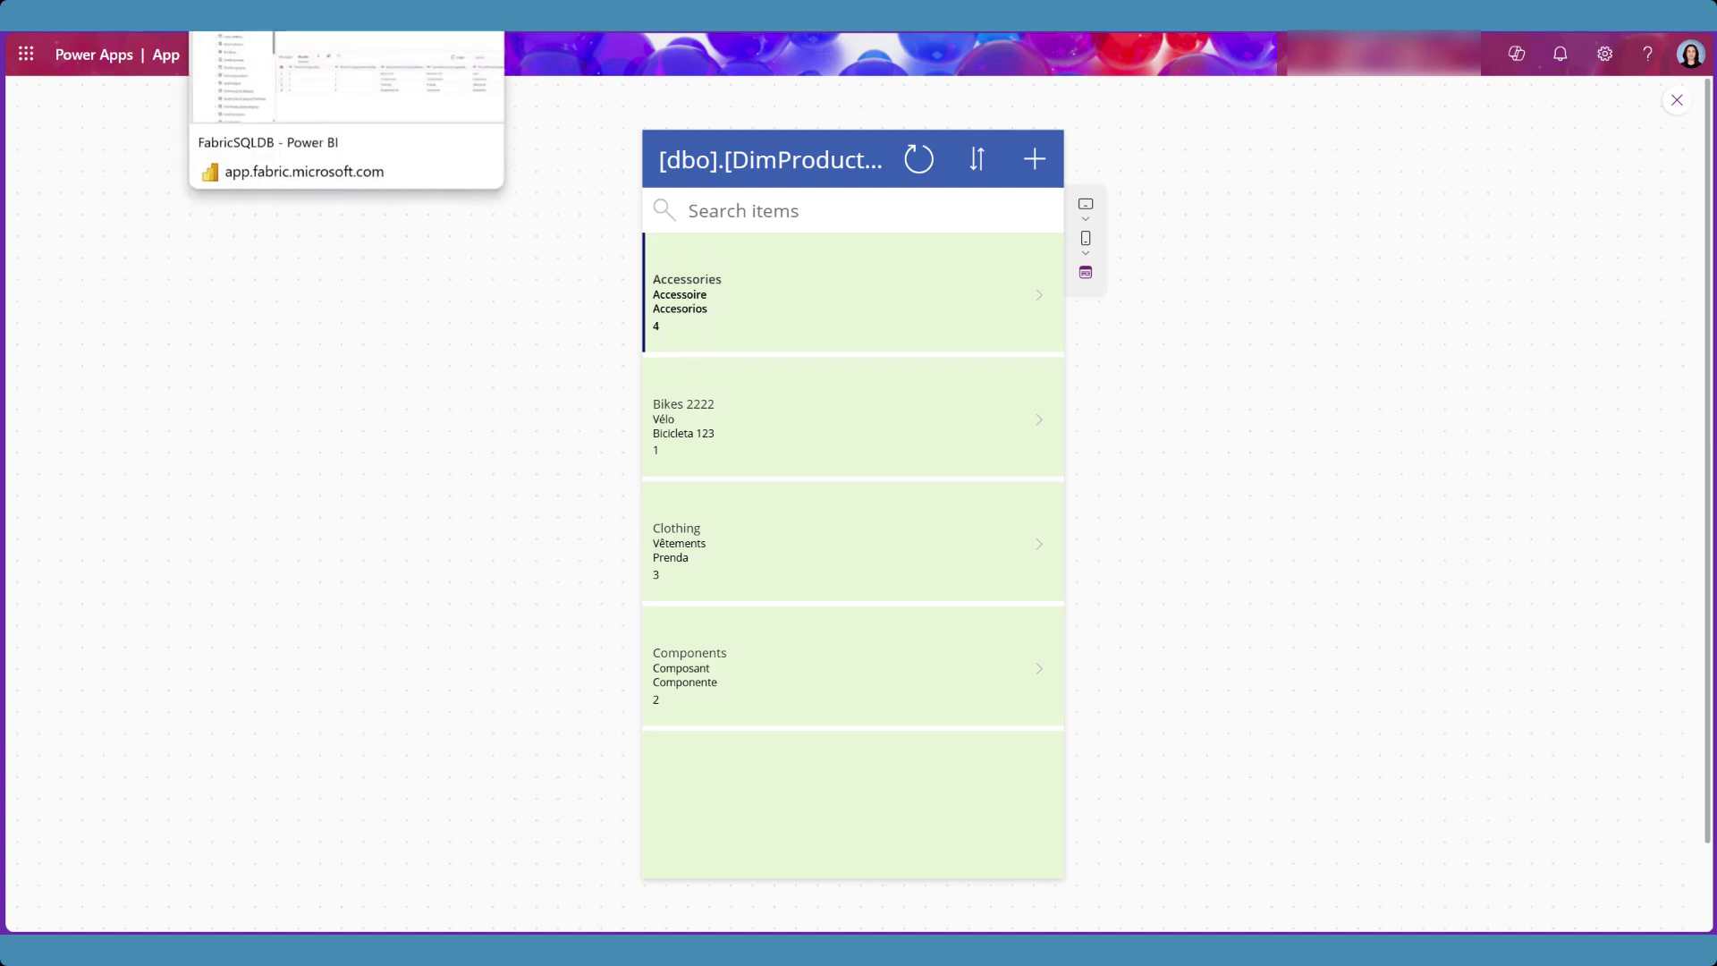
Step: Rerun the DimProductCategory query in FabricSQLDB to check the edit, and close the app preview
left_click(291, 9)
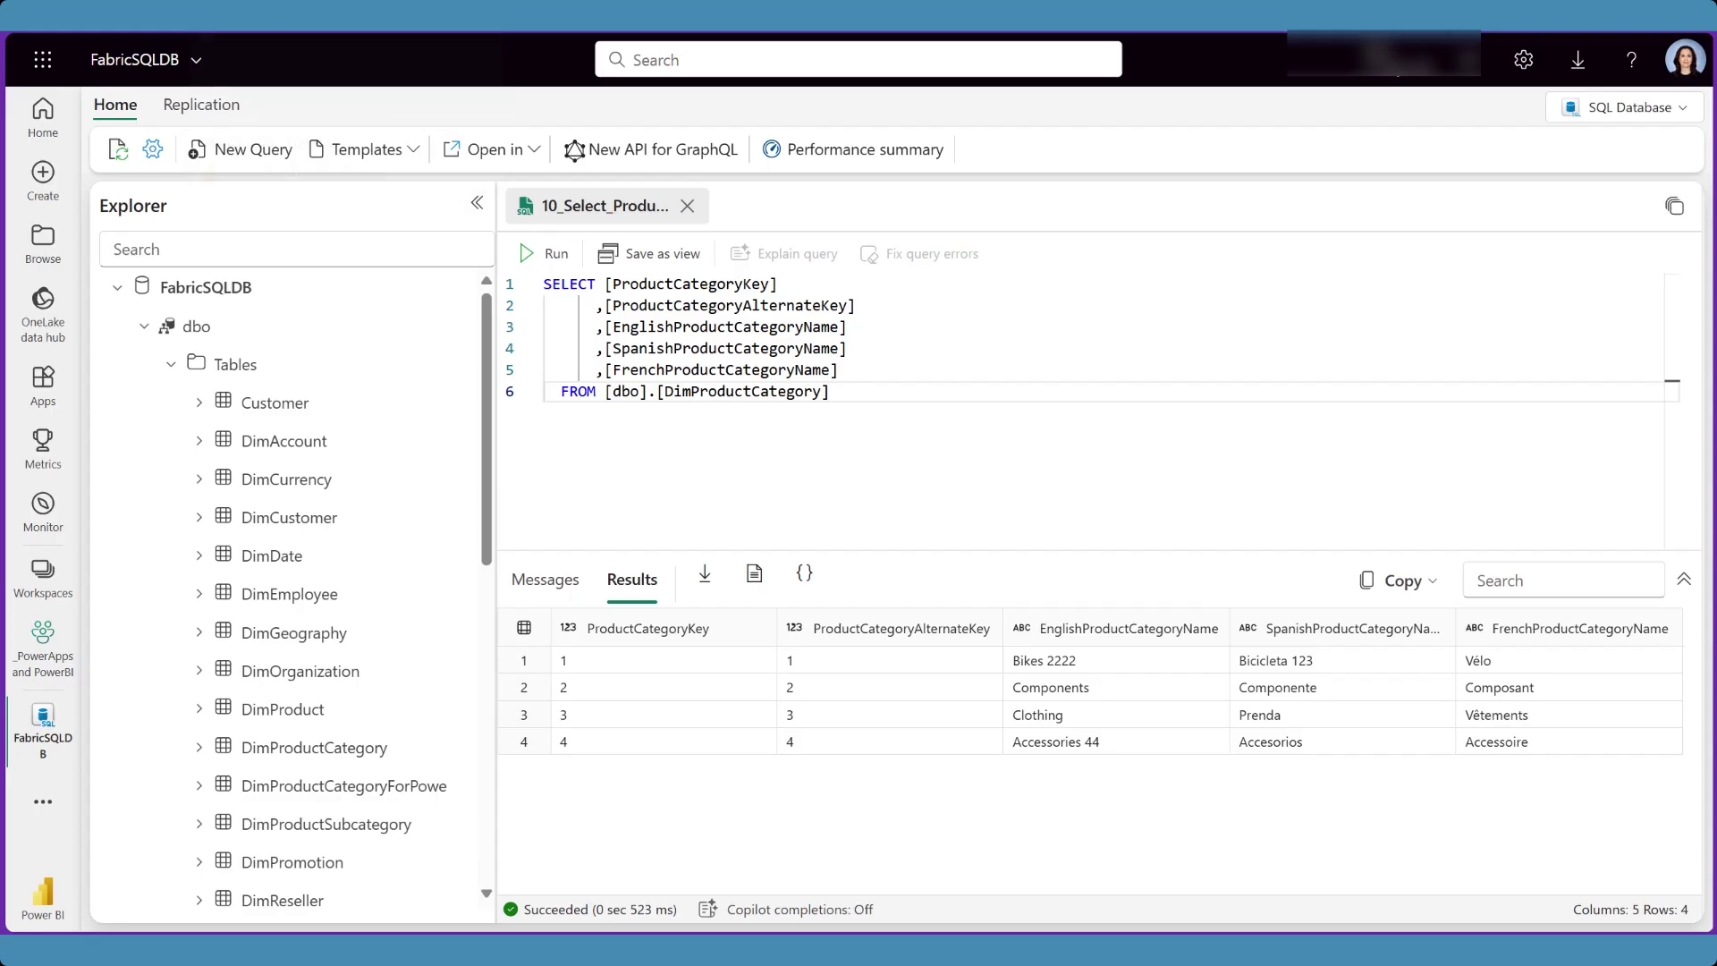
left_click(551, 255)
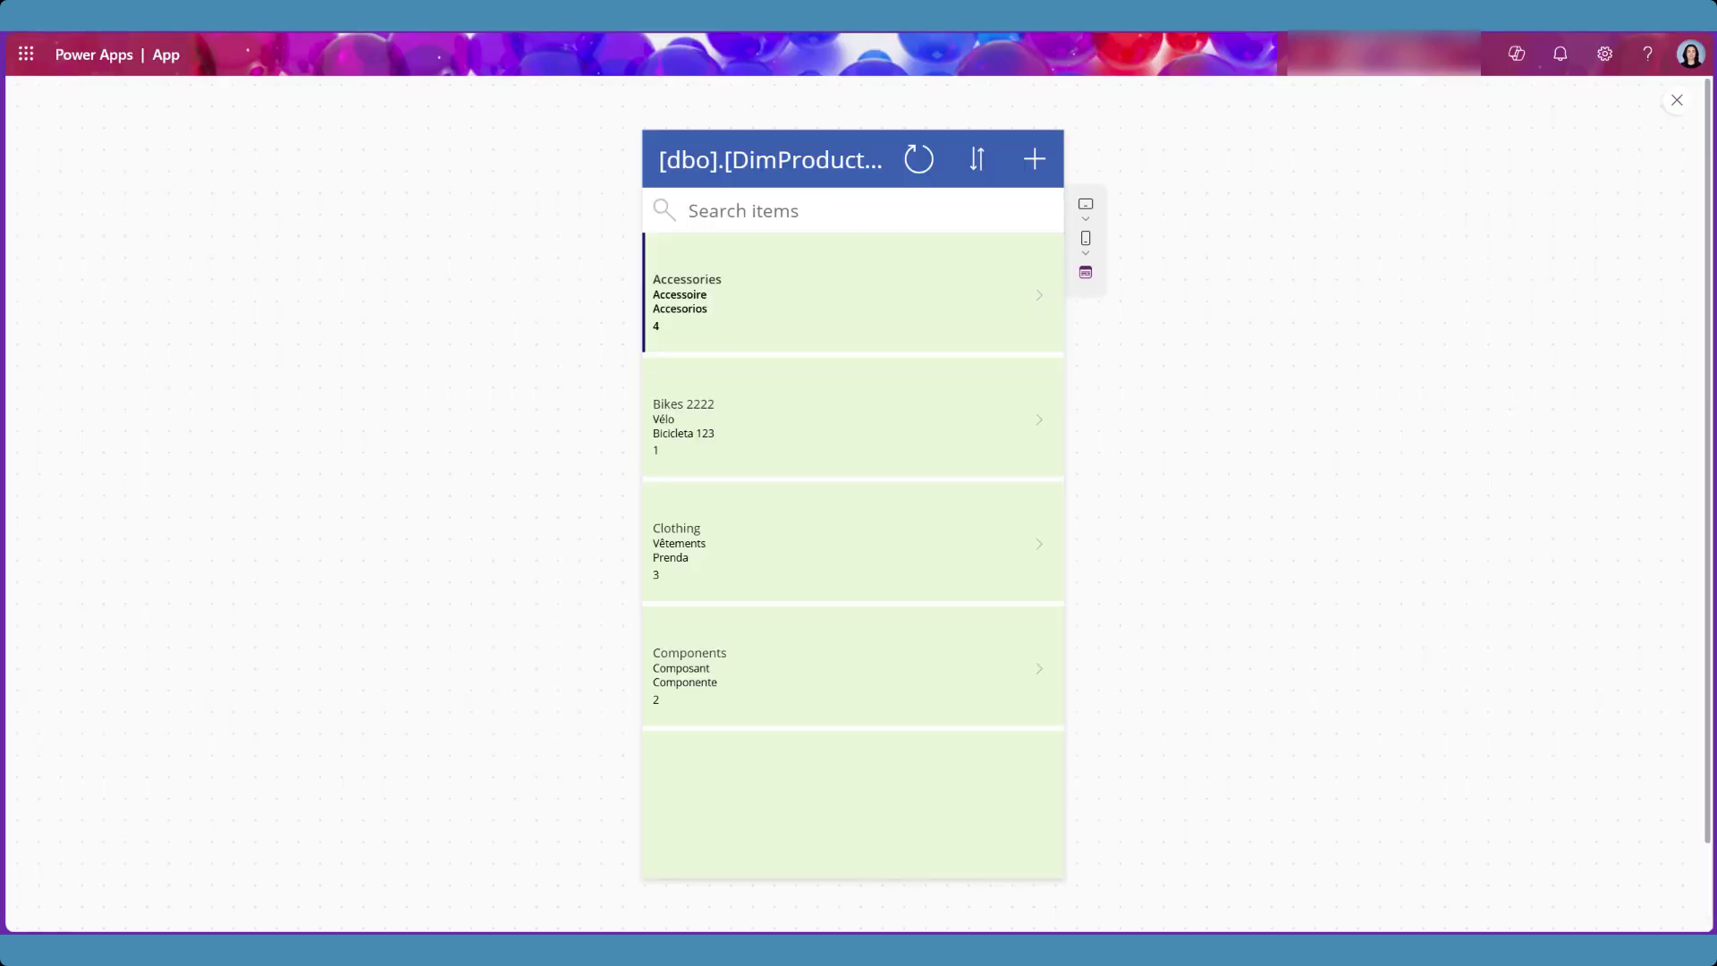
left_click(1673, 104)
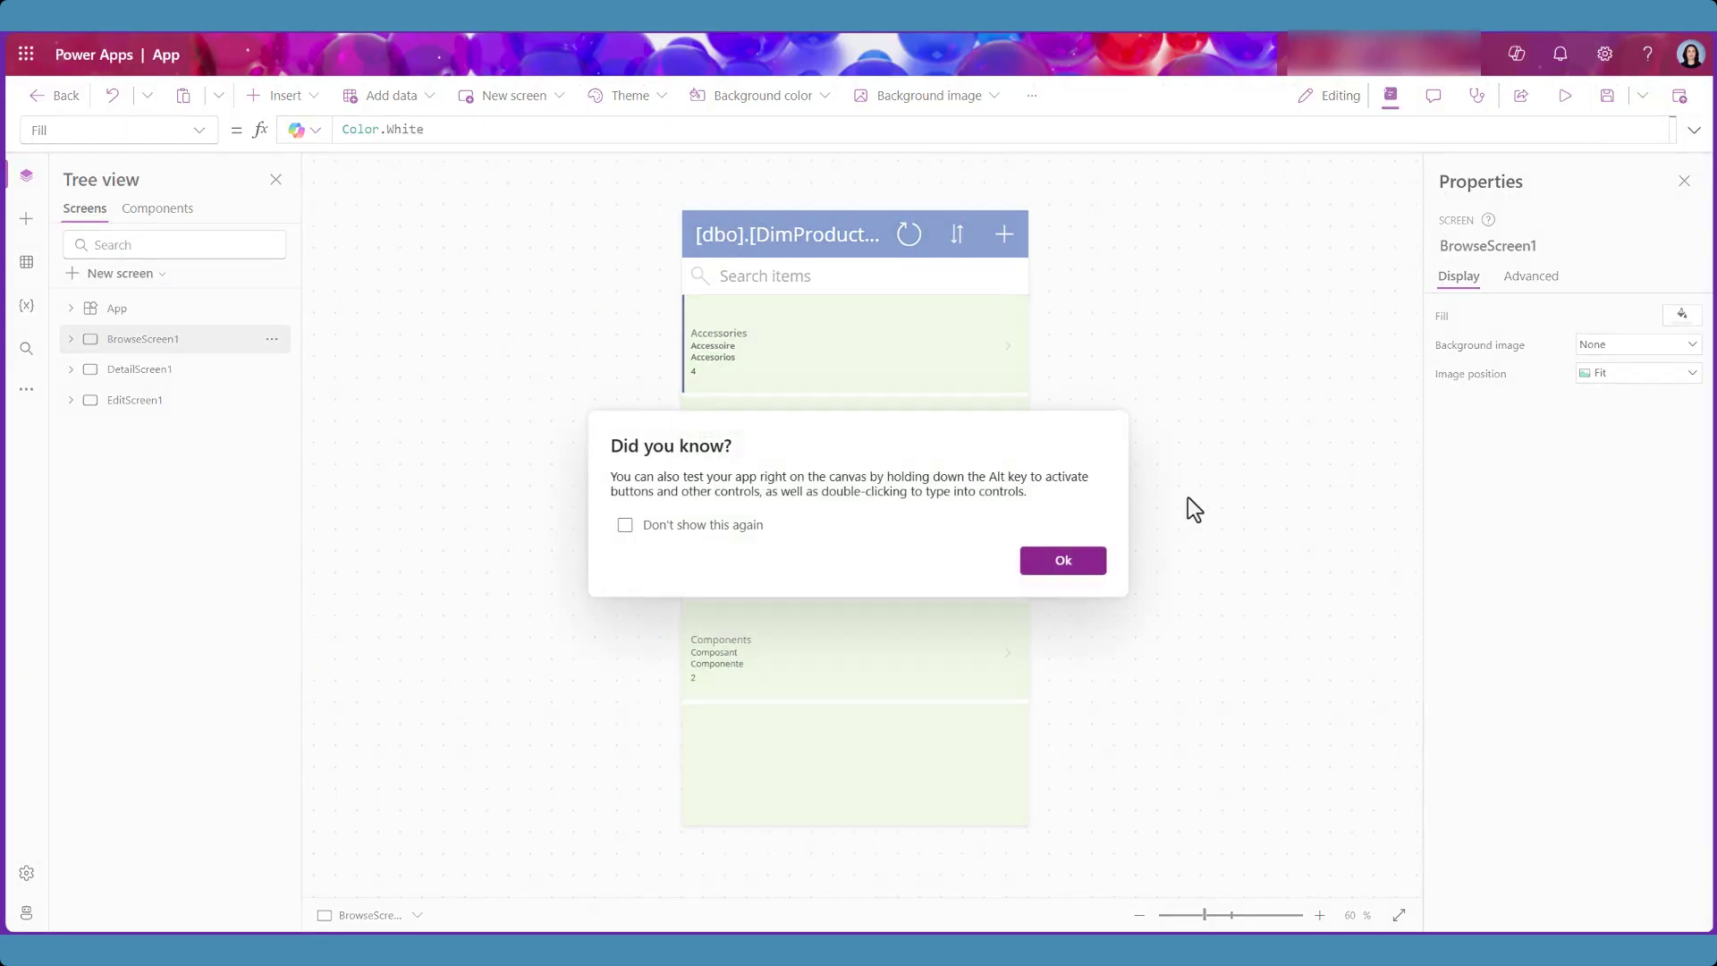
left_click(1090, 563)
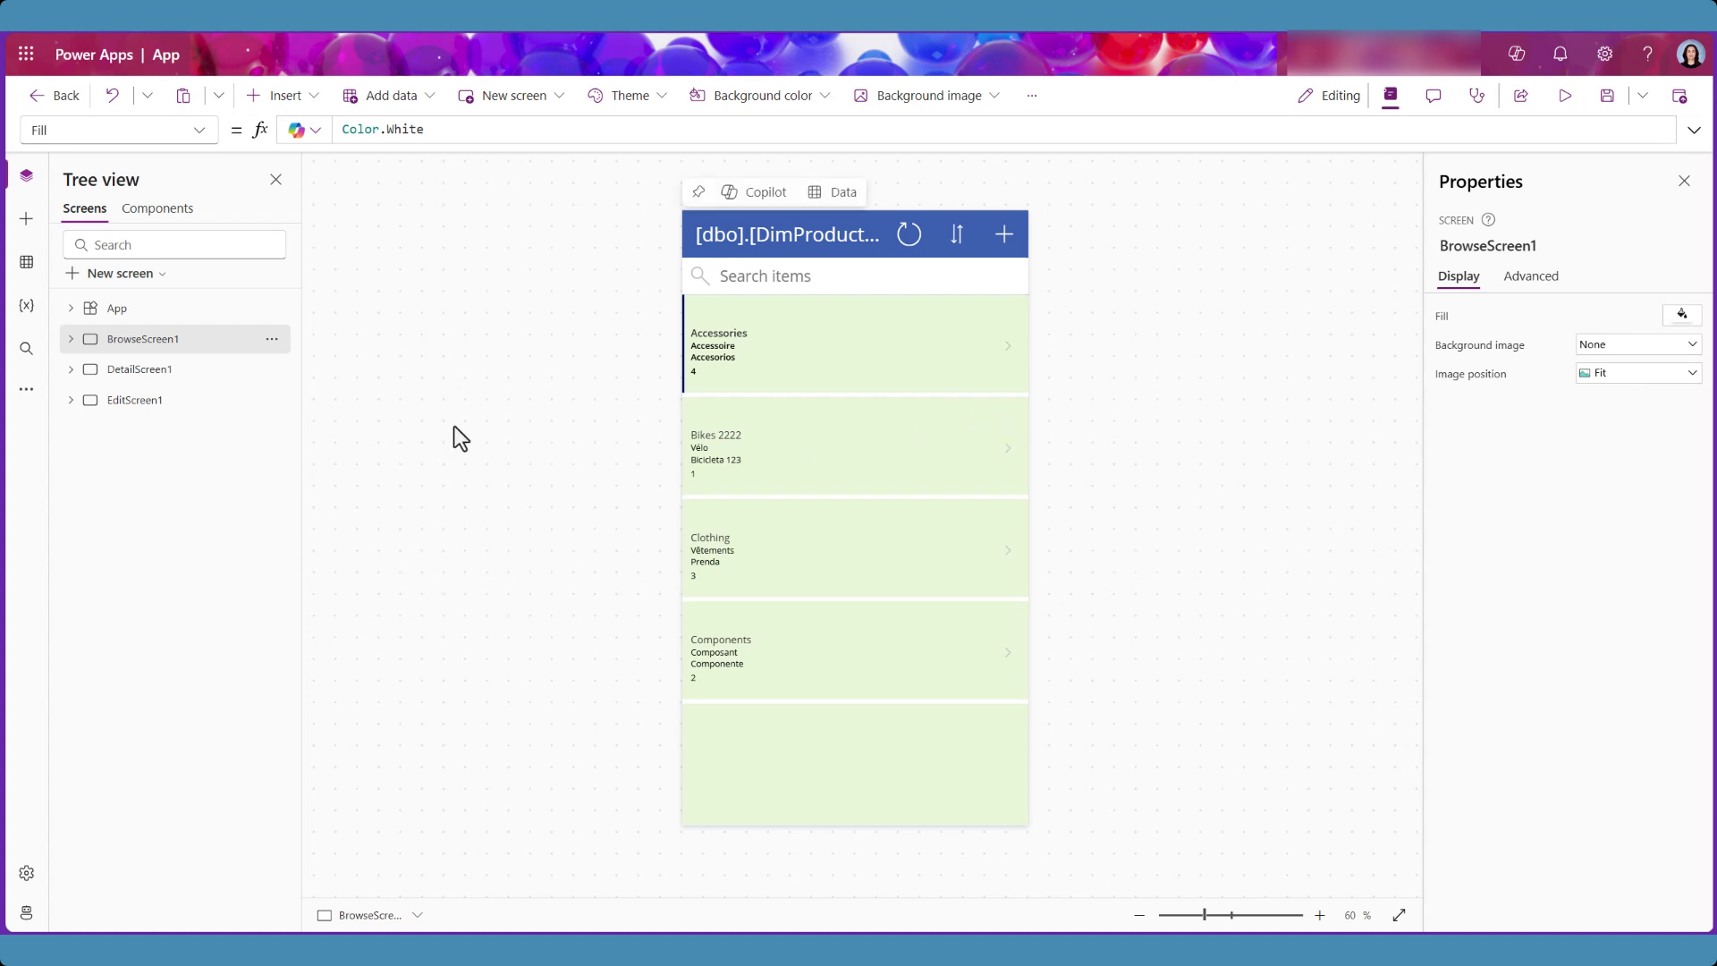
Step: View EditScreen1, and switch to the SalesEditor_FabricWarehouse app to view Screen2's Save changes form
left_click(188, 402)
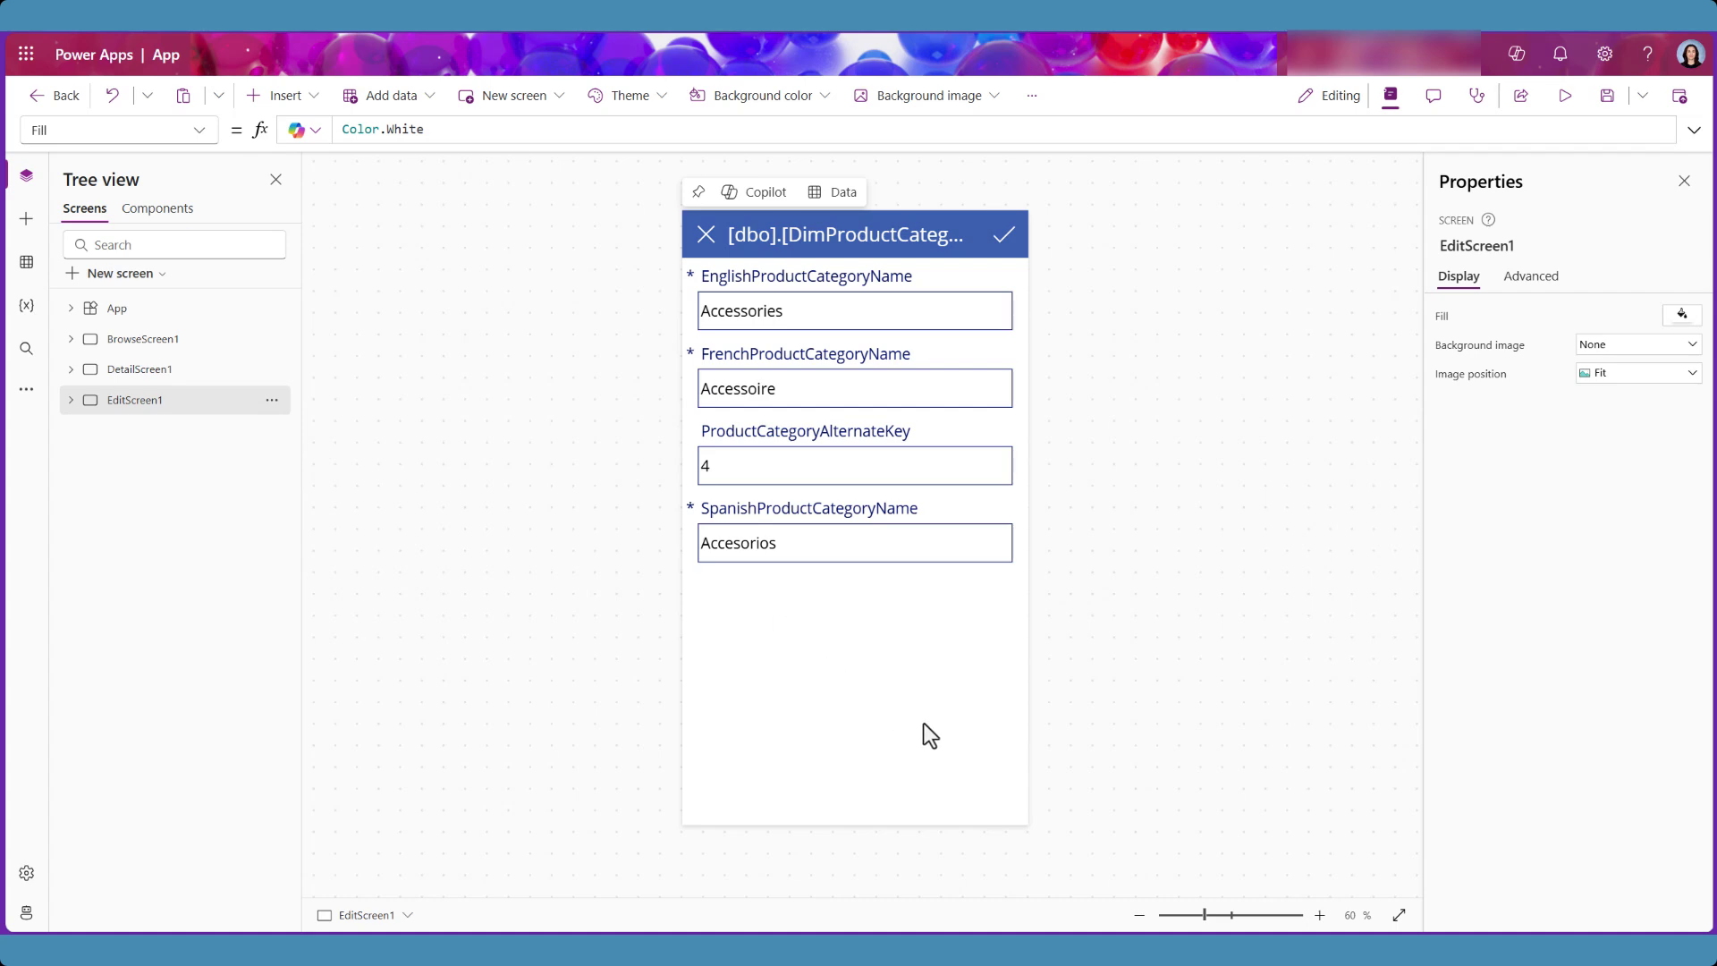
mouse_move(1036, 950)
left_click(1036, 854)
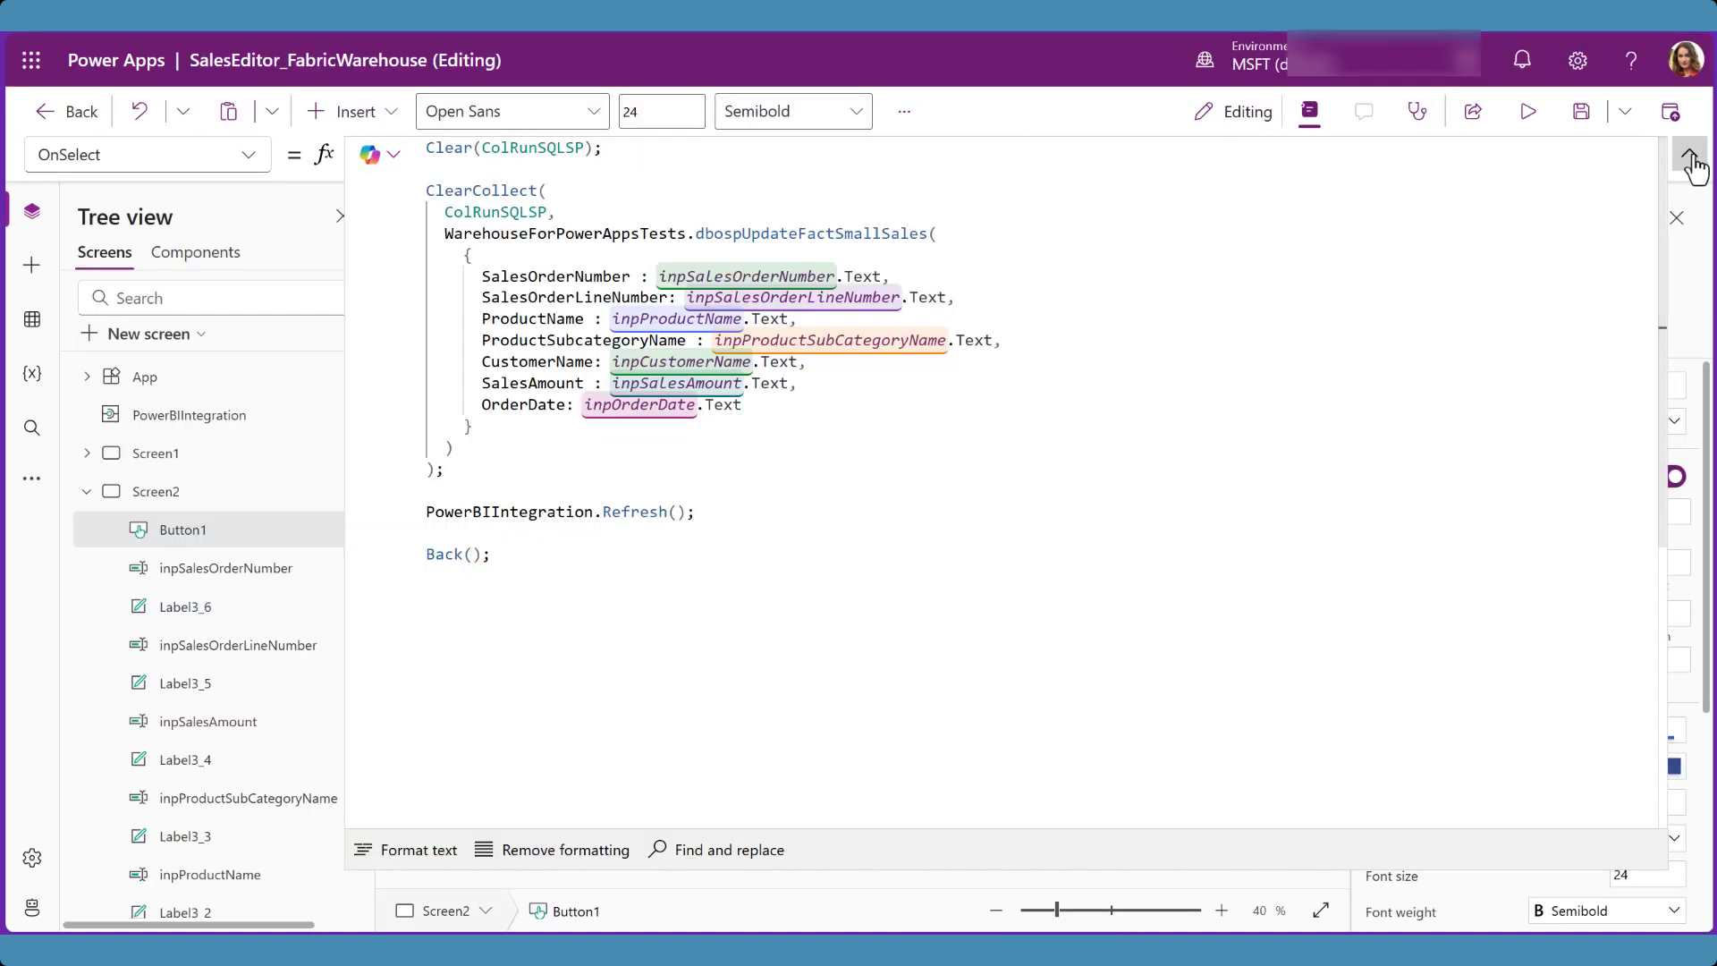
left_click(1690, 154)
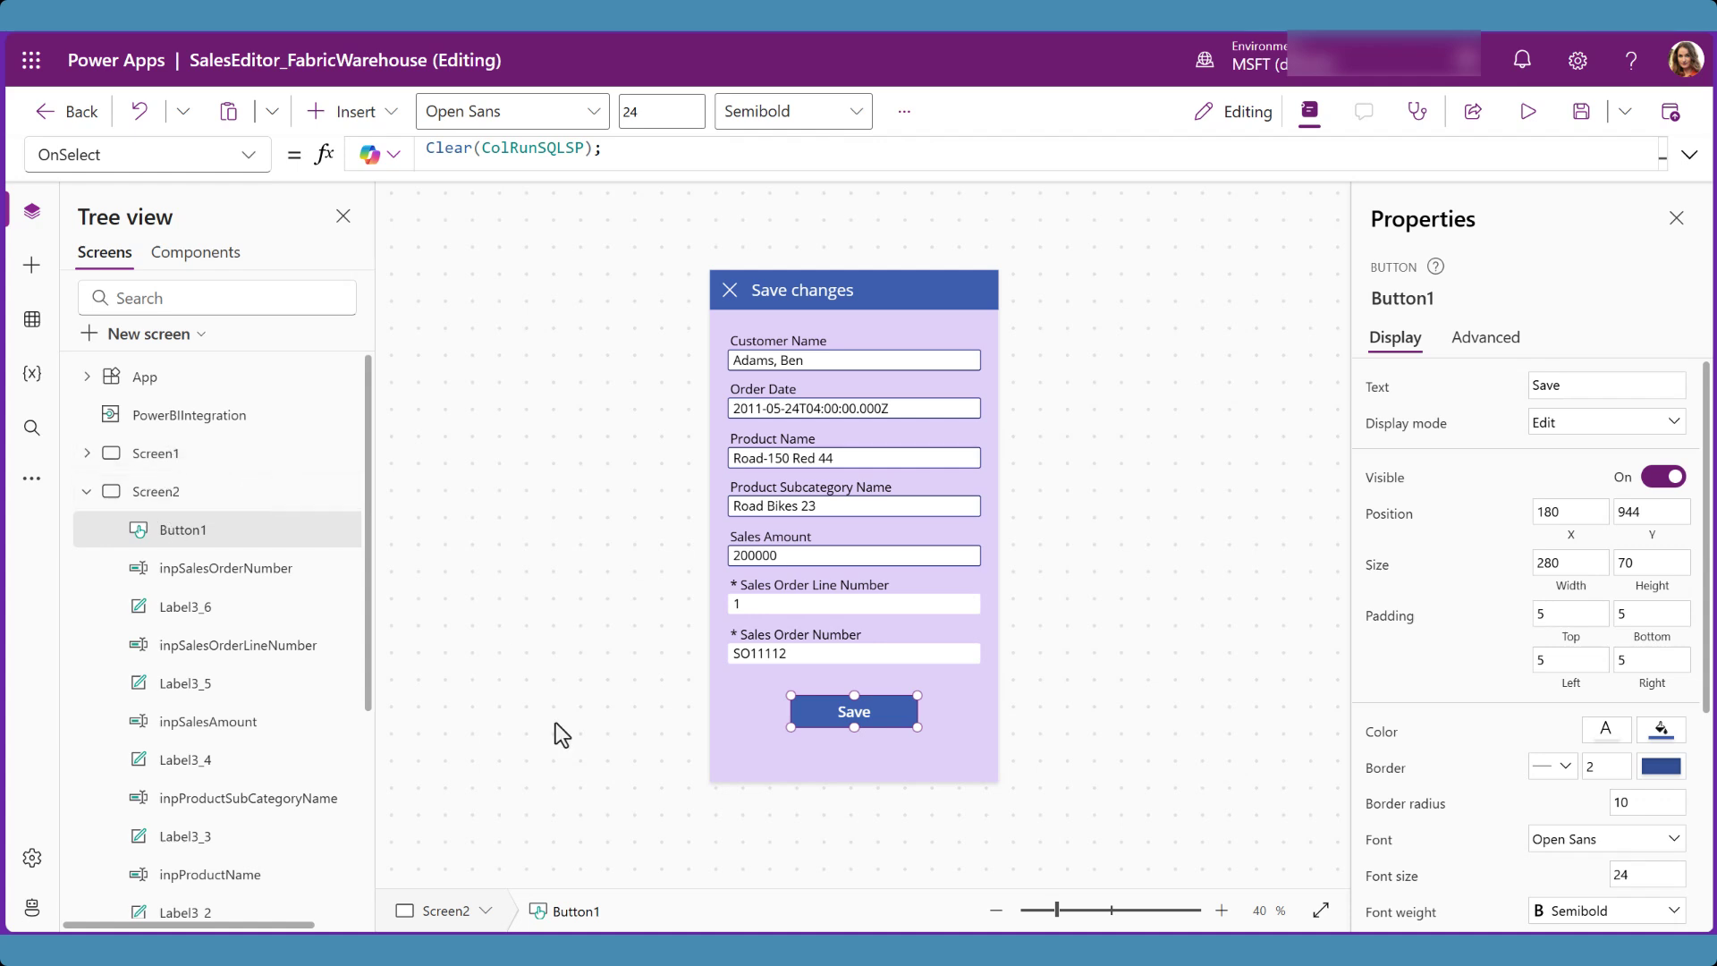
Step: Examine the Text input control among the insertable controls and the Default formula of inpCustomerName on Screen2
scroll(781, 604, "up", 3)
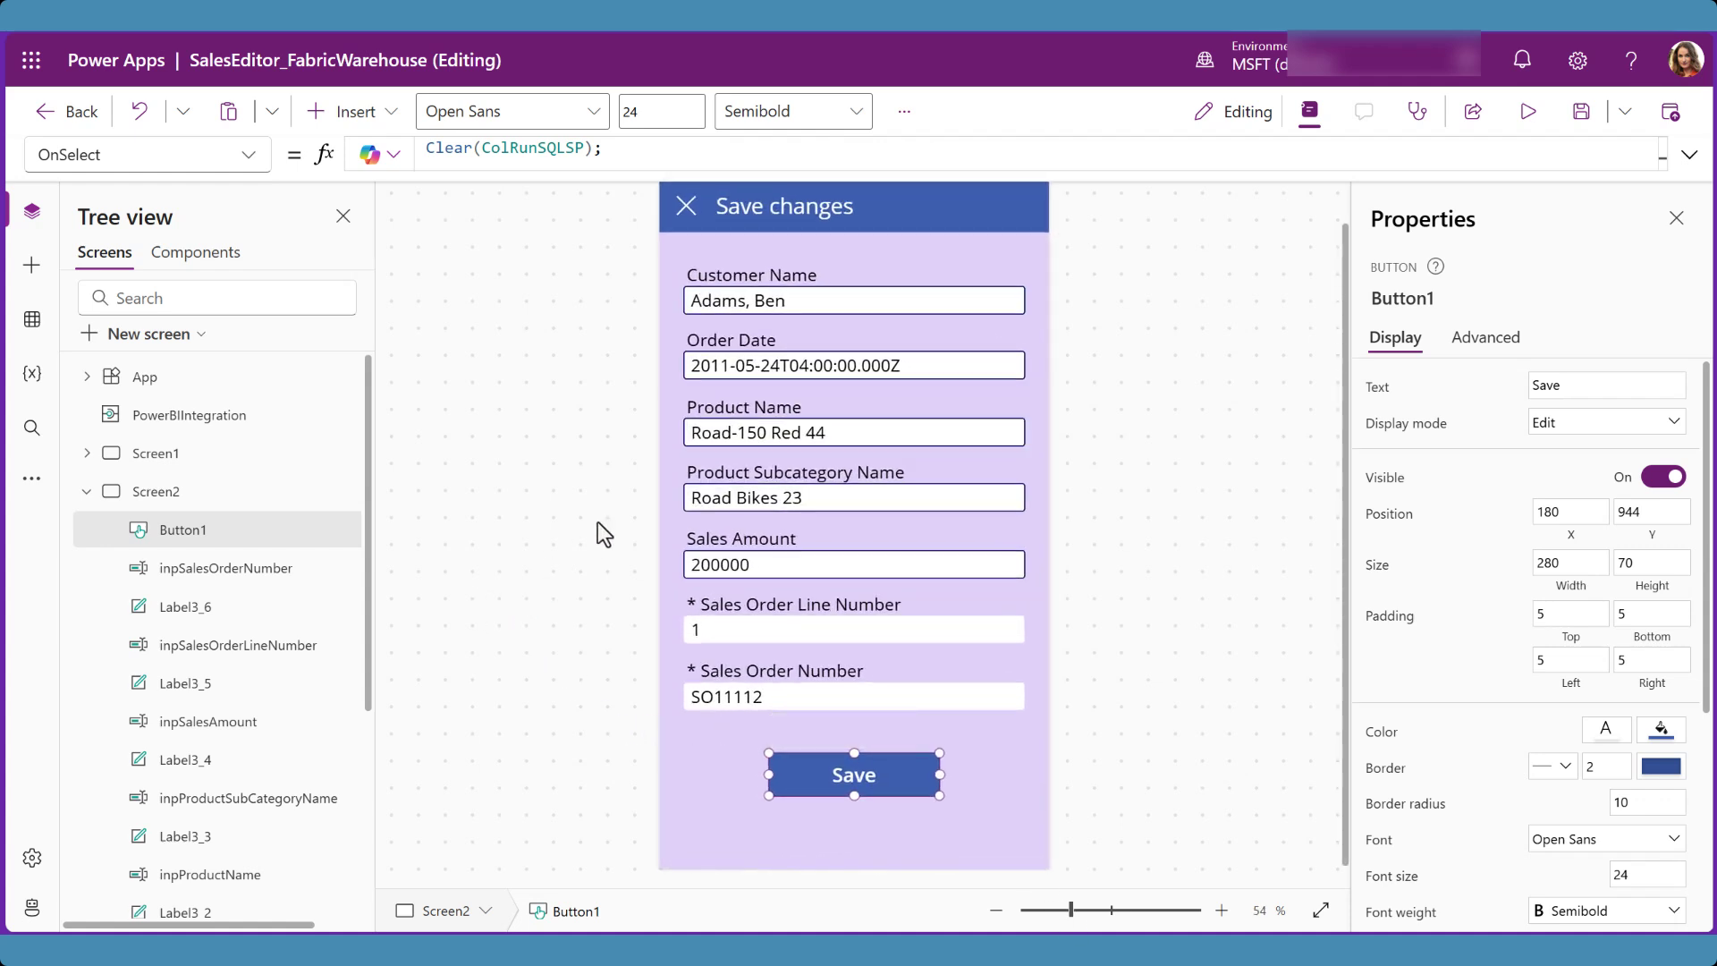
left_click(779, 298)
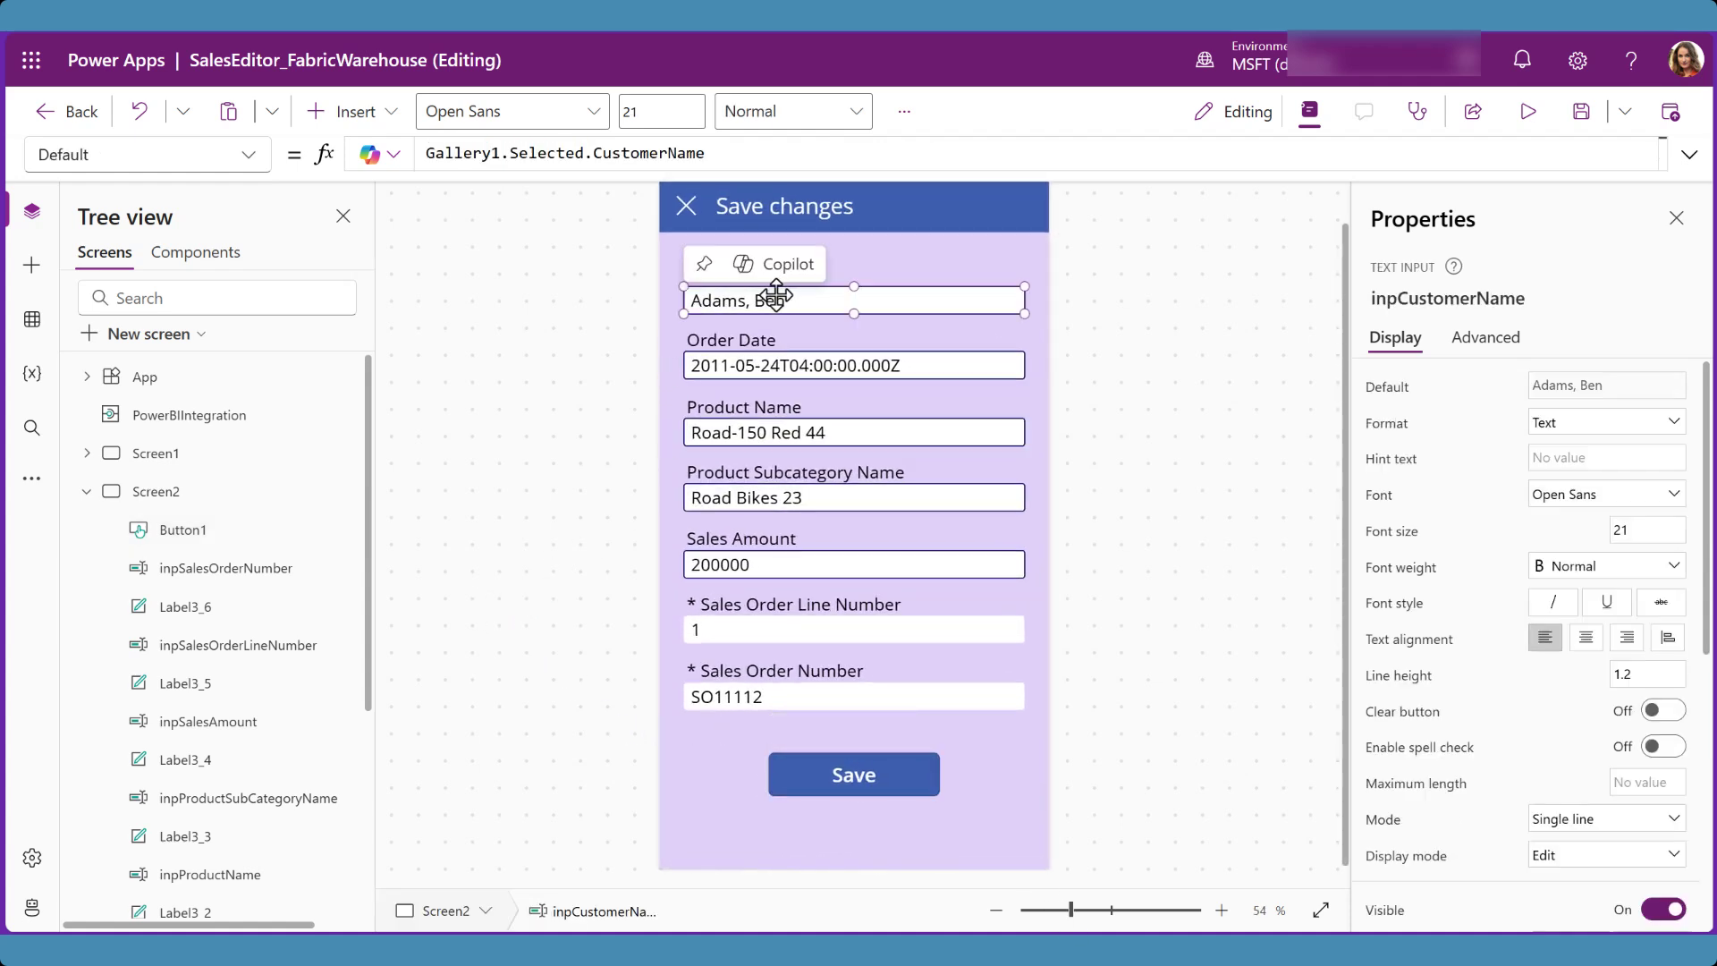
left_click(385, 123)
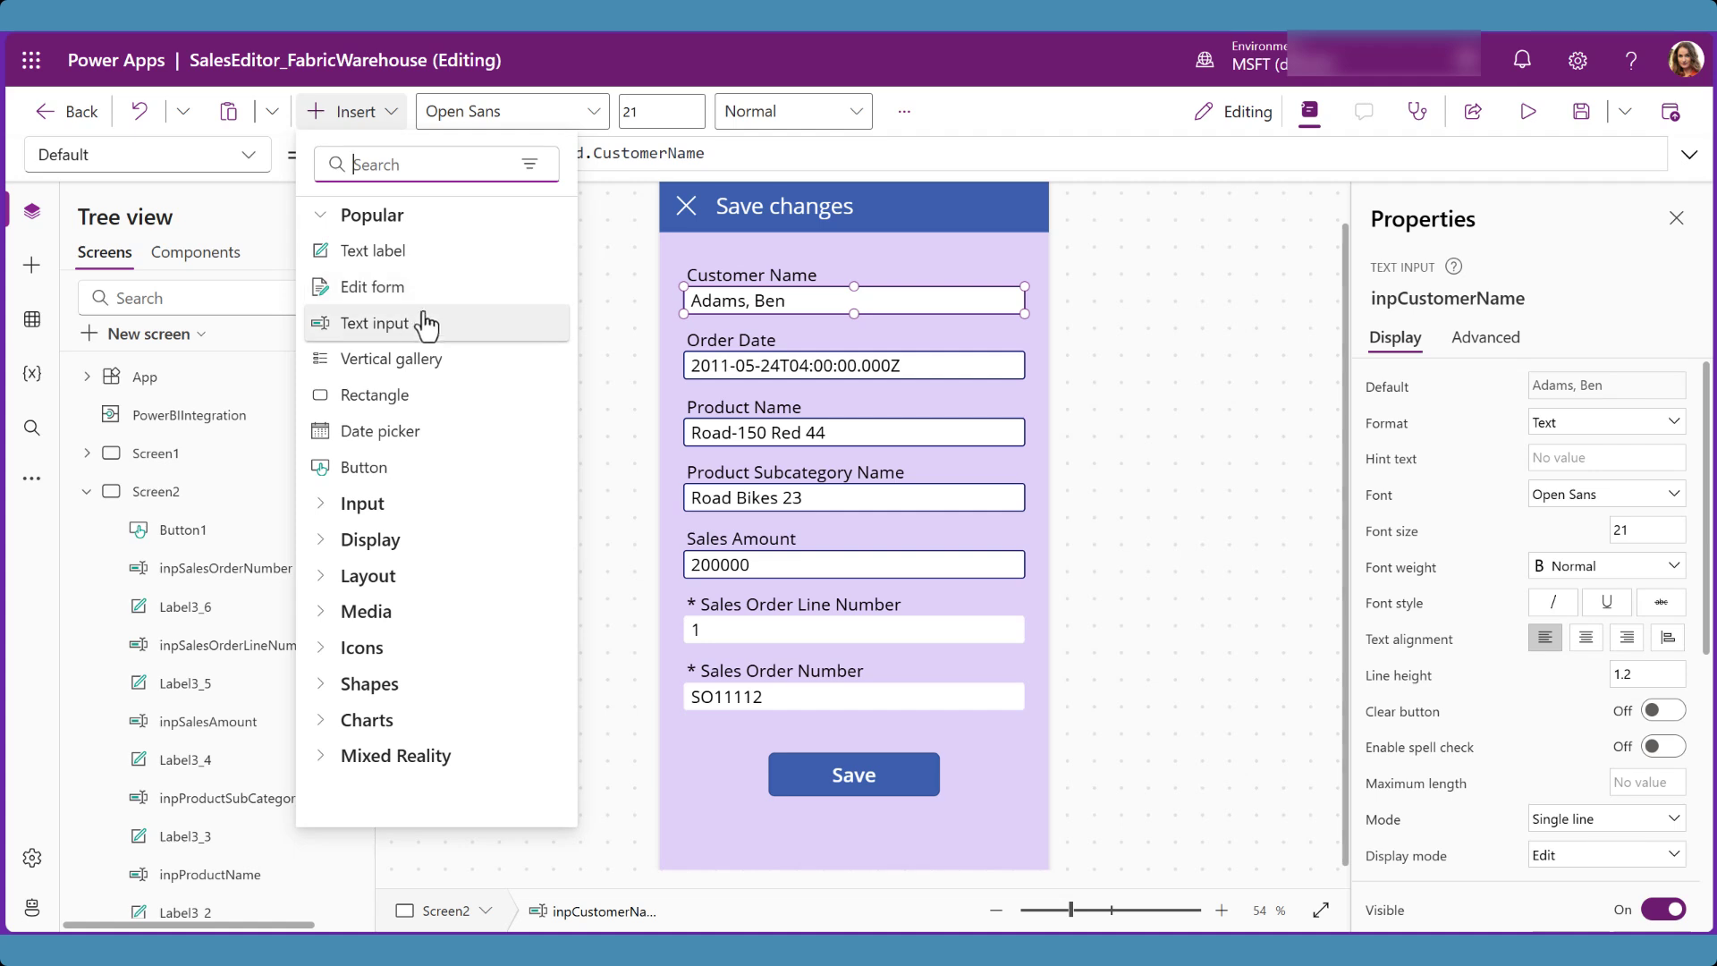
left_click(903, 260)
left_click(905, 267)
left_click(876, 303)
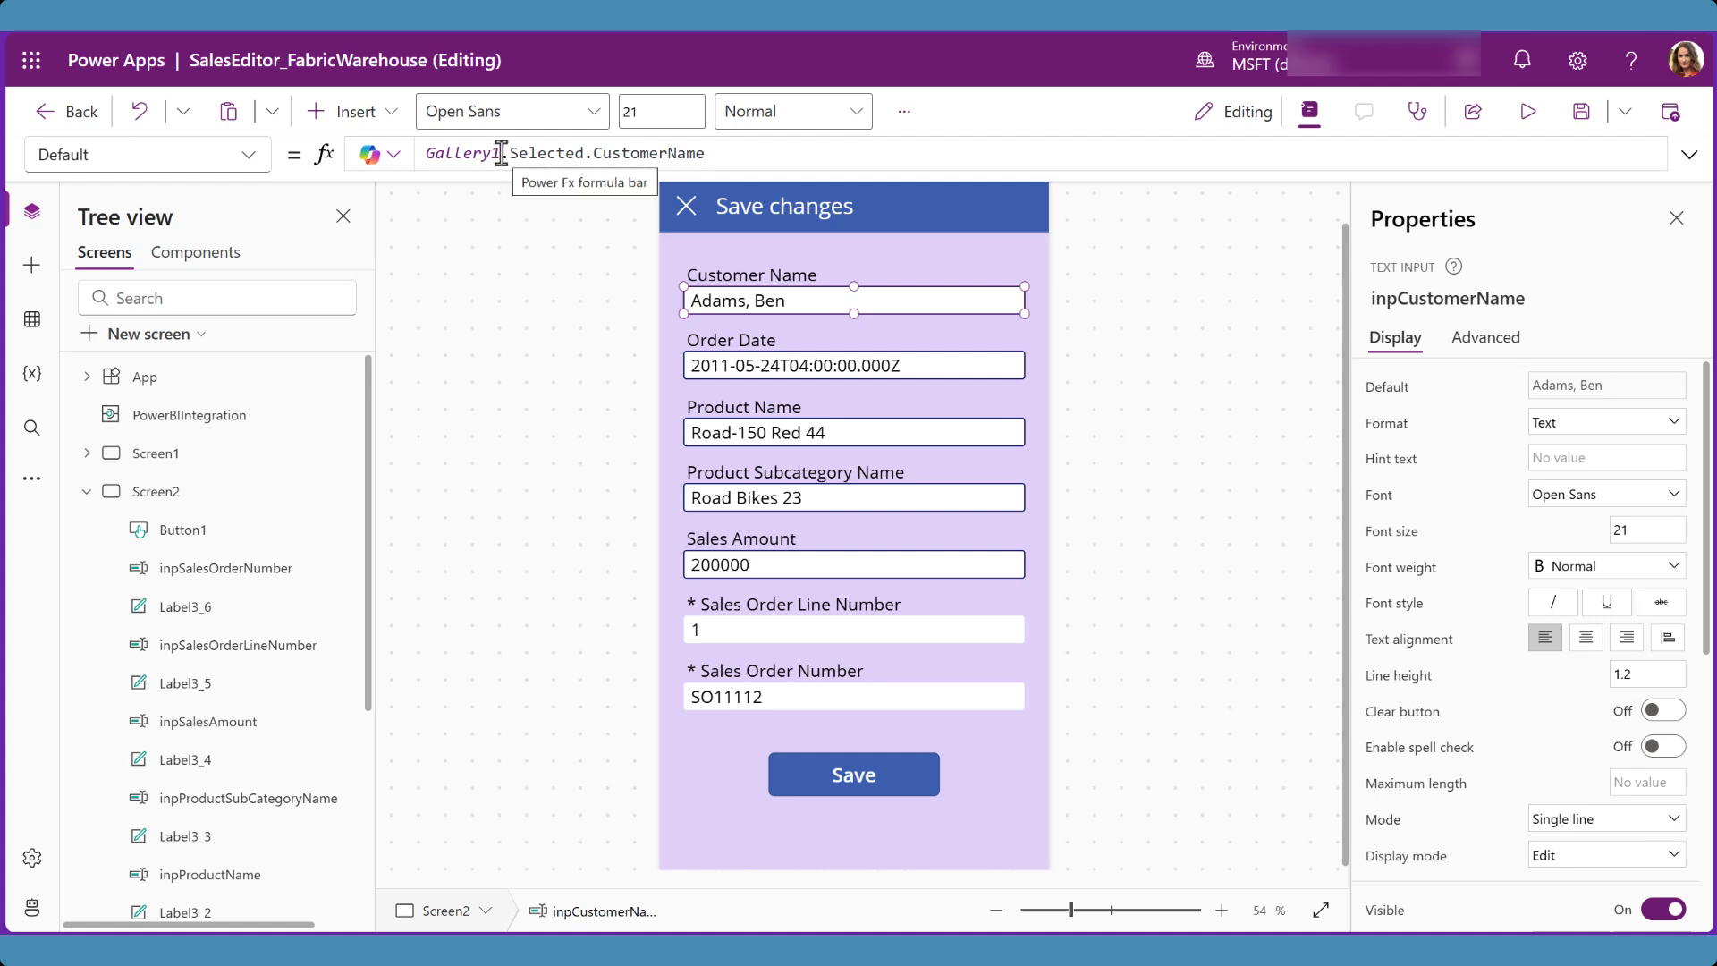
left_click(581, 154)
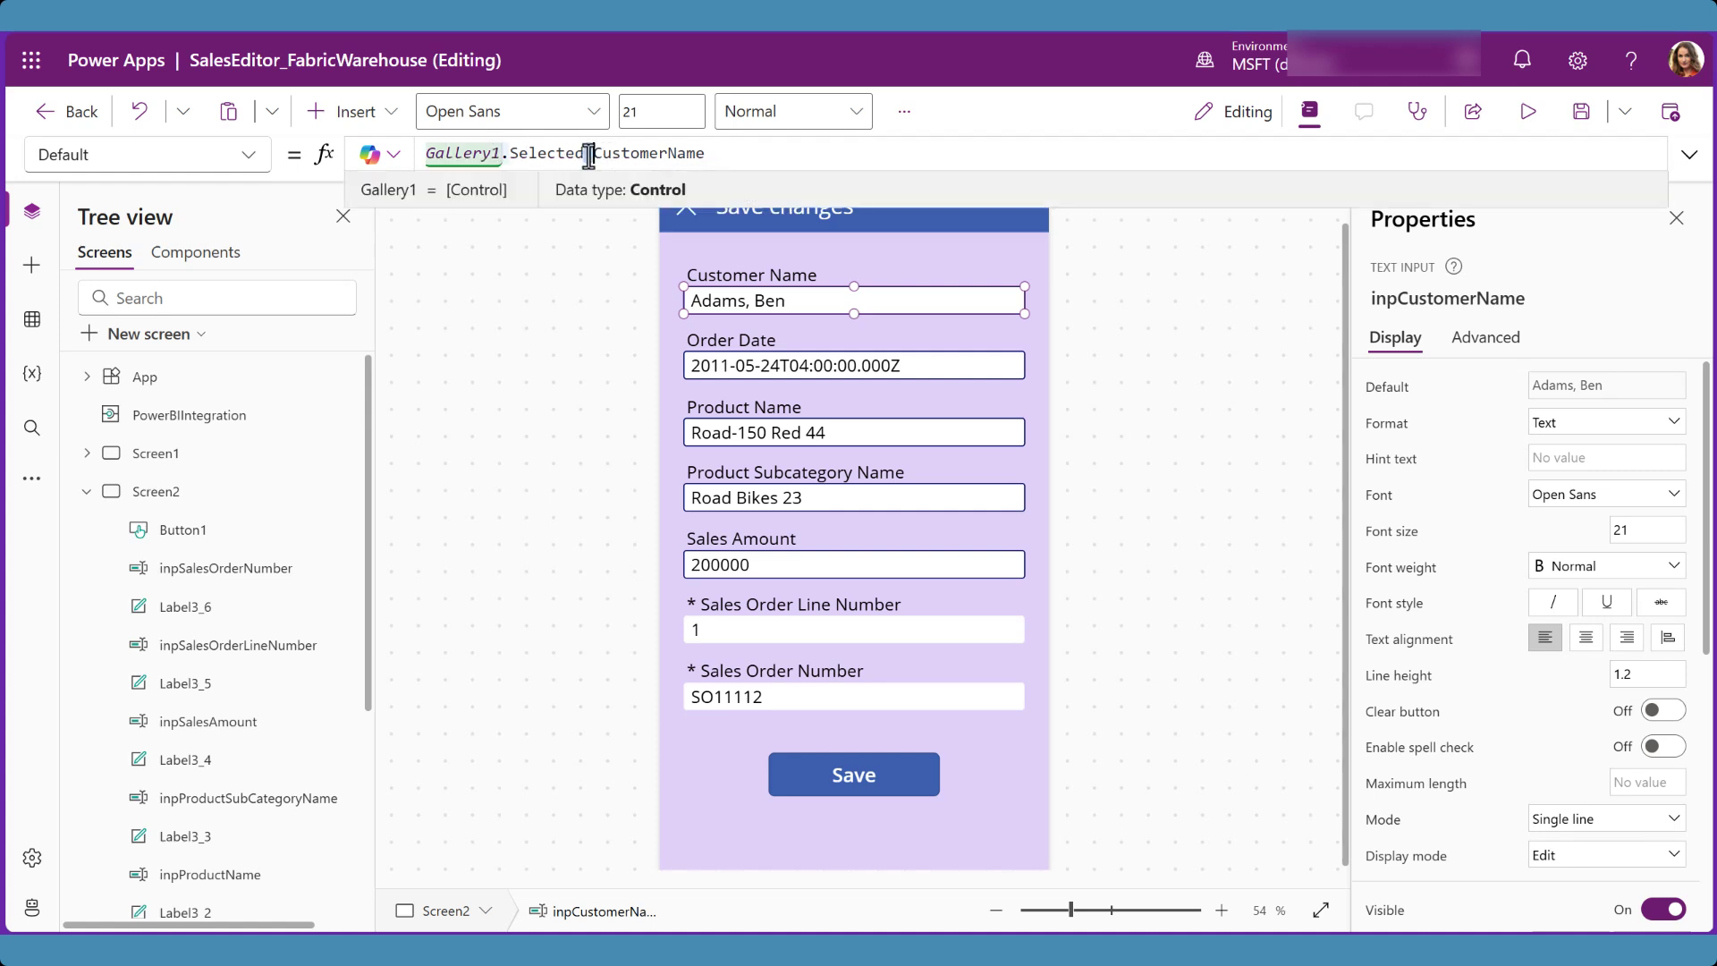
left_click(590, 153)
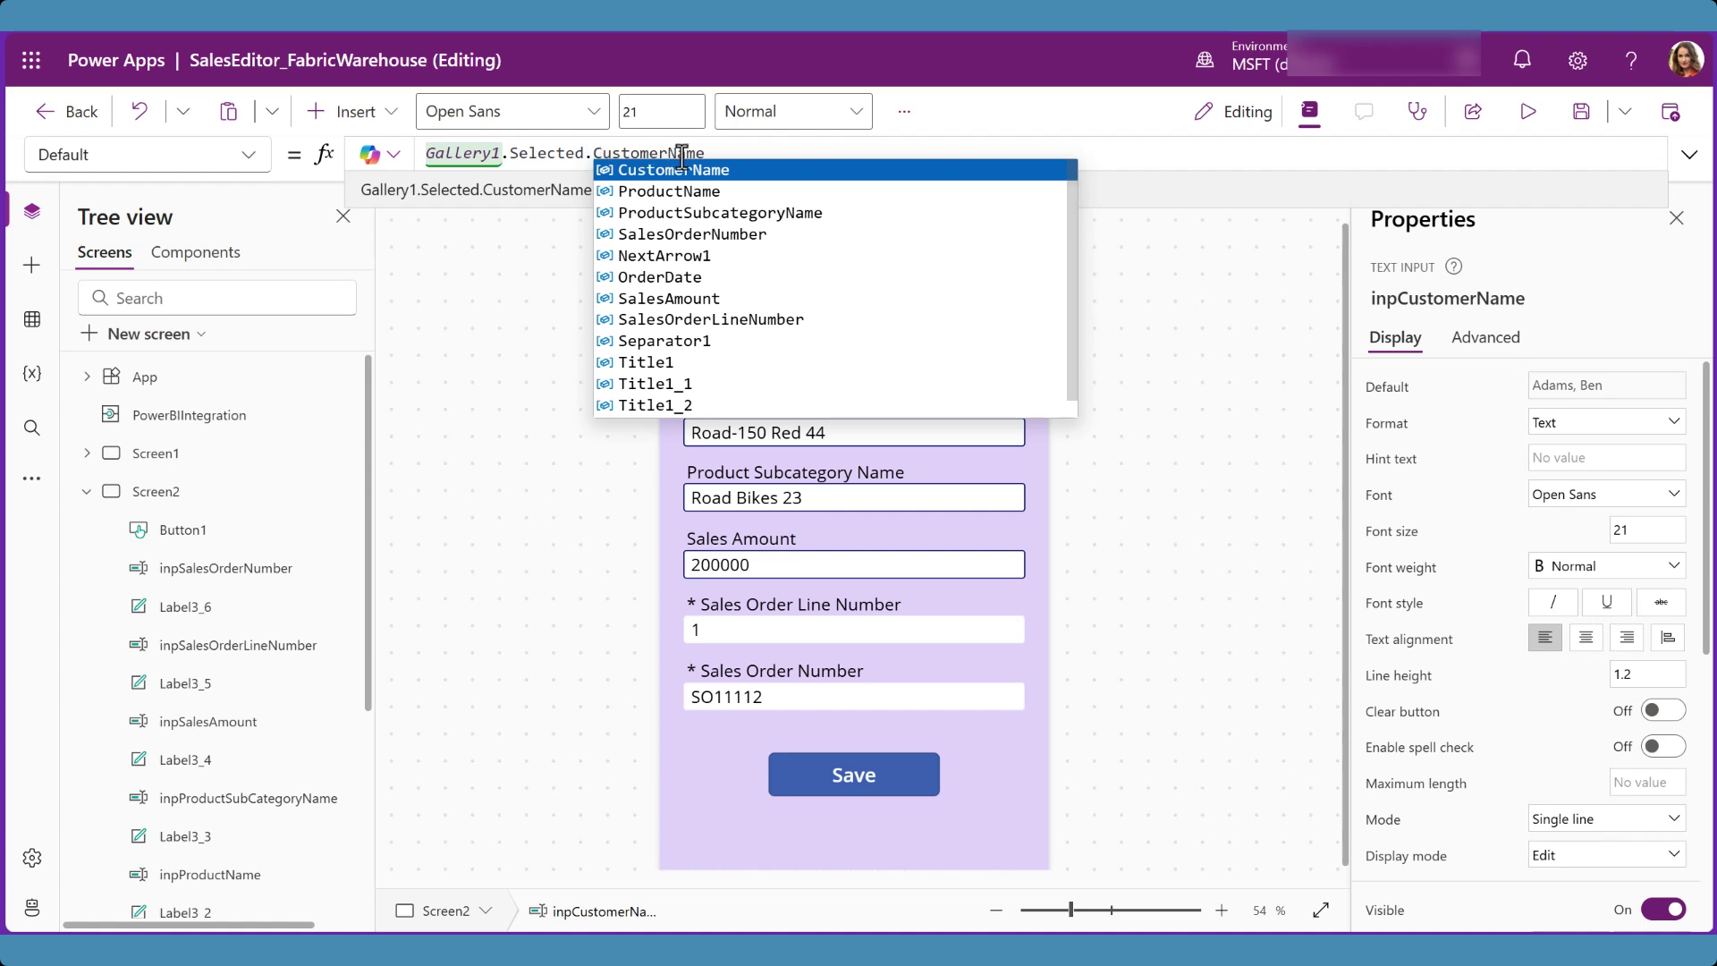
left_click(759, 170)
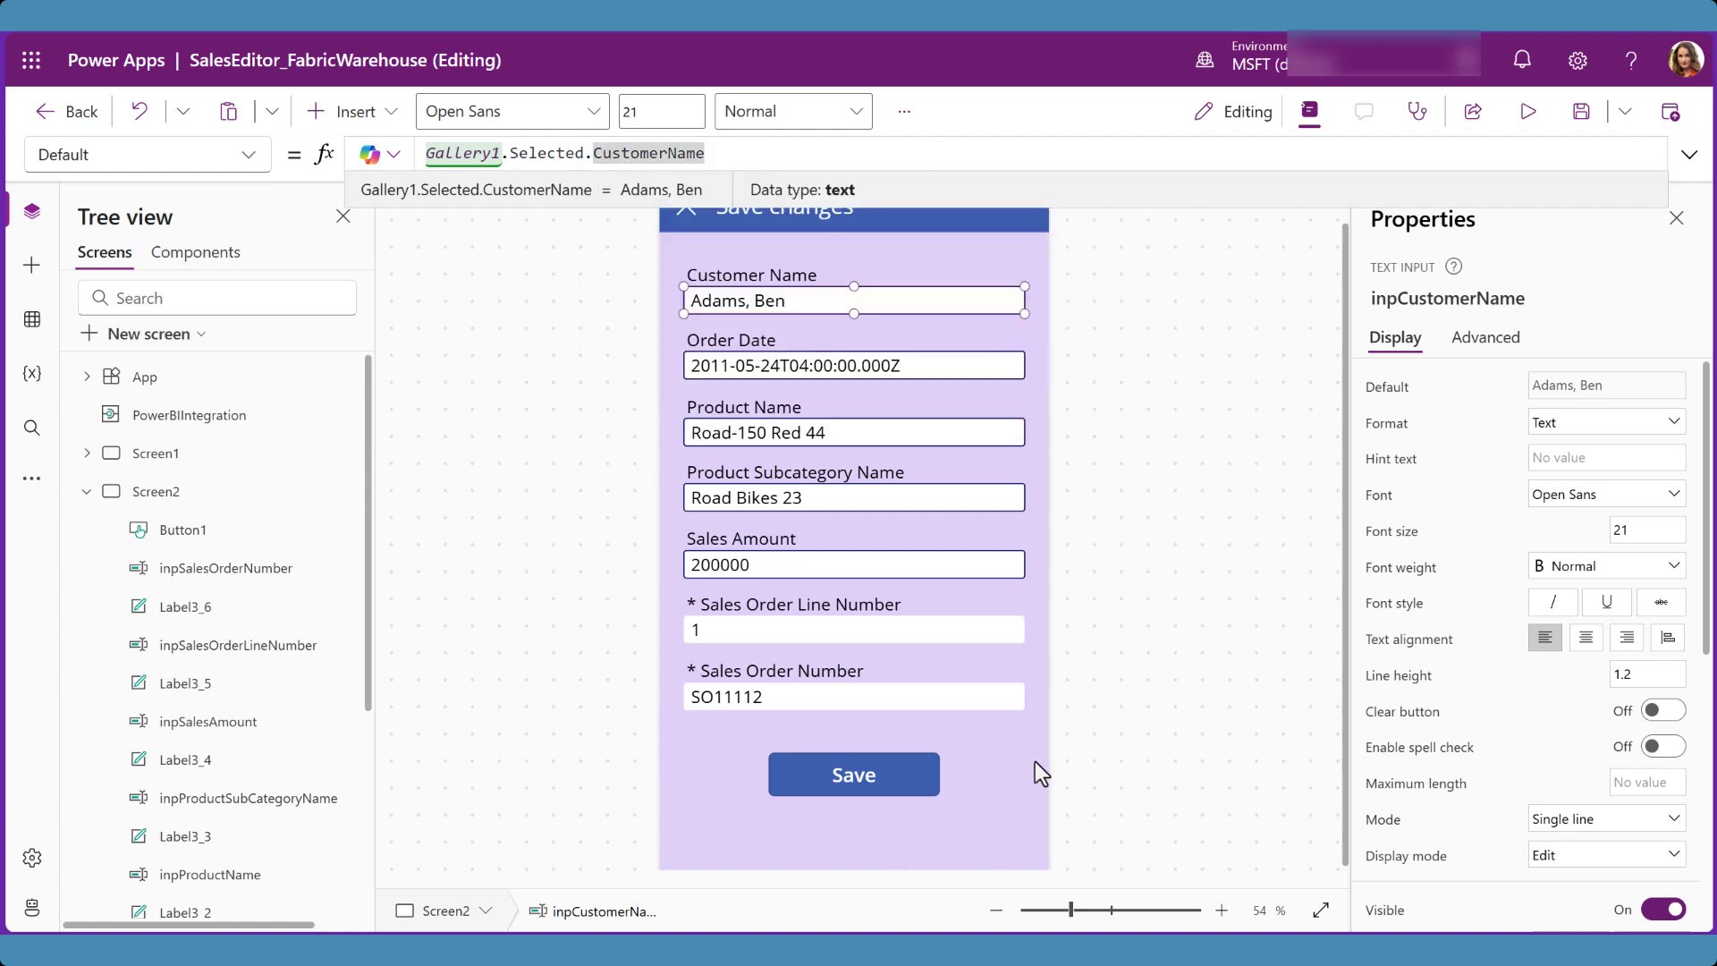
left_click_drag(1346, 726, 1345, 696)
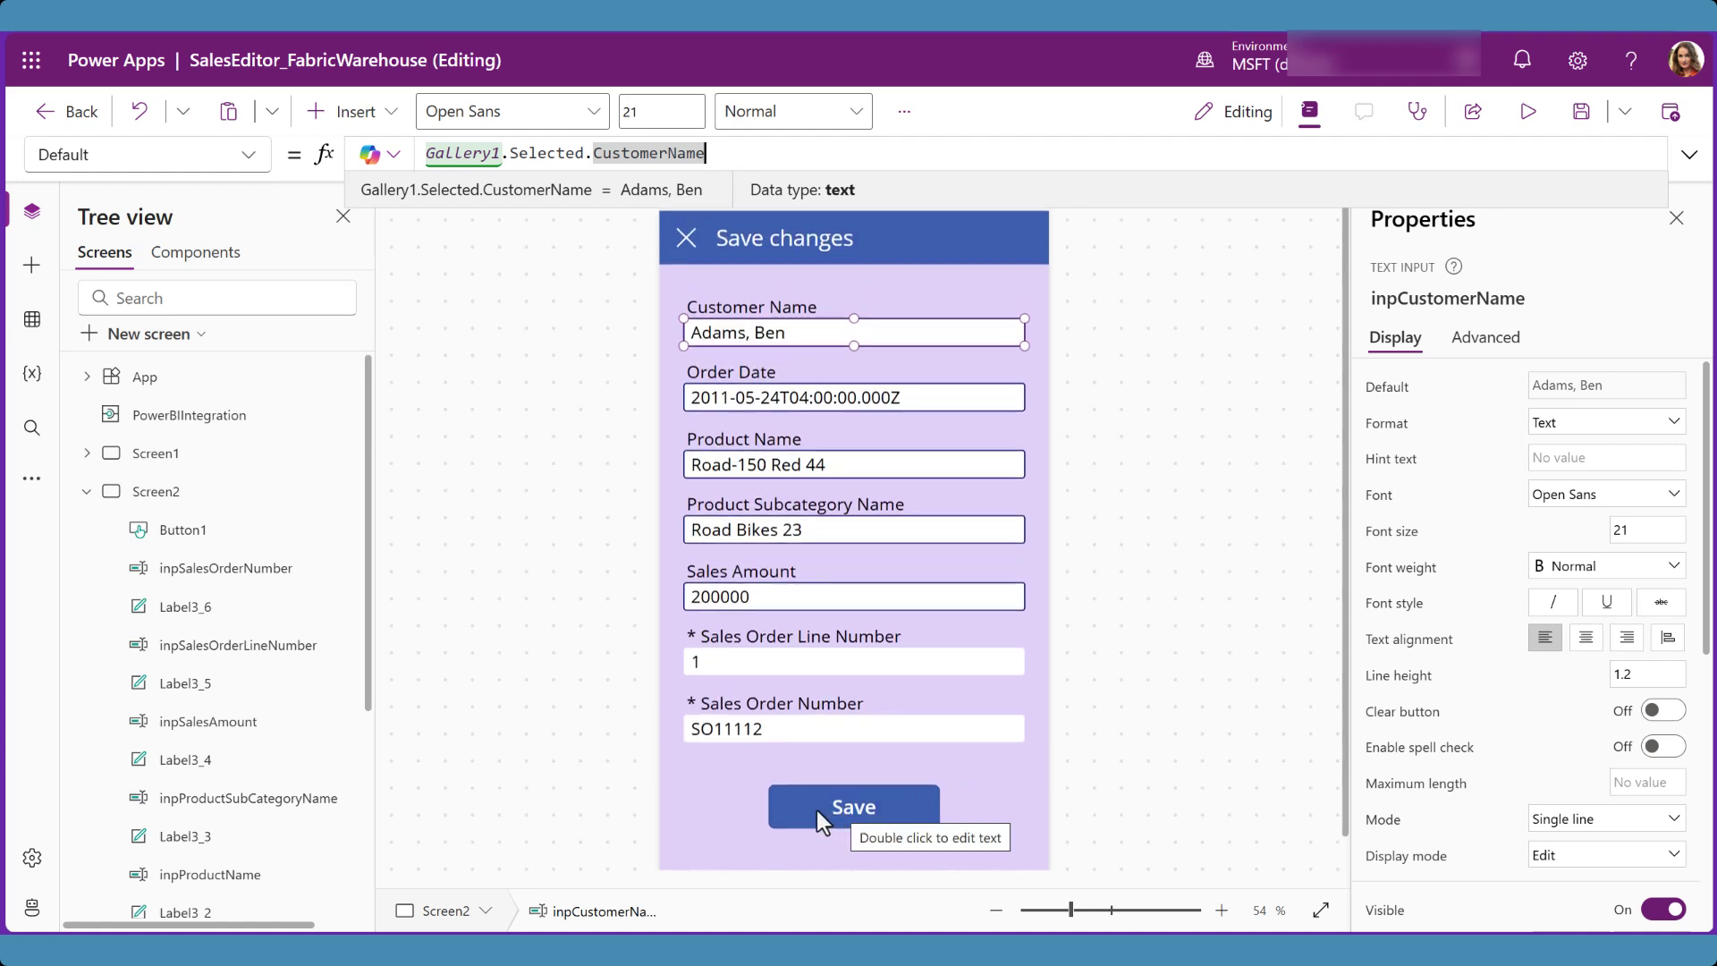
Step: Examine the Save button's OnSelect formula, including its dbospUpdateFactSmallSales call, and return to the DimProductCategory app's EditScreen1
left_click(722, 796)
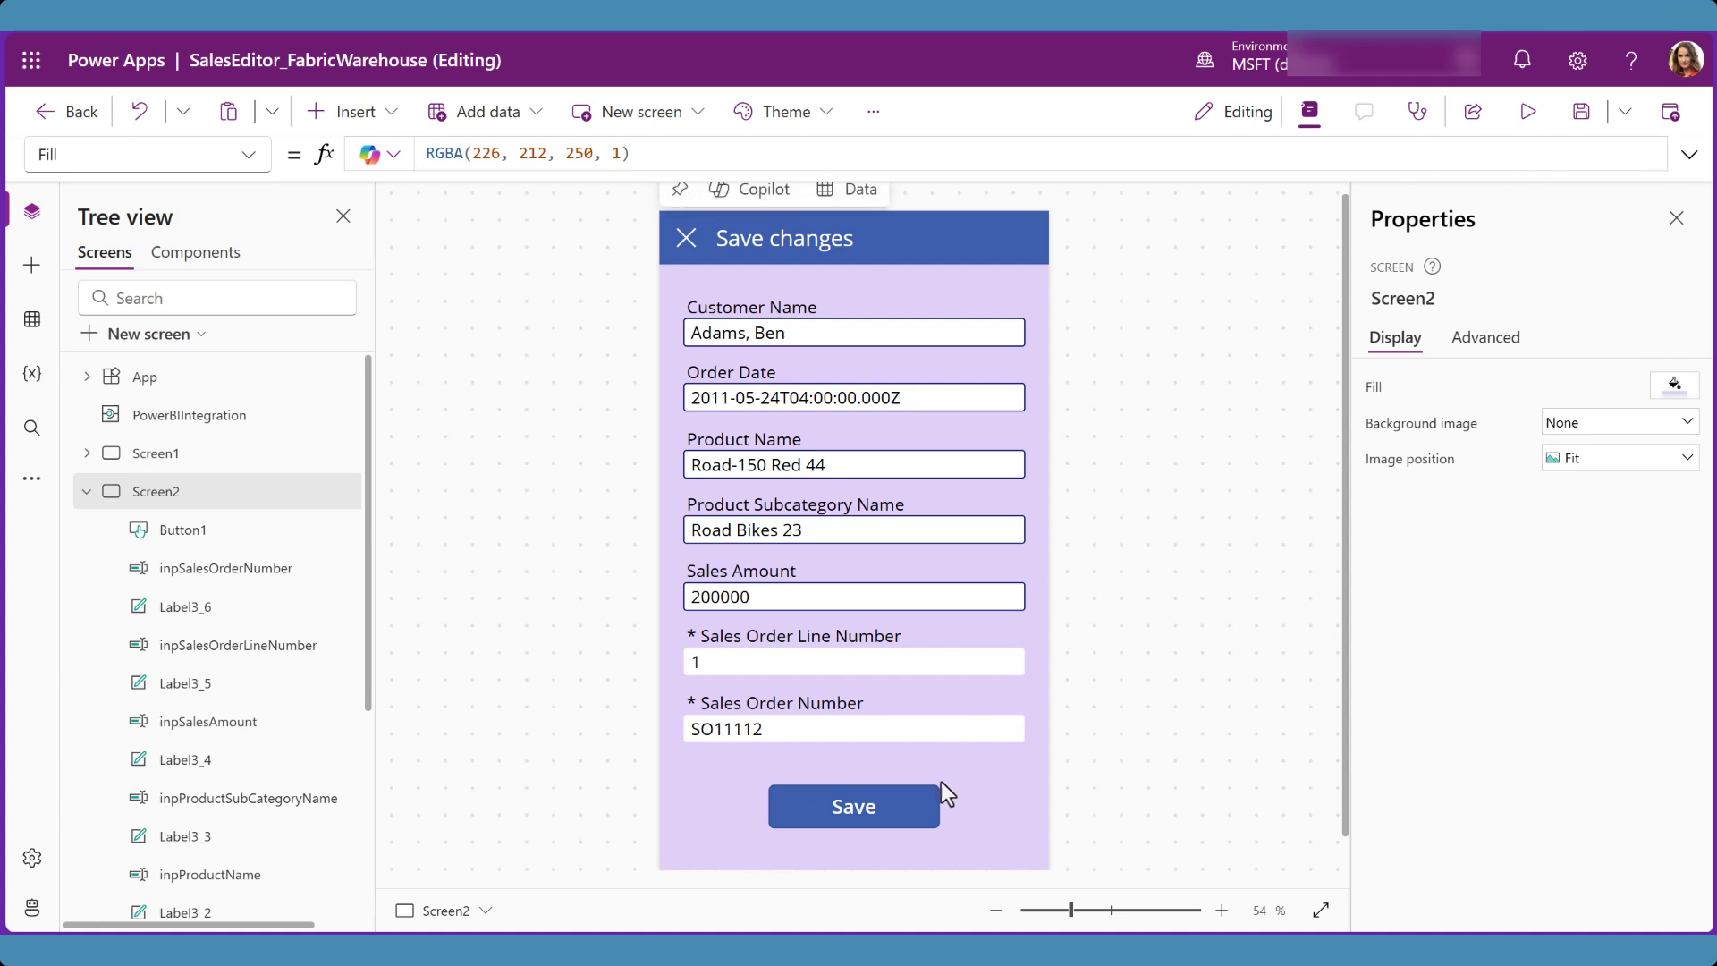
left_click(860, 812)
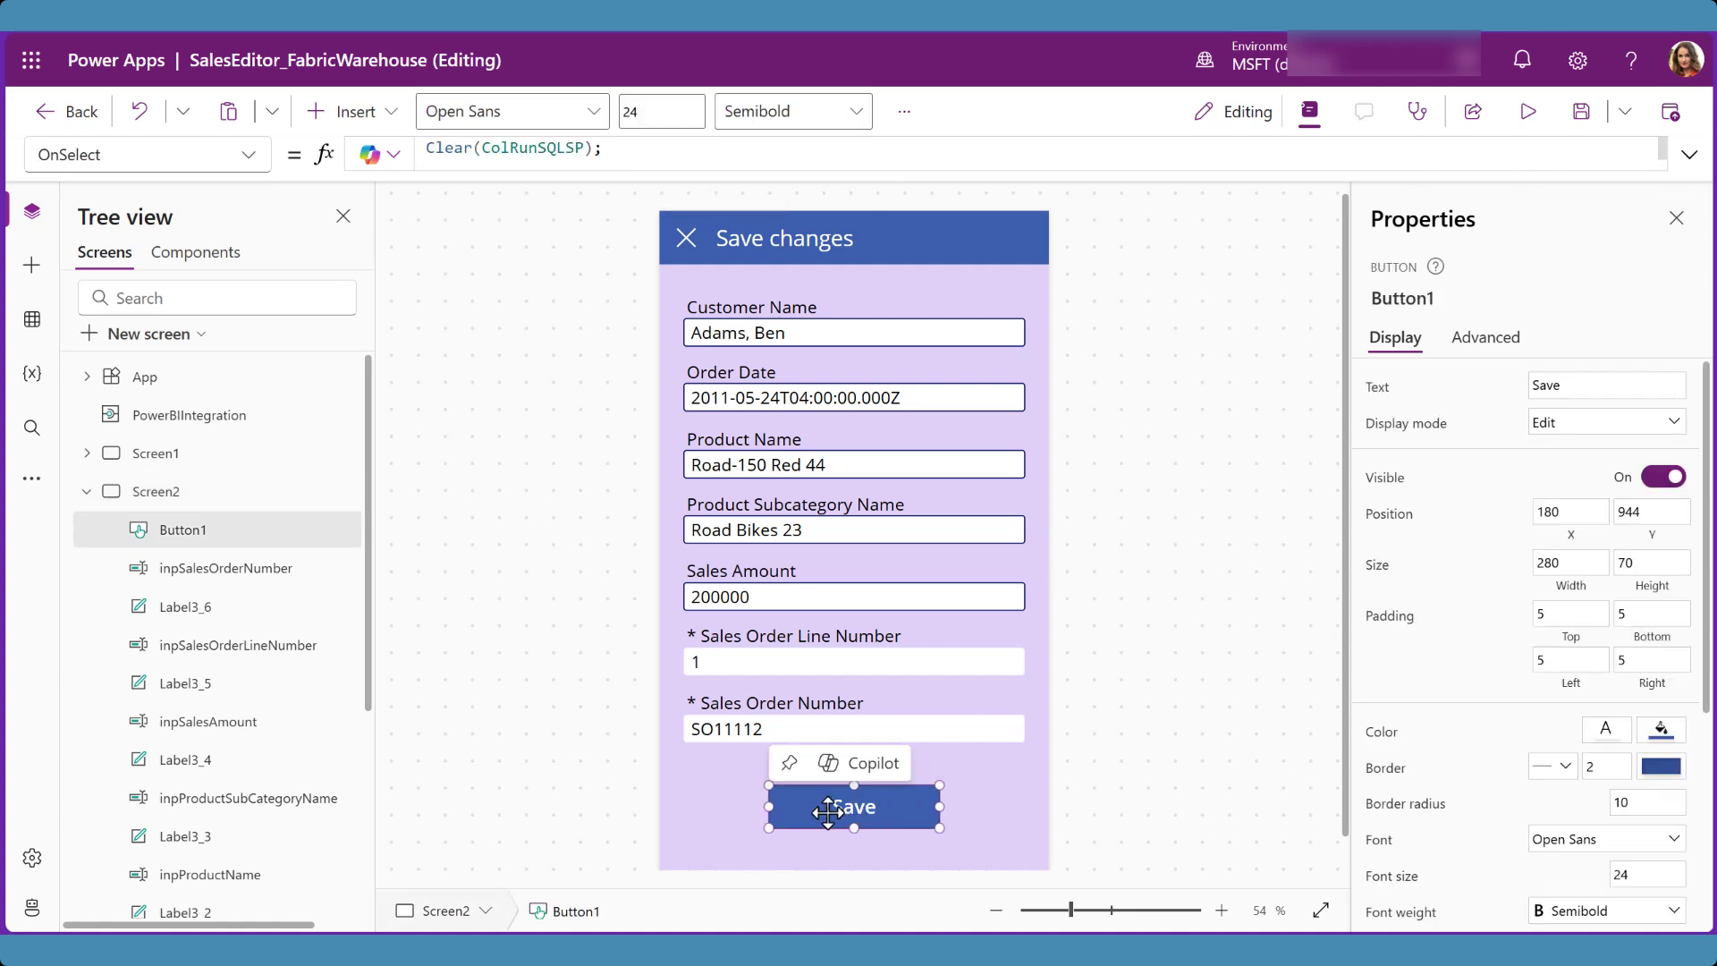
left_click(1690, 154)
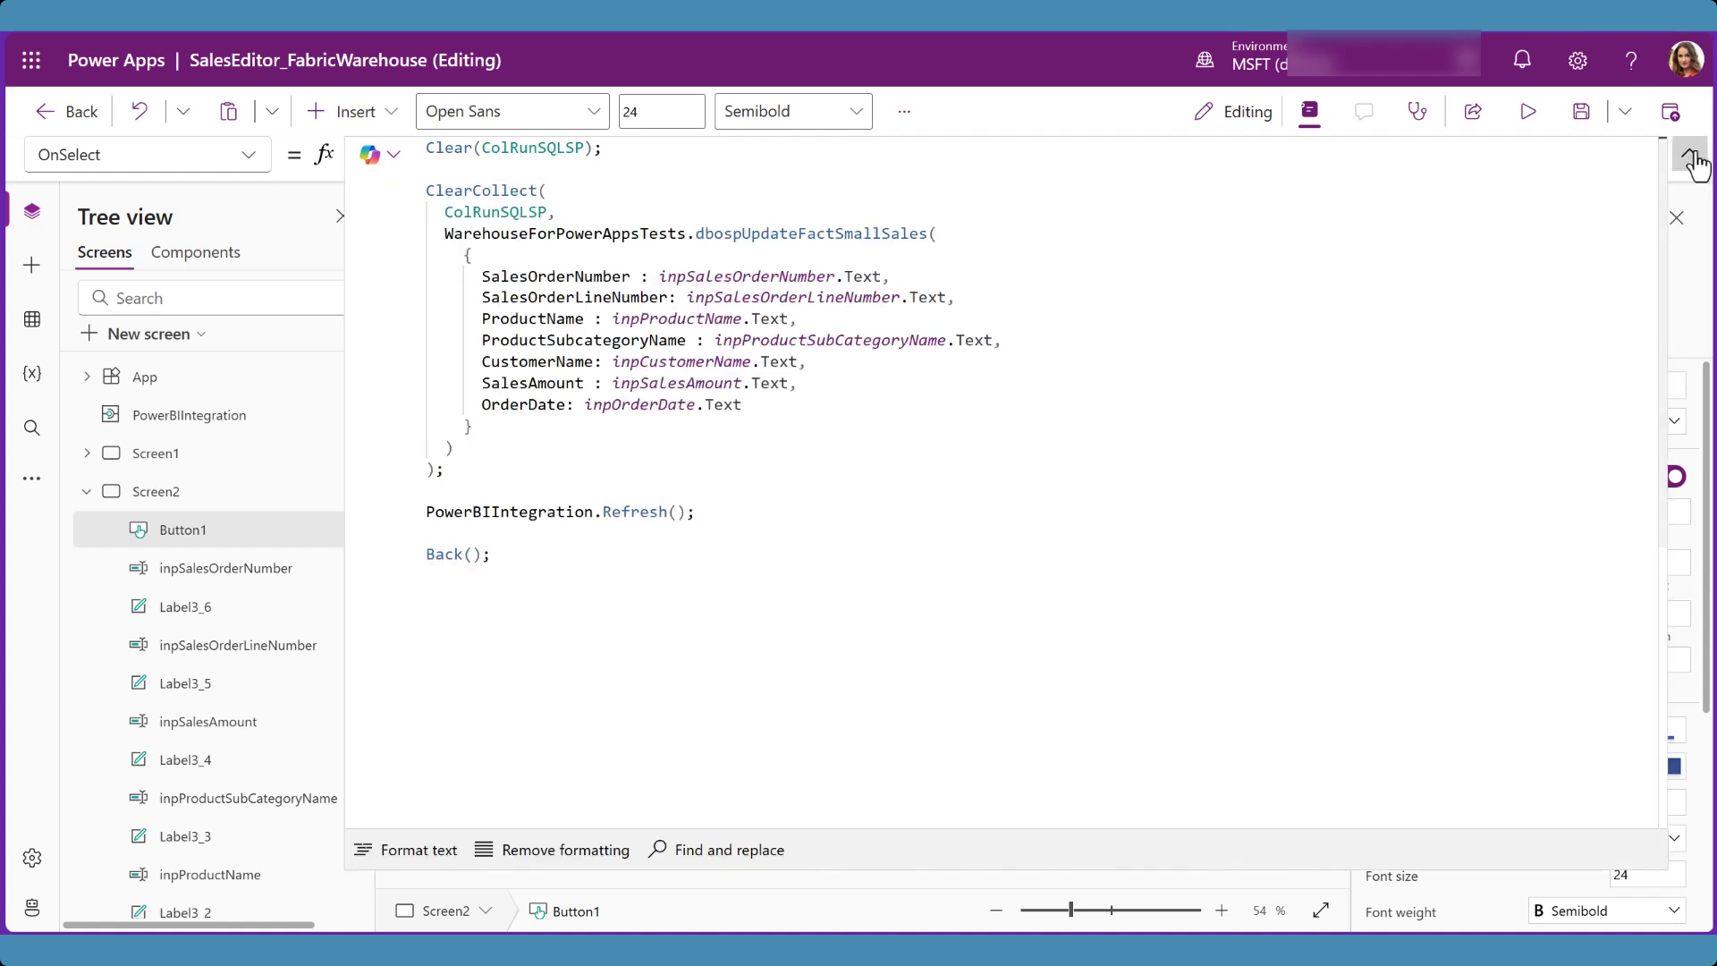
double_click(471, 191)
left_click(714, 193)
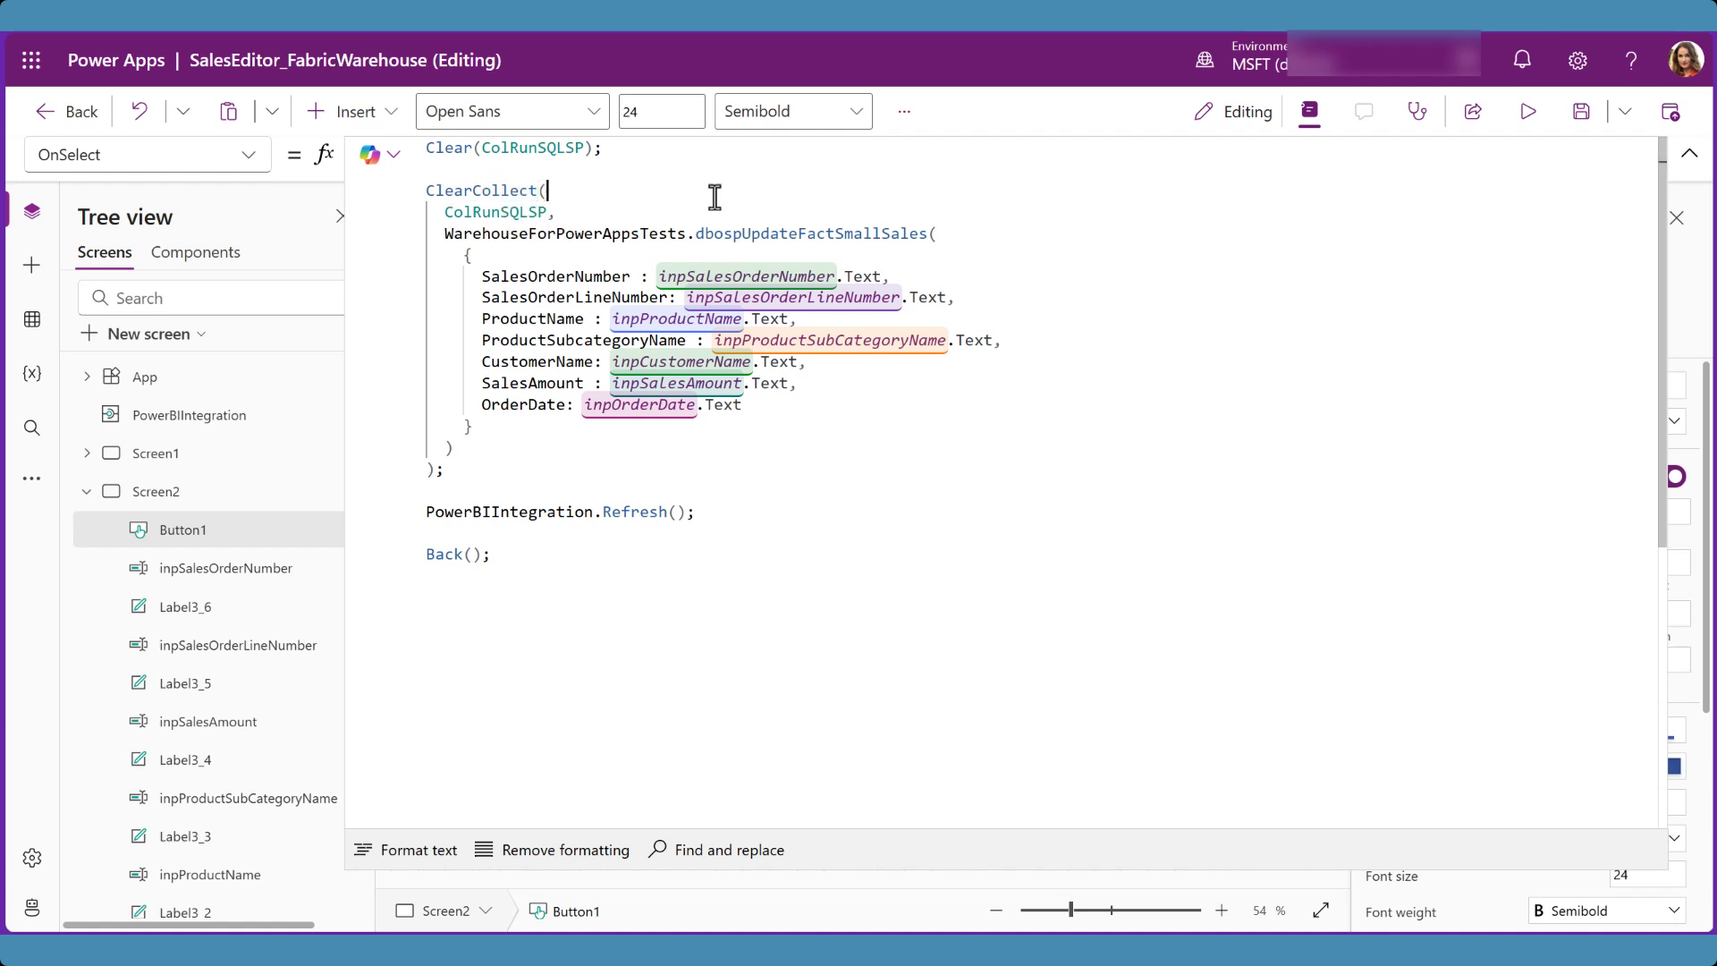
left_click_drag(931, 233, 638, 233)
left_click(896, 402)
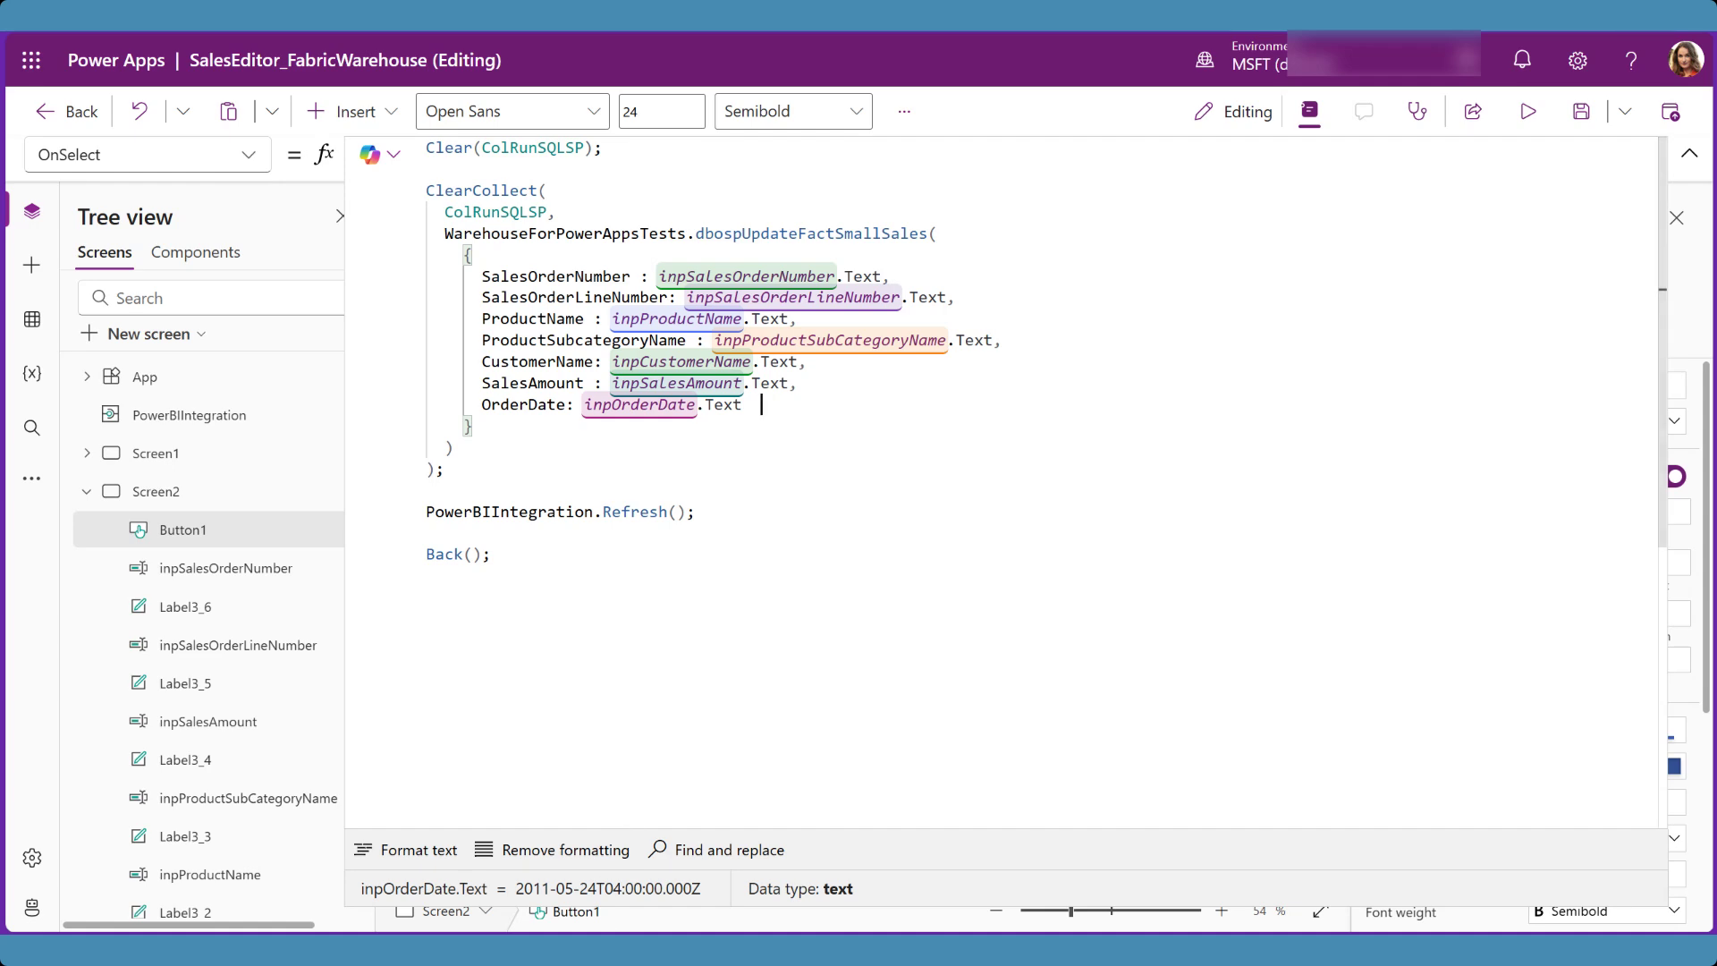
left_click(638, 951)
left_click(563, 878)
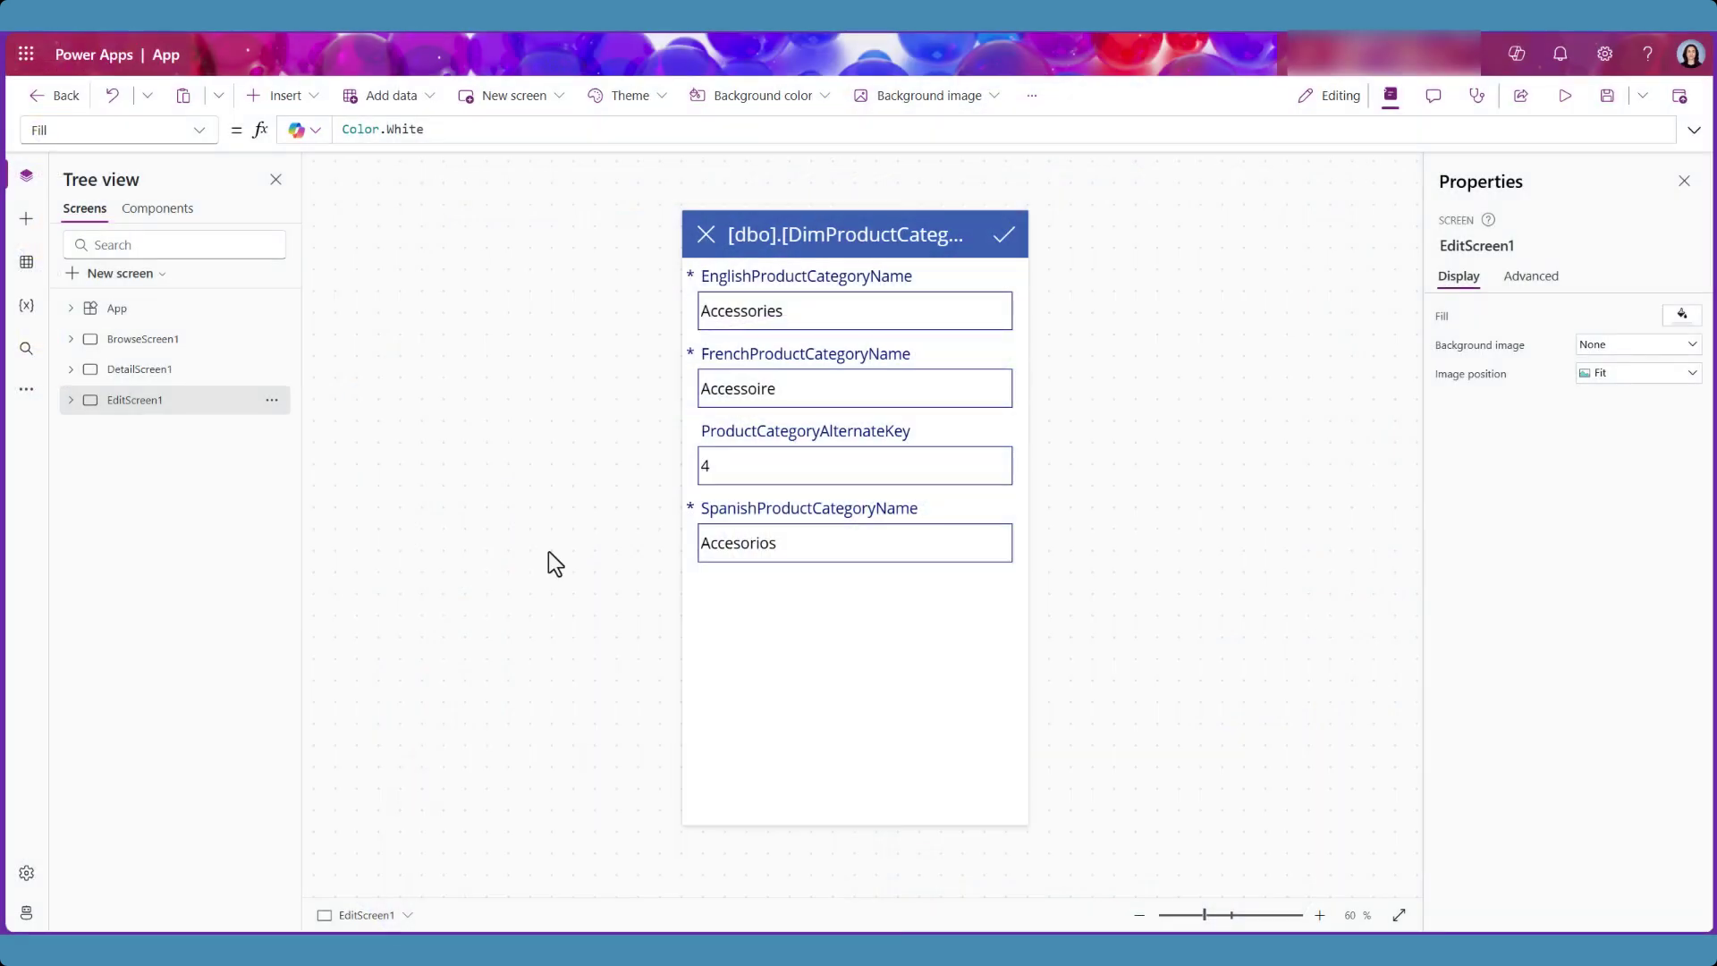
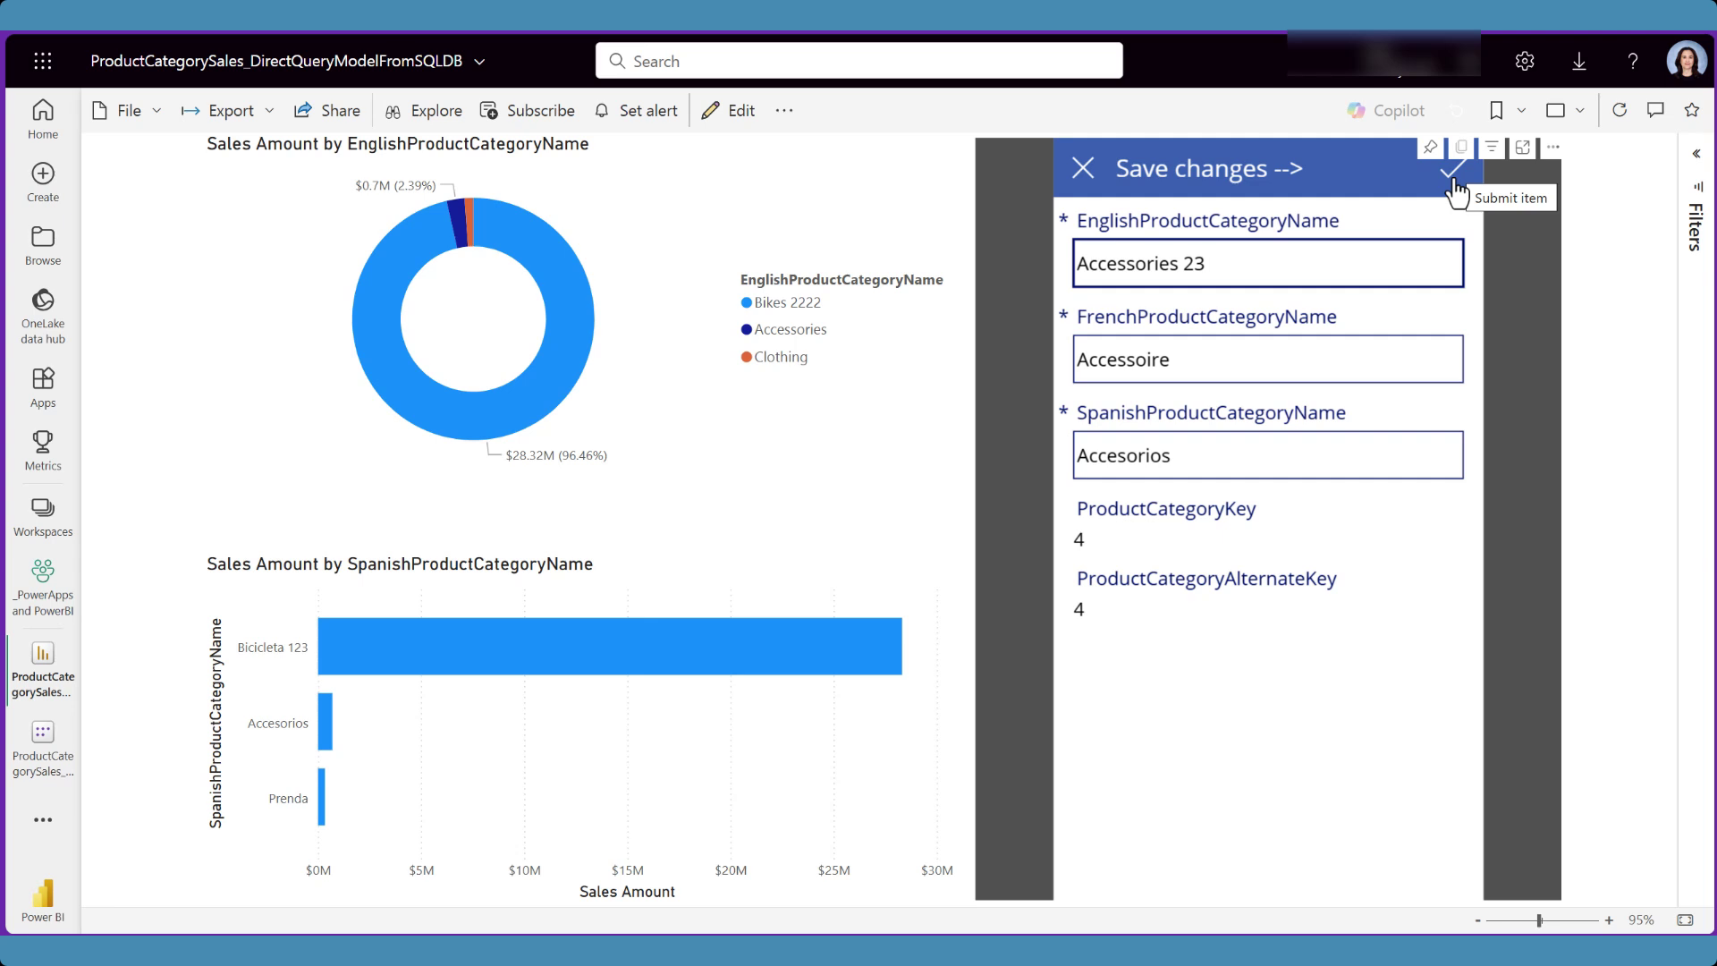
Step: Submit Accessories 23 as the EnglishProductCategoryName in the Power BI report's embedded app and compare the donut chart legend with the item list
left_click(1454, 170)
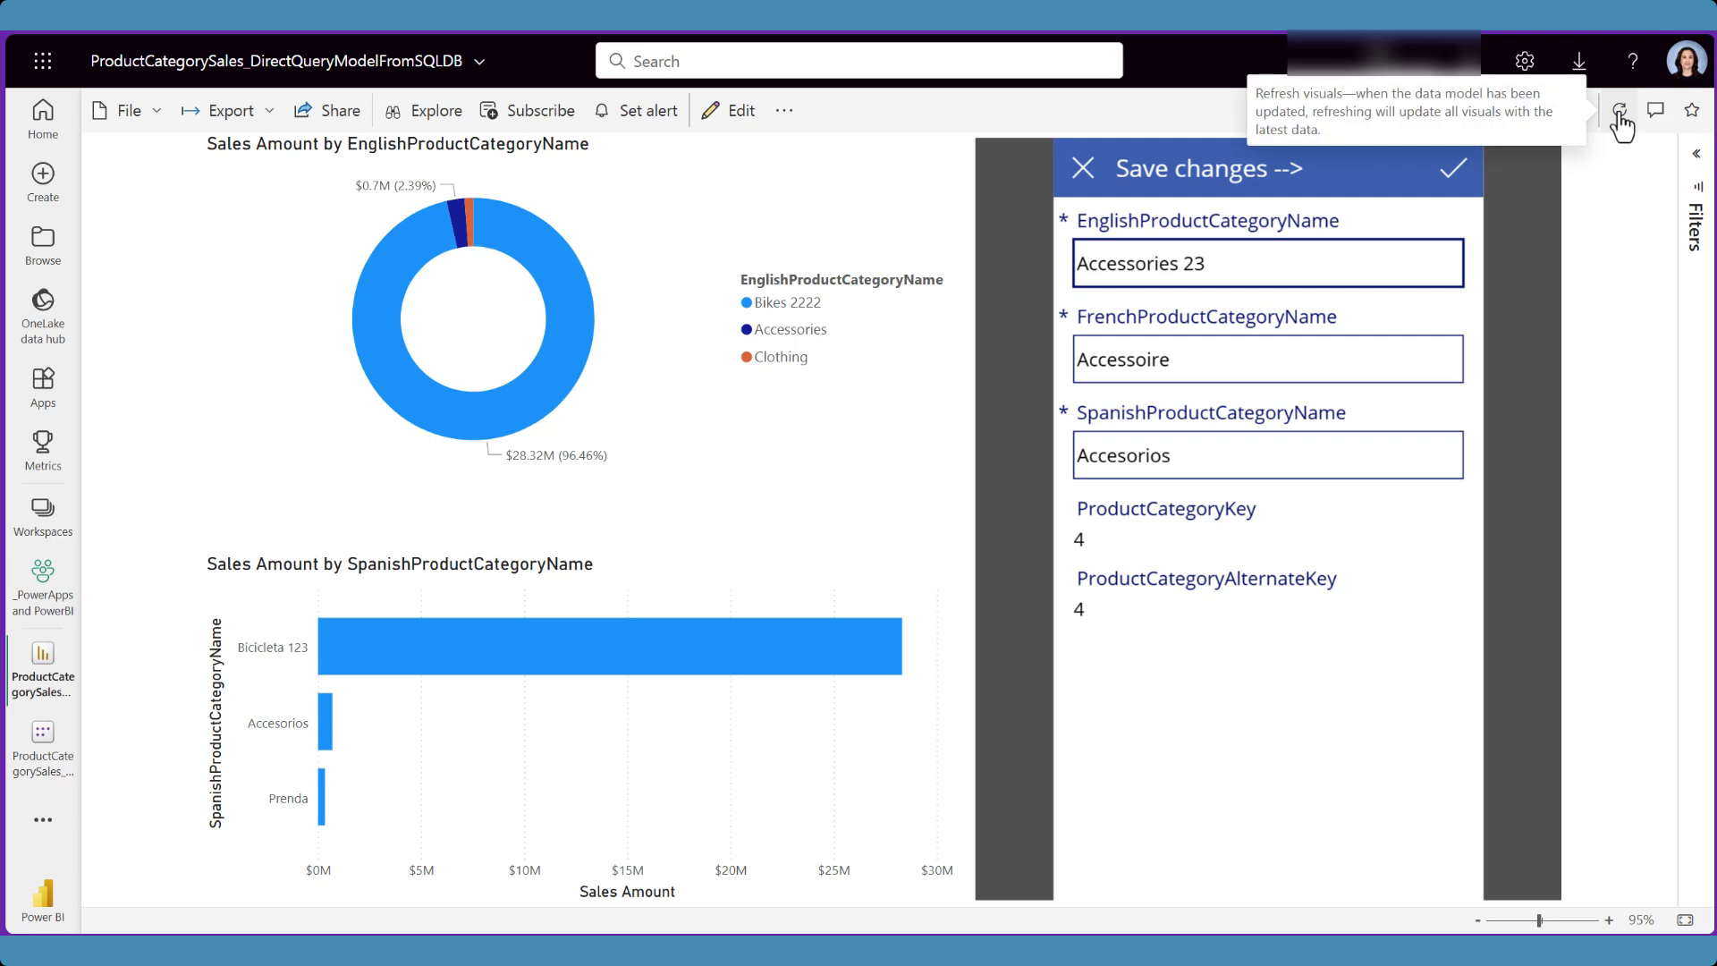
left_click(1453, 188)
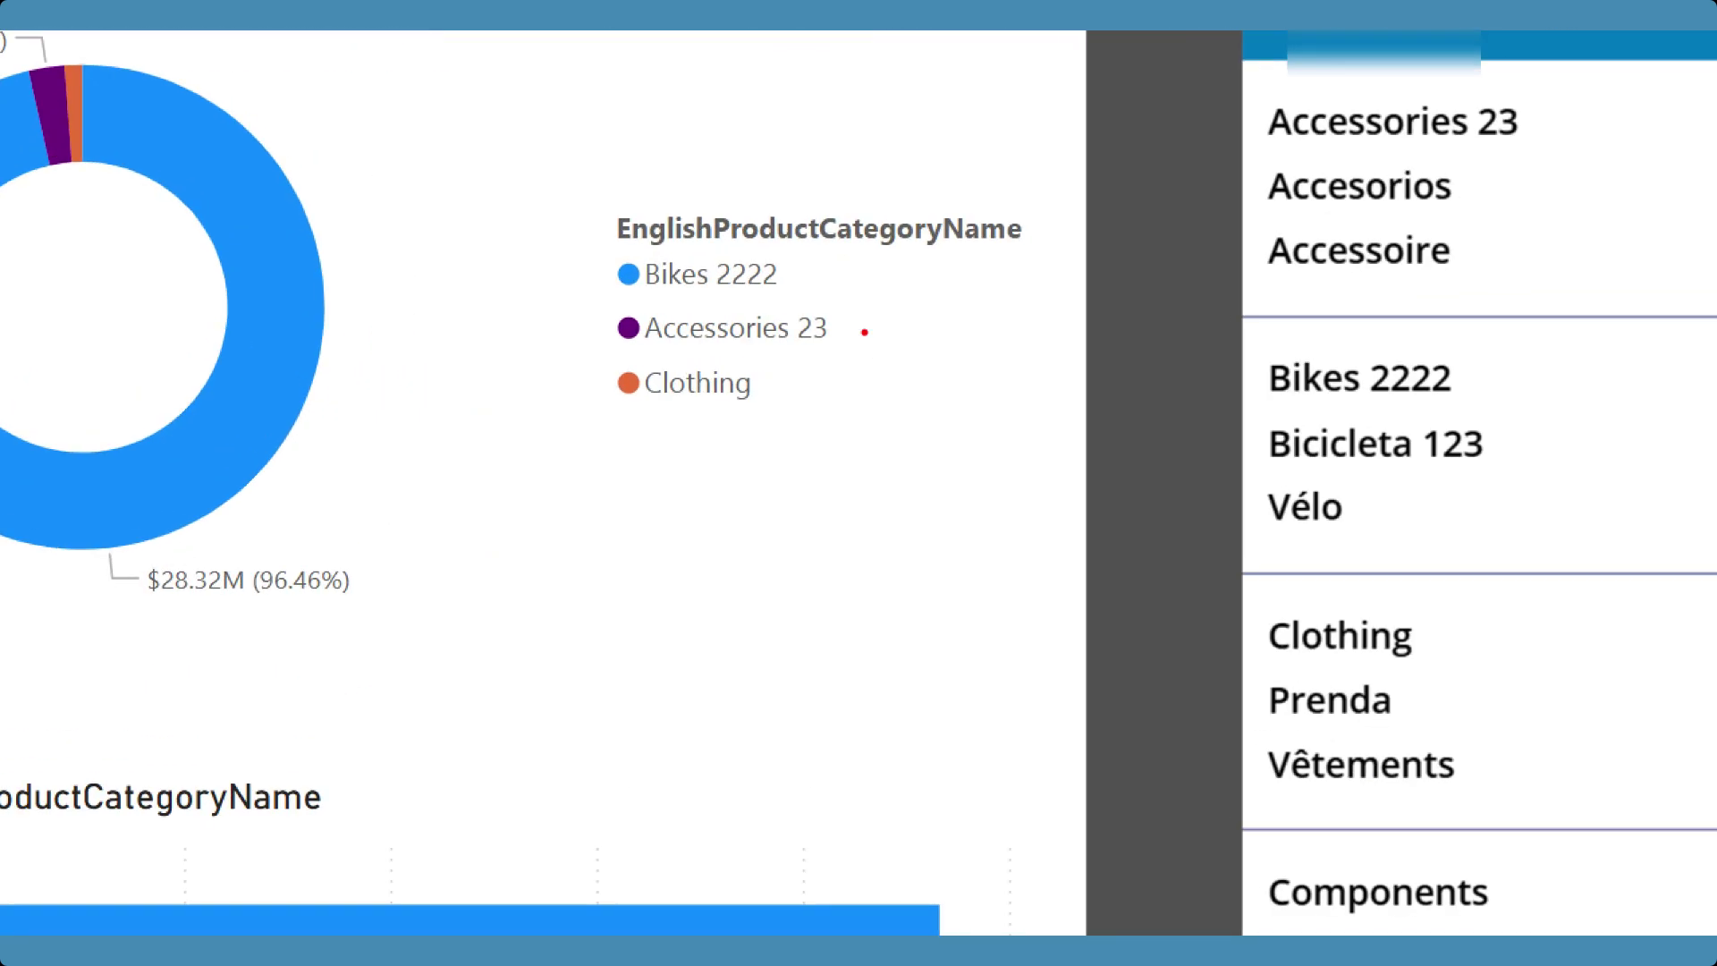
left_click_drag(575, 290, 979, 374)
left_click_drag(1210, 85, 1378, 136)
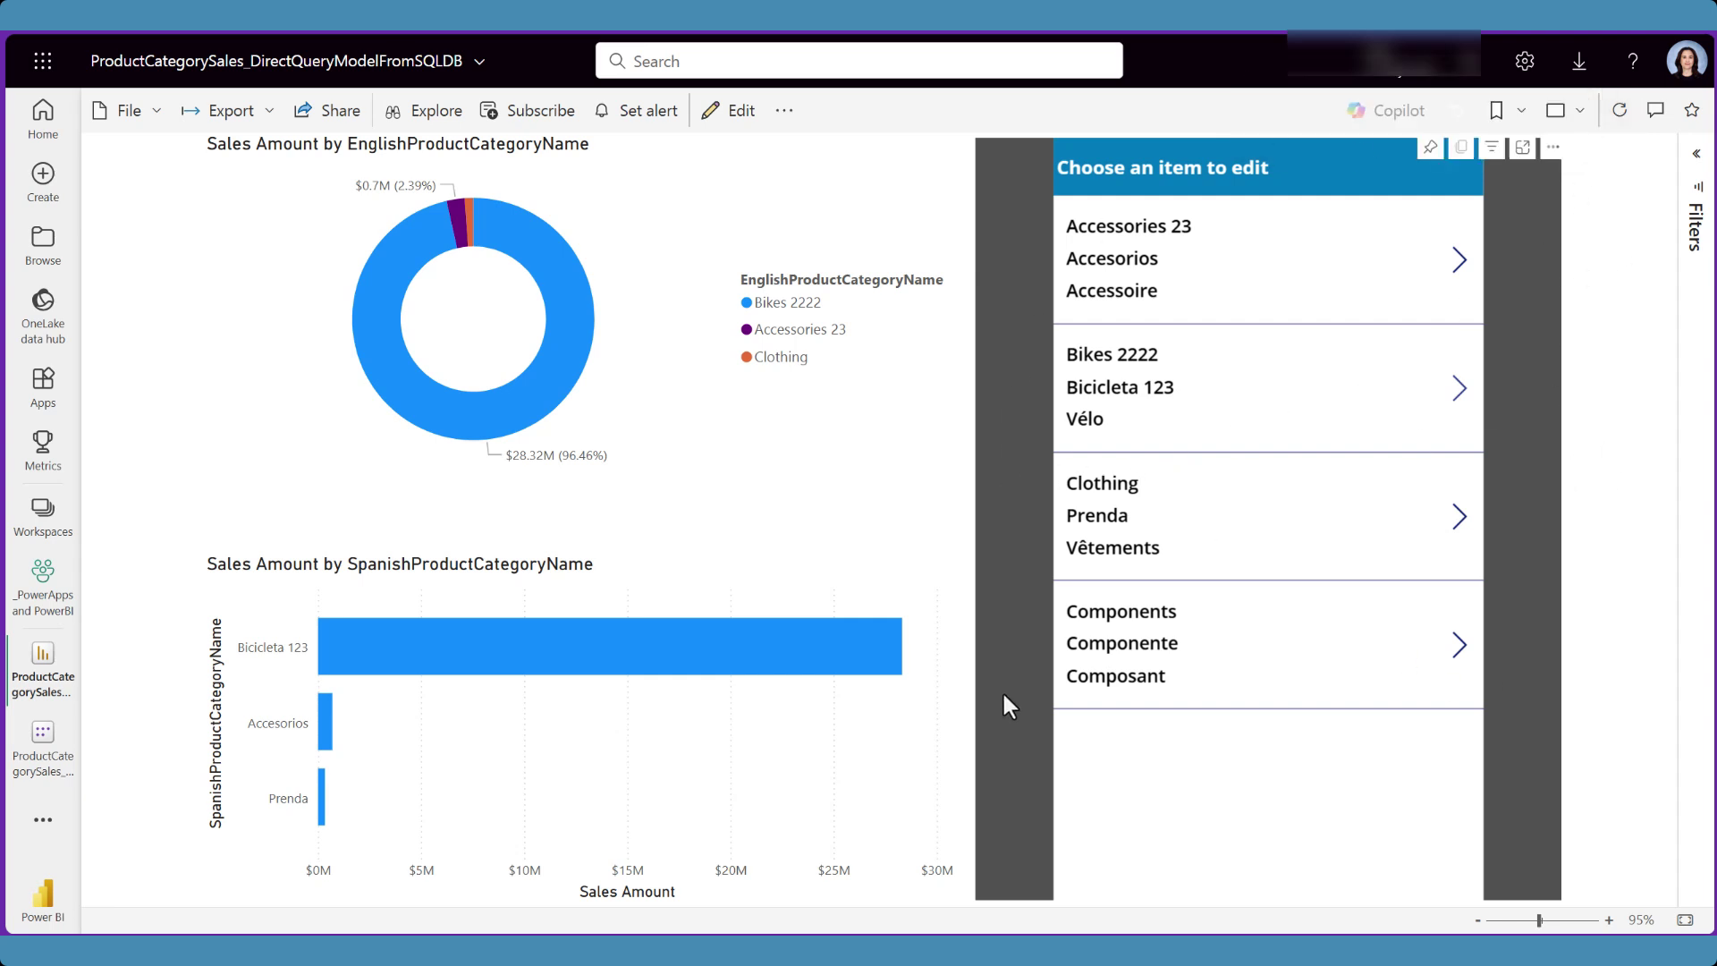
Step: Open the ProductCategorySales_DirectQueryModelFromSQLDB report for editing, remove the embedded Power Apps visual from Page 1, and show the available visual types
scroll(942, 705, "down", 1)
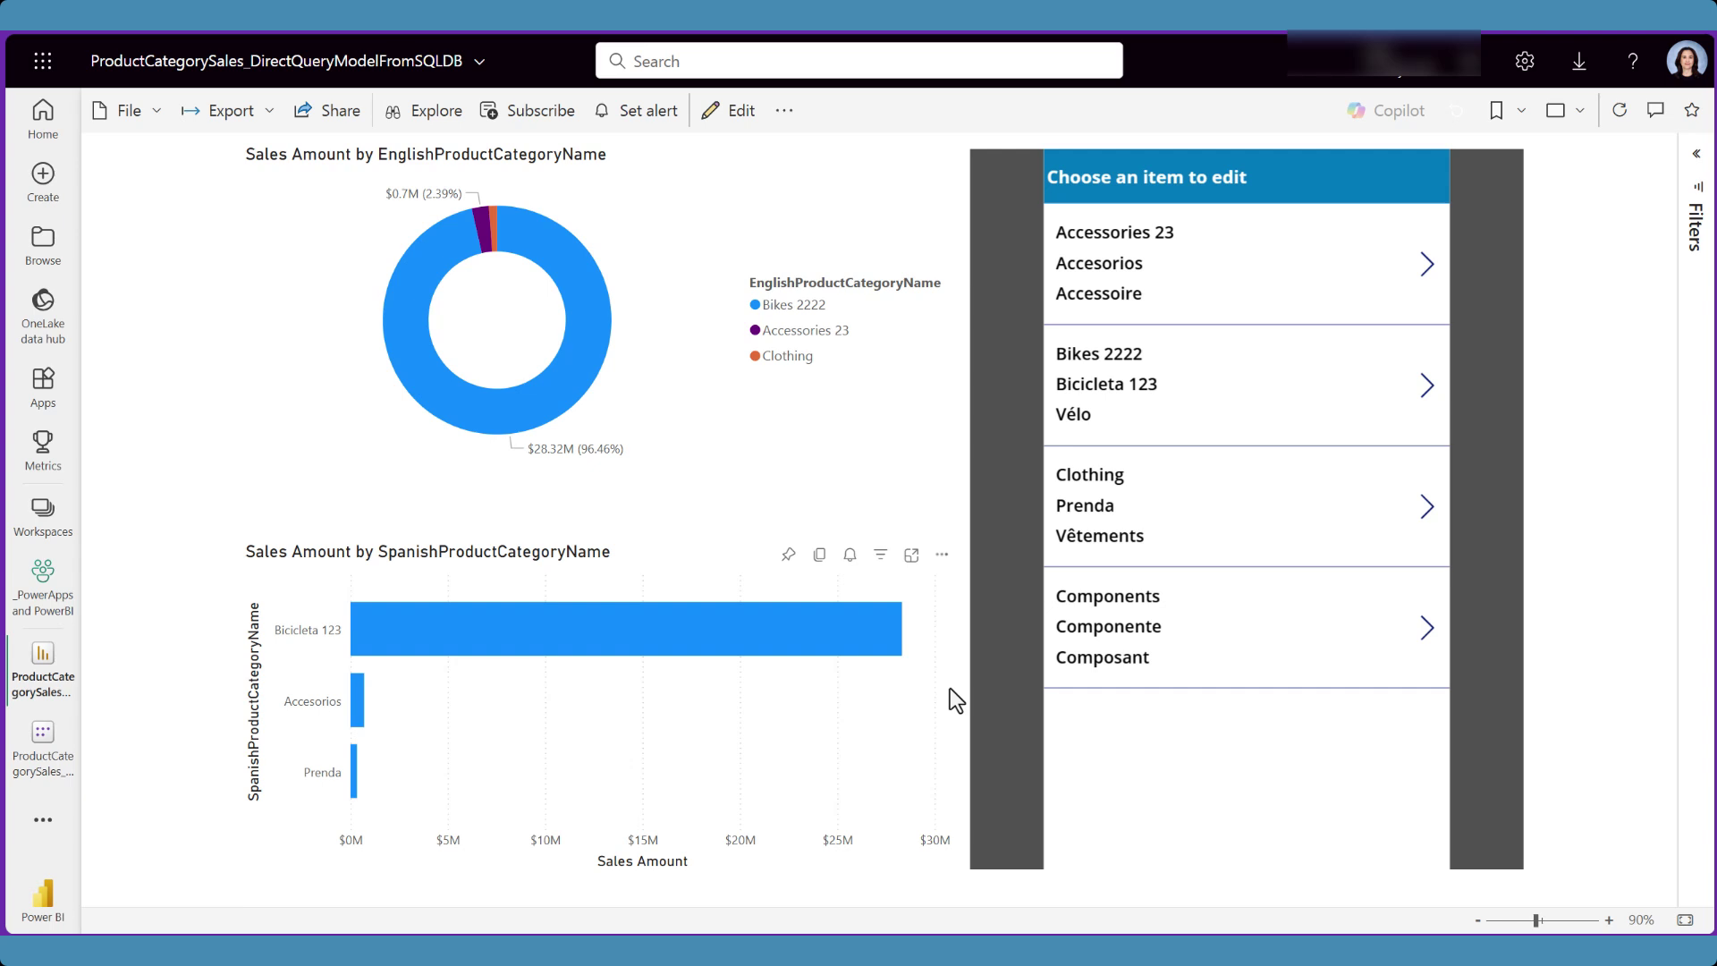
left_click(1518, 161)
left_click(1543, 179)
left_click(740, 114)
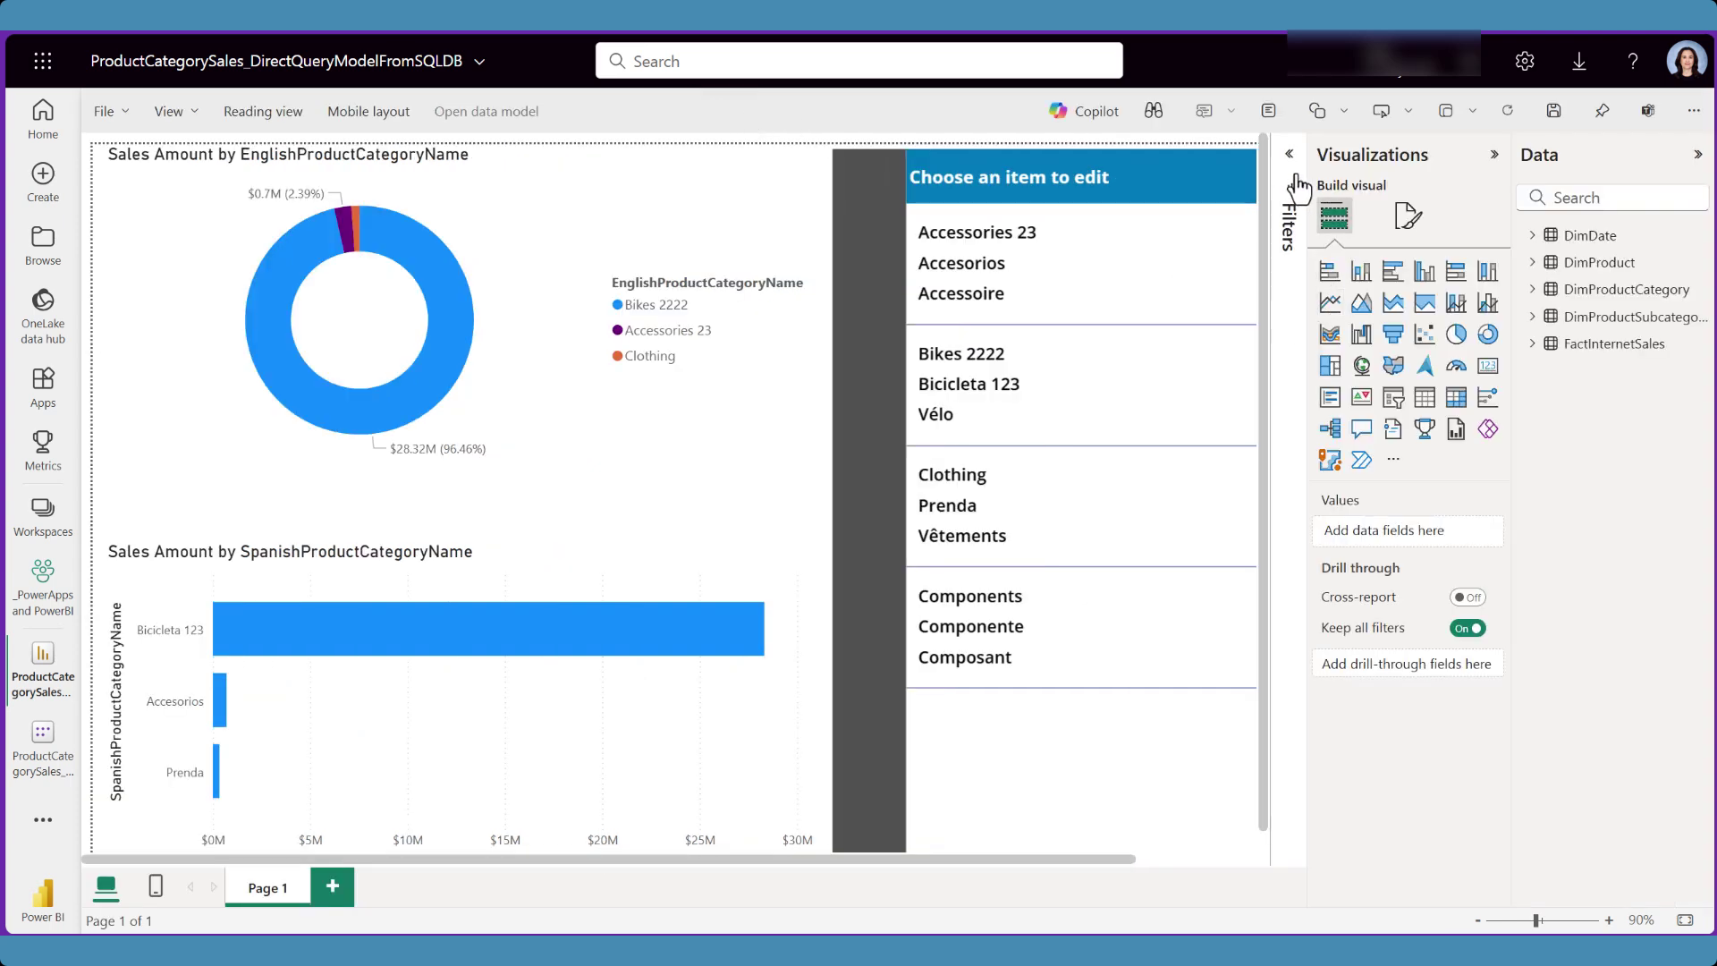
left_click(1487, 159)
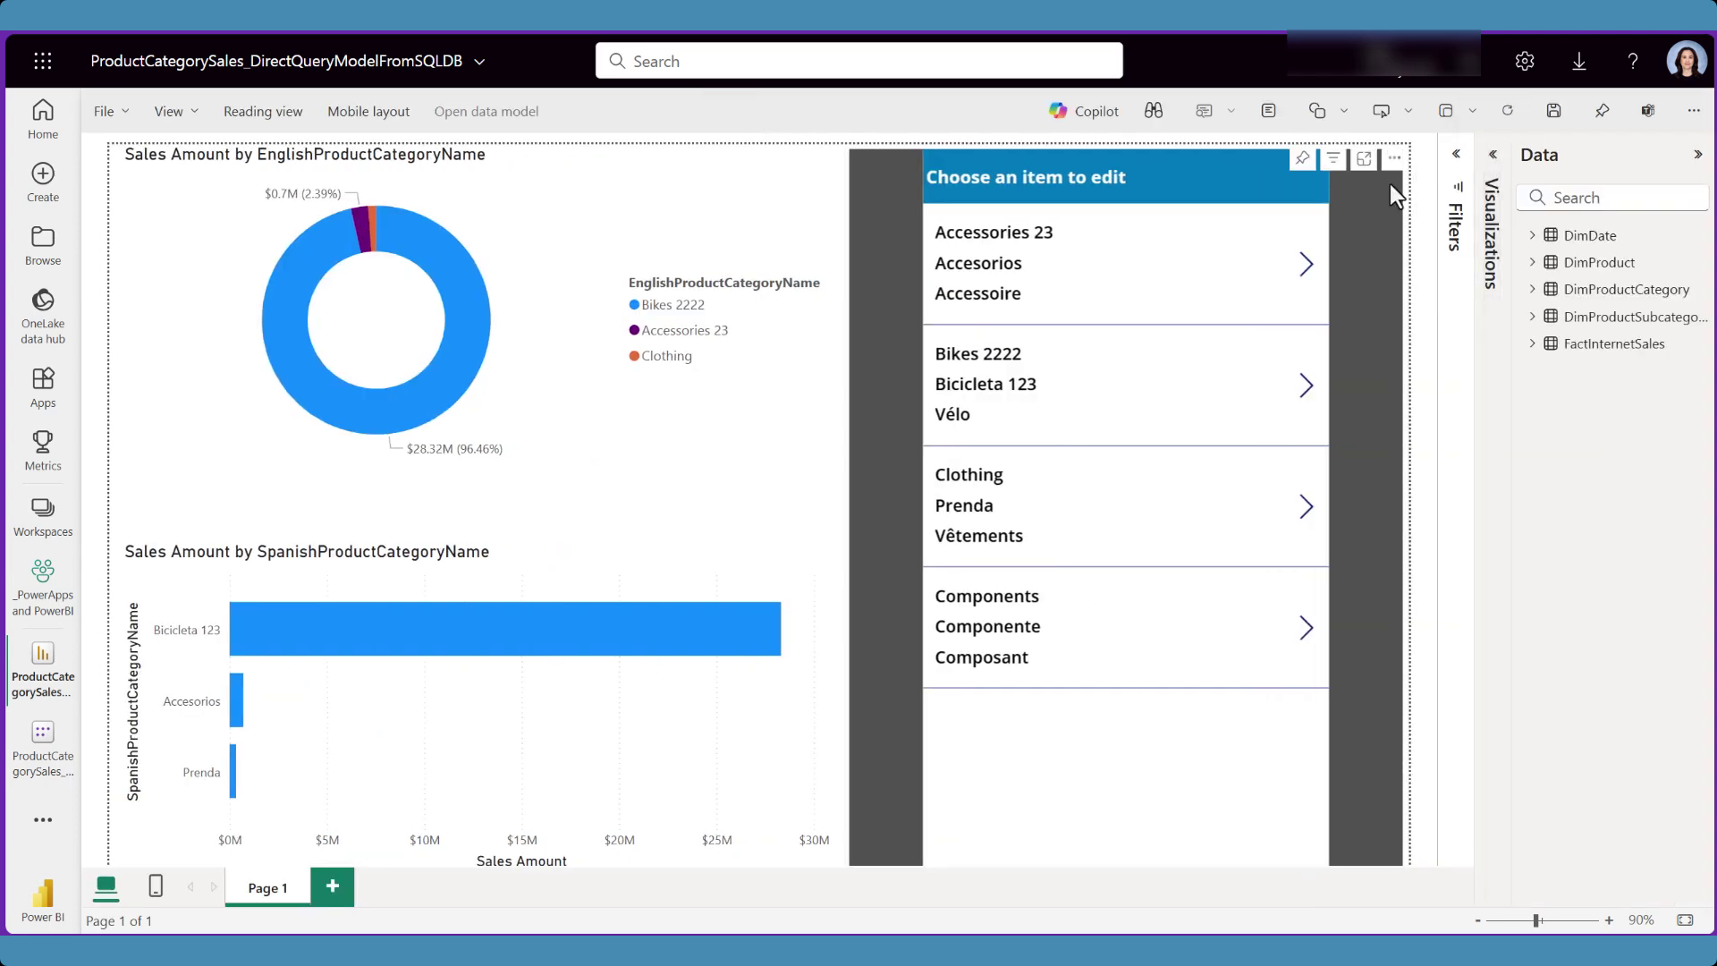
left_click(1395, 161)
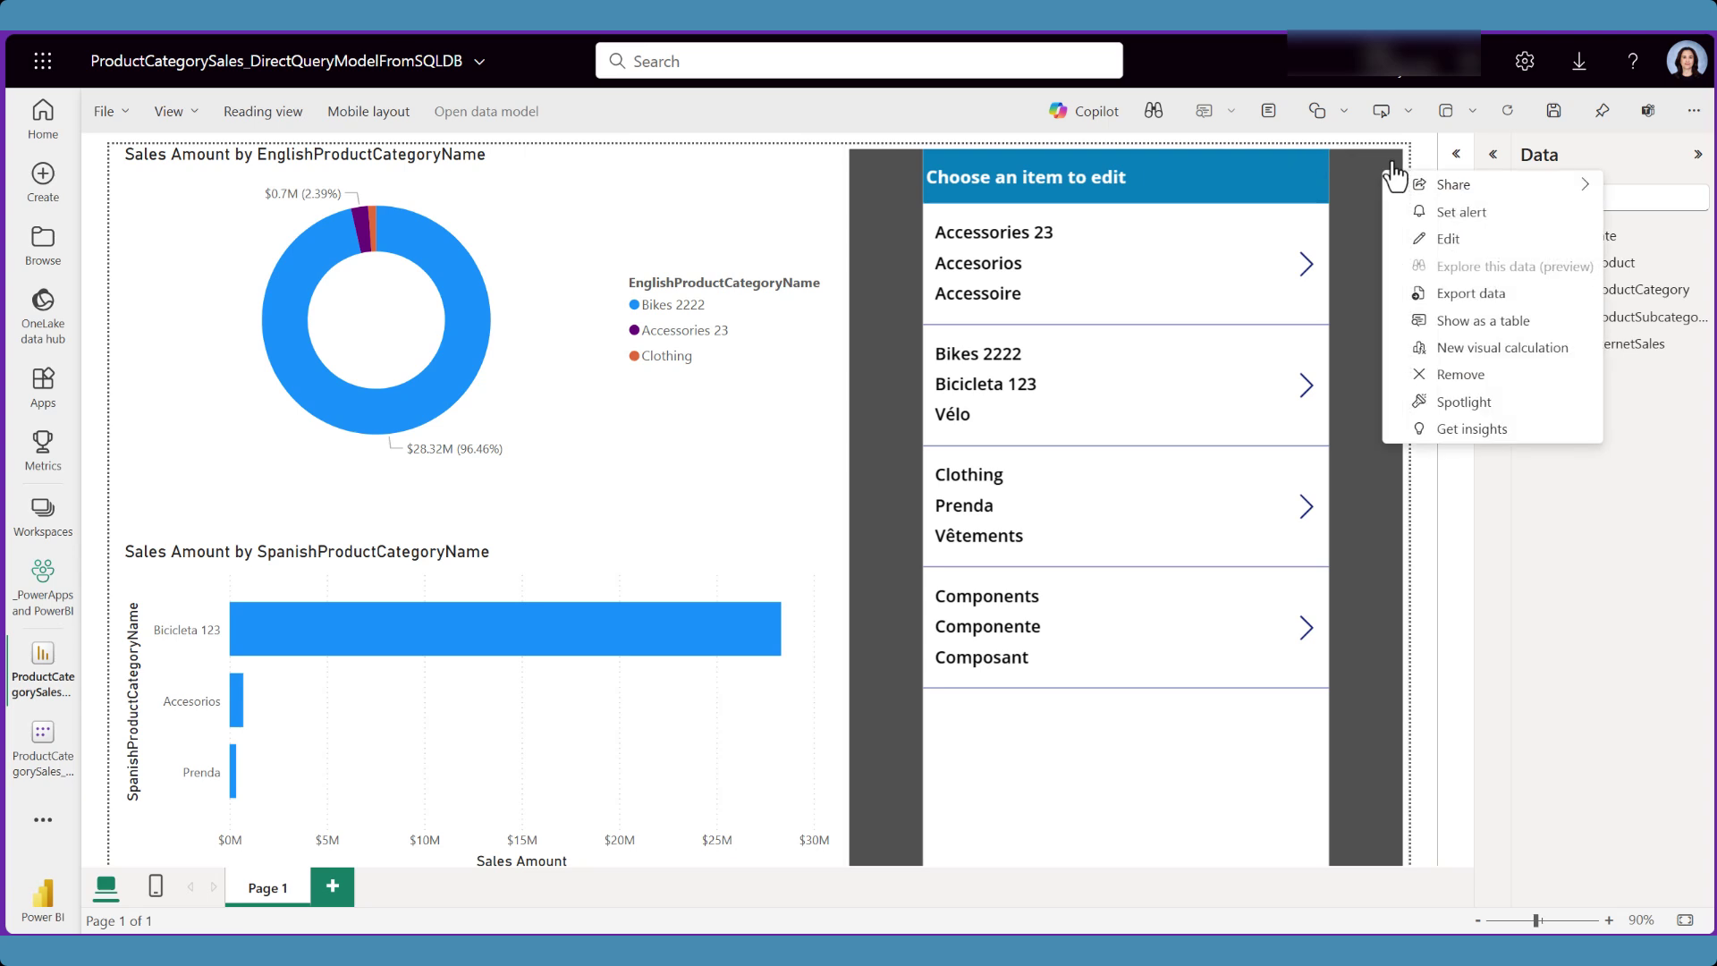
left_click(1461, 375)
left_click(1494, 154)
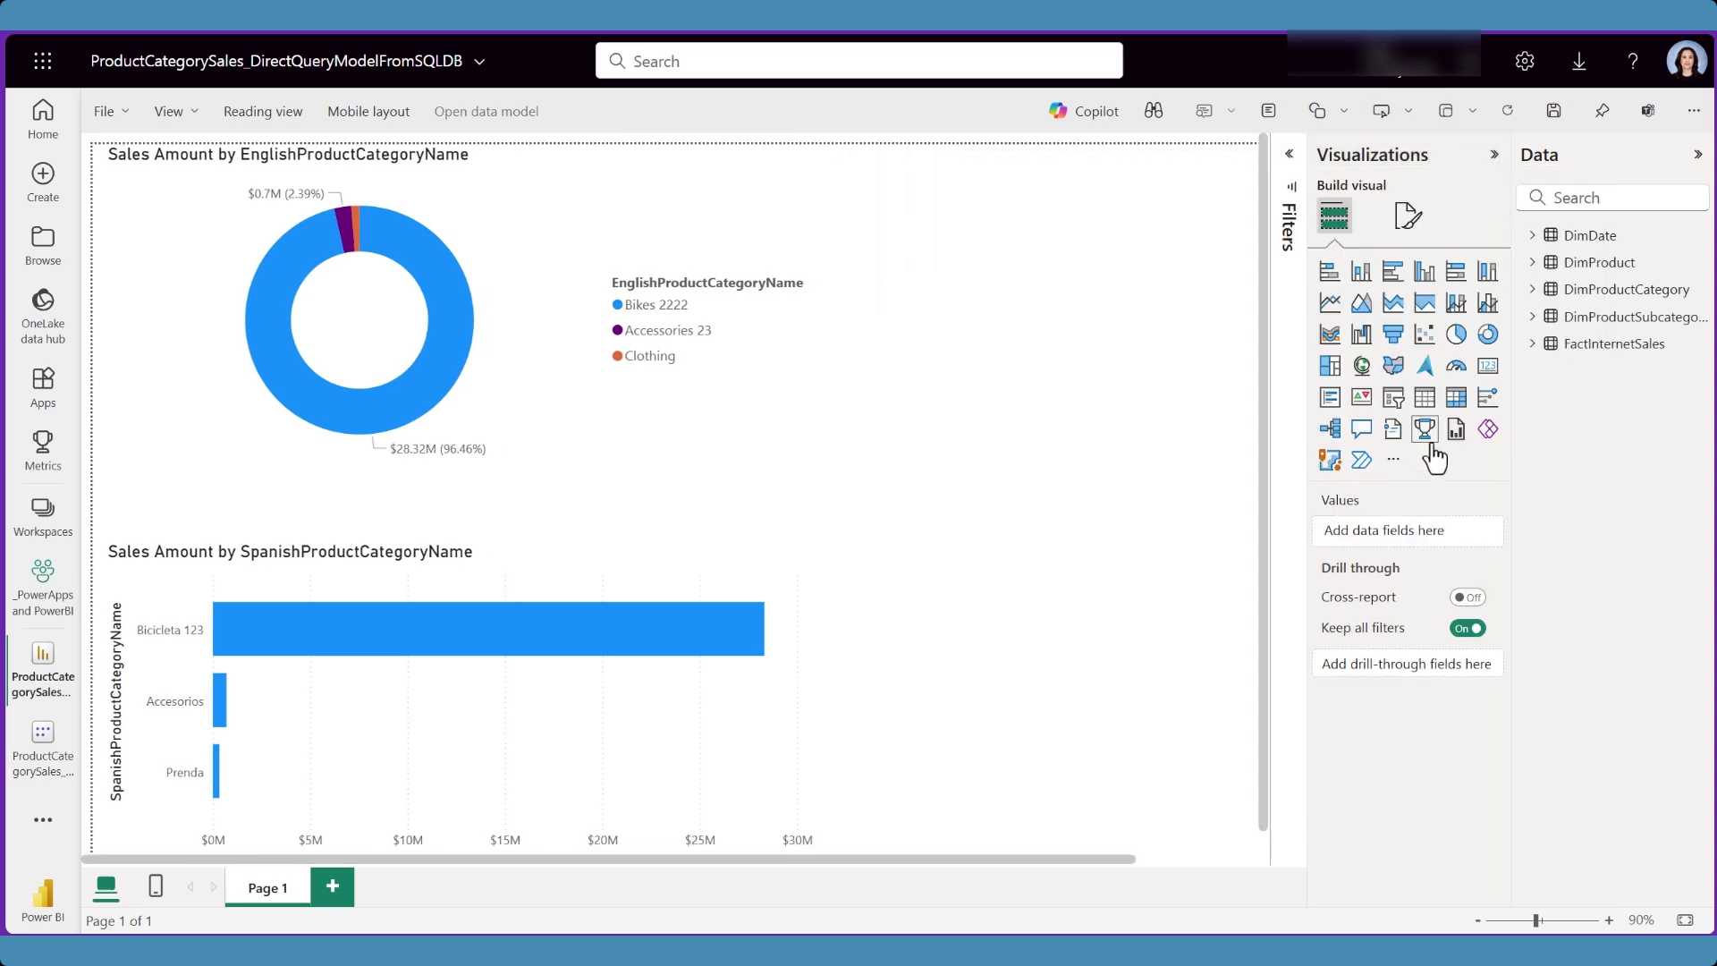
Step: Add a Power Apps visual to Page 1, extend it down the page, and give it all five DimProductCategory fields
left_click(1490, 441)
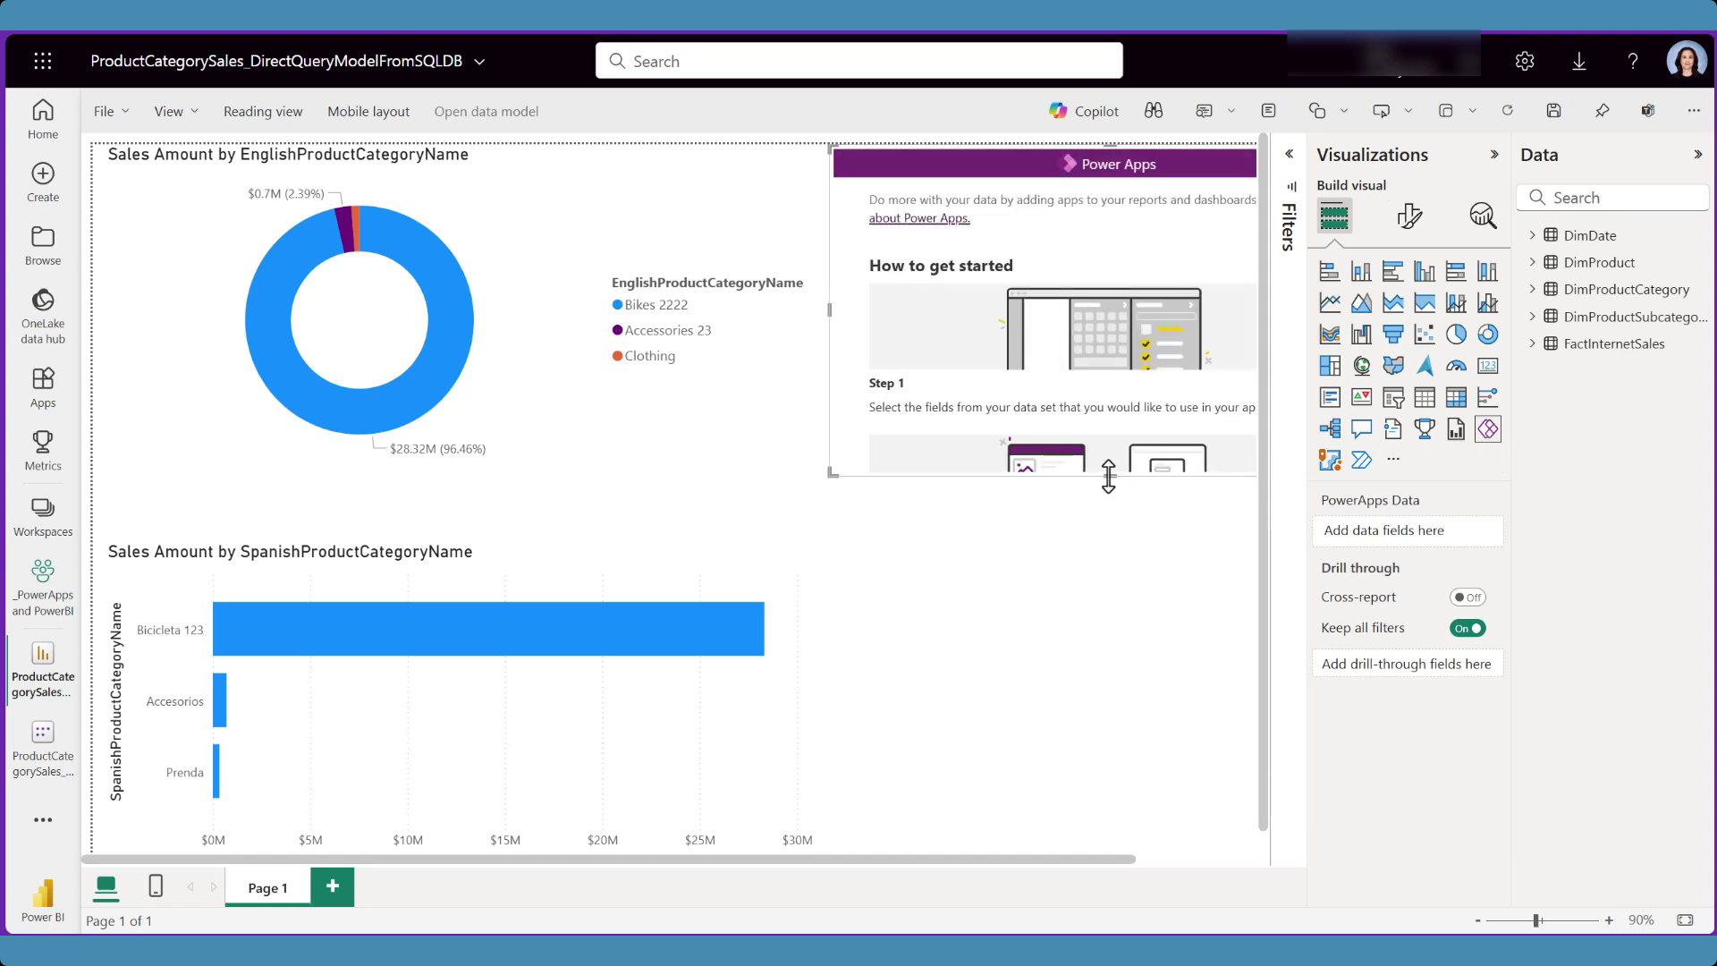
left_click(1533, 289)
left_click(1567, 317)
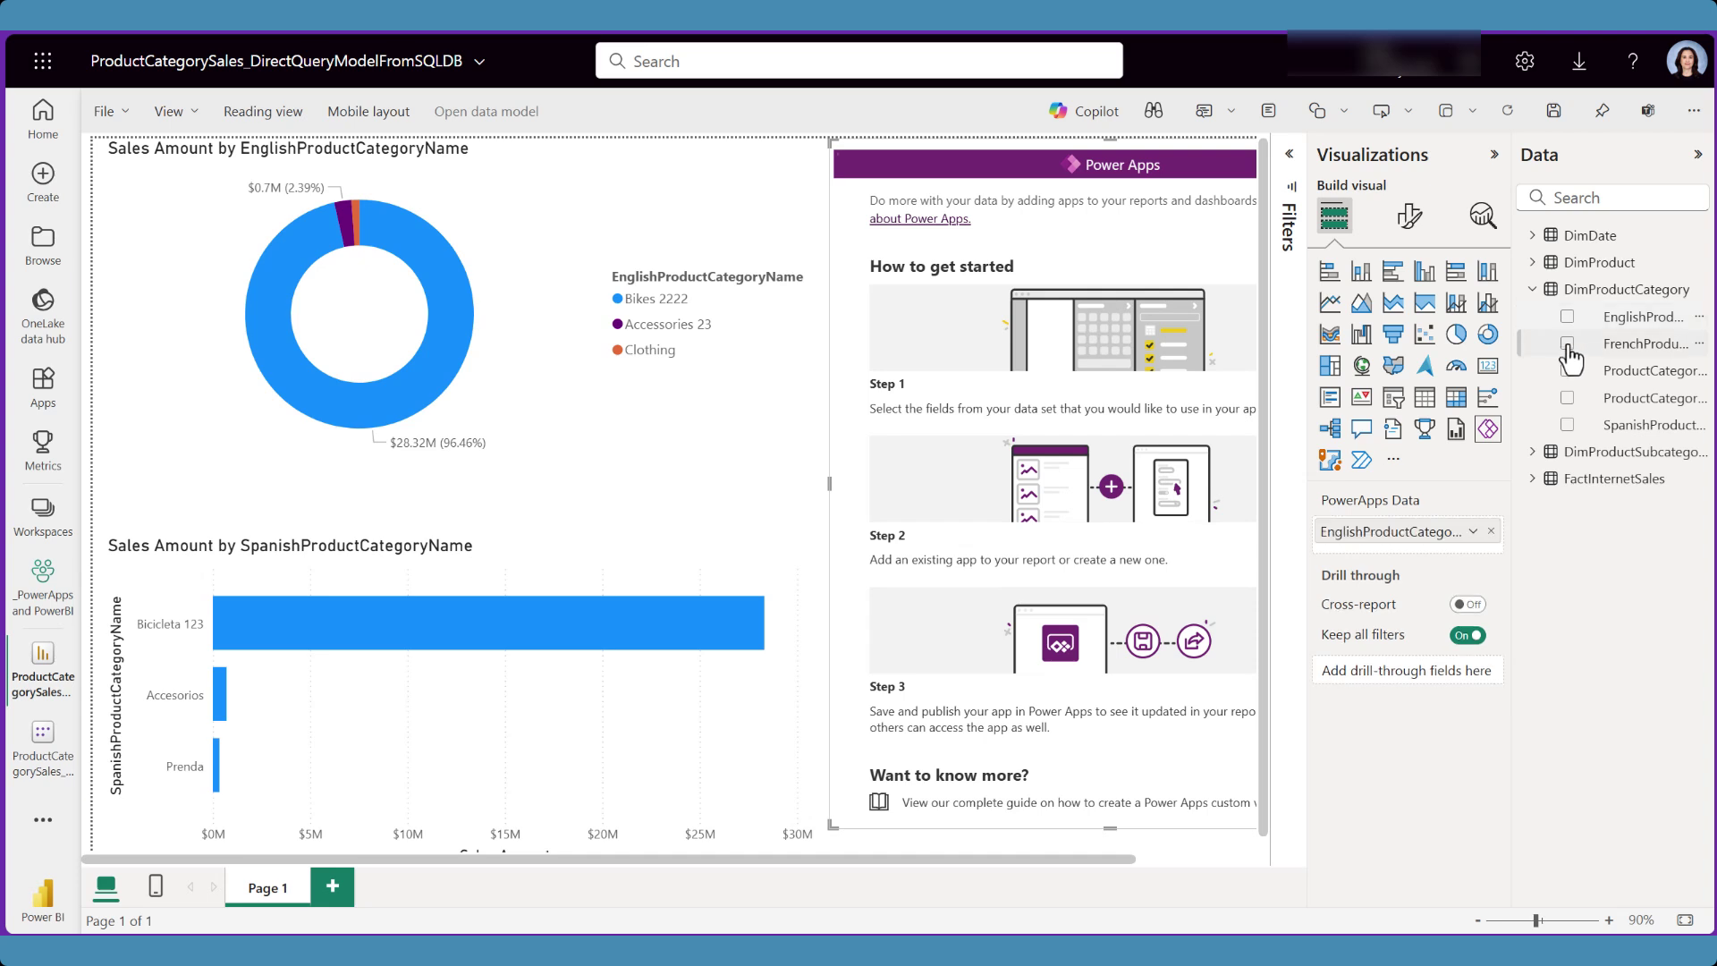
left_click(1567, 344)
left_click(1567, 370)
left_click(1567, 398)
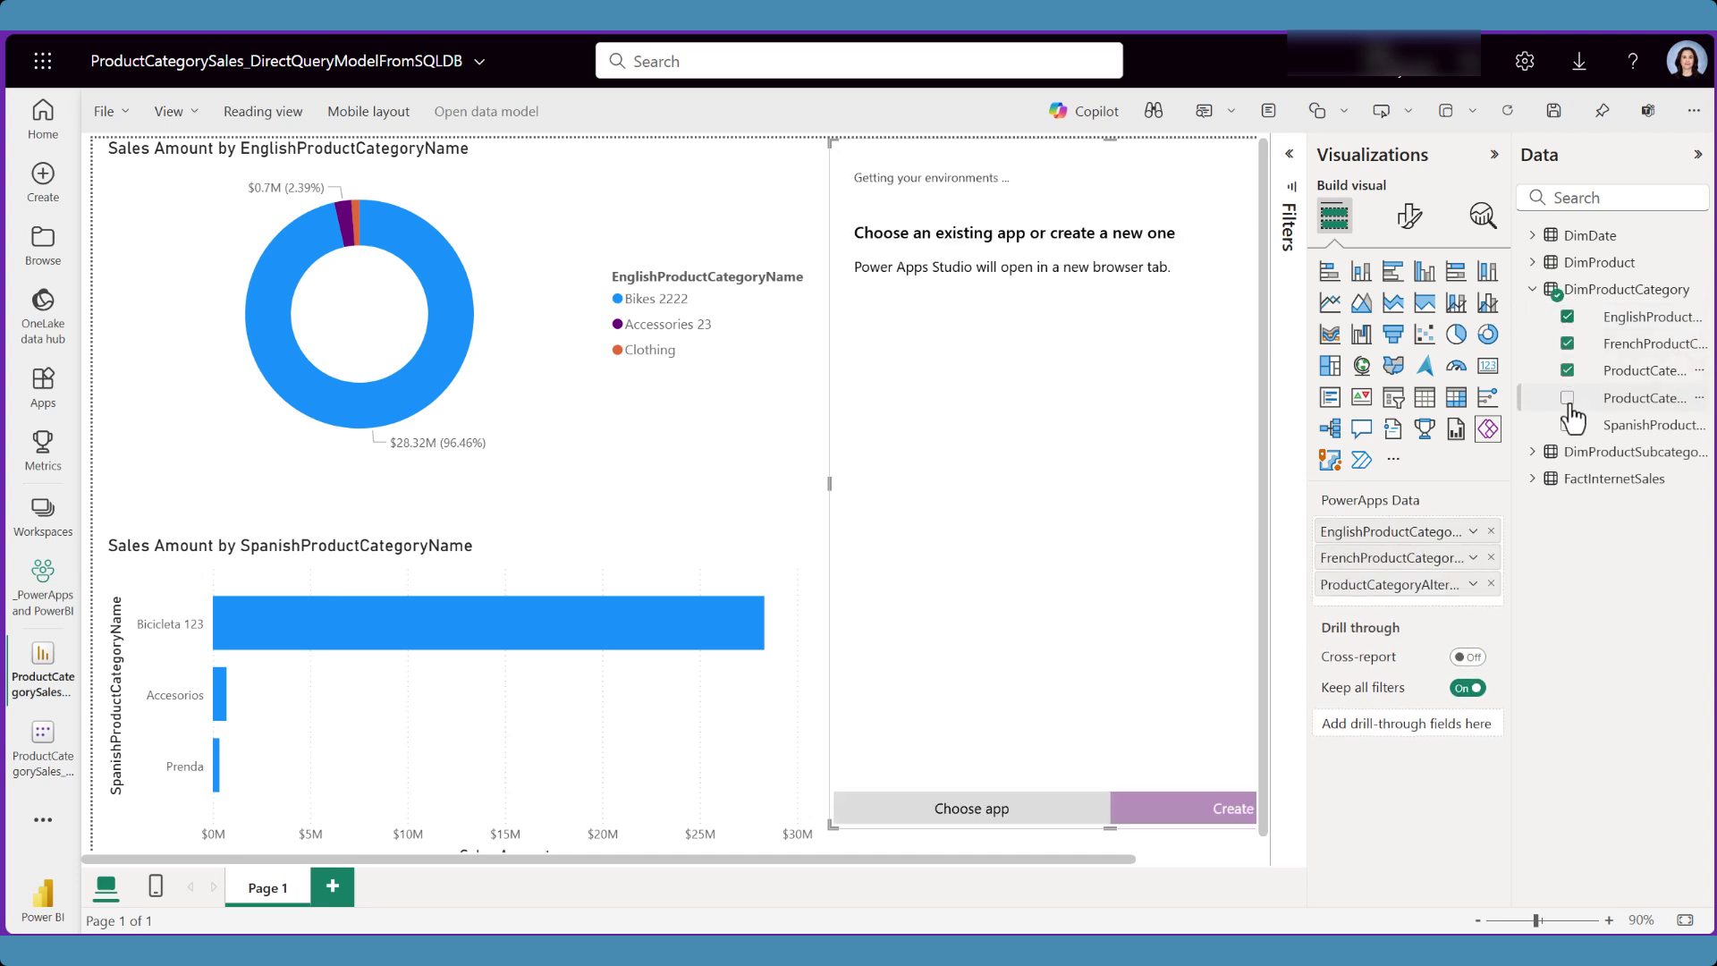
left_click(1567, 426)
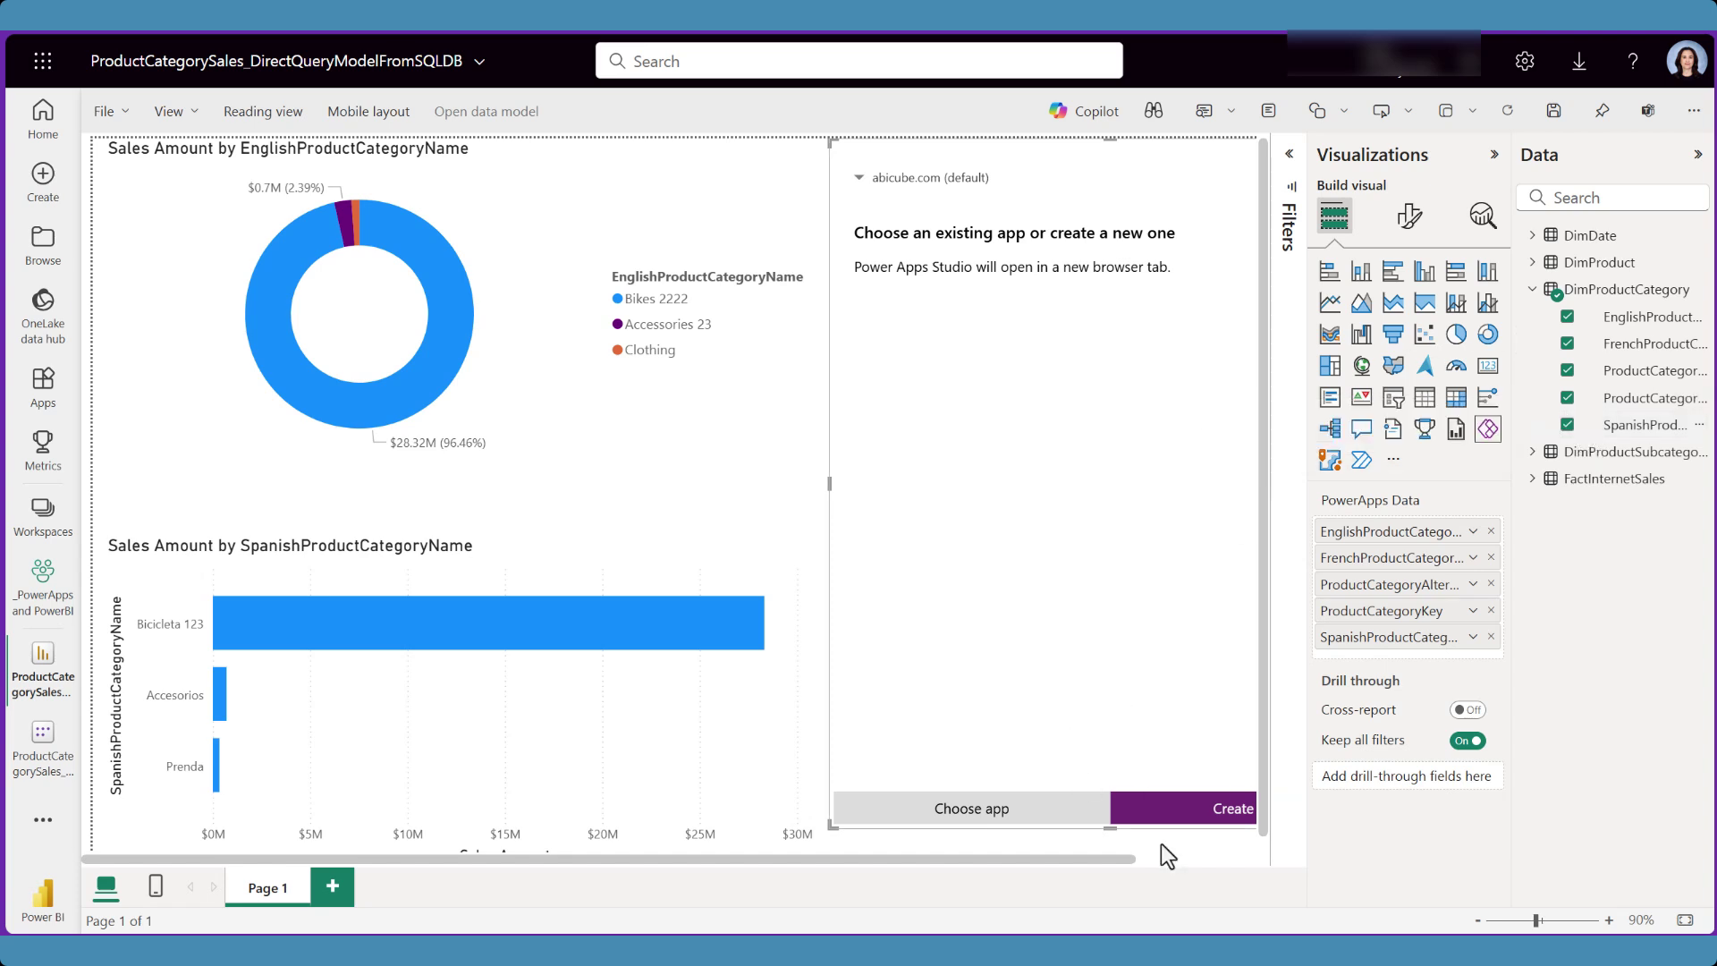
Step: Create a new app from the Power Apps visual and dismiss the introduction in Power Apps Studio
left_click_drag(1101, 862, 1214, 862)
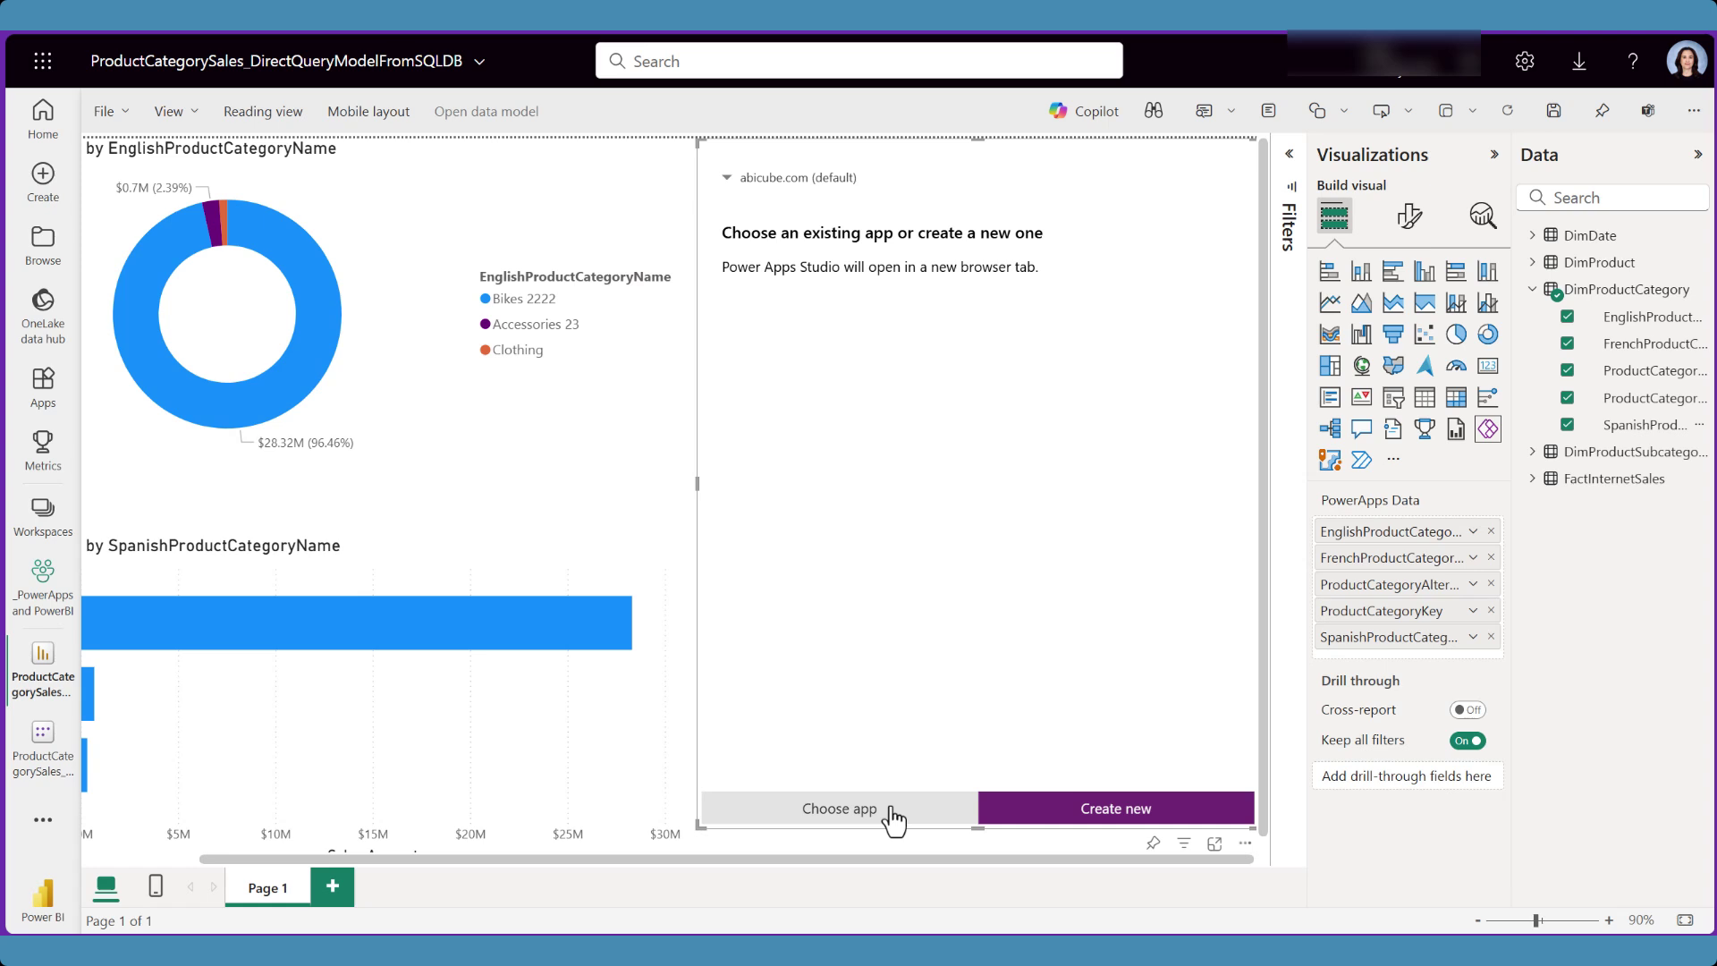
left_click(1061, 816)
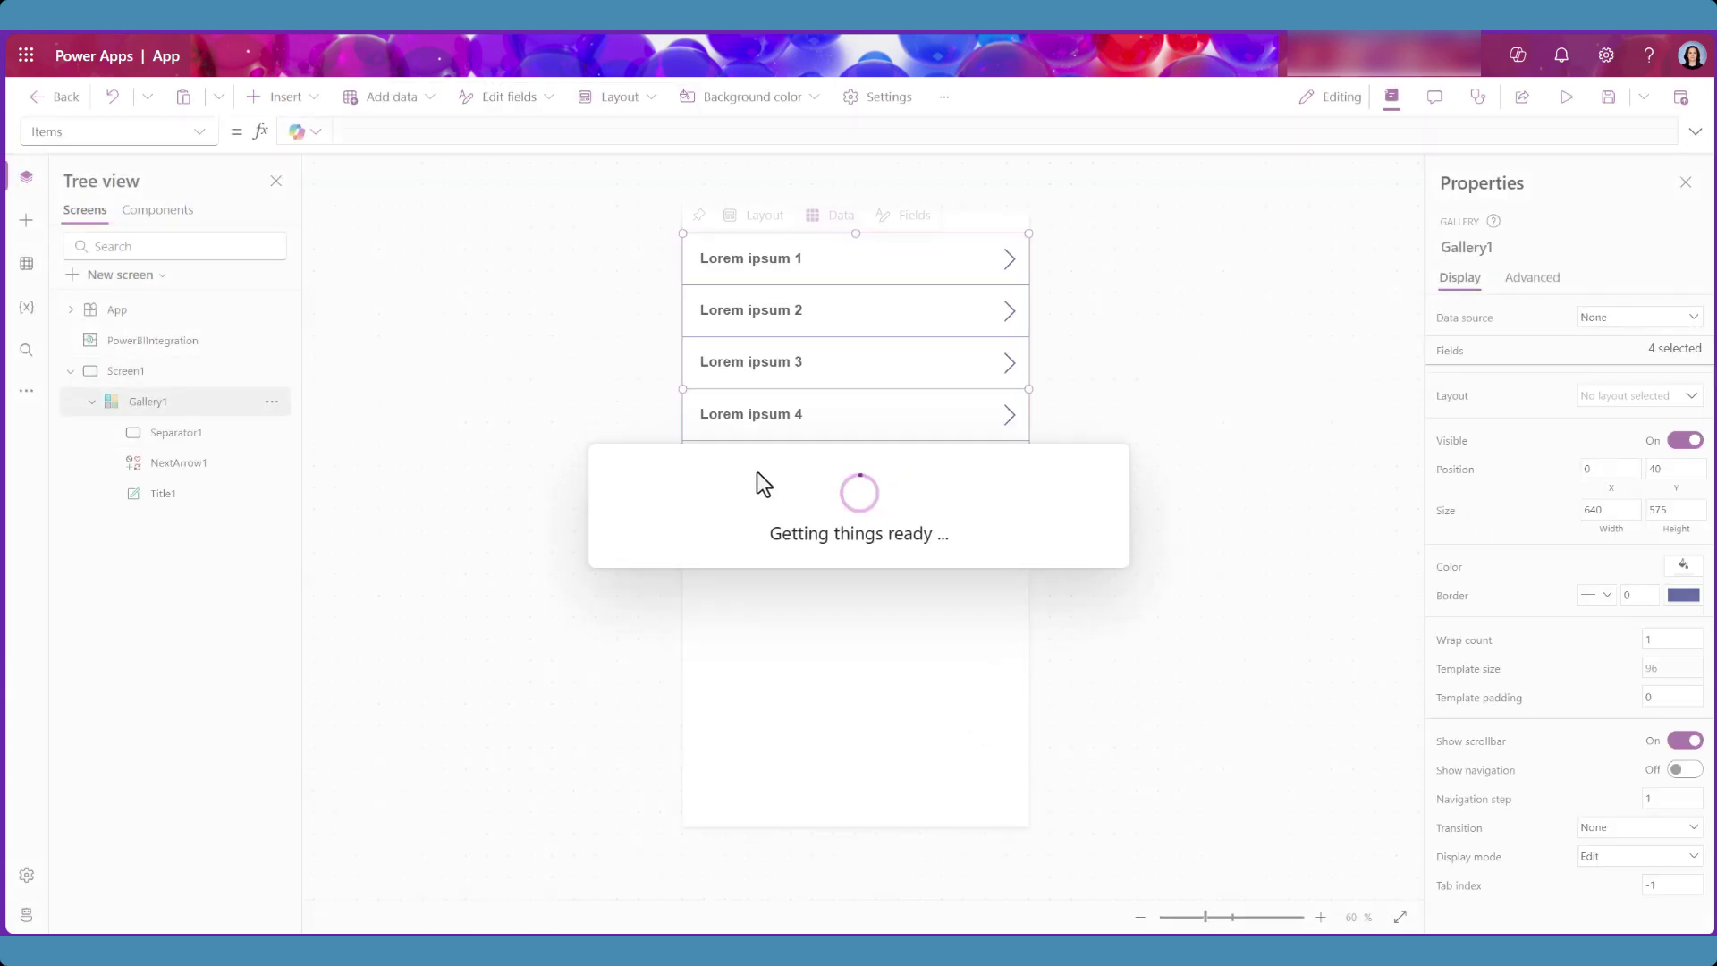
left_click(1053, 618)
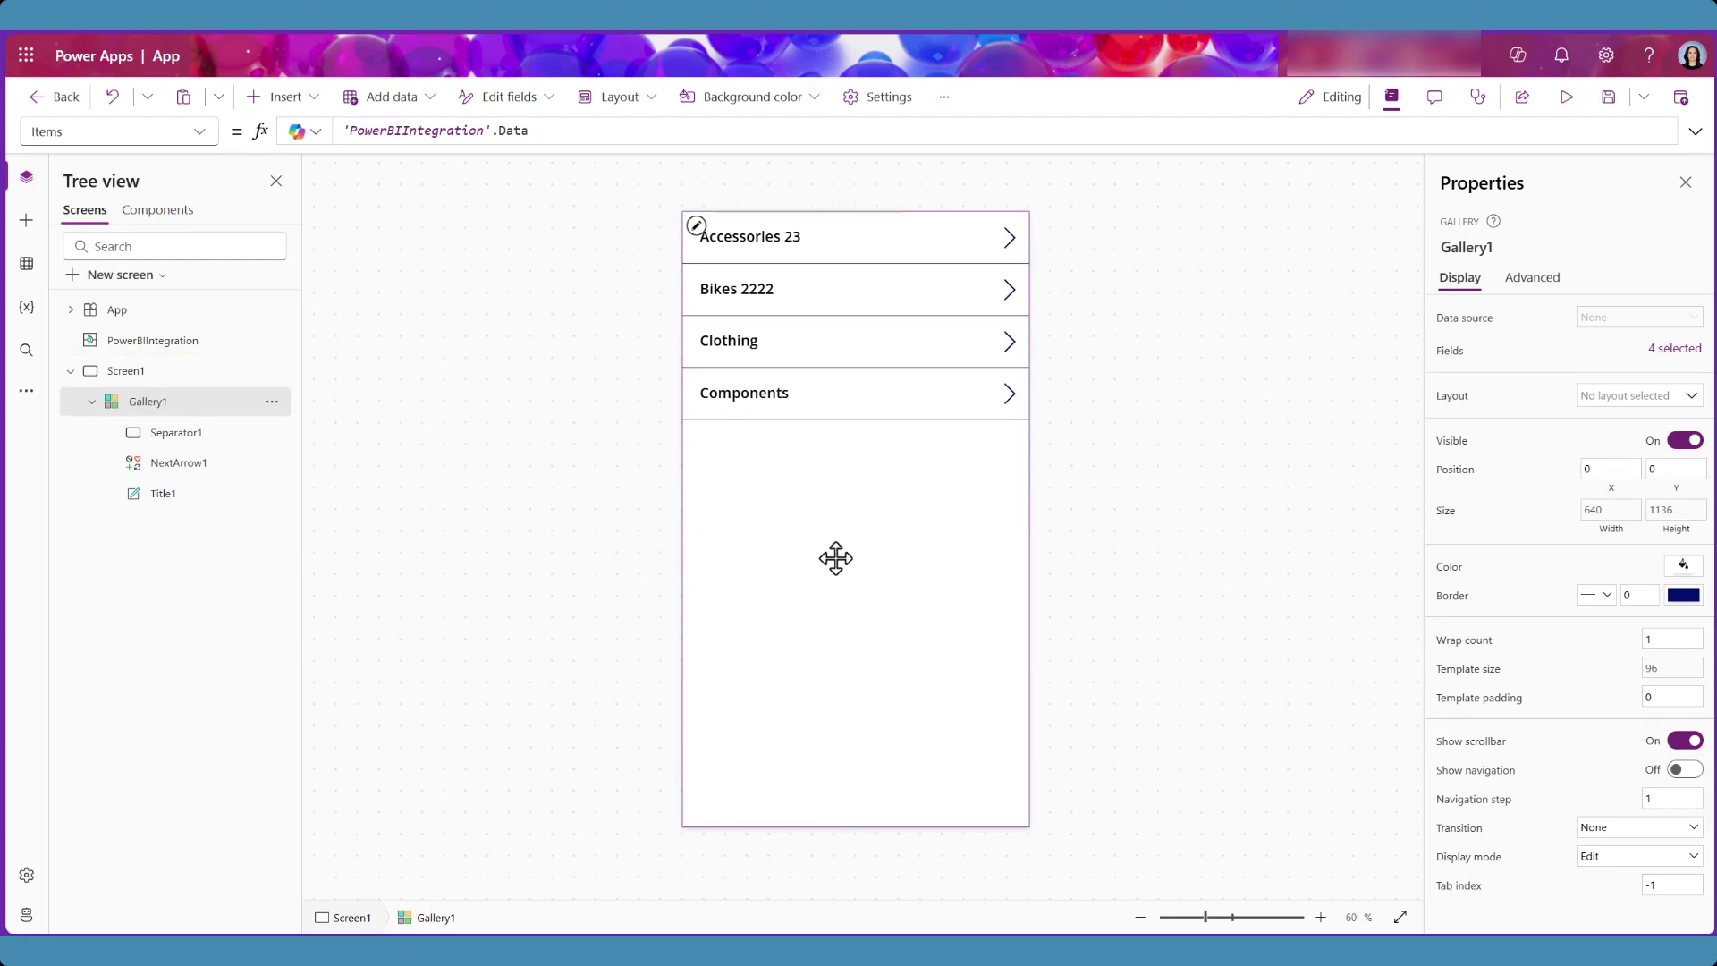
Step: Lower the top edge of Gallery1 to a Y position of about 93 and enlarge its item template to about 222
left_click_drag(851, 212, 857, 262)
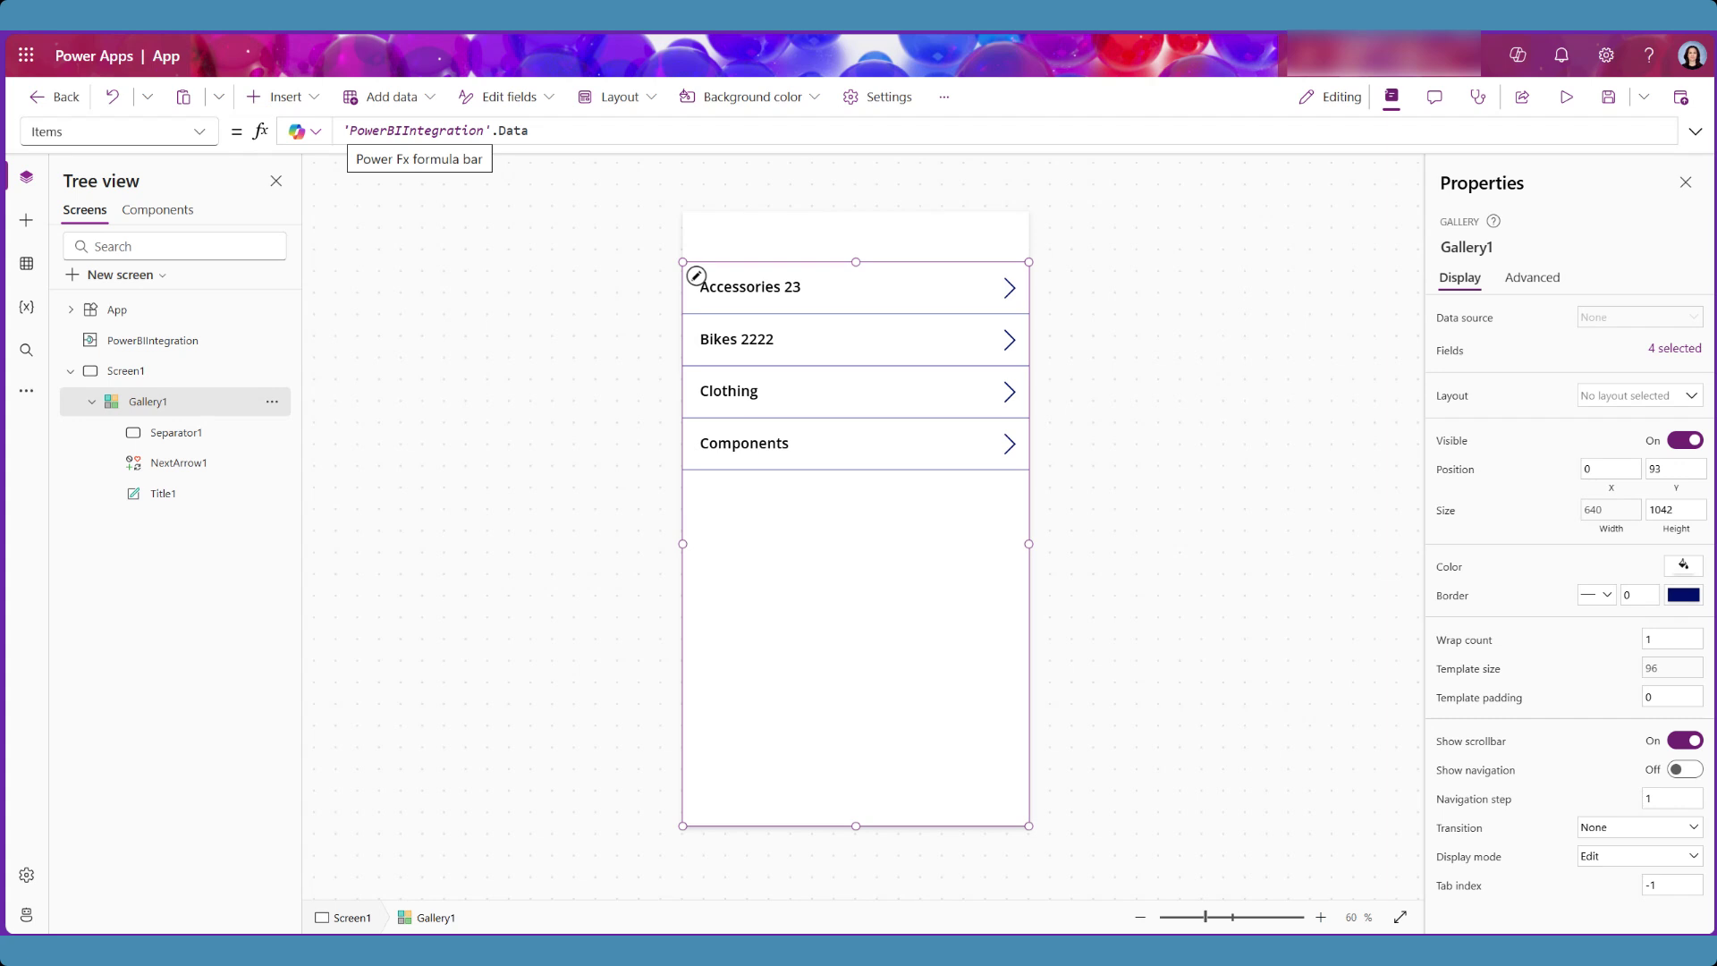
left_click(855, 308)
left_click_drag(856, 312, 858, 382)
Step: Duplicate the gallery's title label twice, placing one copy beside the original near the arrow and the other beneath it
left_click(748, 324)
left_click_drag(747, 324, 926, 303)
key("ctrl+c")
key("ctrl+v")
key("ctrl+v")
left_click(712, 295)
left_click(761, 327)
left_click_drag(761, 328, 753, 327)
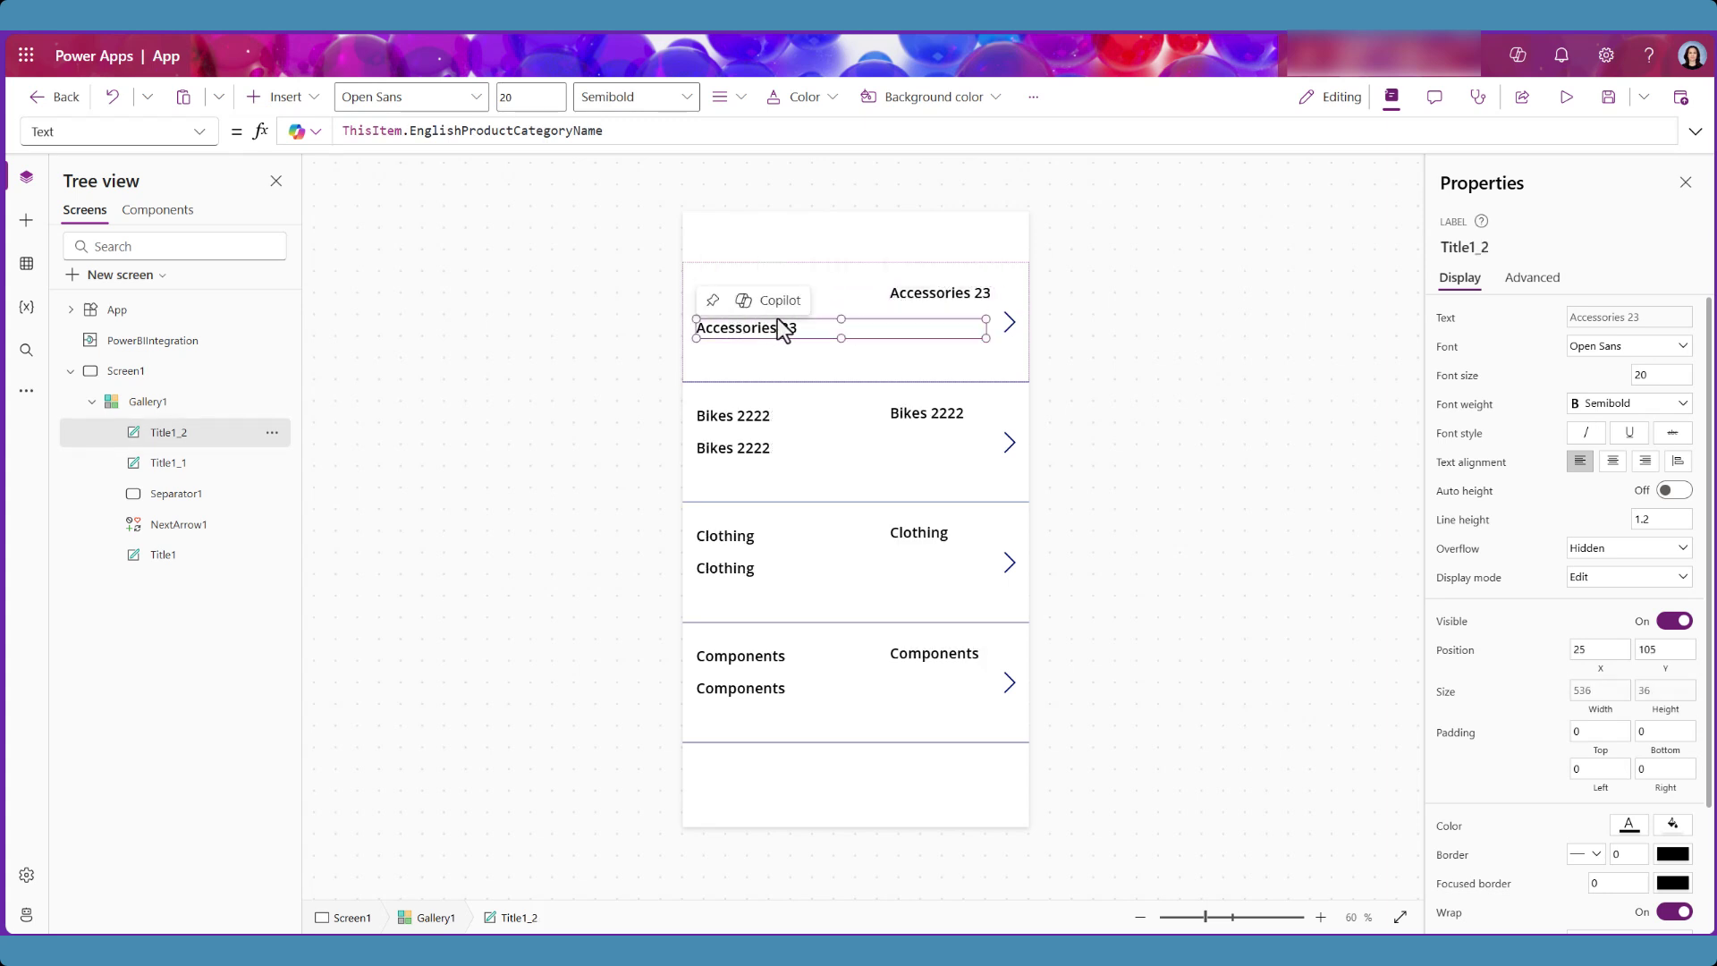
Step: Bind the label beneath the title to ThisItem.SpanishProductCategoryName and the label near the arrow to ThisItem.ProductCategoryKey
left_click_drag(410, 132, 536, 132)
type("SpanishProductCat")
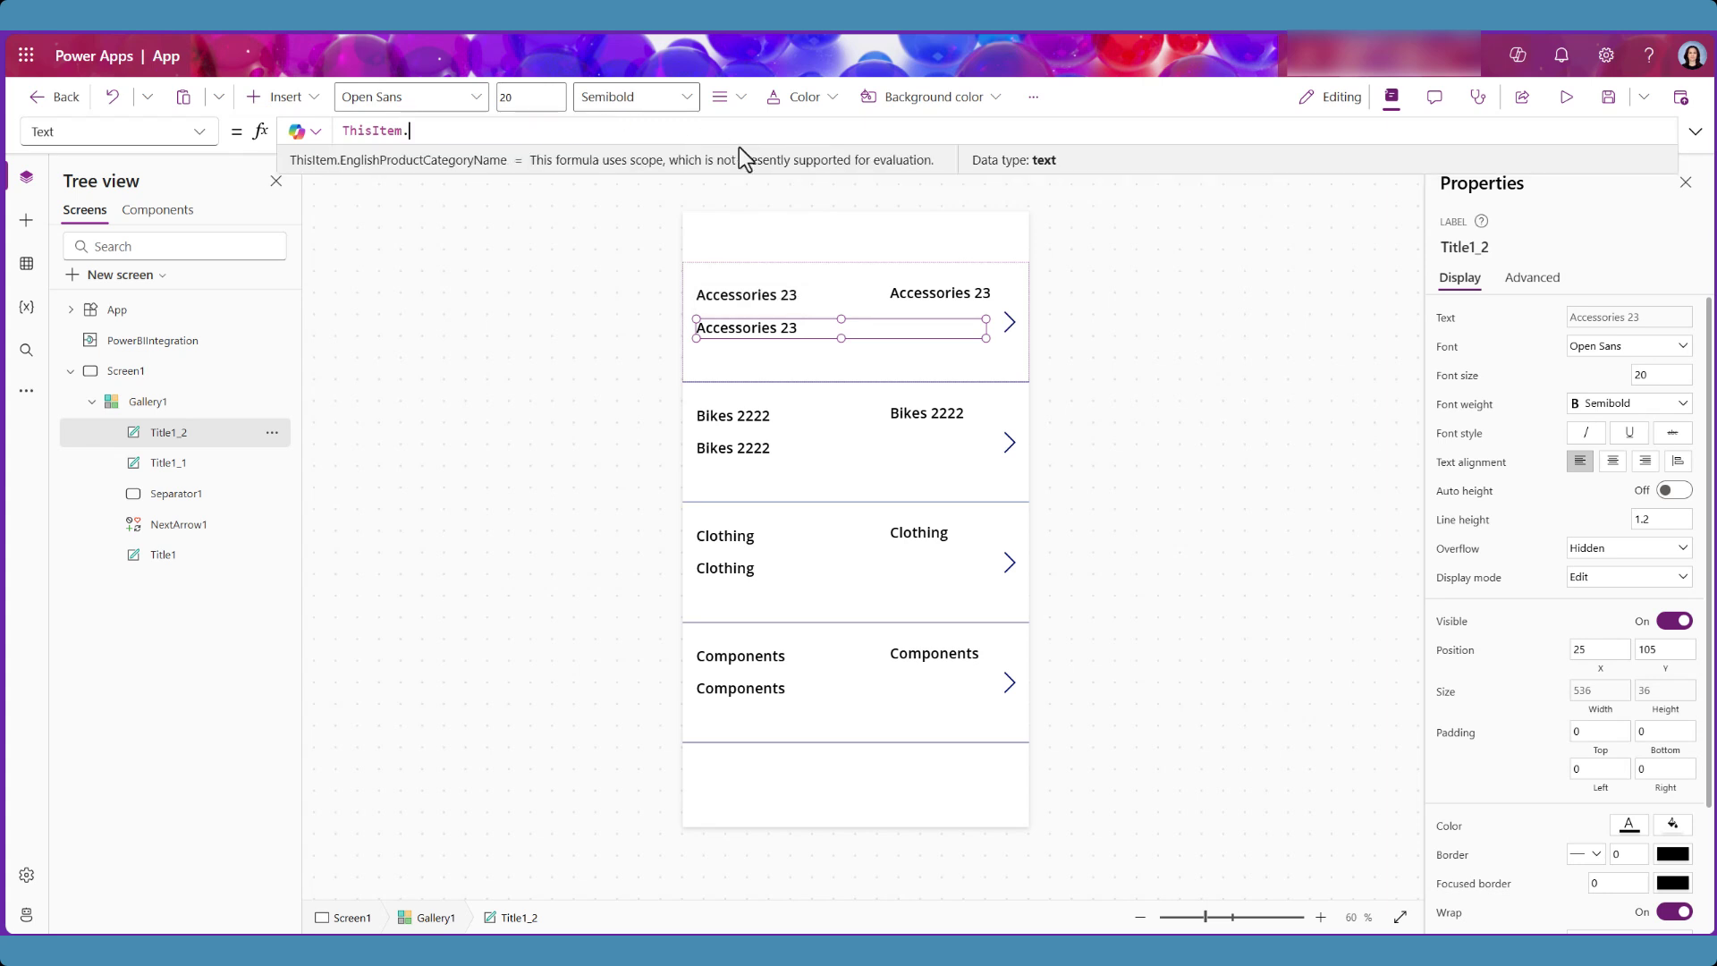
left_click(941, 296)
left_click_drag(413, 131, 682, 128)
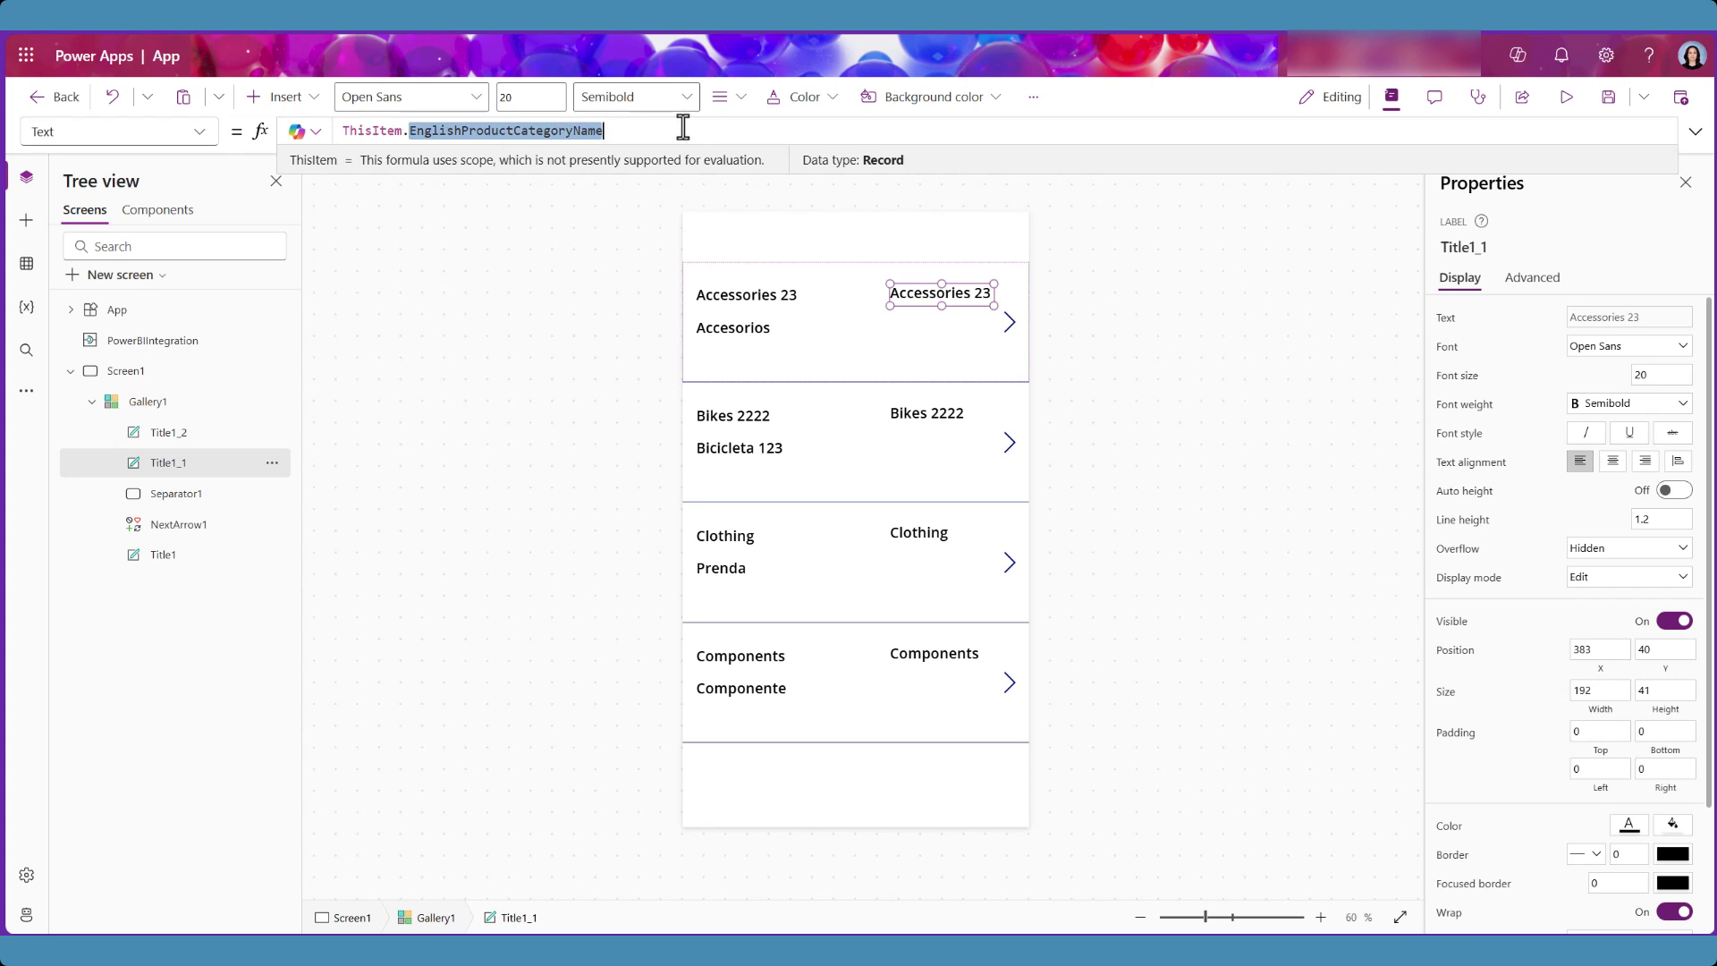
type("pro")
key("Down")
key("Tab")
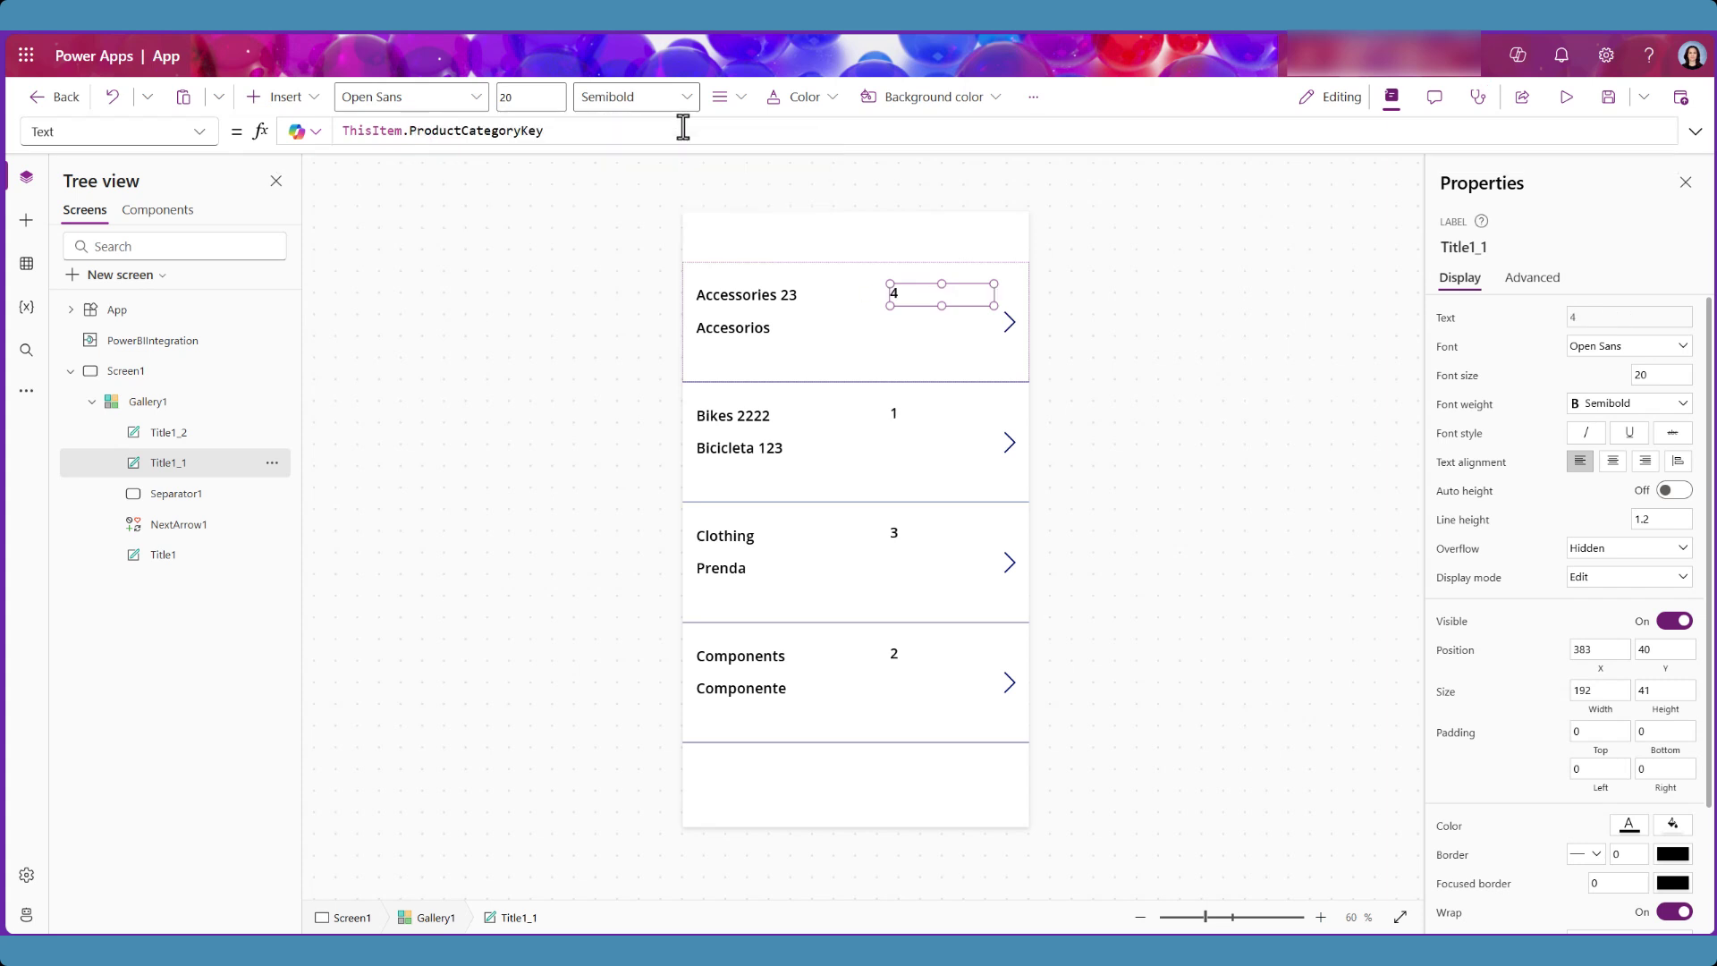
left_click(876, 339)
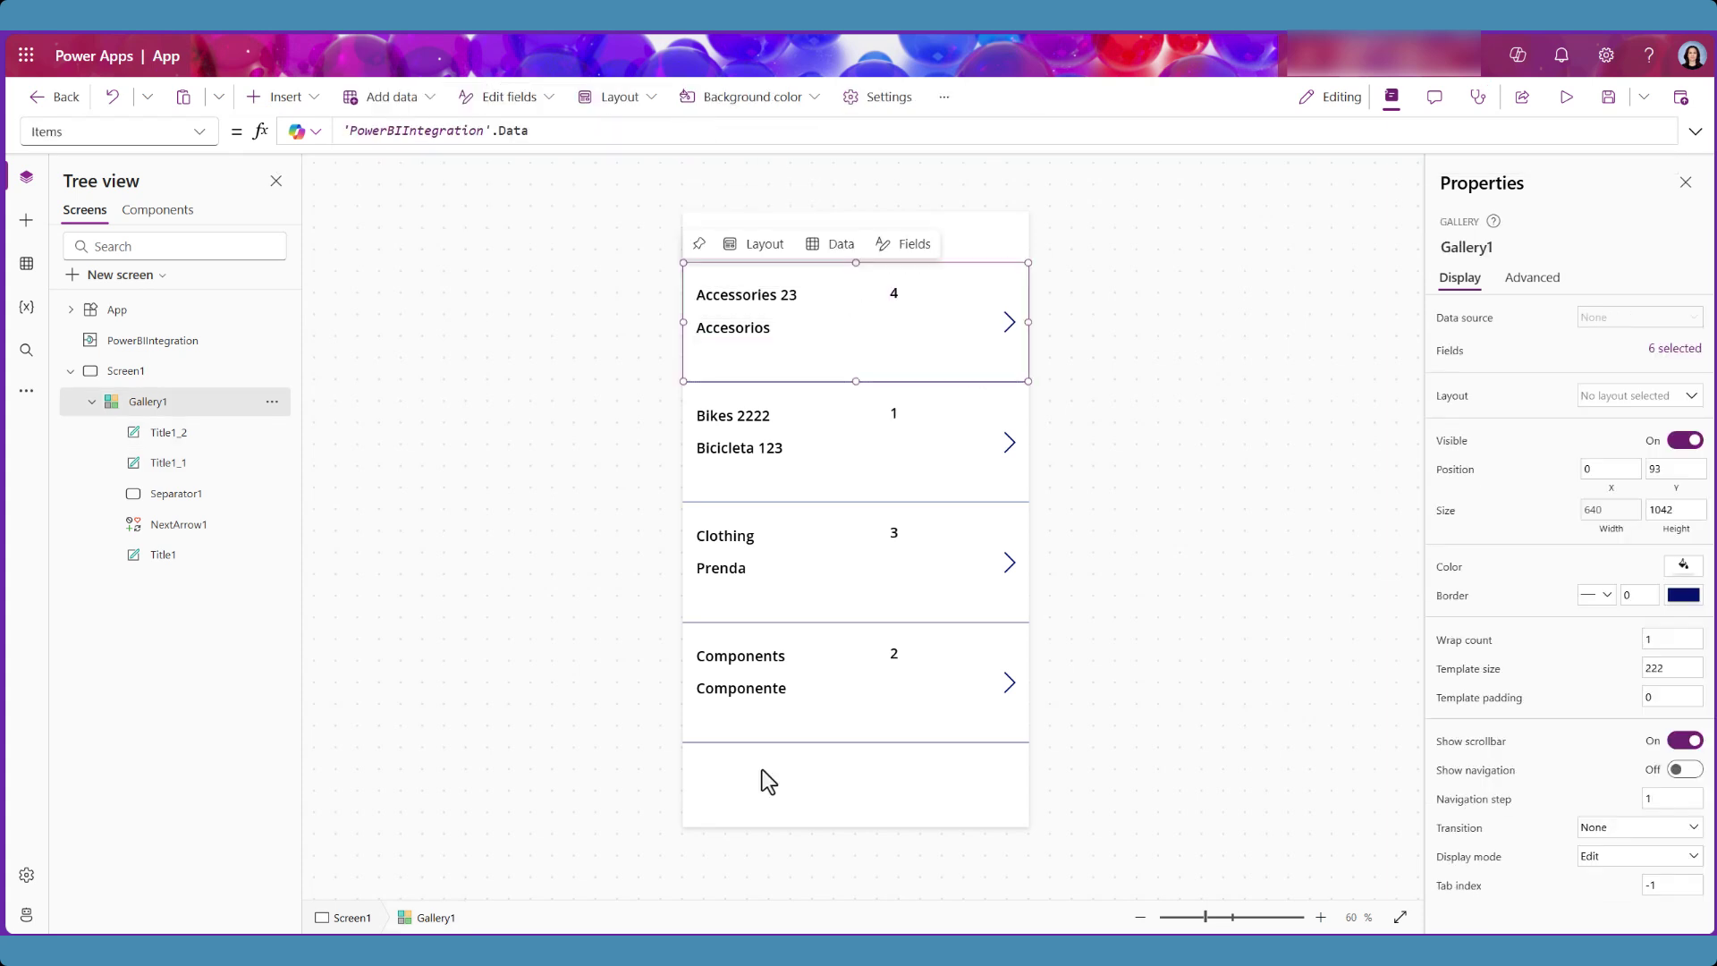
Step: Add a new screen to the app using the Form template
left_click(158, 373)
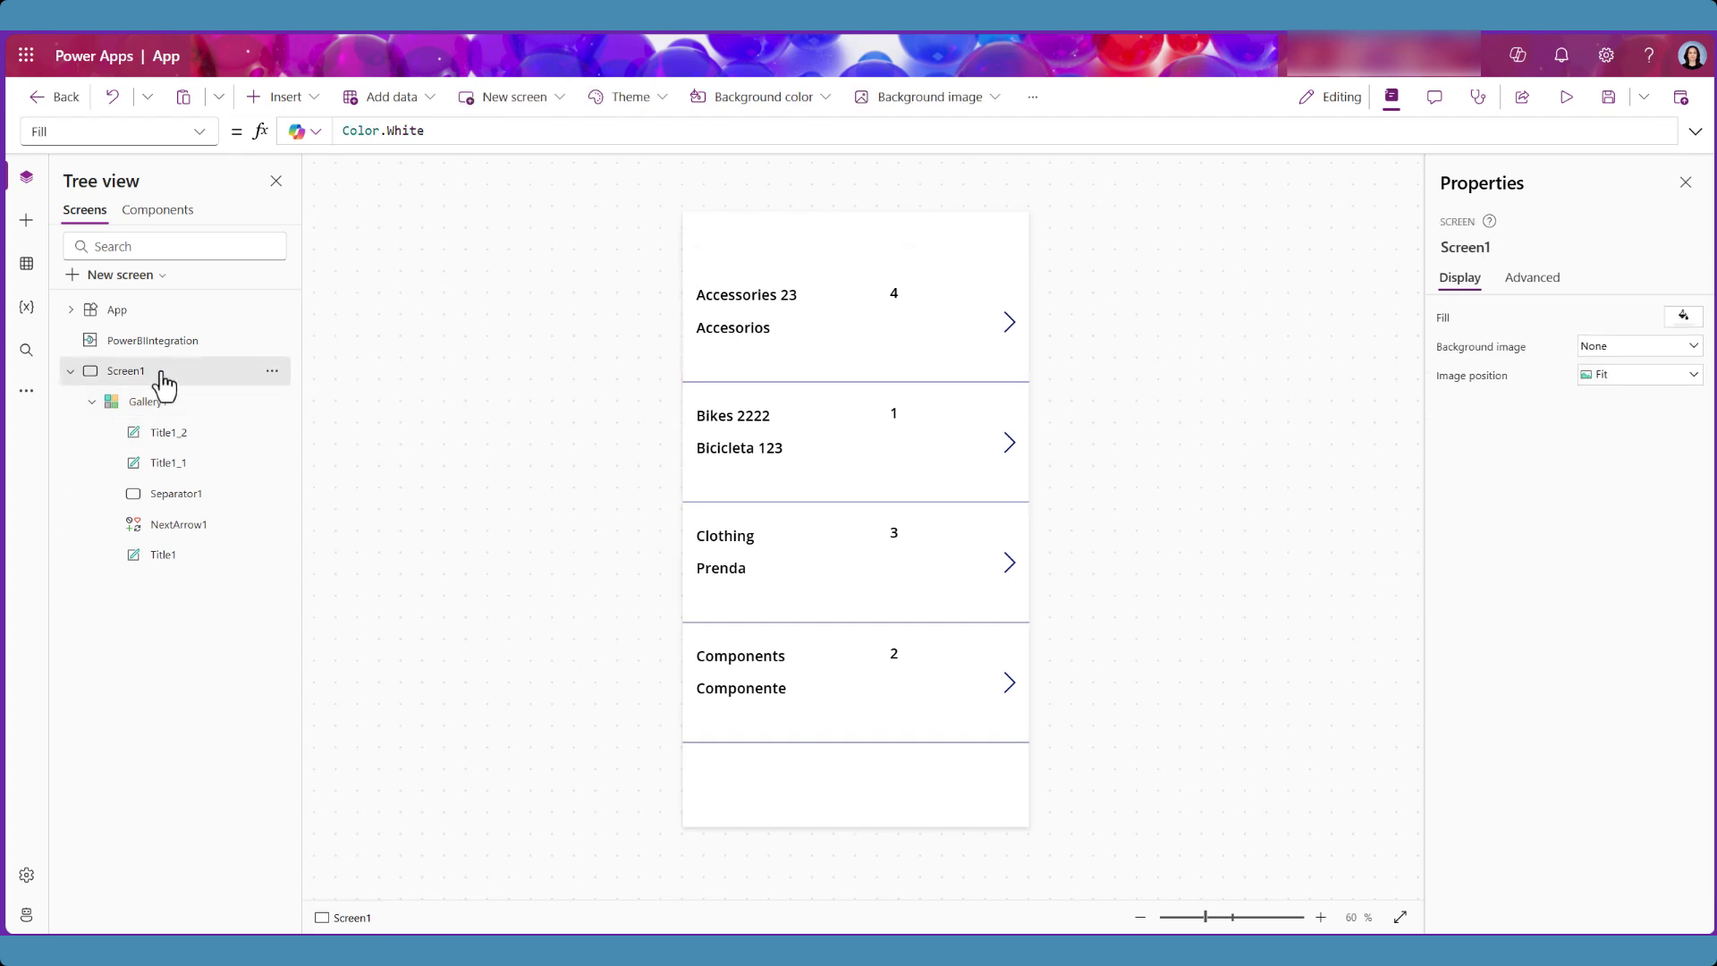
left_click(541, 100)
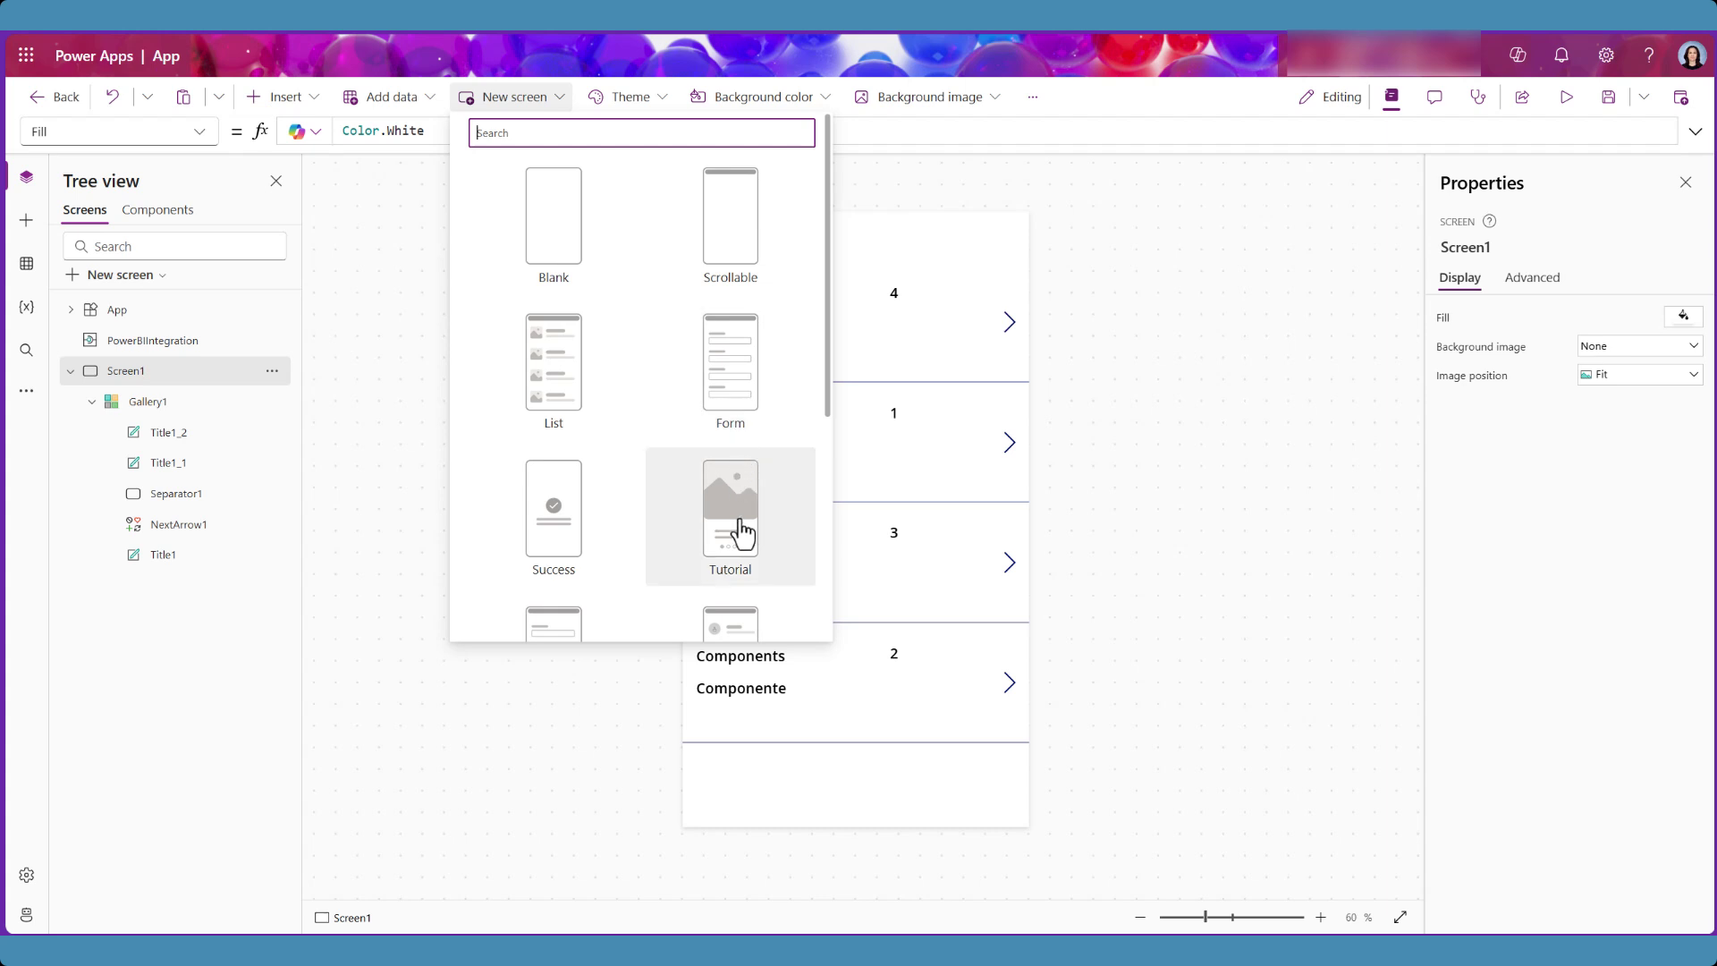
left_click(742, 401)
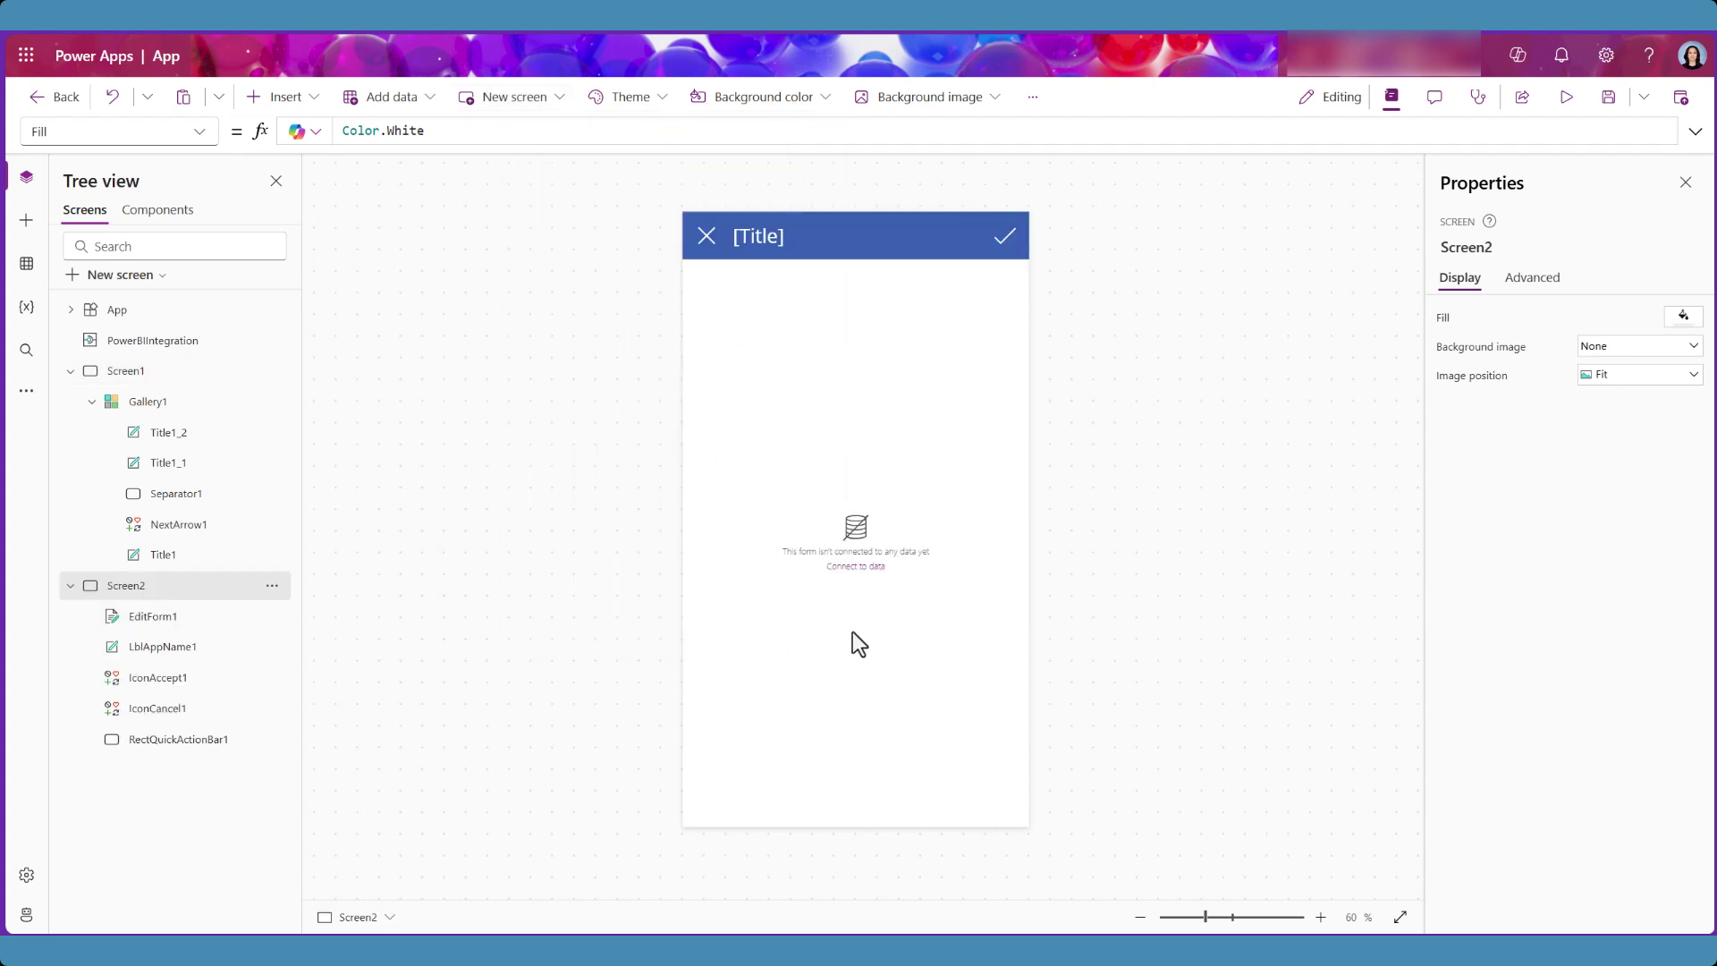
Step: Create a SQL Server connection for EditForm1 using Microsoft Entra ID Integrated authentication and accept the Premium notice
left_click(855, 669)
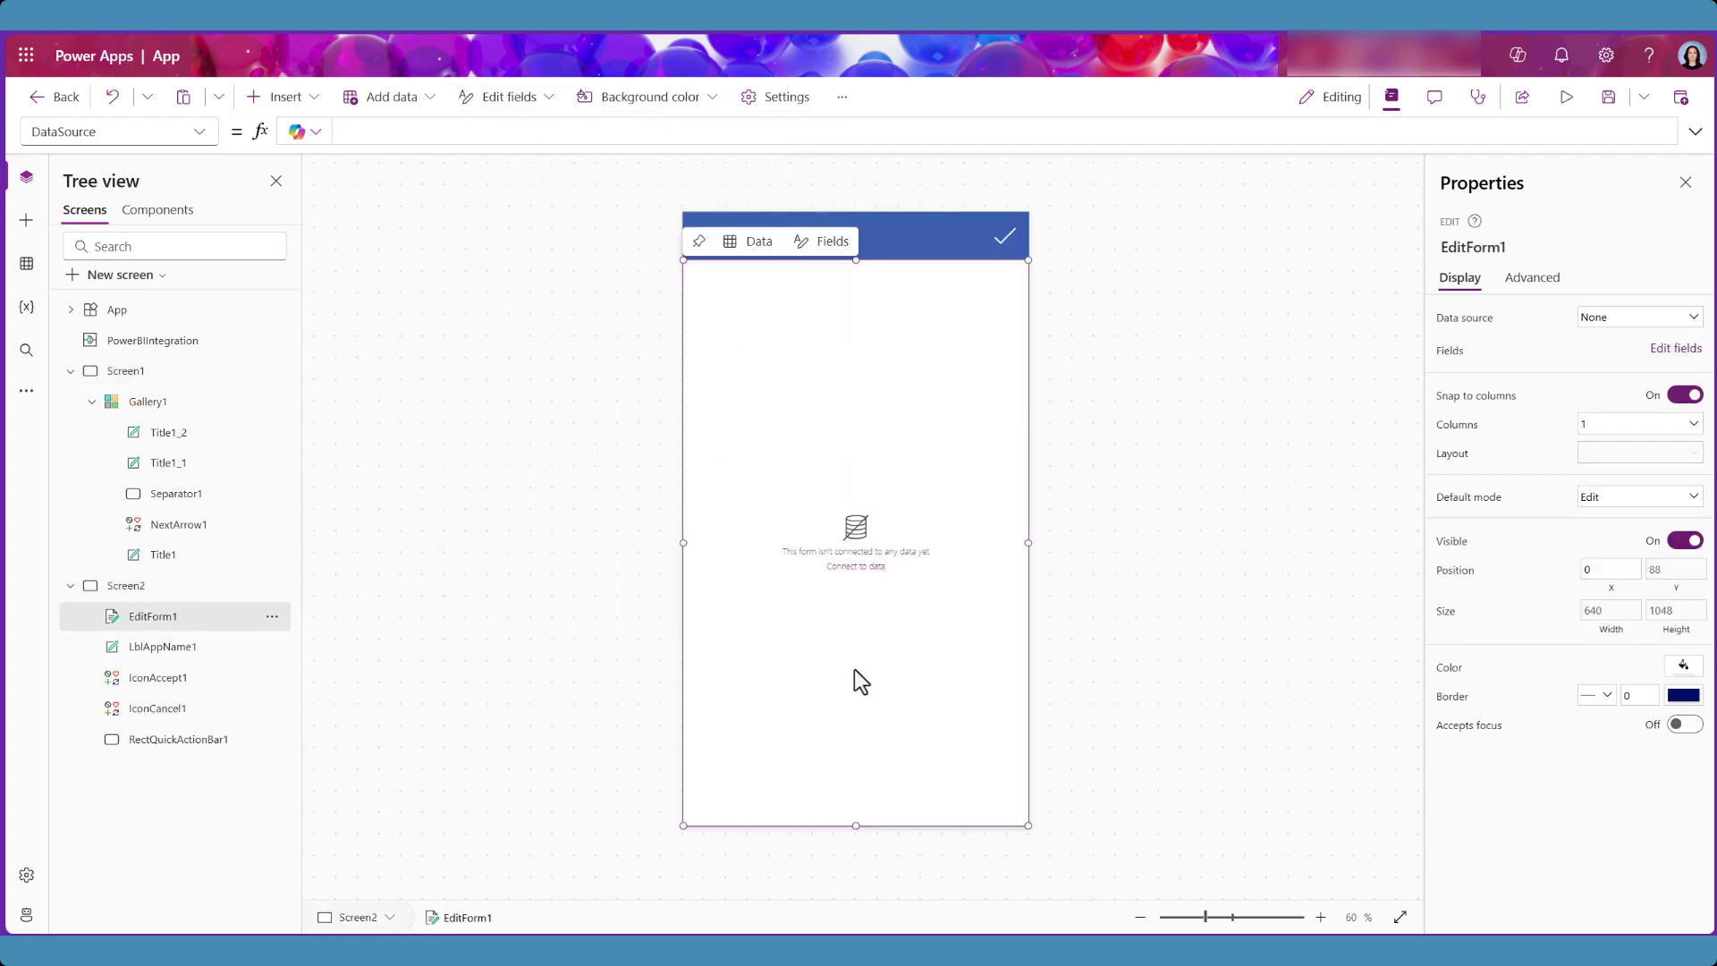
left_click(854, 570)
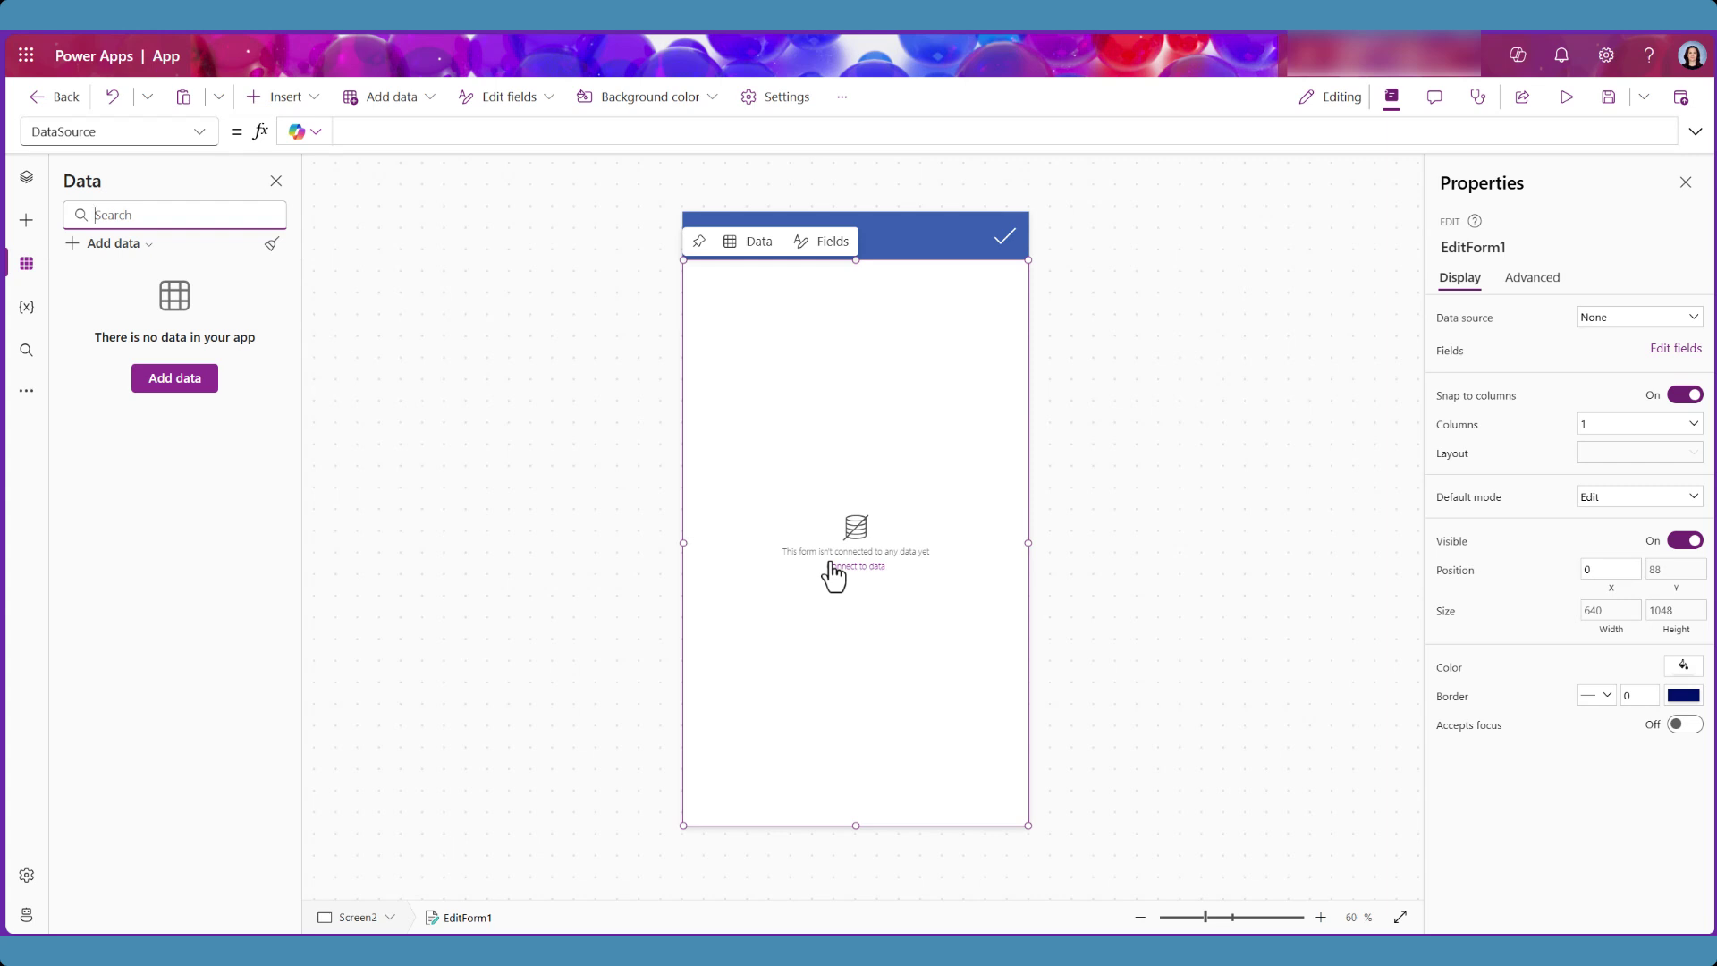
left_click(832, 567)
type("sql")
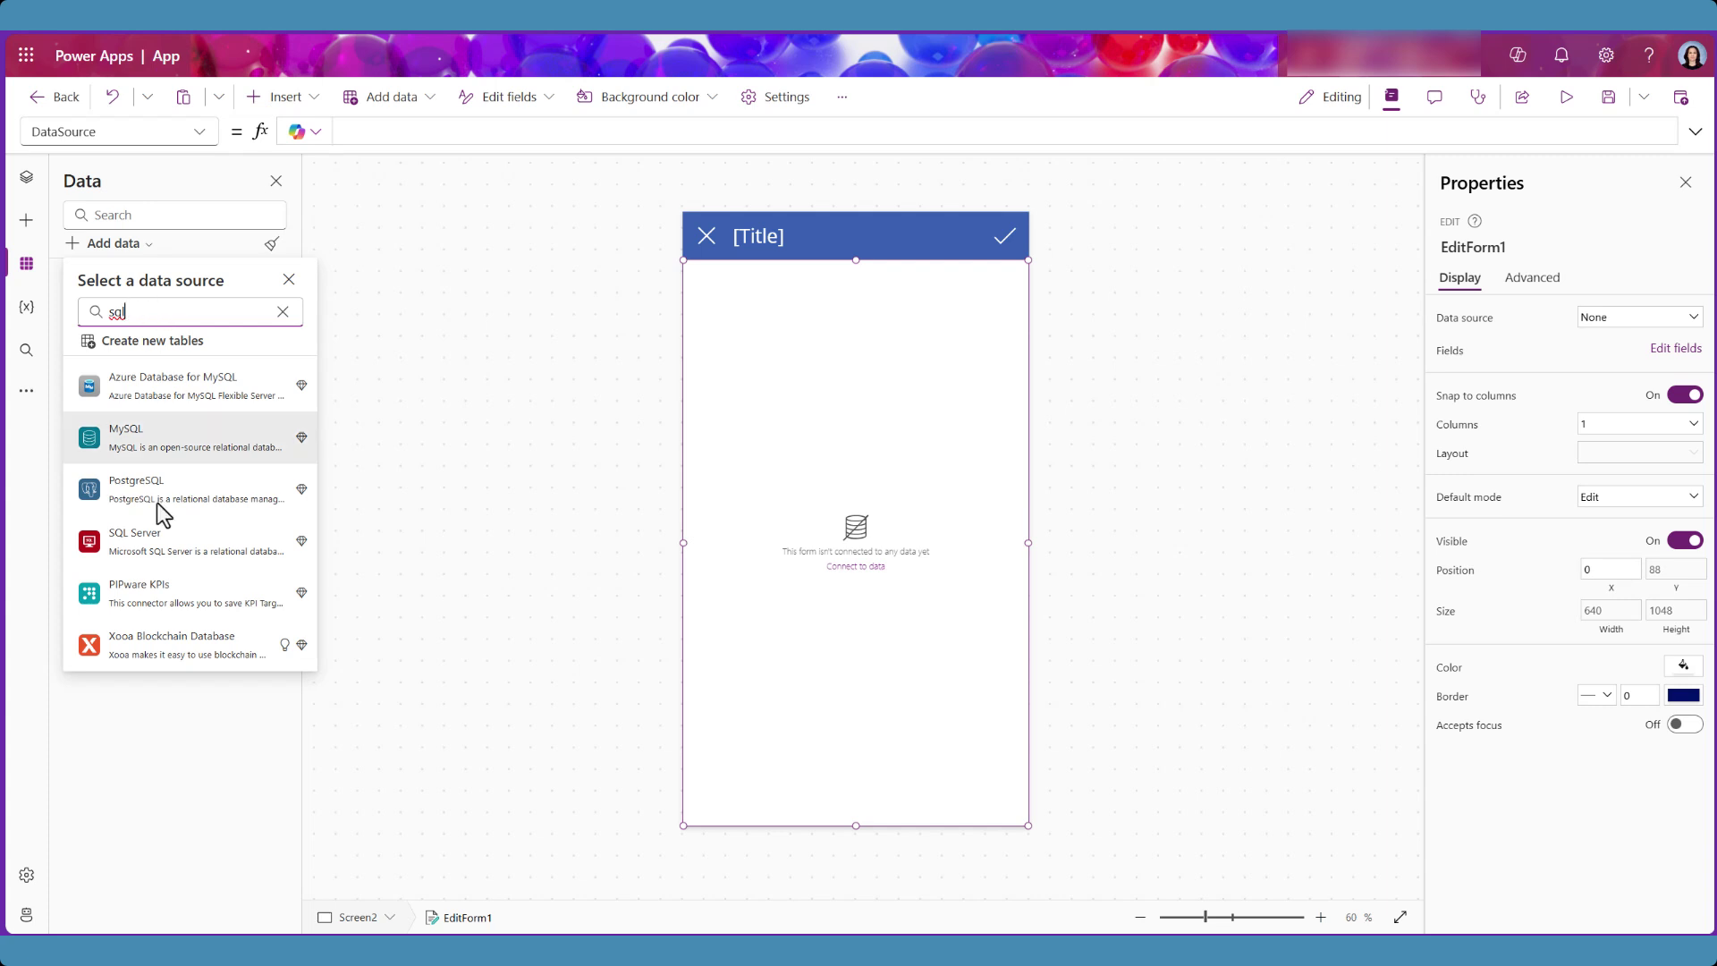
left_click(180, 548)
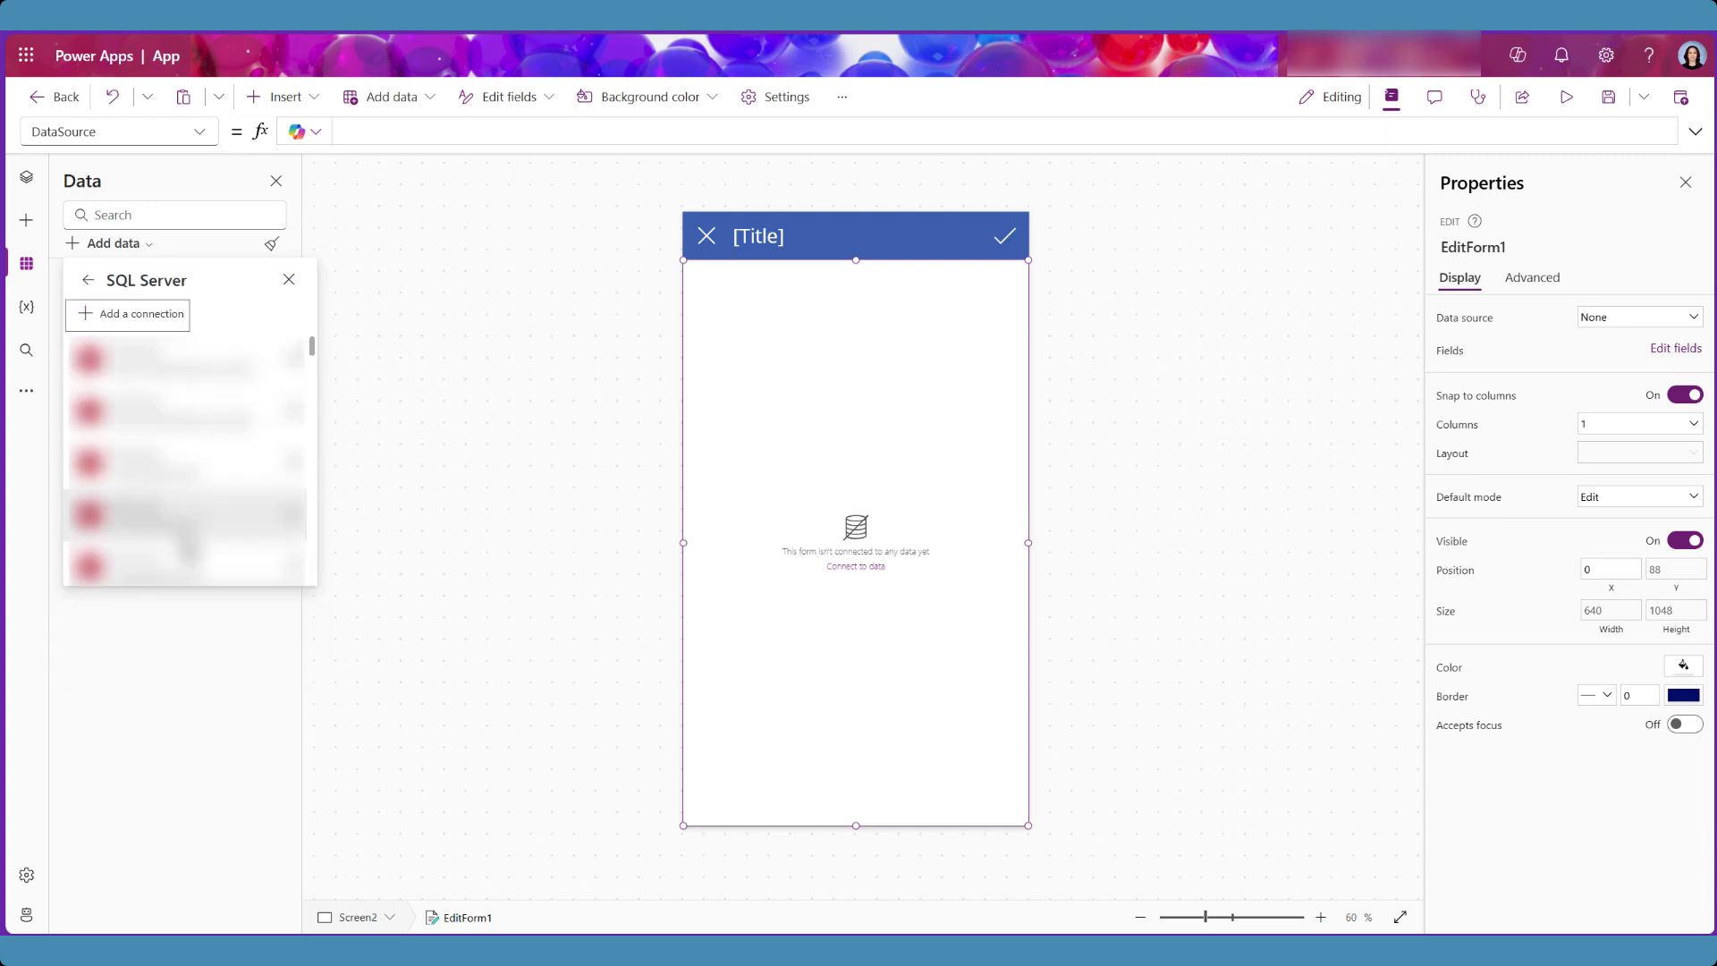
left_click(107, 315)
left_click(1494, 338)
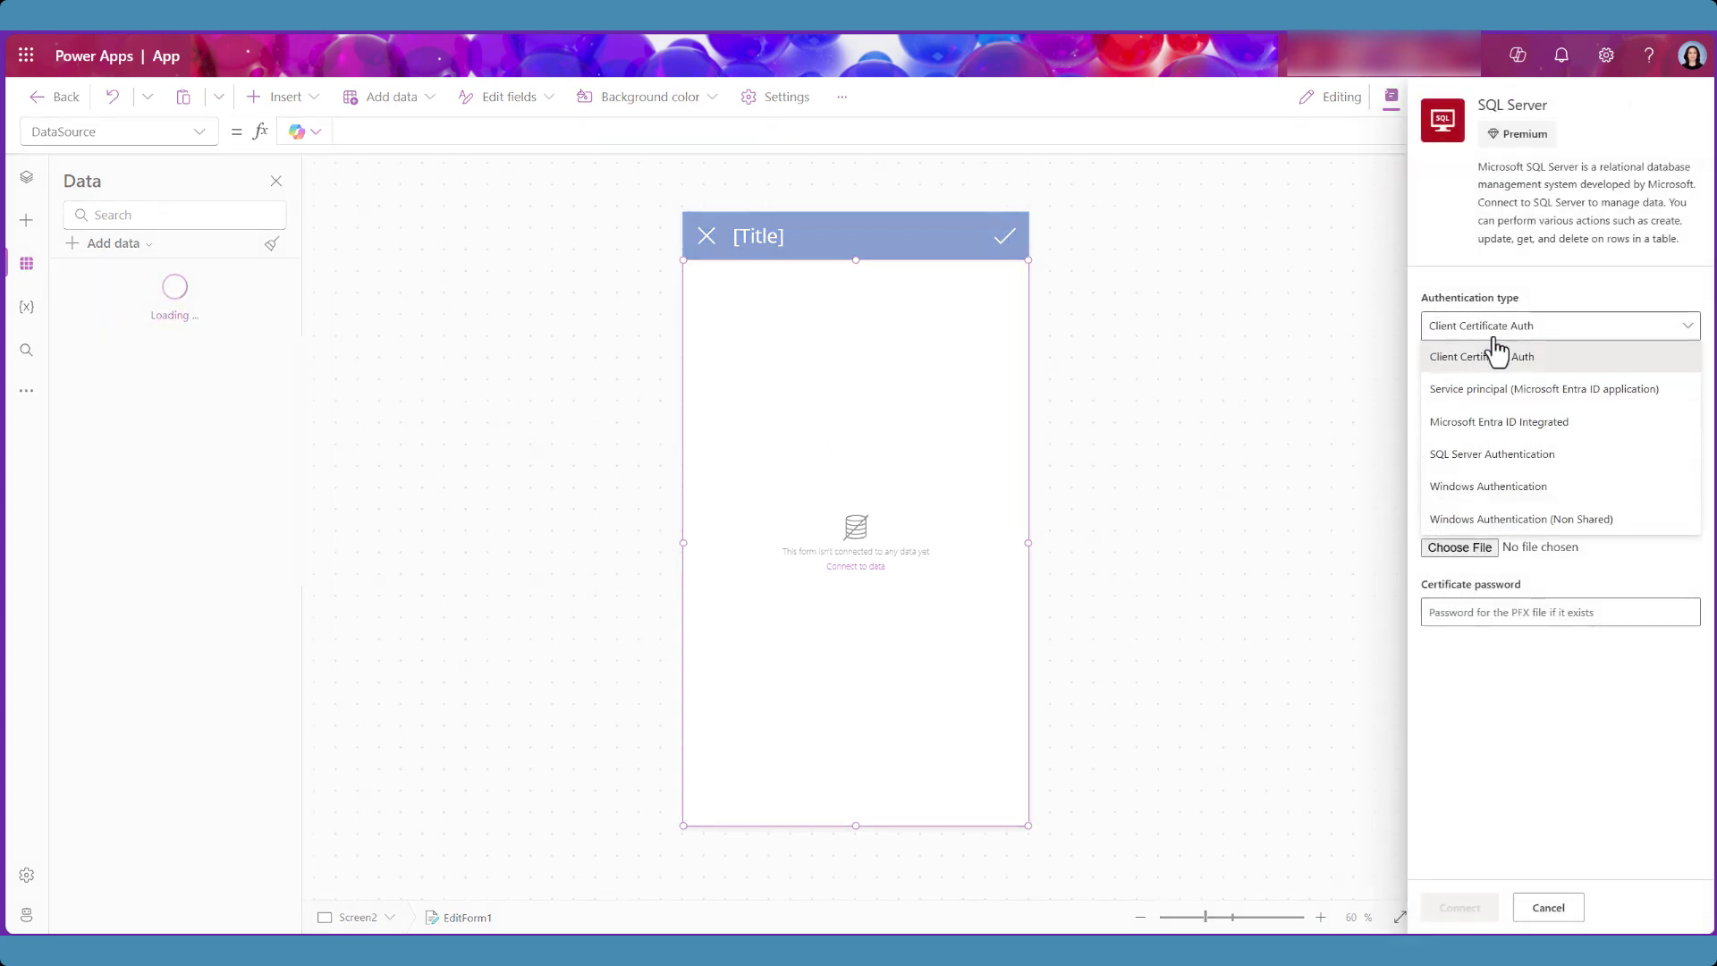
left_click(1491, 436)
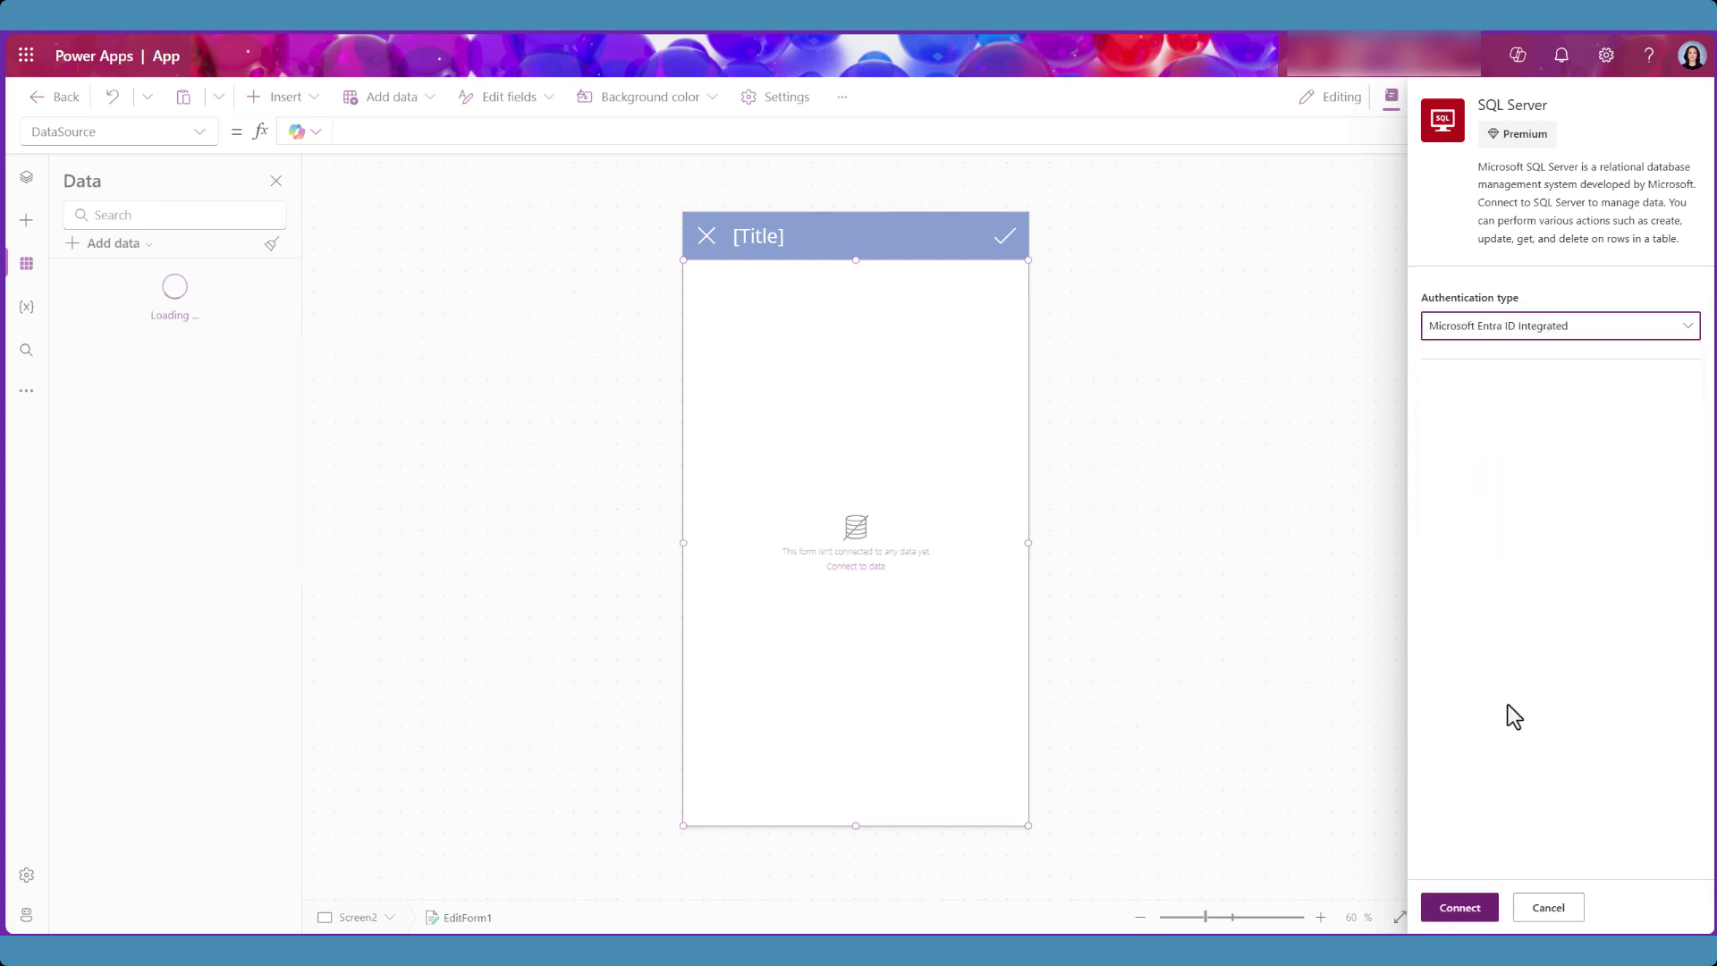
left_click(1459, 910)
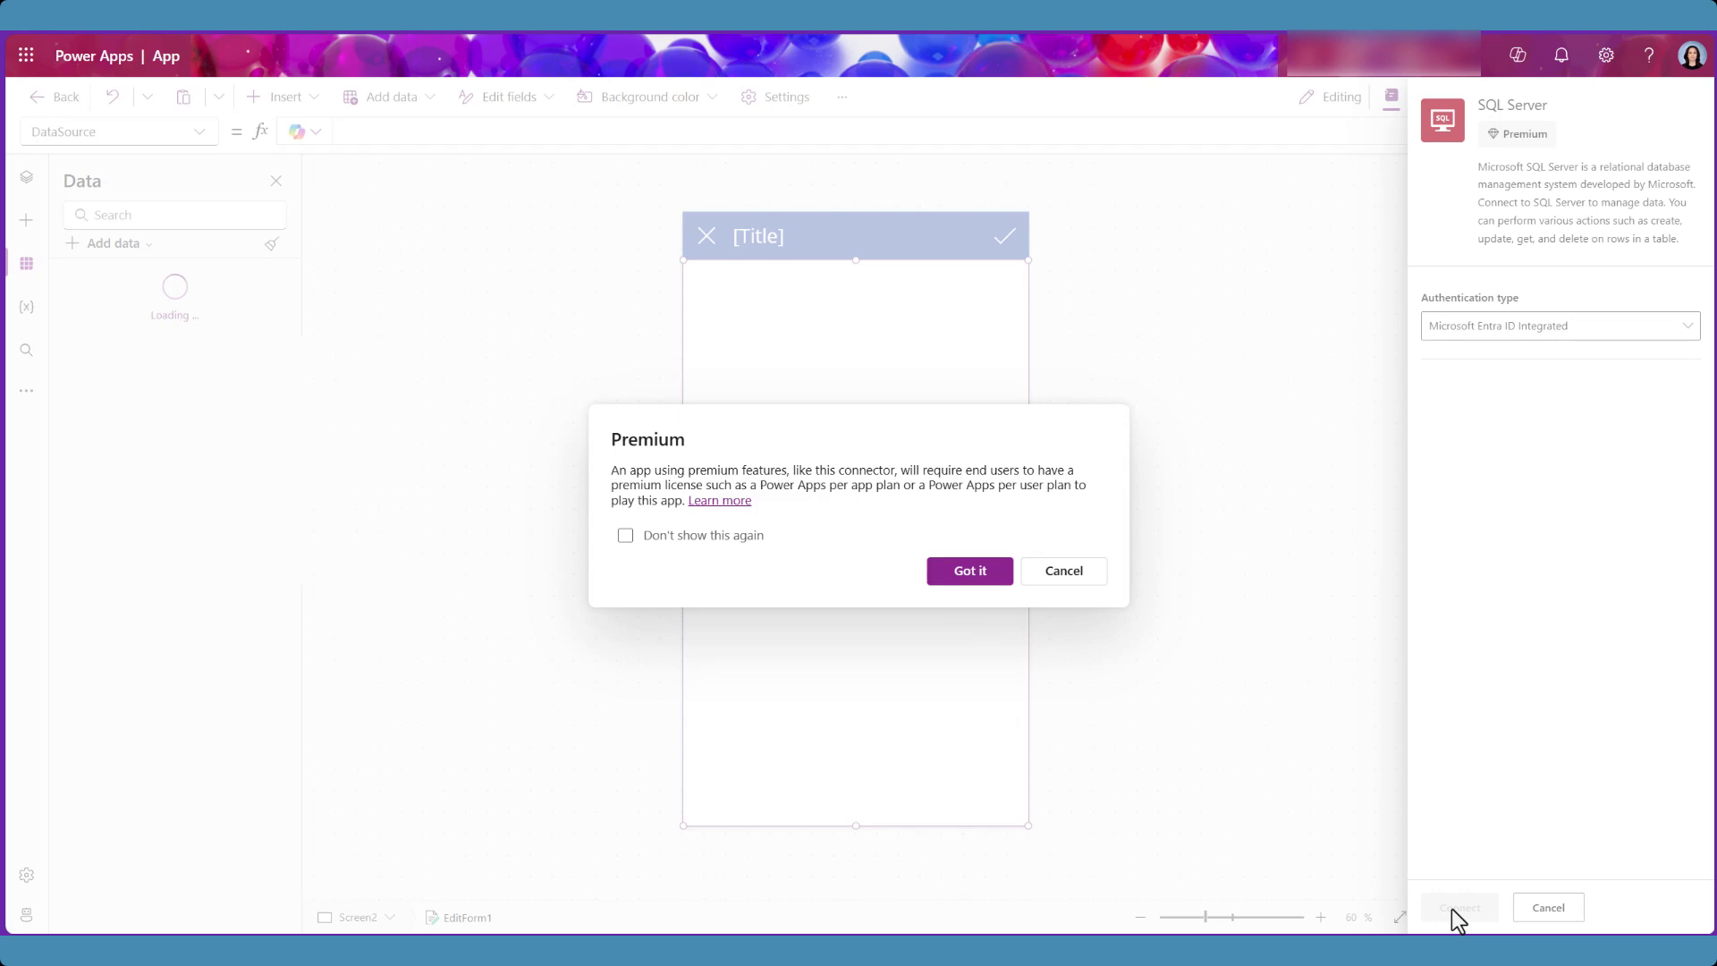
left_click(961, 577)
Step: Enter the Fabric SQL database's server name and database name as the dataset and connect to it
left_click(1467, 175)
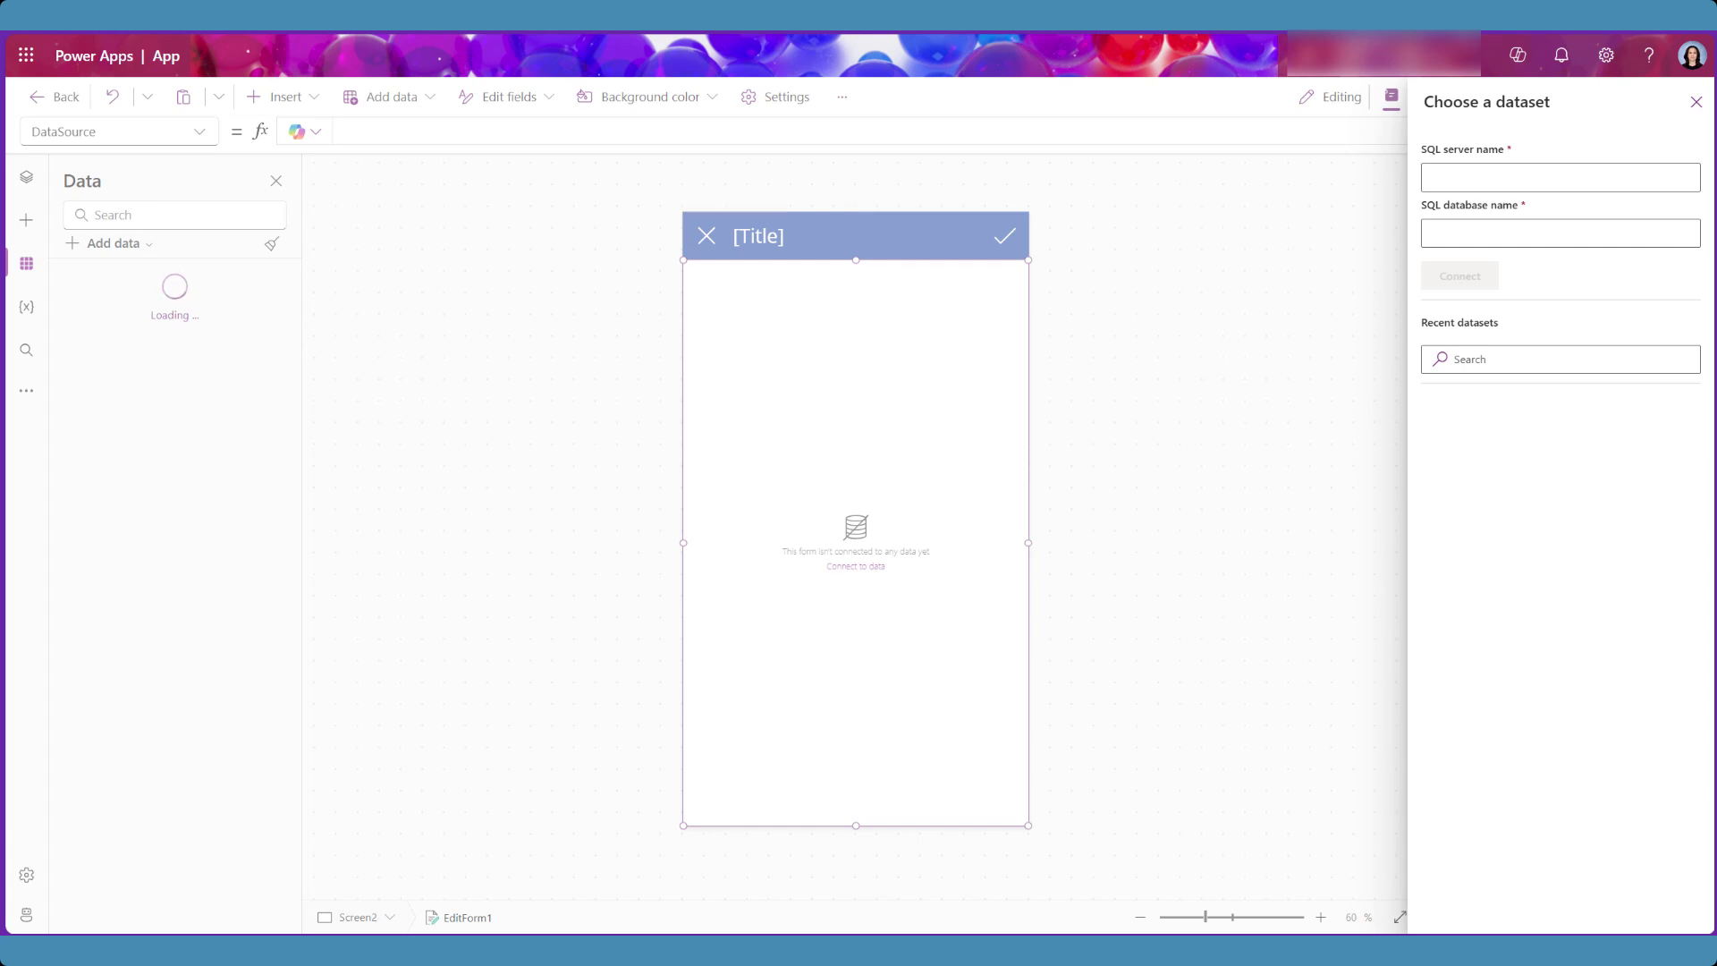
left_click(1449, 176)
key("ctrl+v")
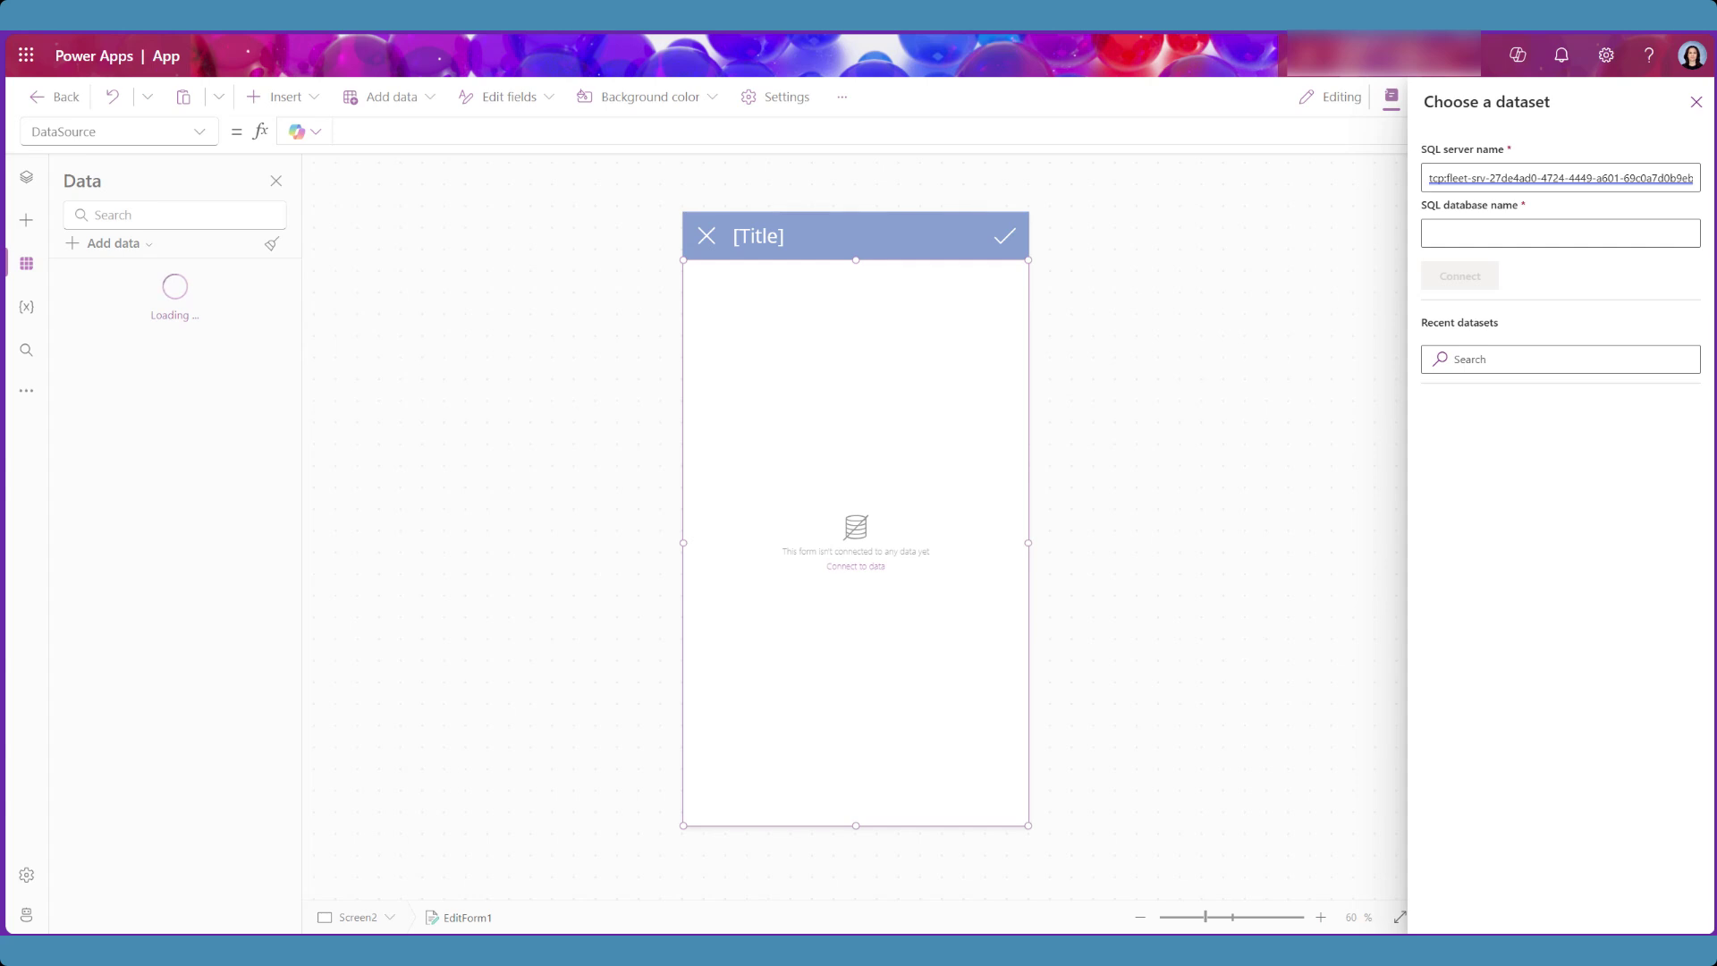
left_click(1451, 234)
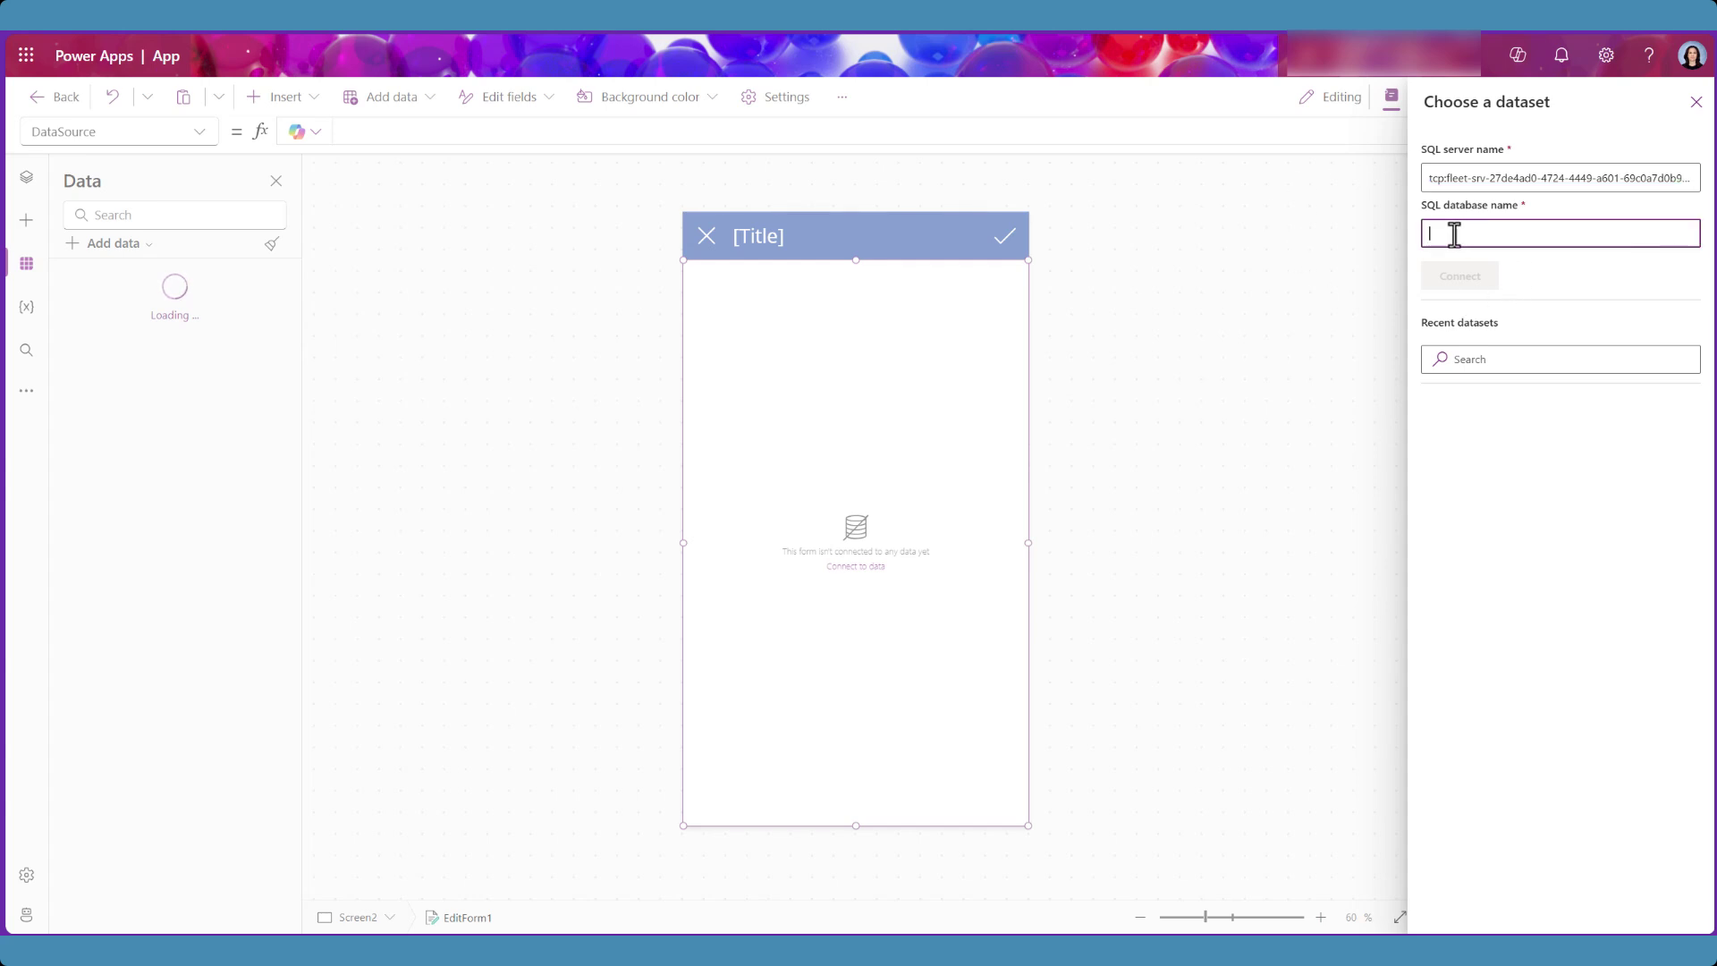
key("ctrl+v")
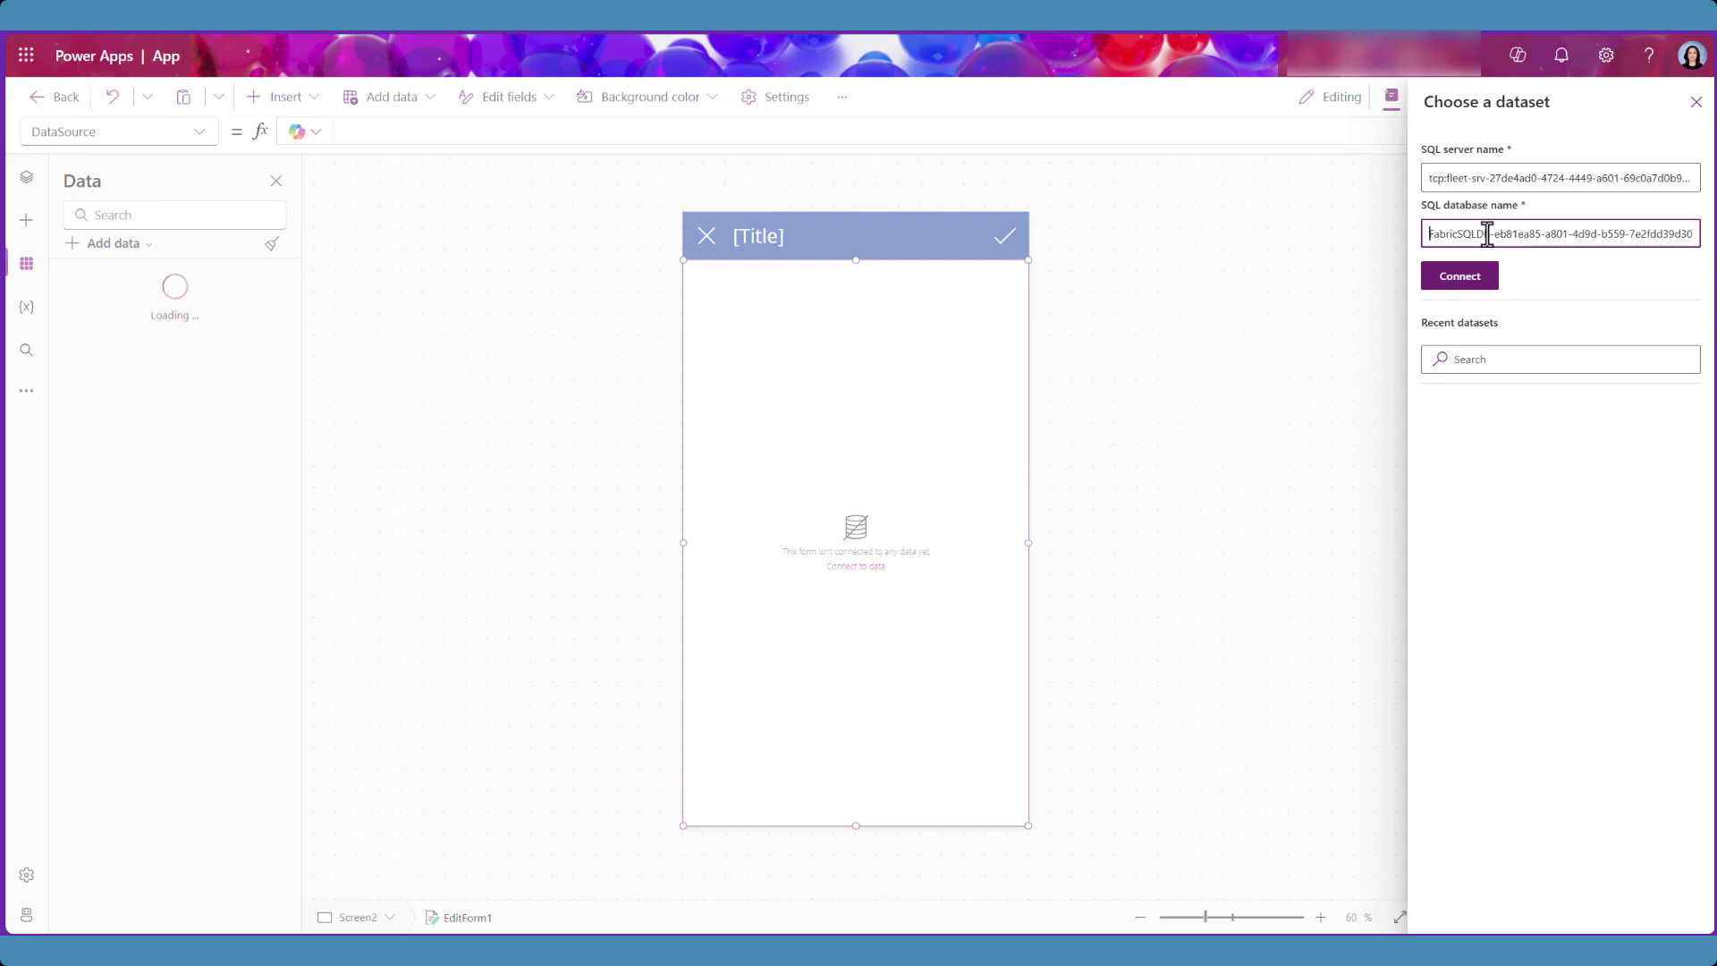
left_click_drag(1489, 236, 1416, 229)
left_click(1461, 279)
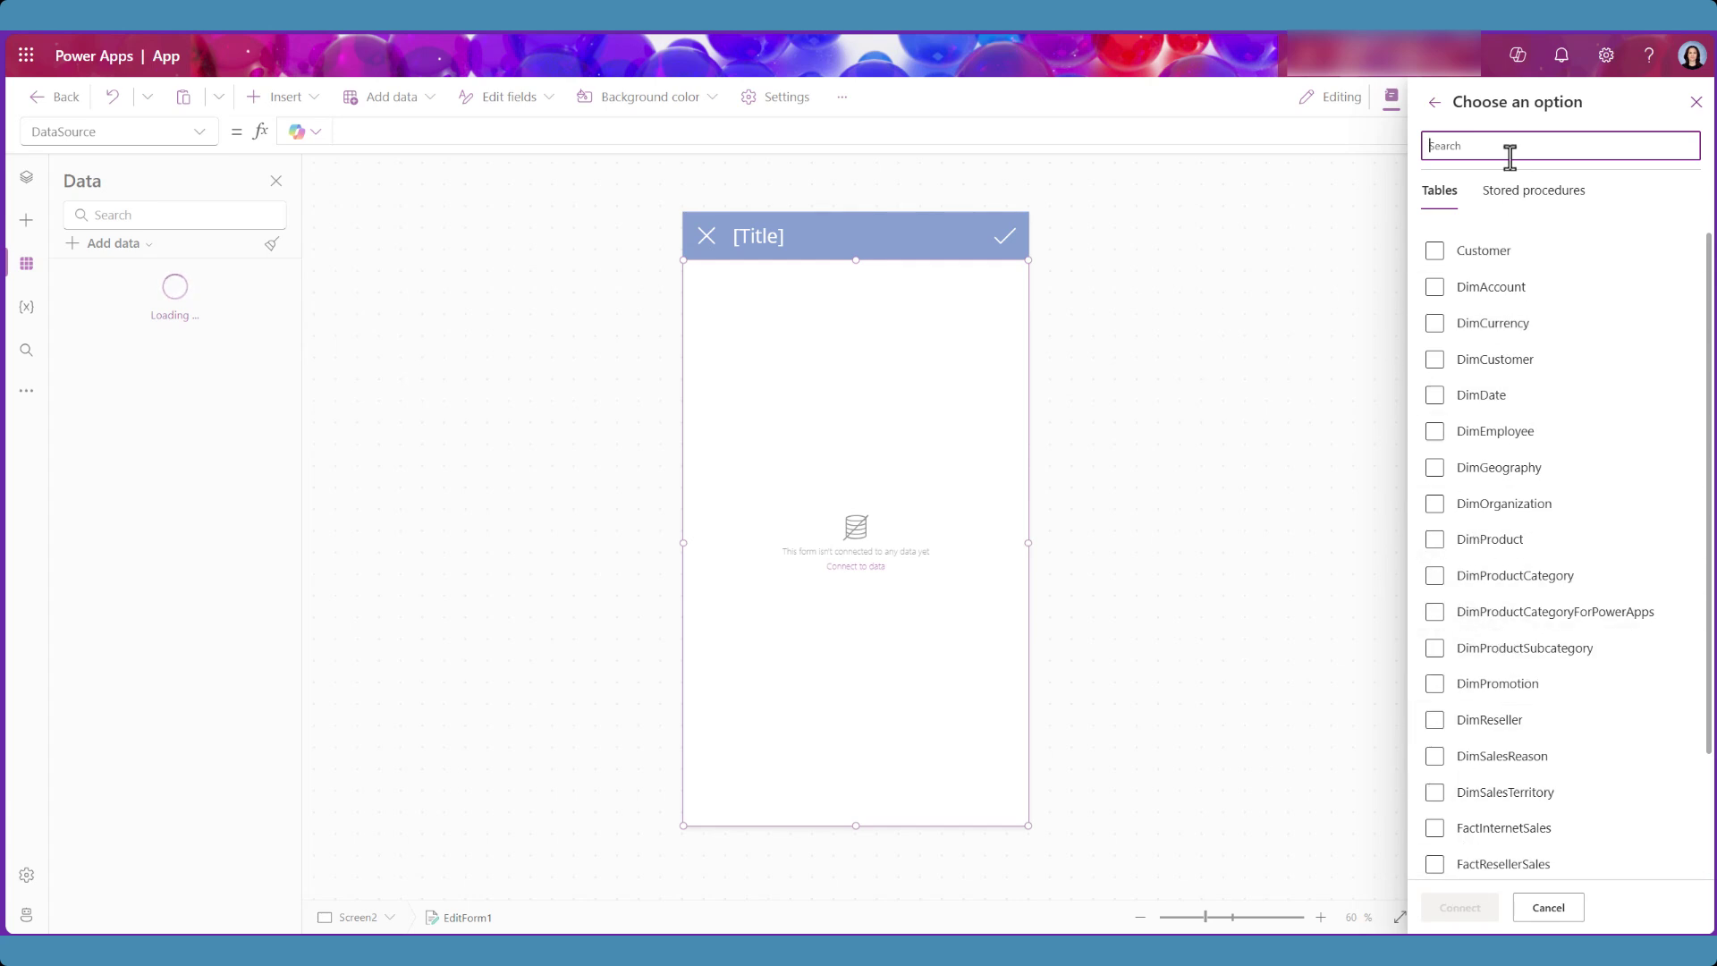
Step: Check the available stored procedures, return to the tables, and add DimProductCategory as a data source
left_click(1525, 208)
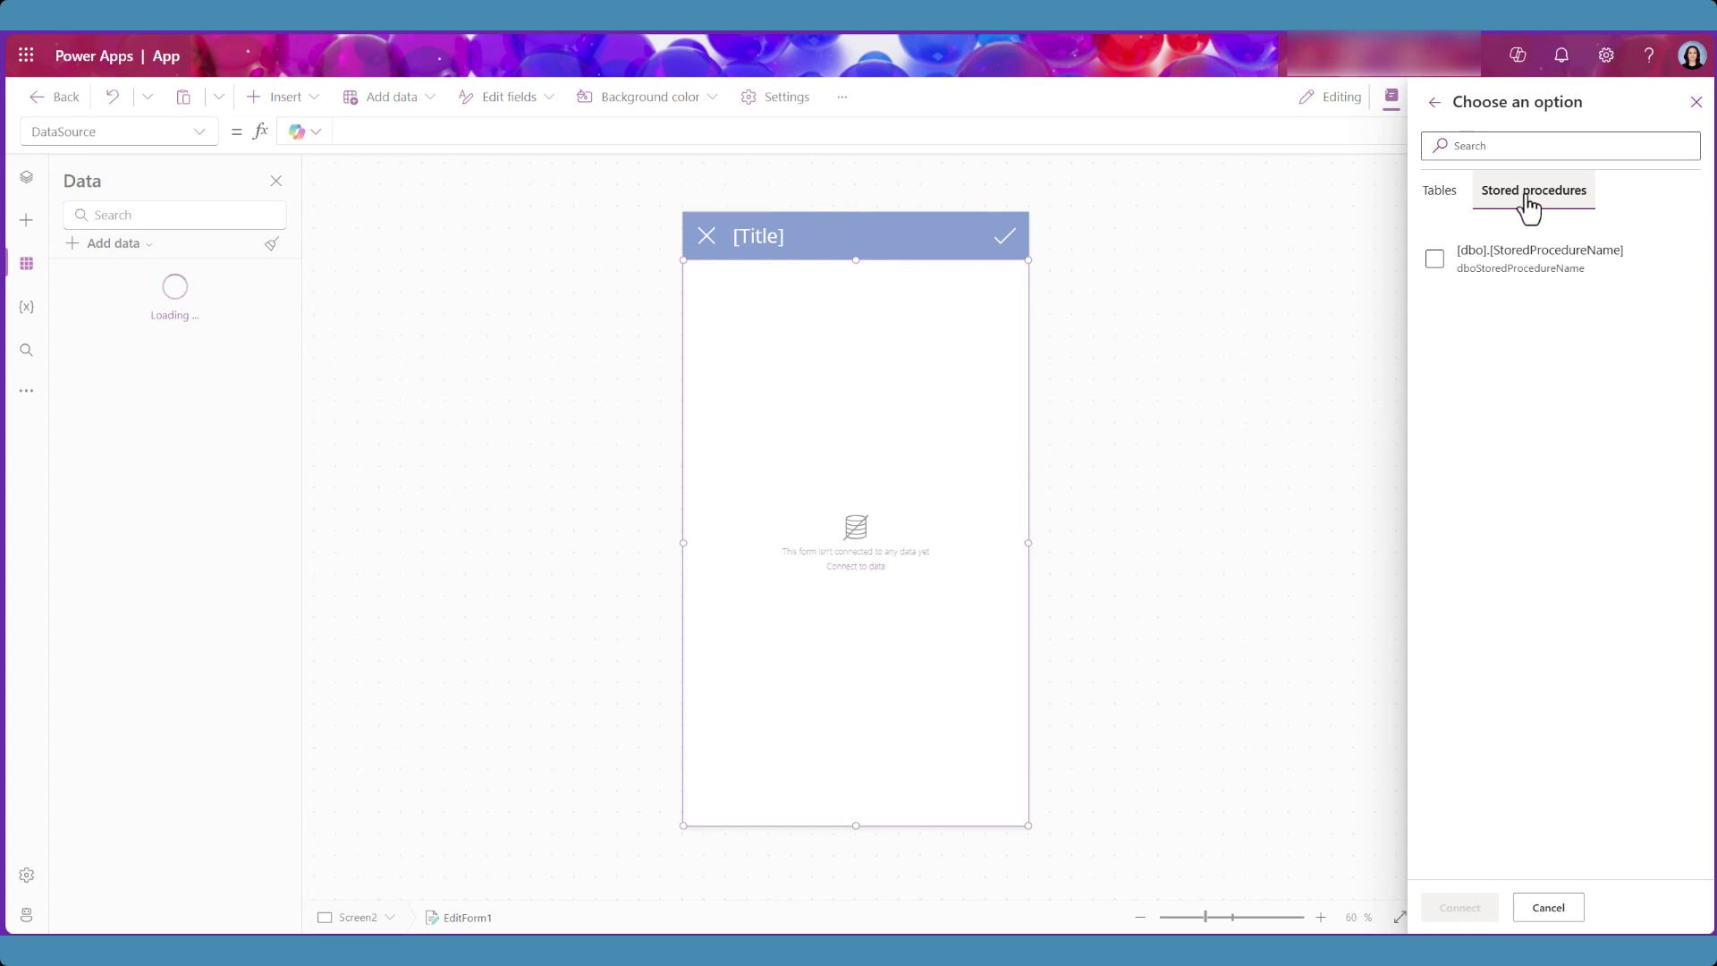
left_click(1440, 191)
left_click(1471, 541)
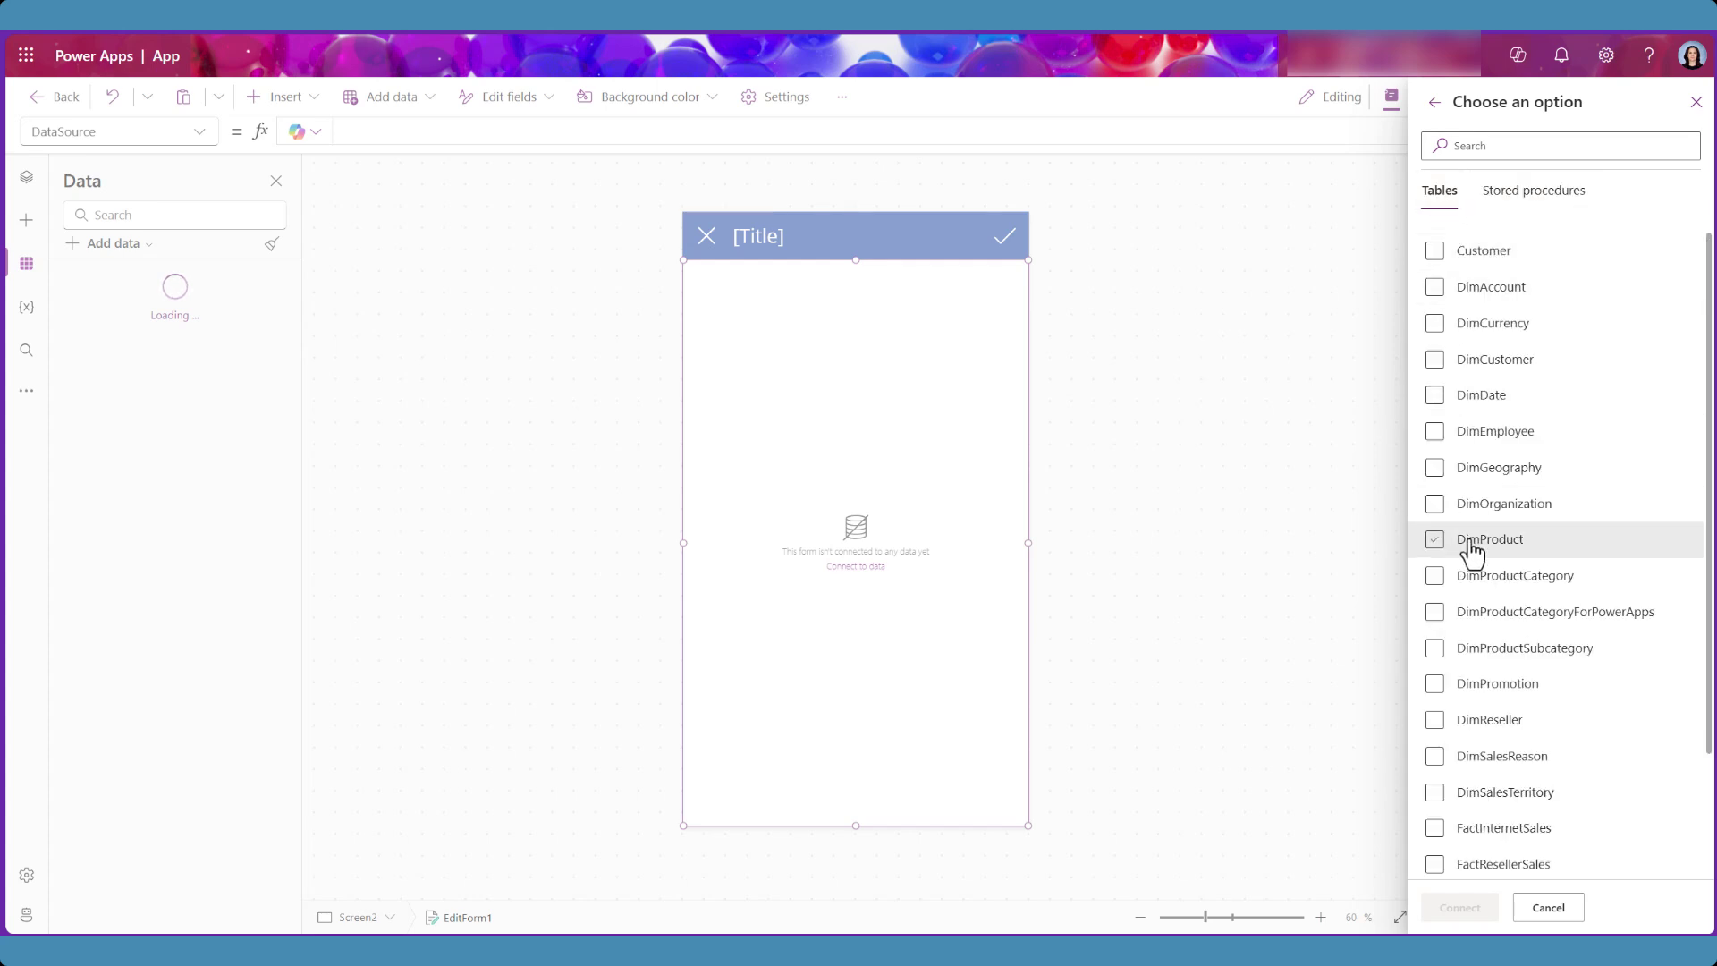
left_click(1435, 575)
left_click(1460, 907)
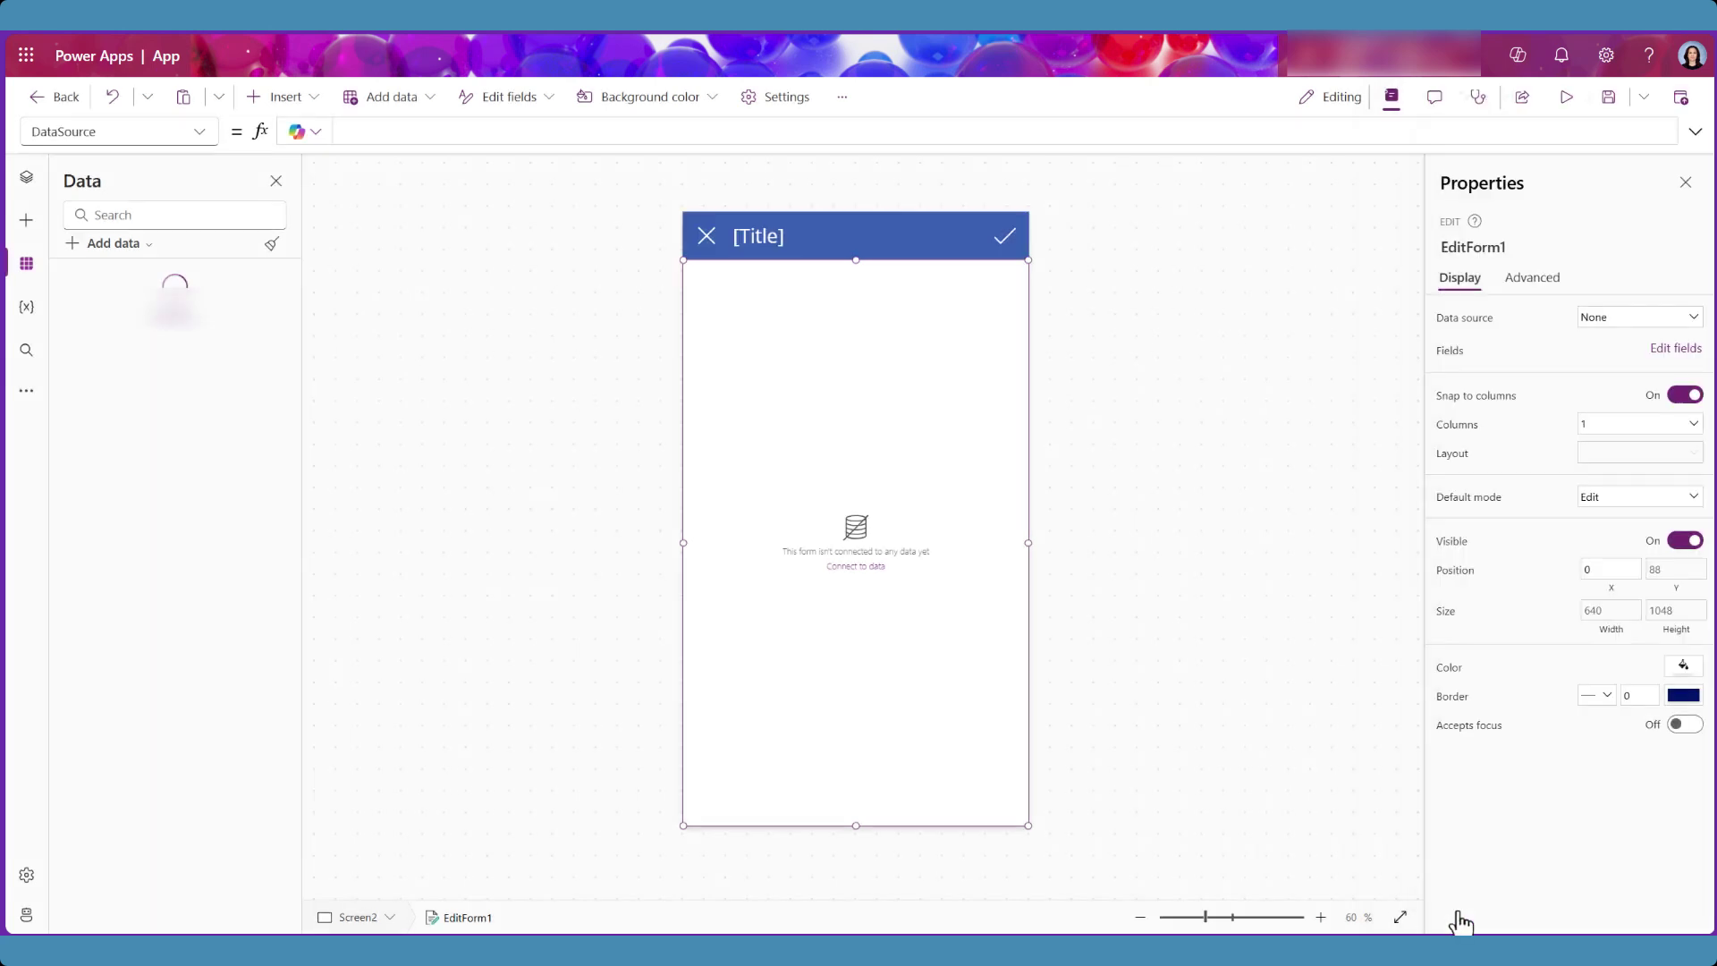
Step: Set EditForm1's data source to DimProductCategory
left_click(26, 176)
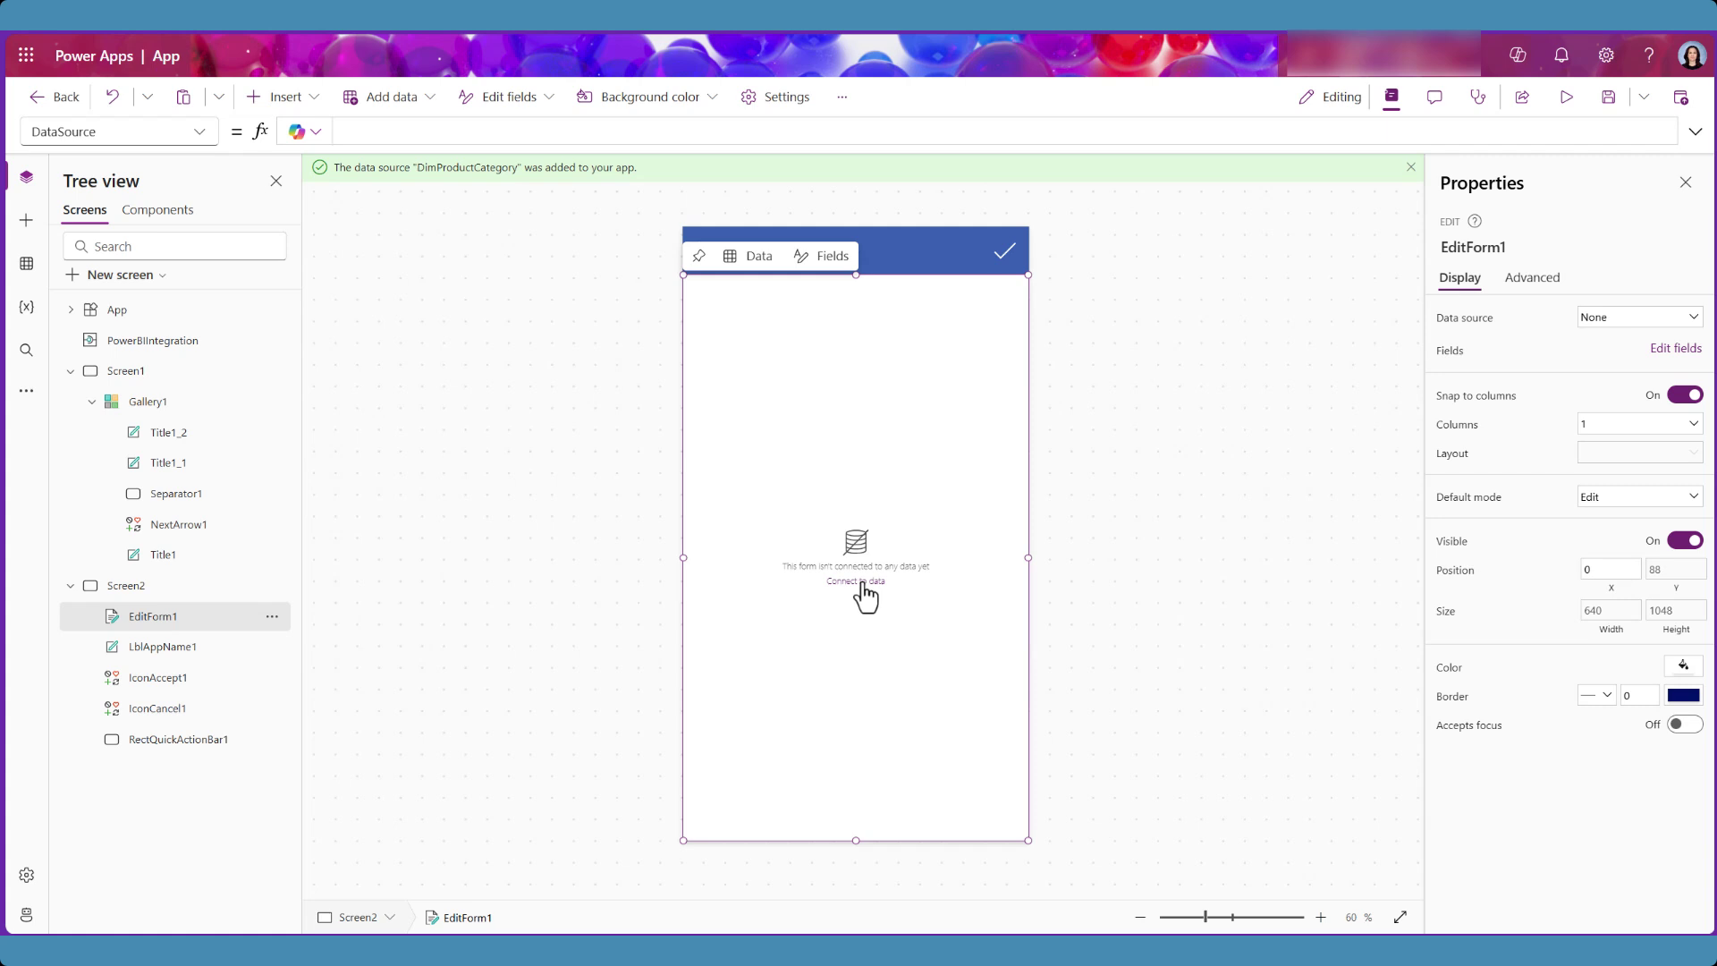
left_click(751, 259)
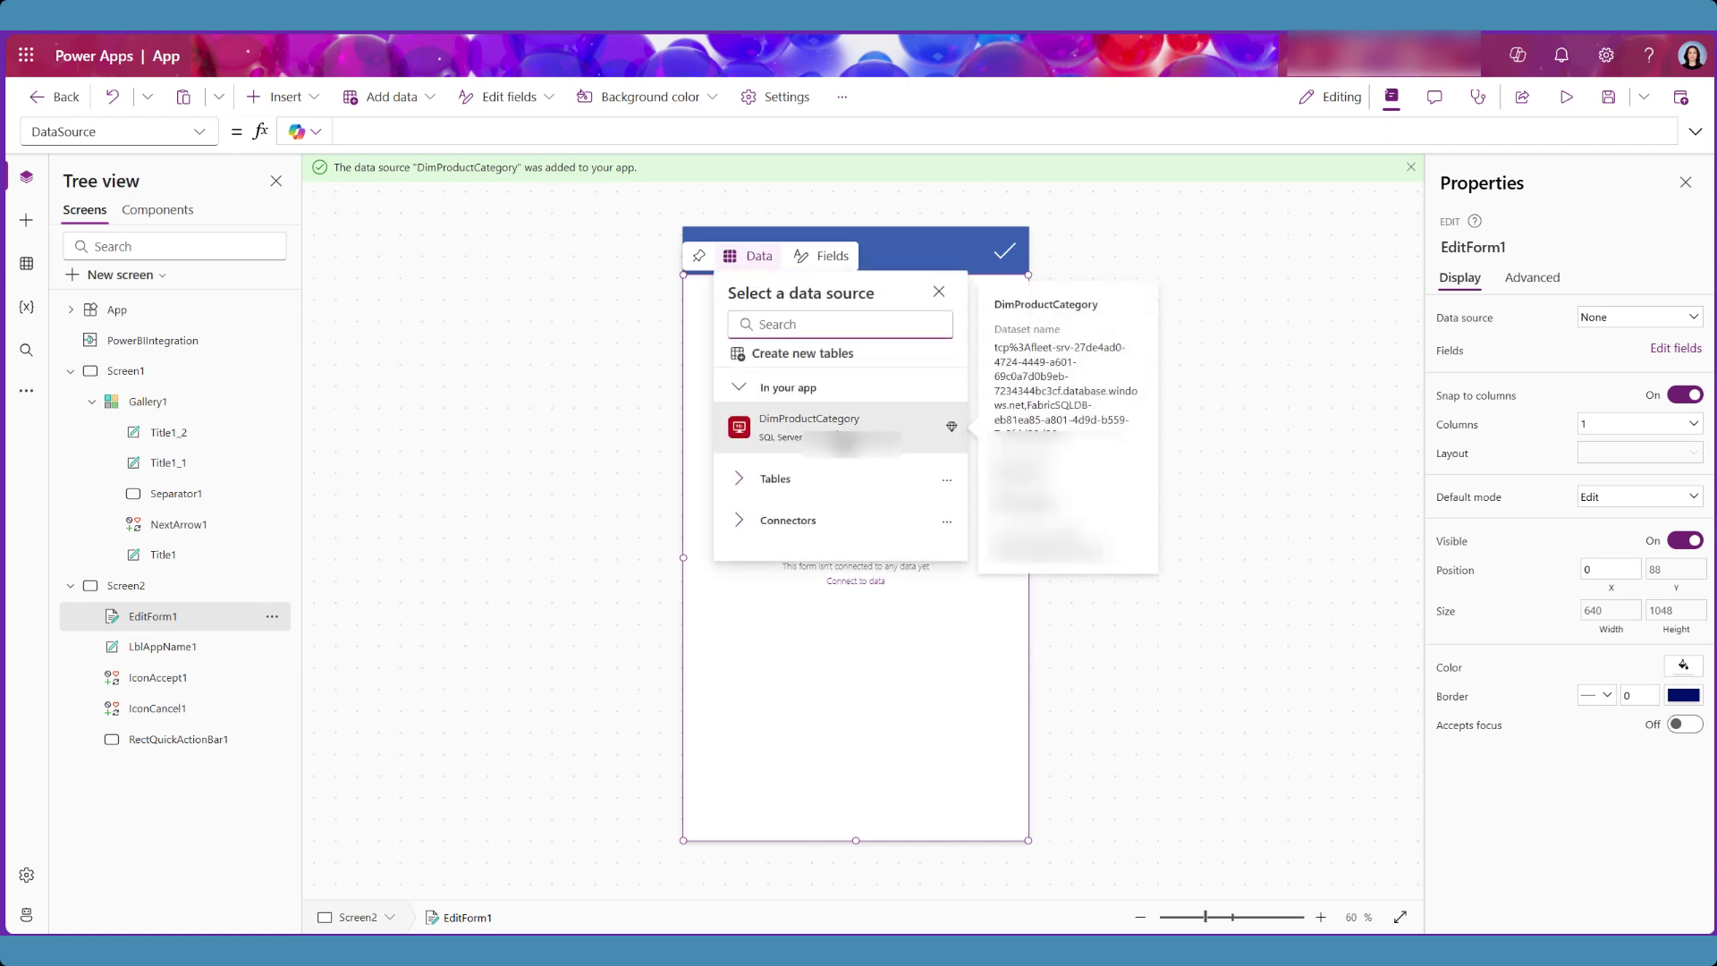
left_click(836, 431)
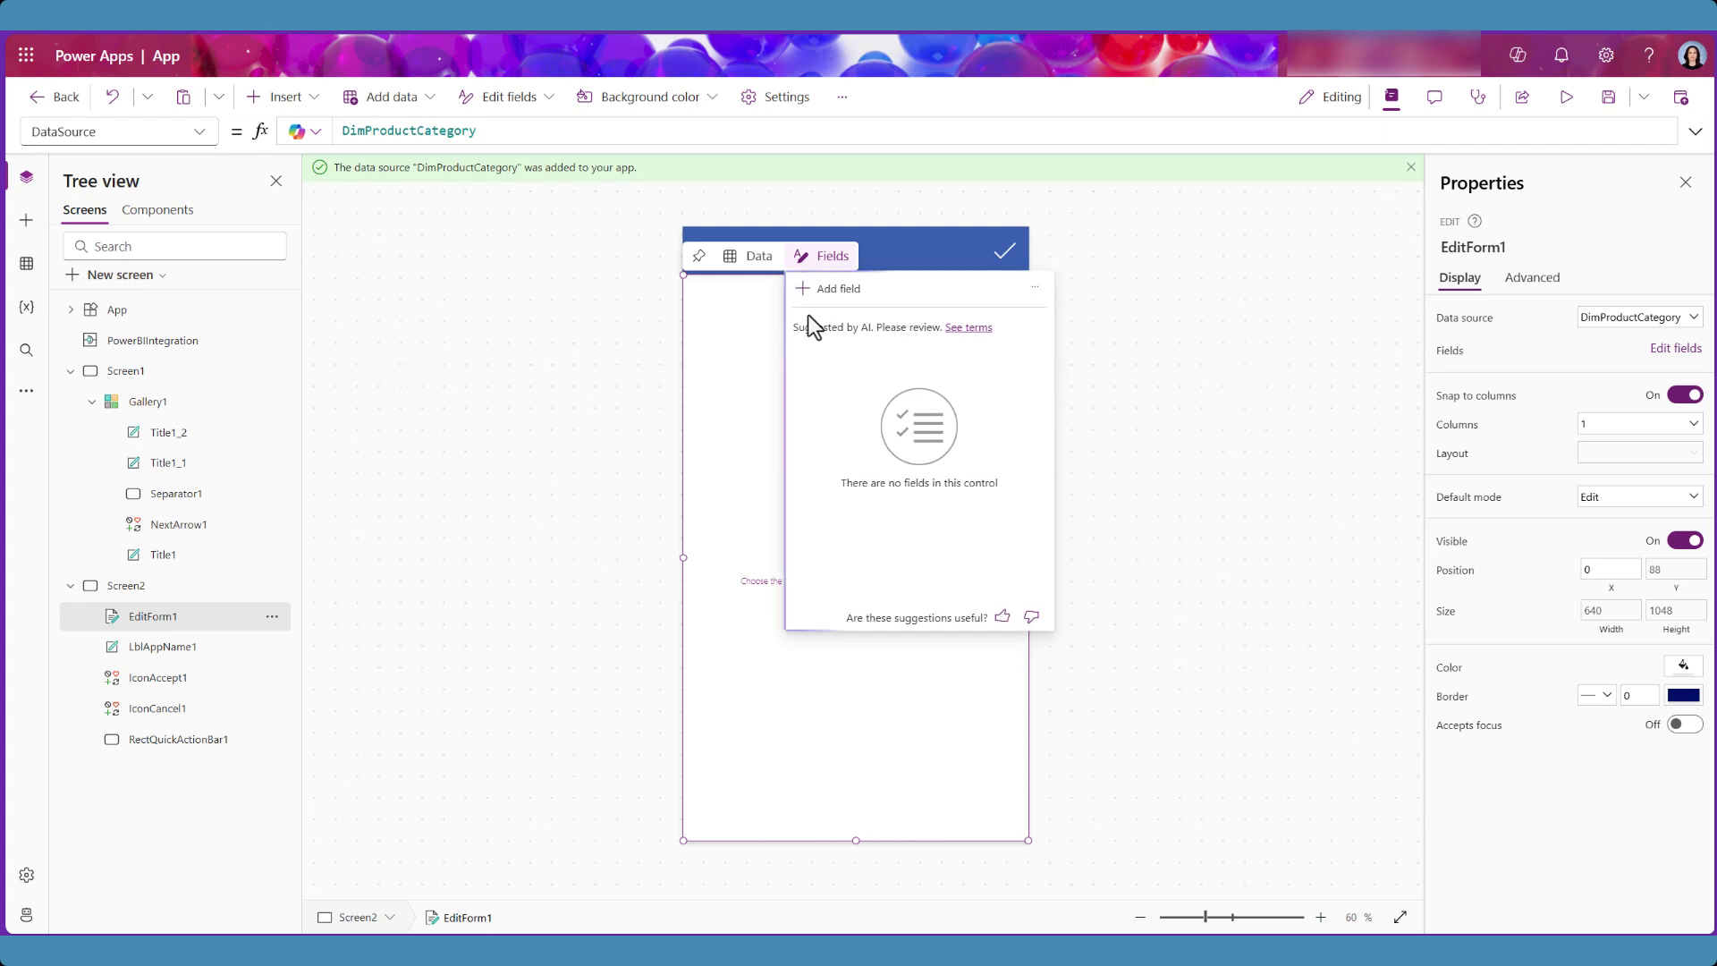
Step: Add the EnglishProductCategoryName, FrenchProductCategoryName, ProductCategoryAlternateKey, ProductCategoryKey and SpanishProductCategoryName fields to EditForm1
left_click(816, 288)
left_click(821, 398)
left_click(821, 432)
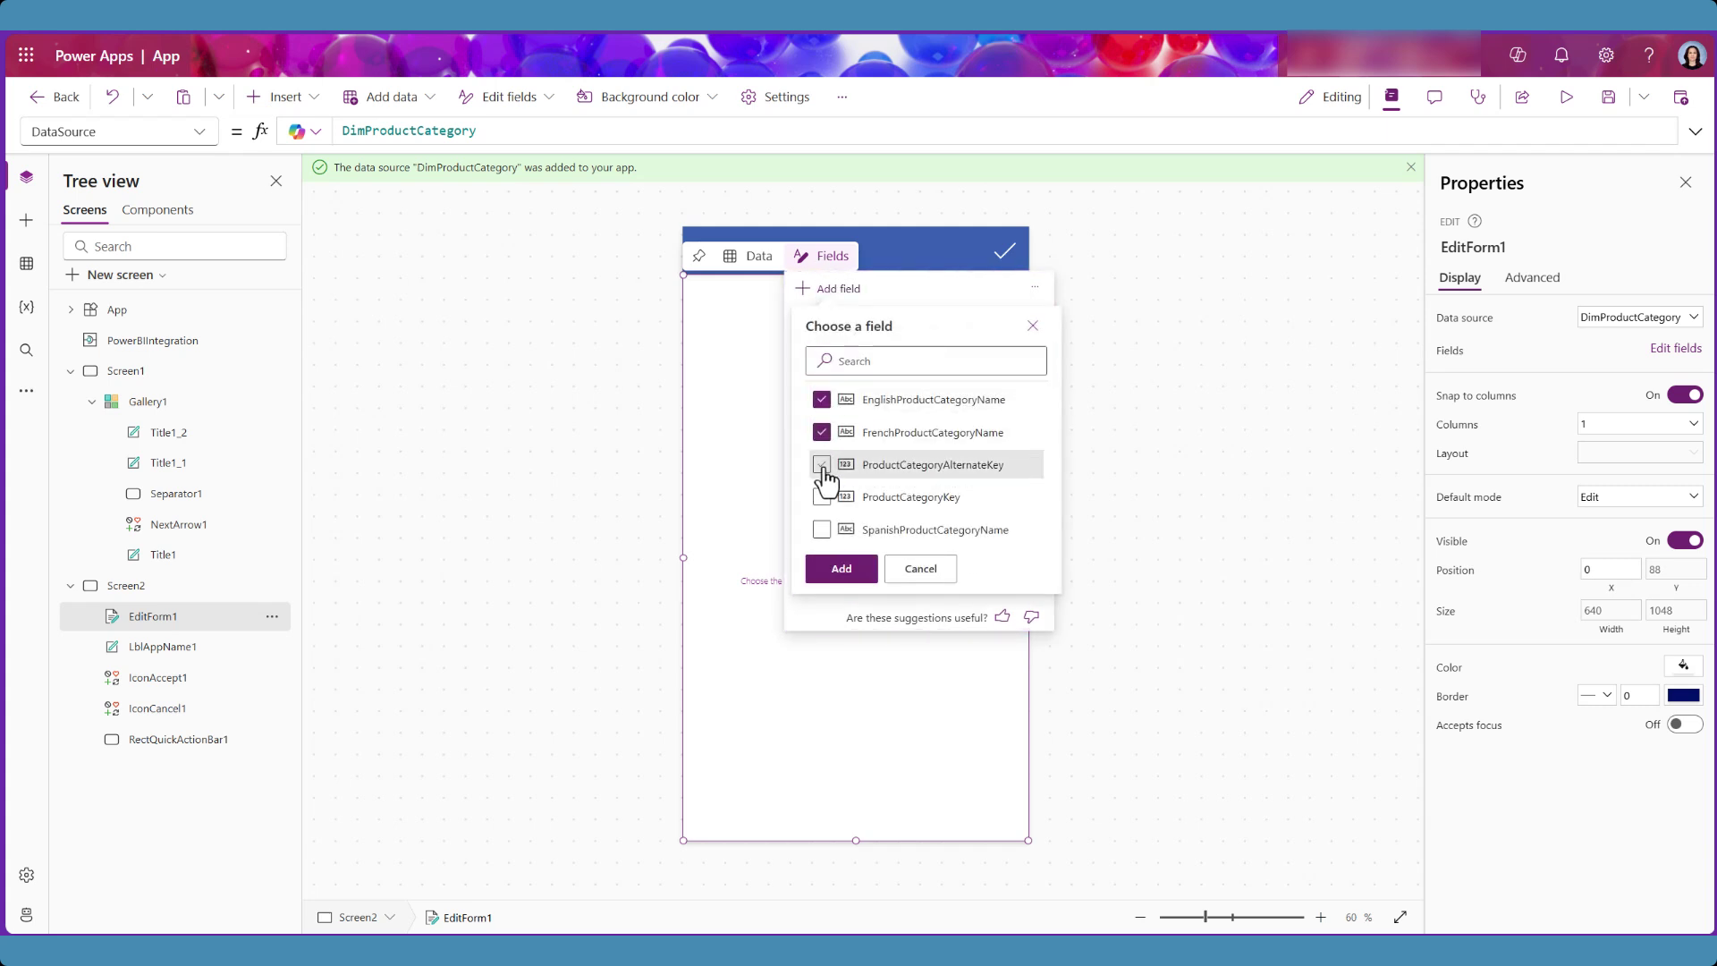
left_click(821, 464)
left_click(821, 497)
left_click(821, 530)
left_click(841, 569)
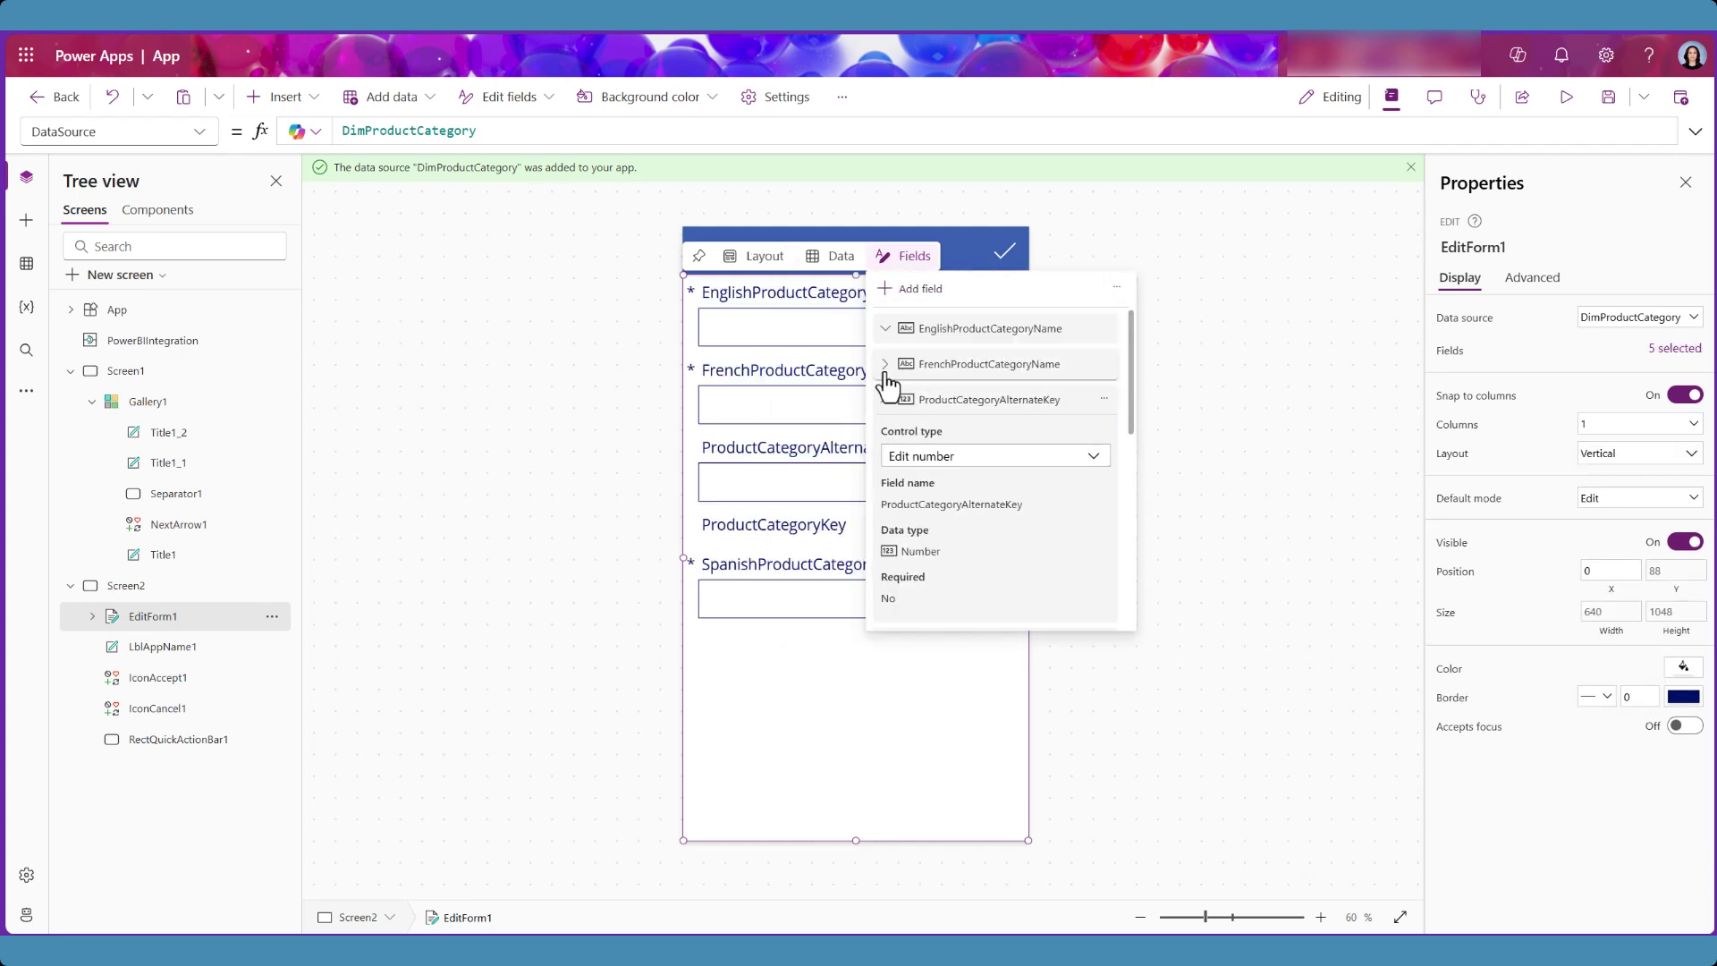
Step: Make ProductCategoryAlternateKey a View text control and order the form fields English, Spanish and French names, ProductCategoryKey, ProductCategoryAlternateKey
left_click(886, 401)
left_click(885, 437)
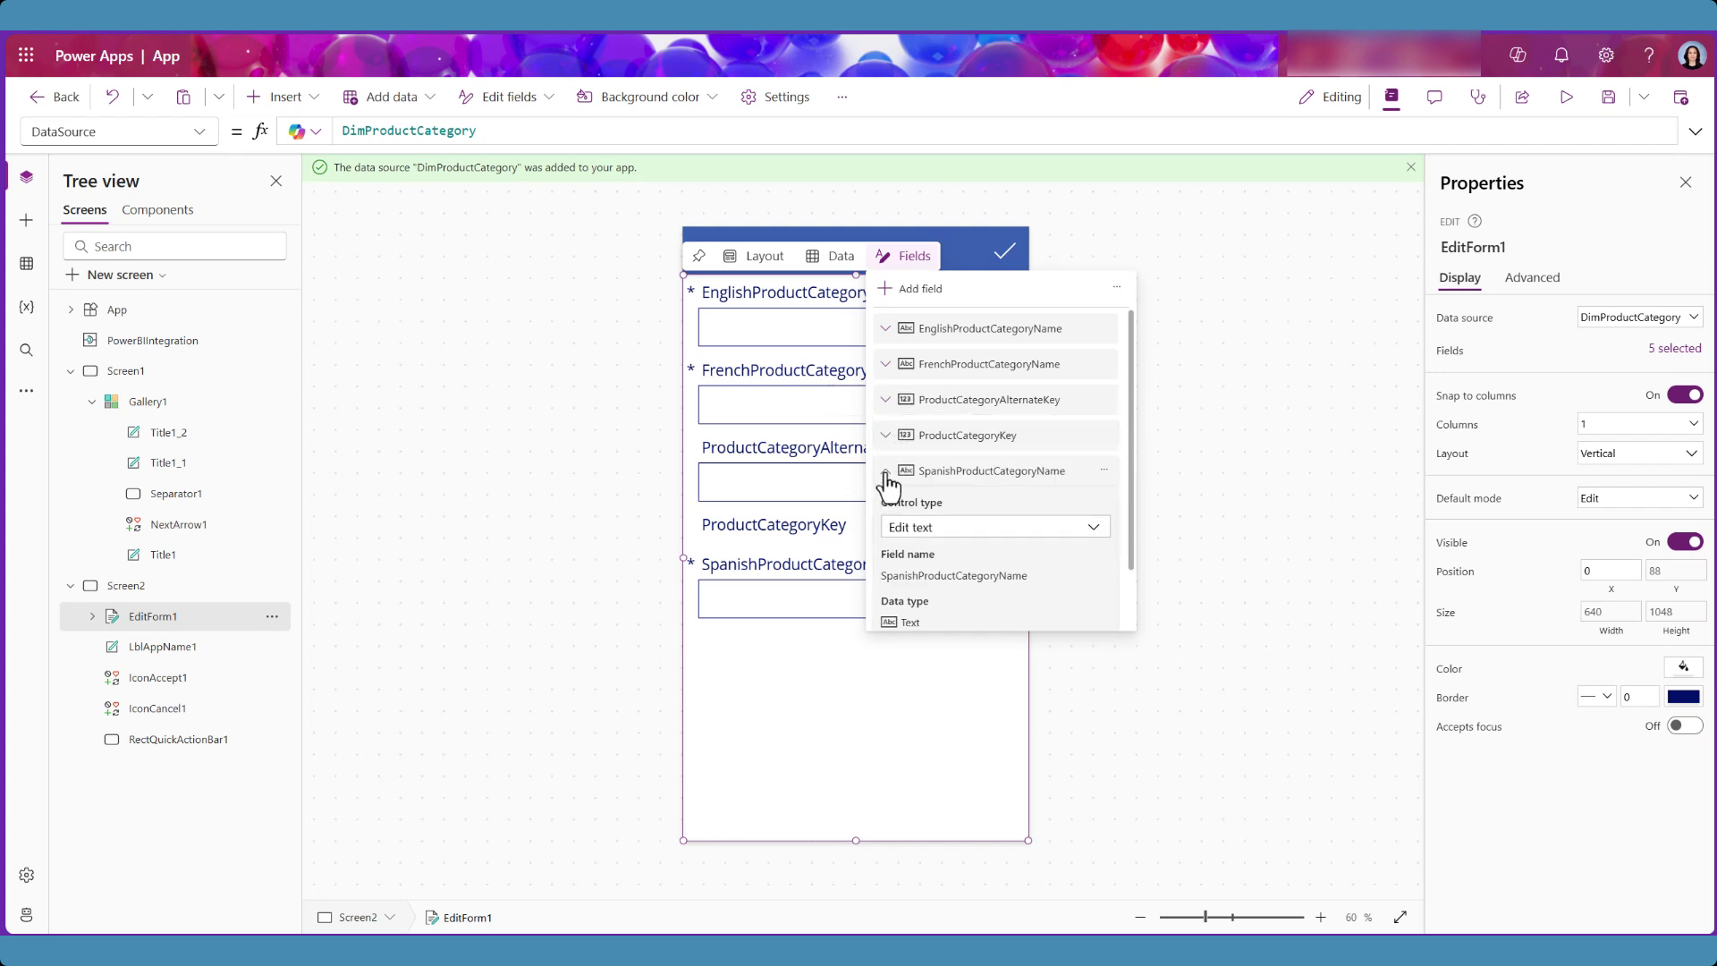
left_click(885, 473)
left_click(885, 436)
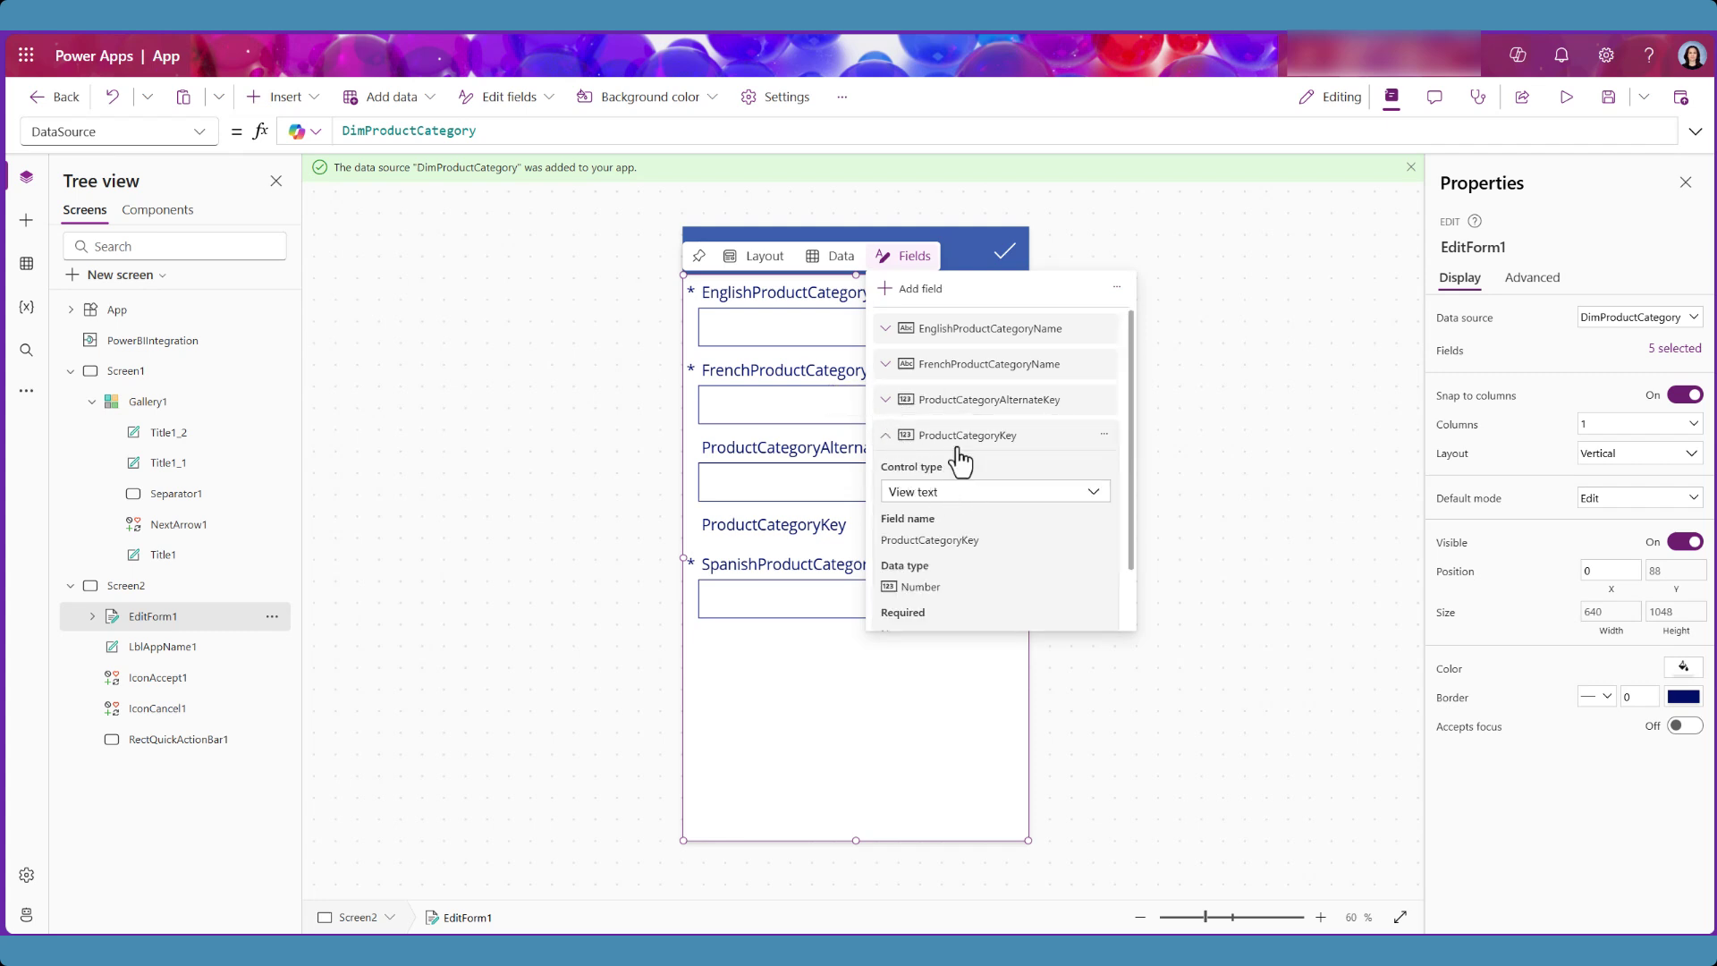
left_click(886, 436)
left_click(886, 400)
left_click(935, 456)
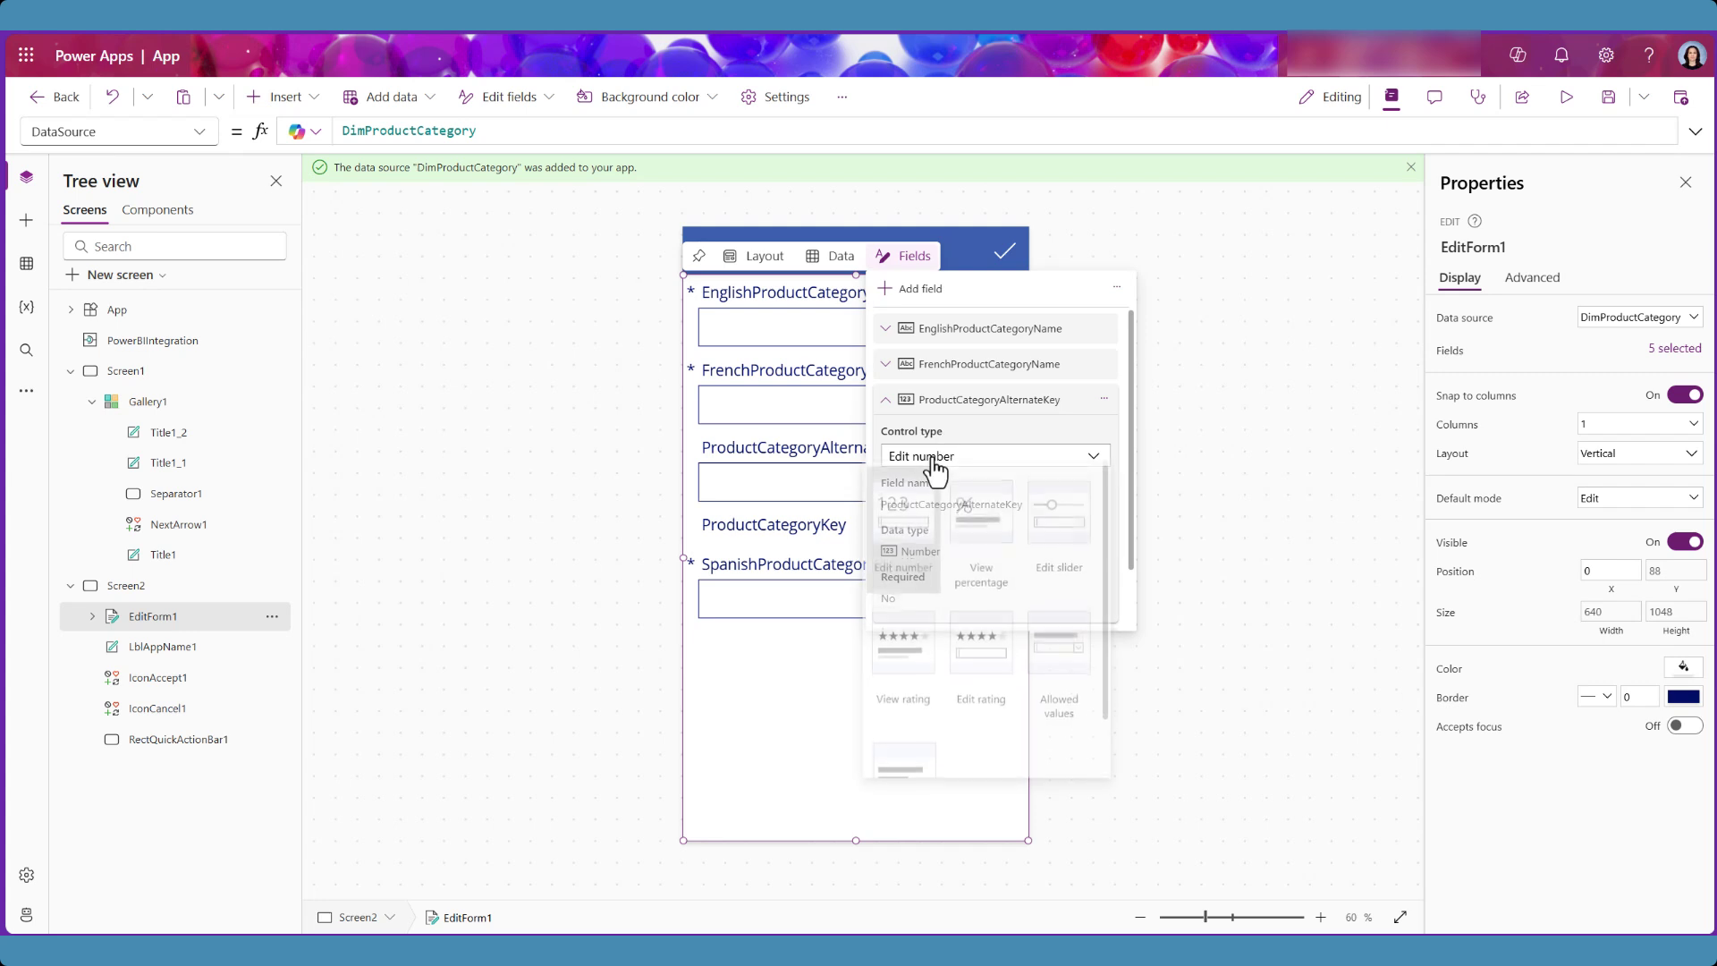
scroll(885, 715, "down", 1)
left_click(912, 757)
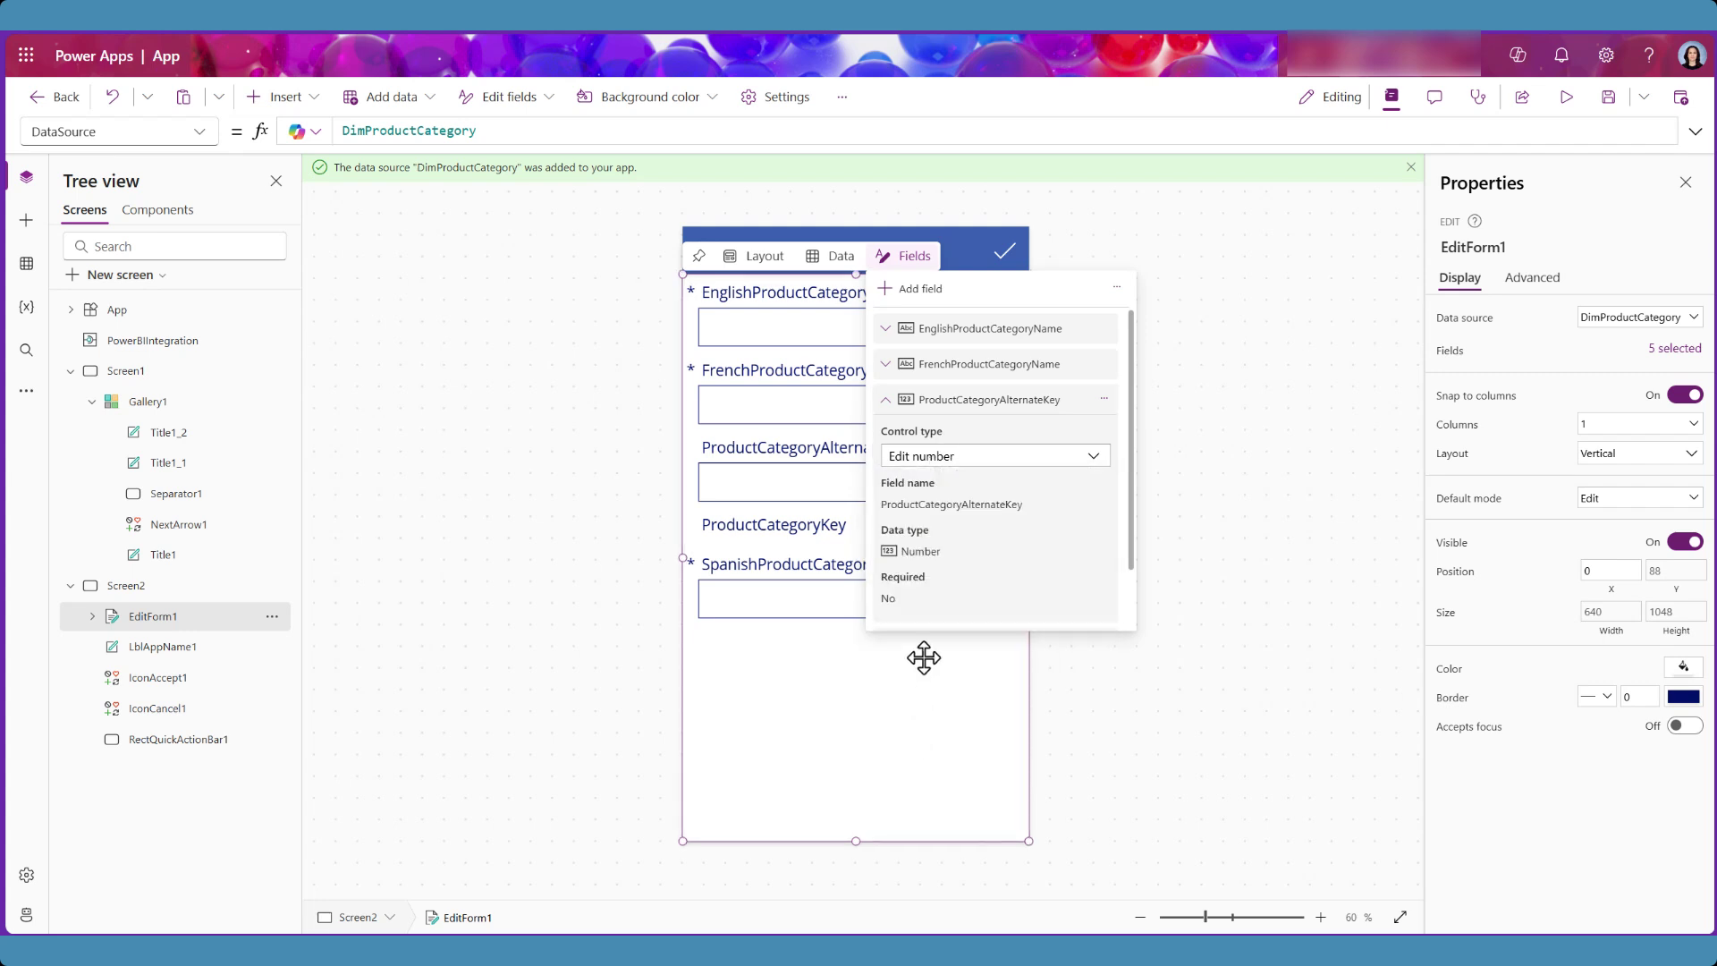
left_click(898, 405)
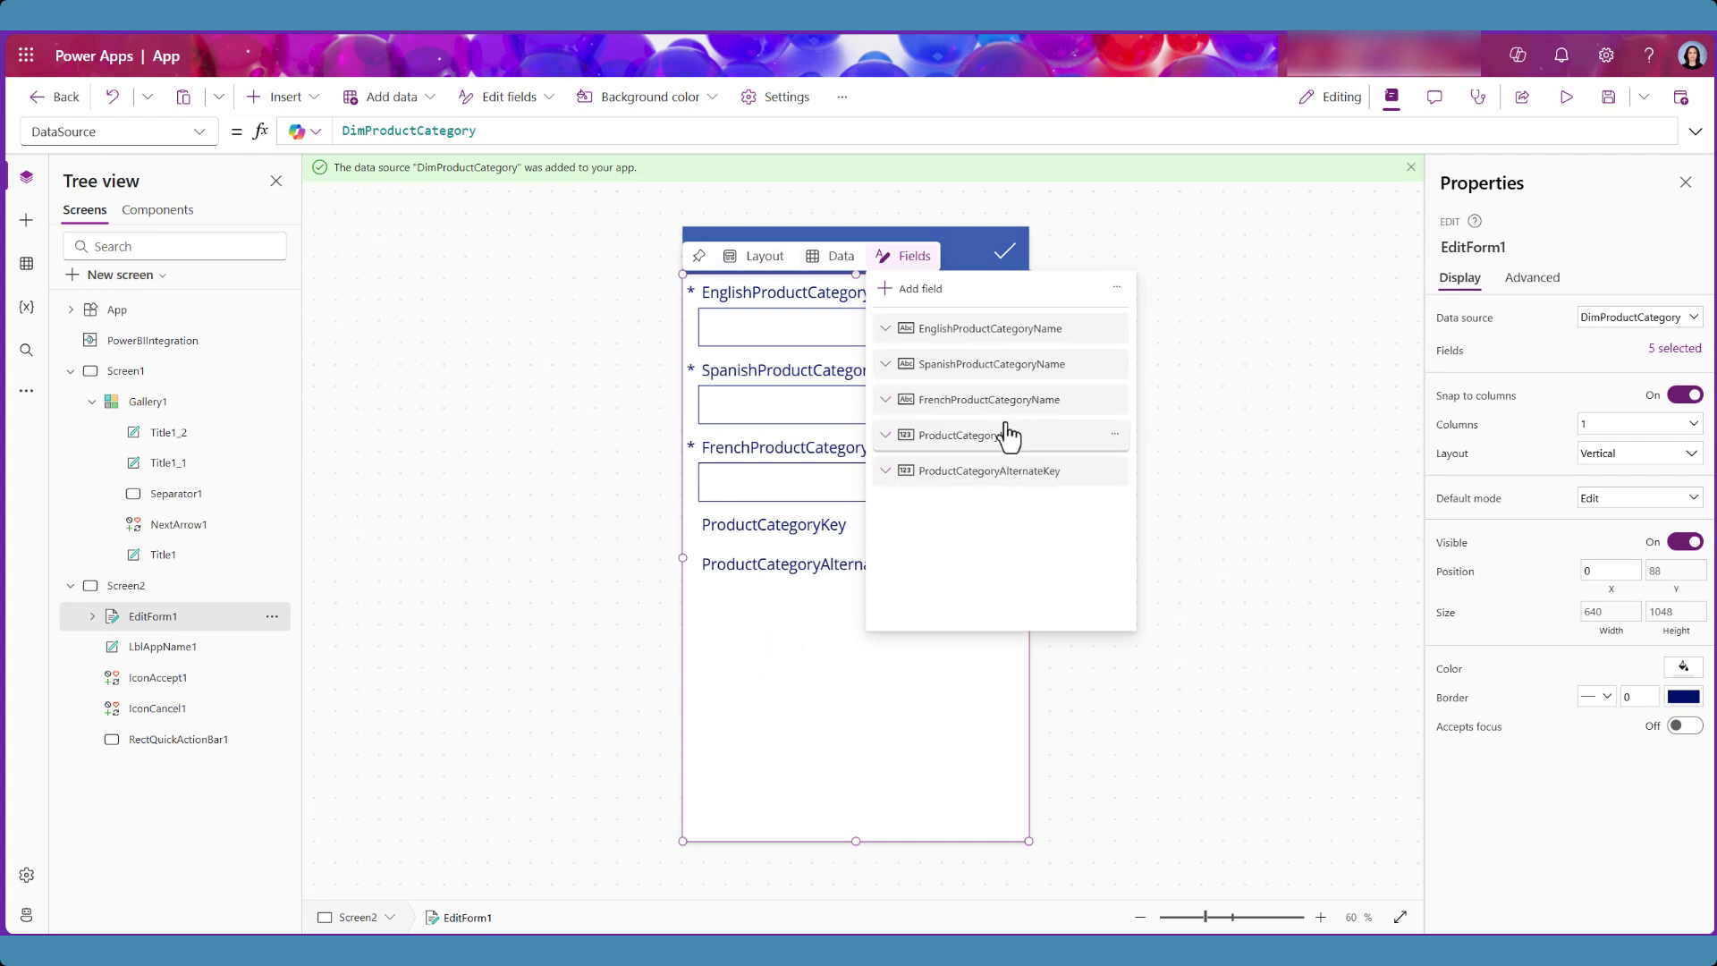
left_click(1073, 219)
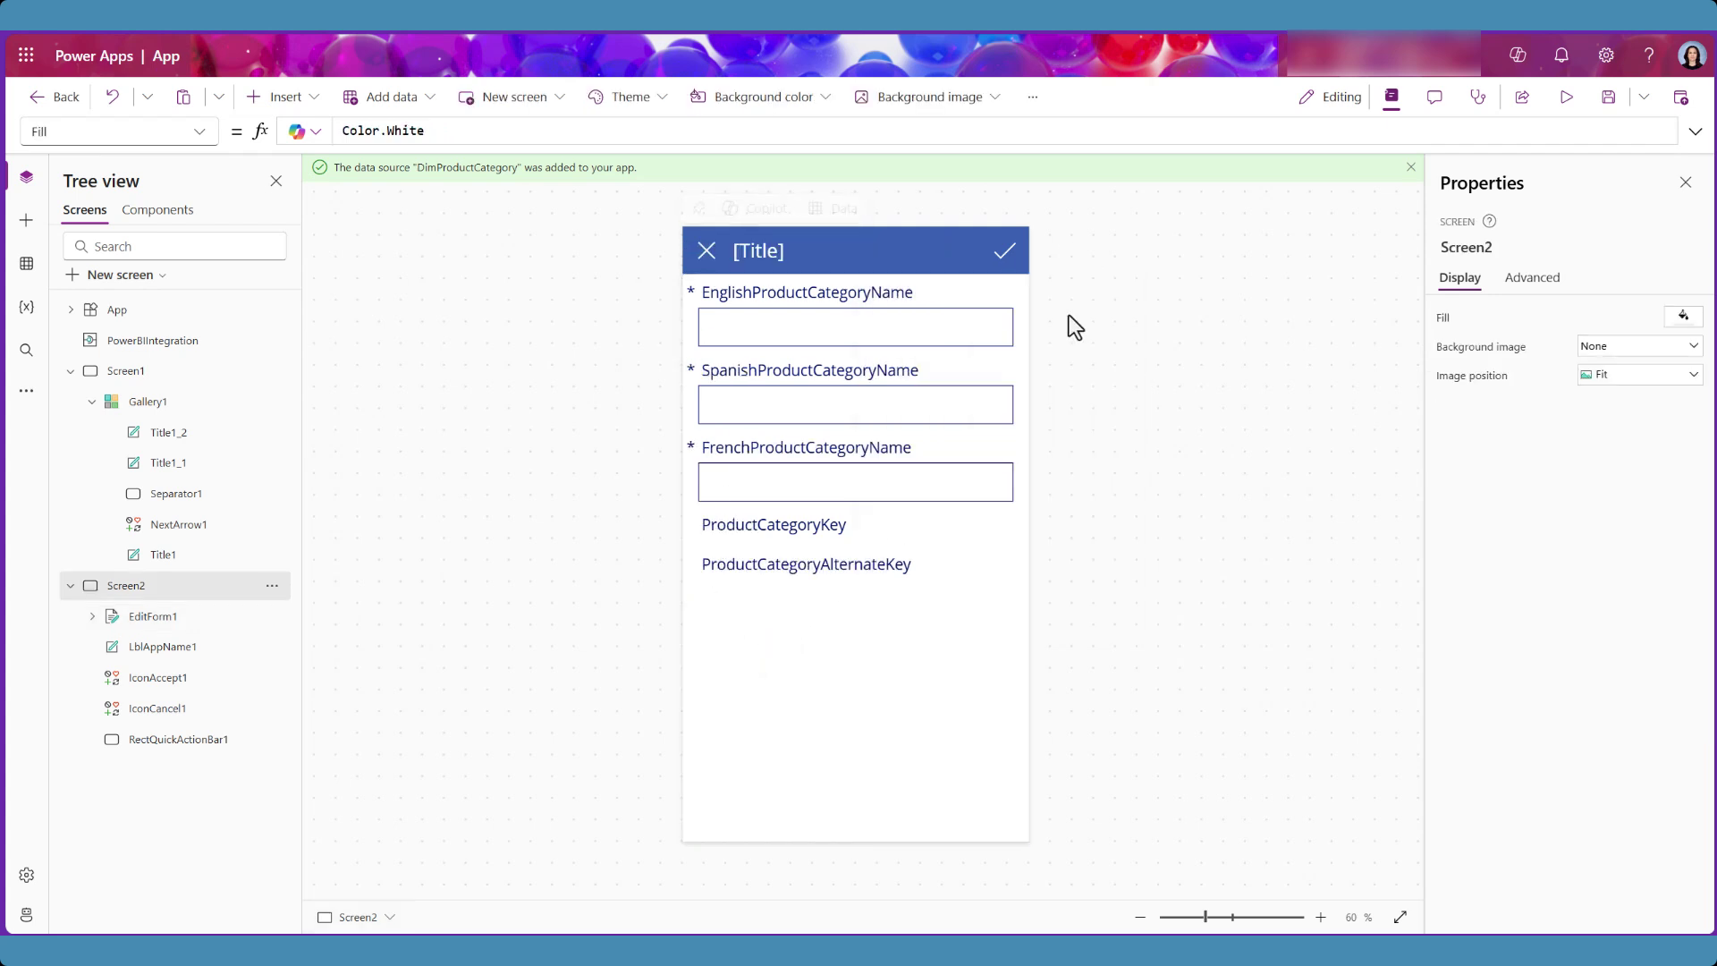
Step: Replace the title label's text at the top of Screen2 with "Save changes"
left_click(764, 247)
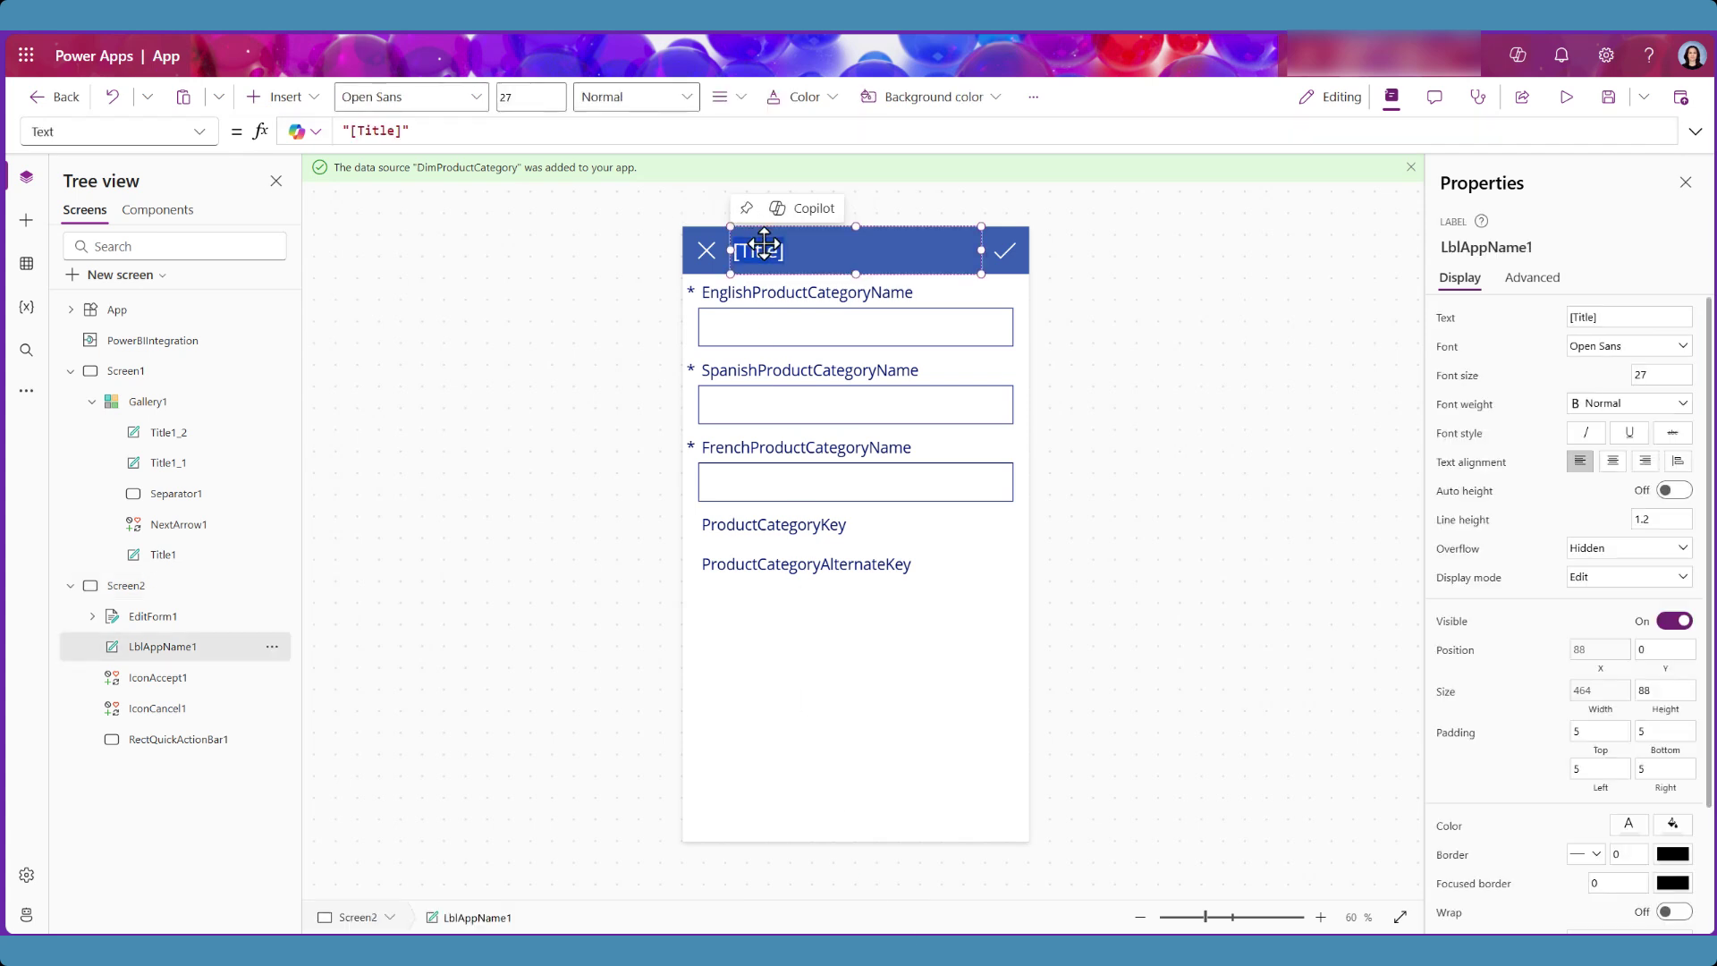
type("Save")
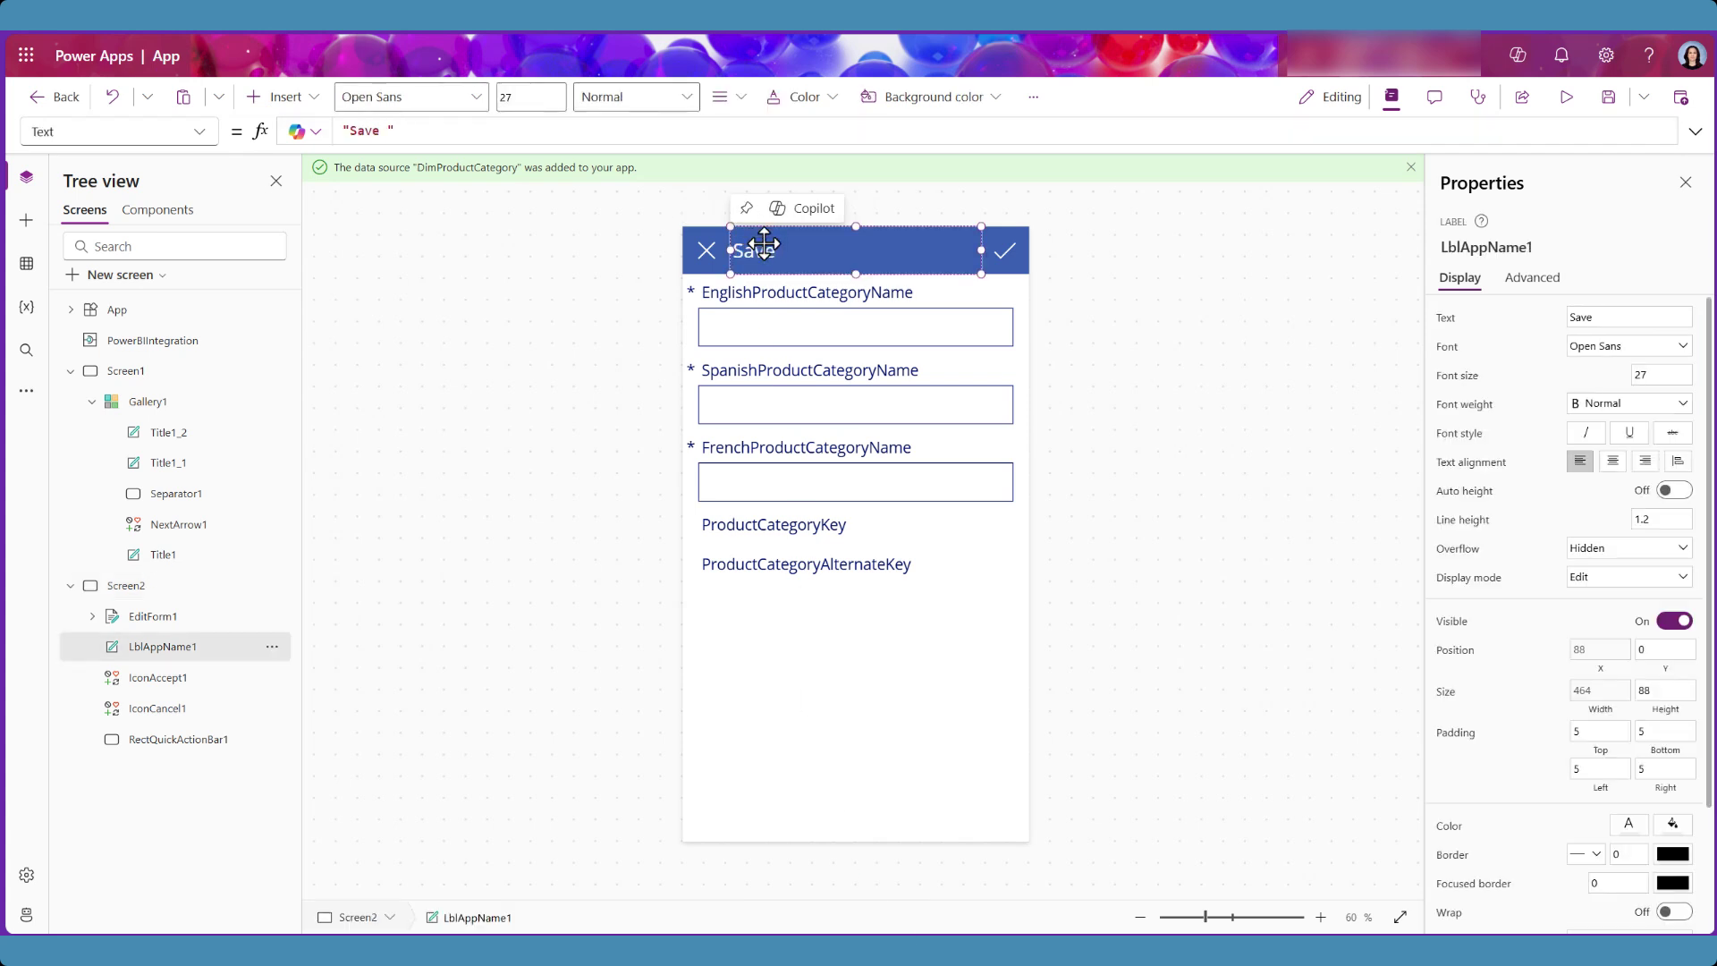
type(" changes")
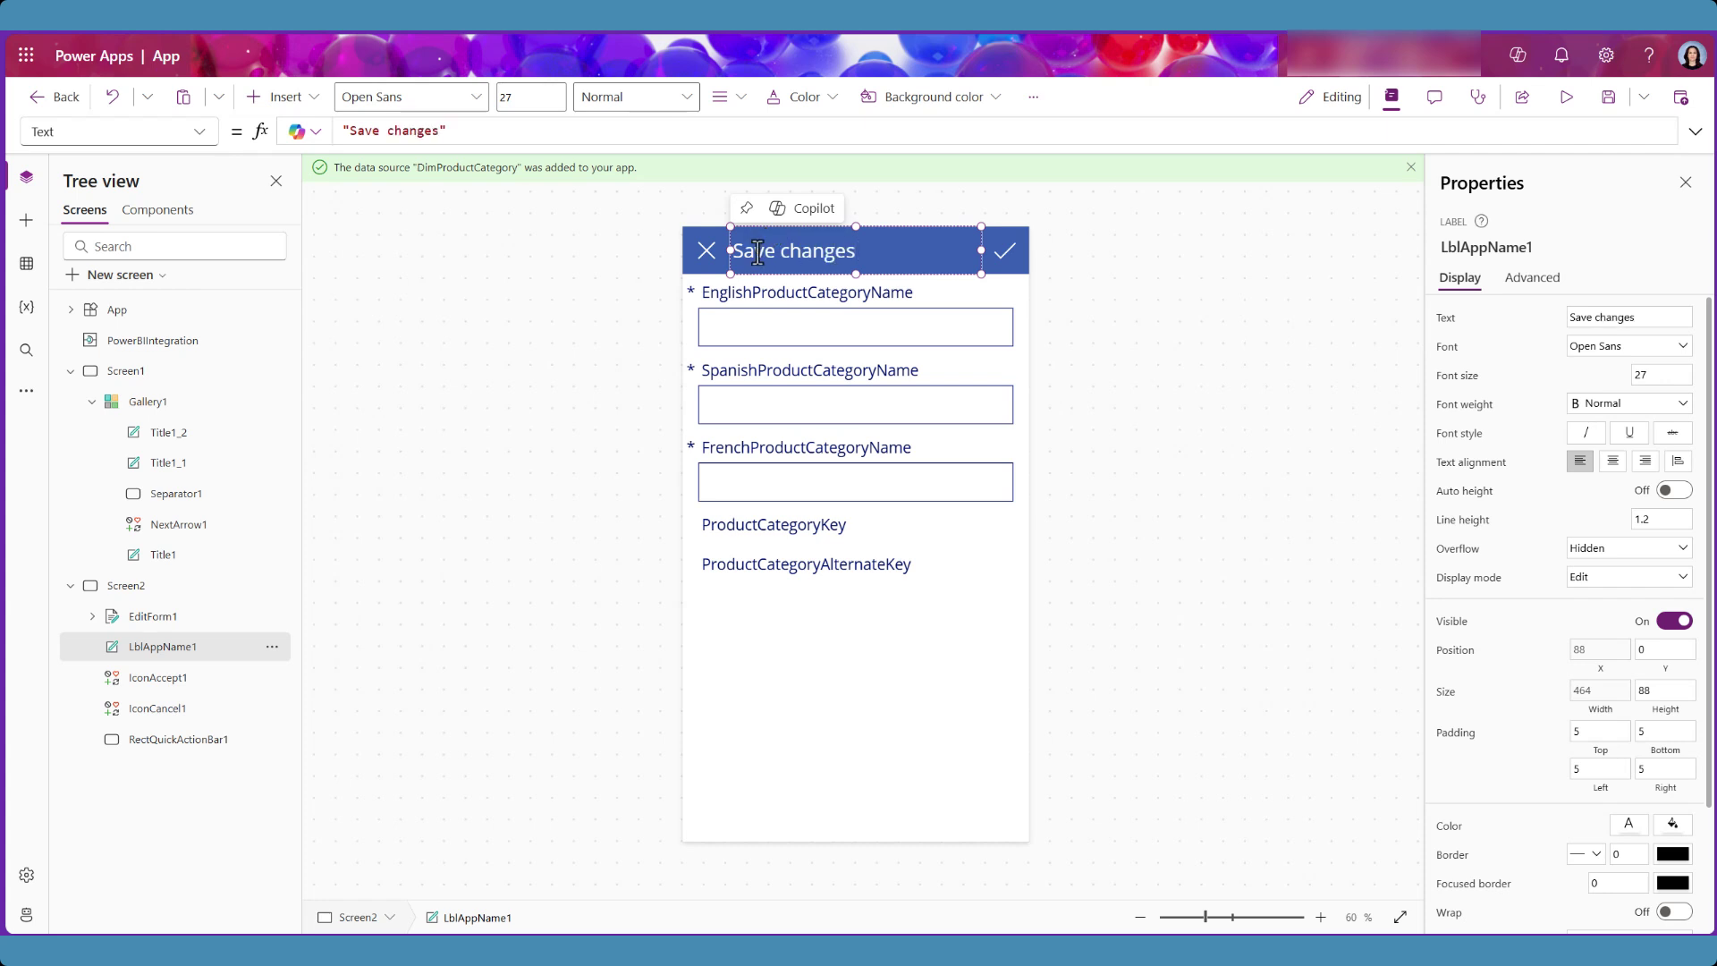
Step: Set the OnSelect formula of the cancel icon on Screen2 to Back()
left_click(713, 270)
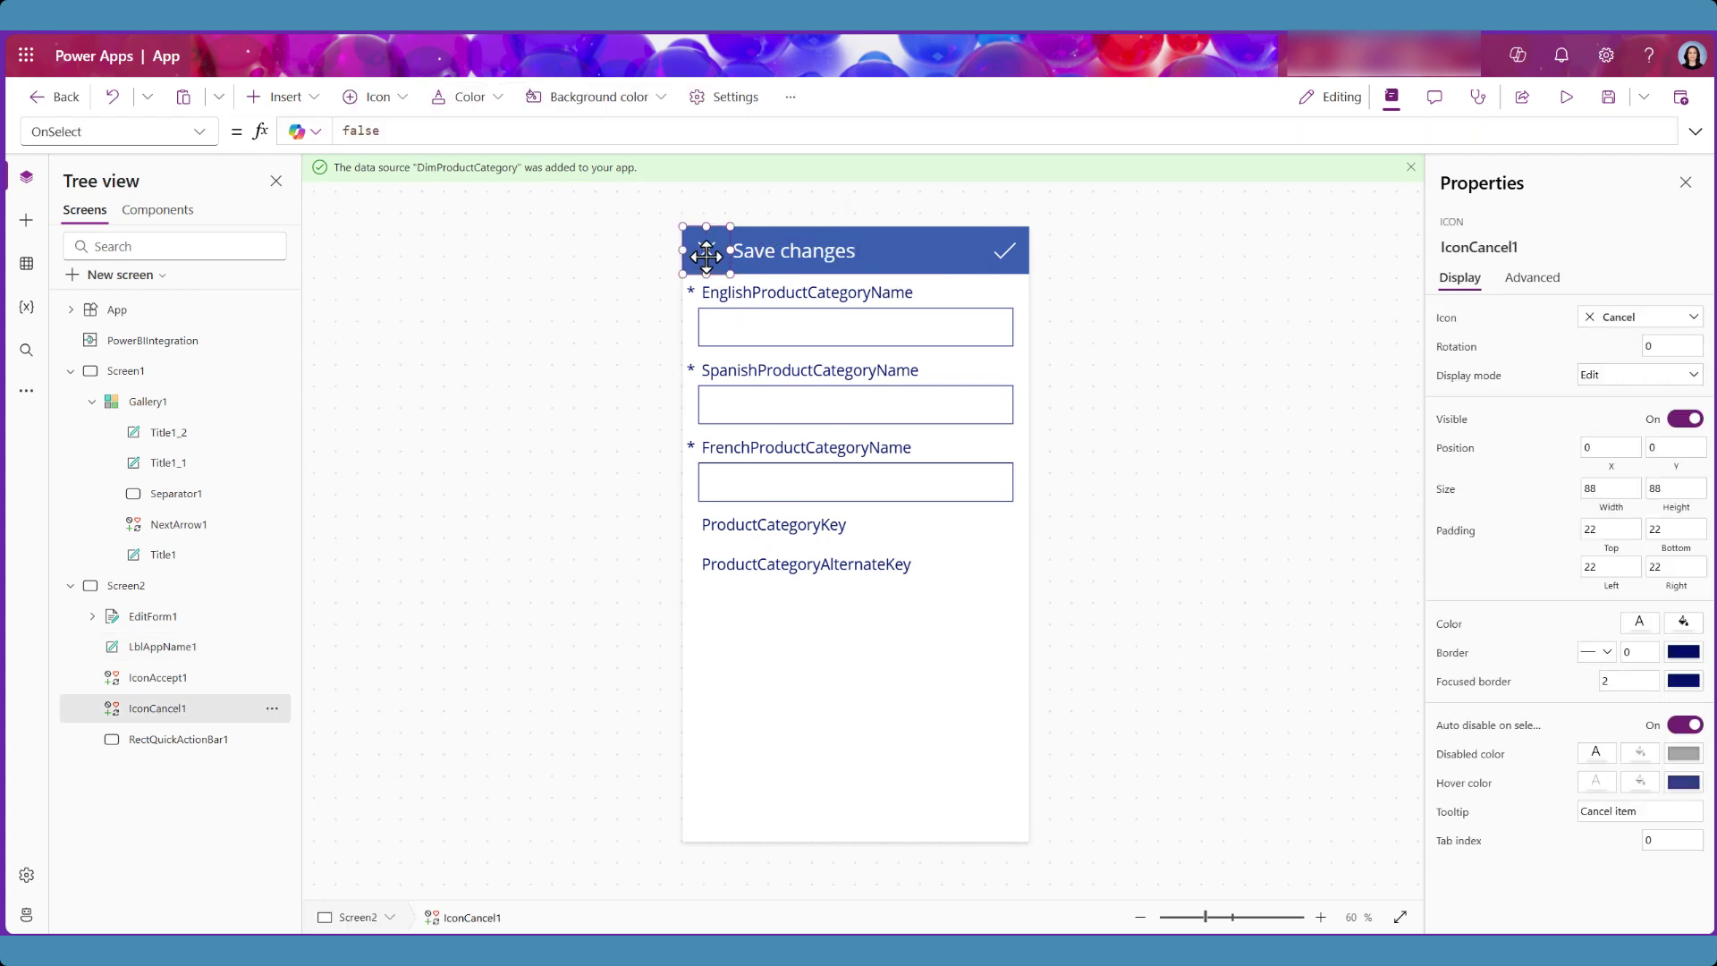
left_click(433, 133)
type("Back")
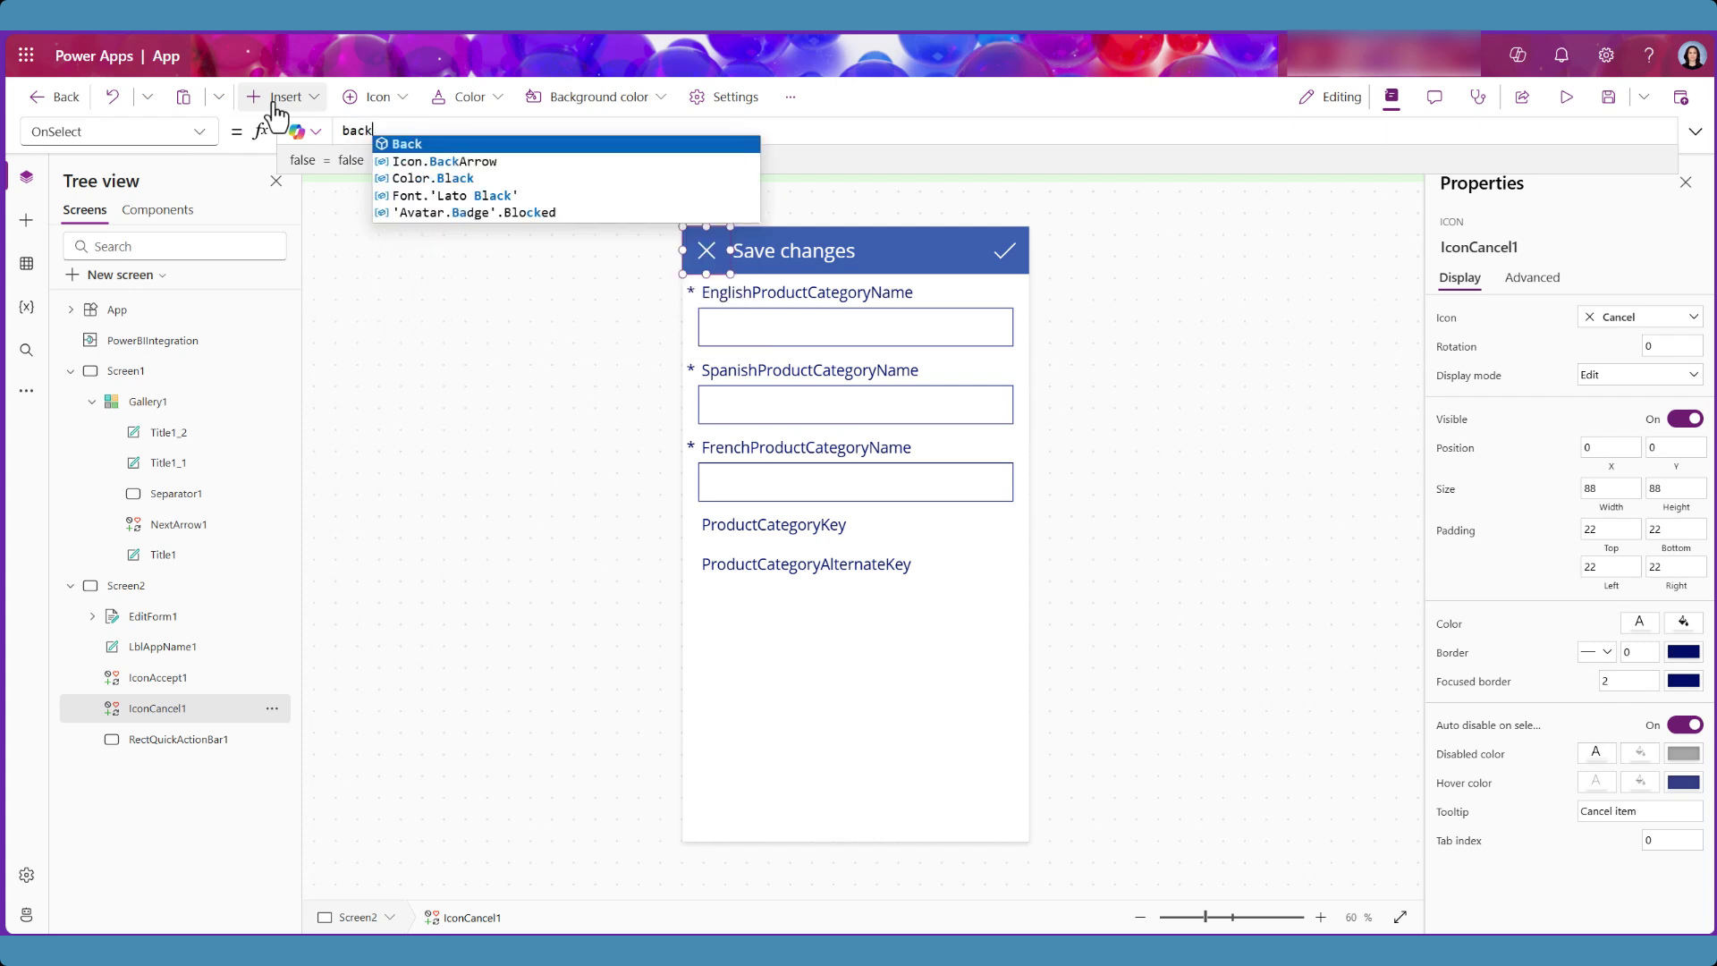
type("()")
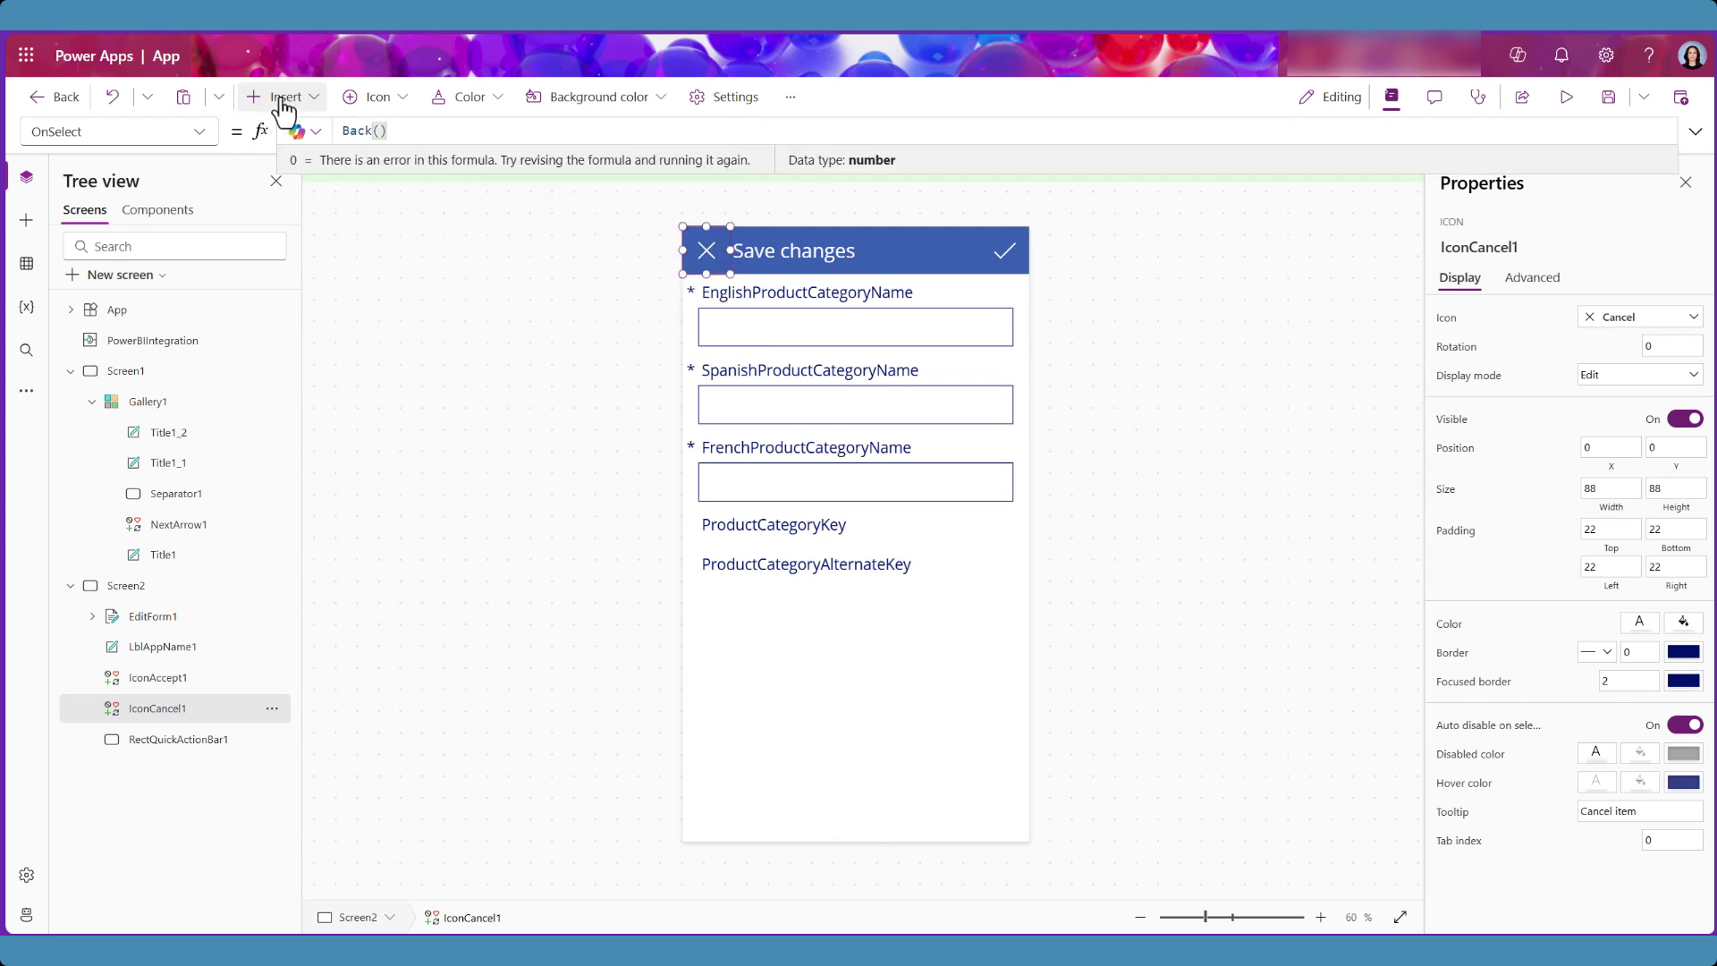
Step: Extend the accept icon's OnSelect formula to SubmitForm(EditForm1);PowerBIIntegration.Refresh();Back();
left_click(983, 254)
left_click(1000, 250)
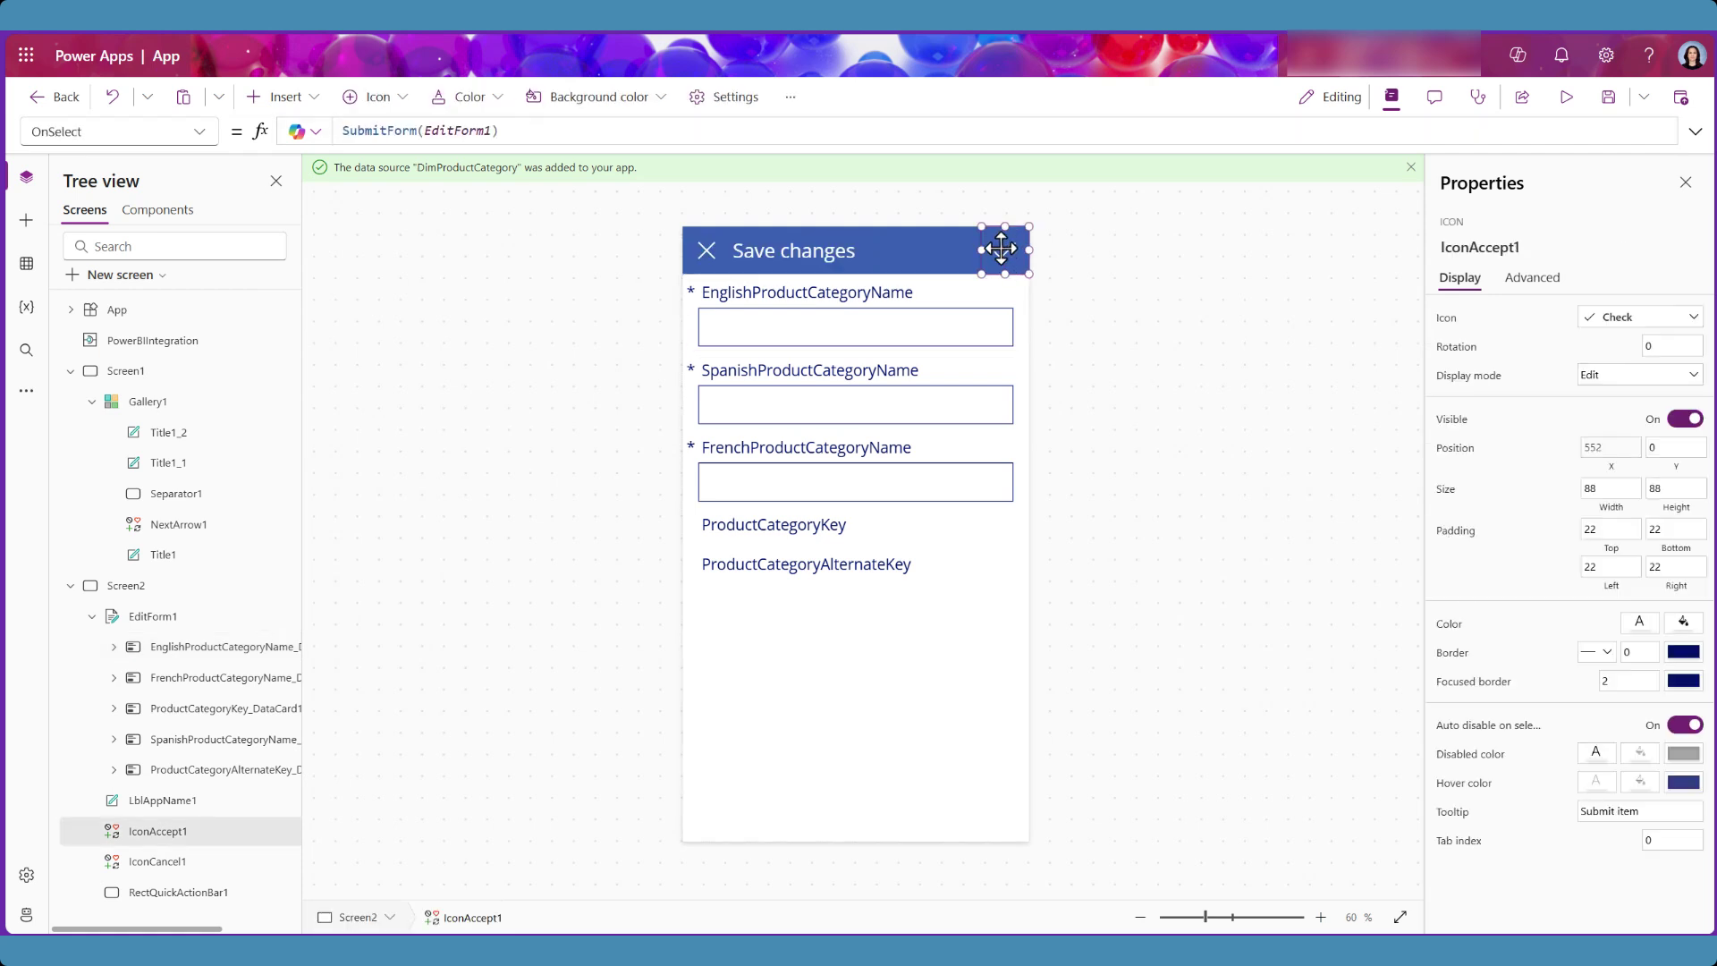
left_click(557, 133)
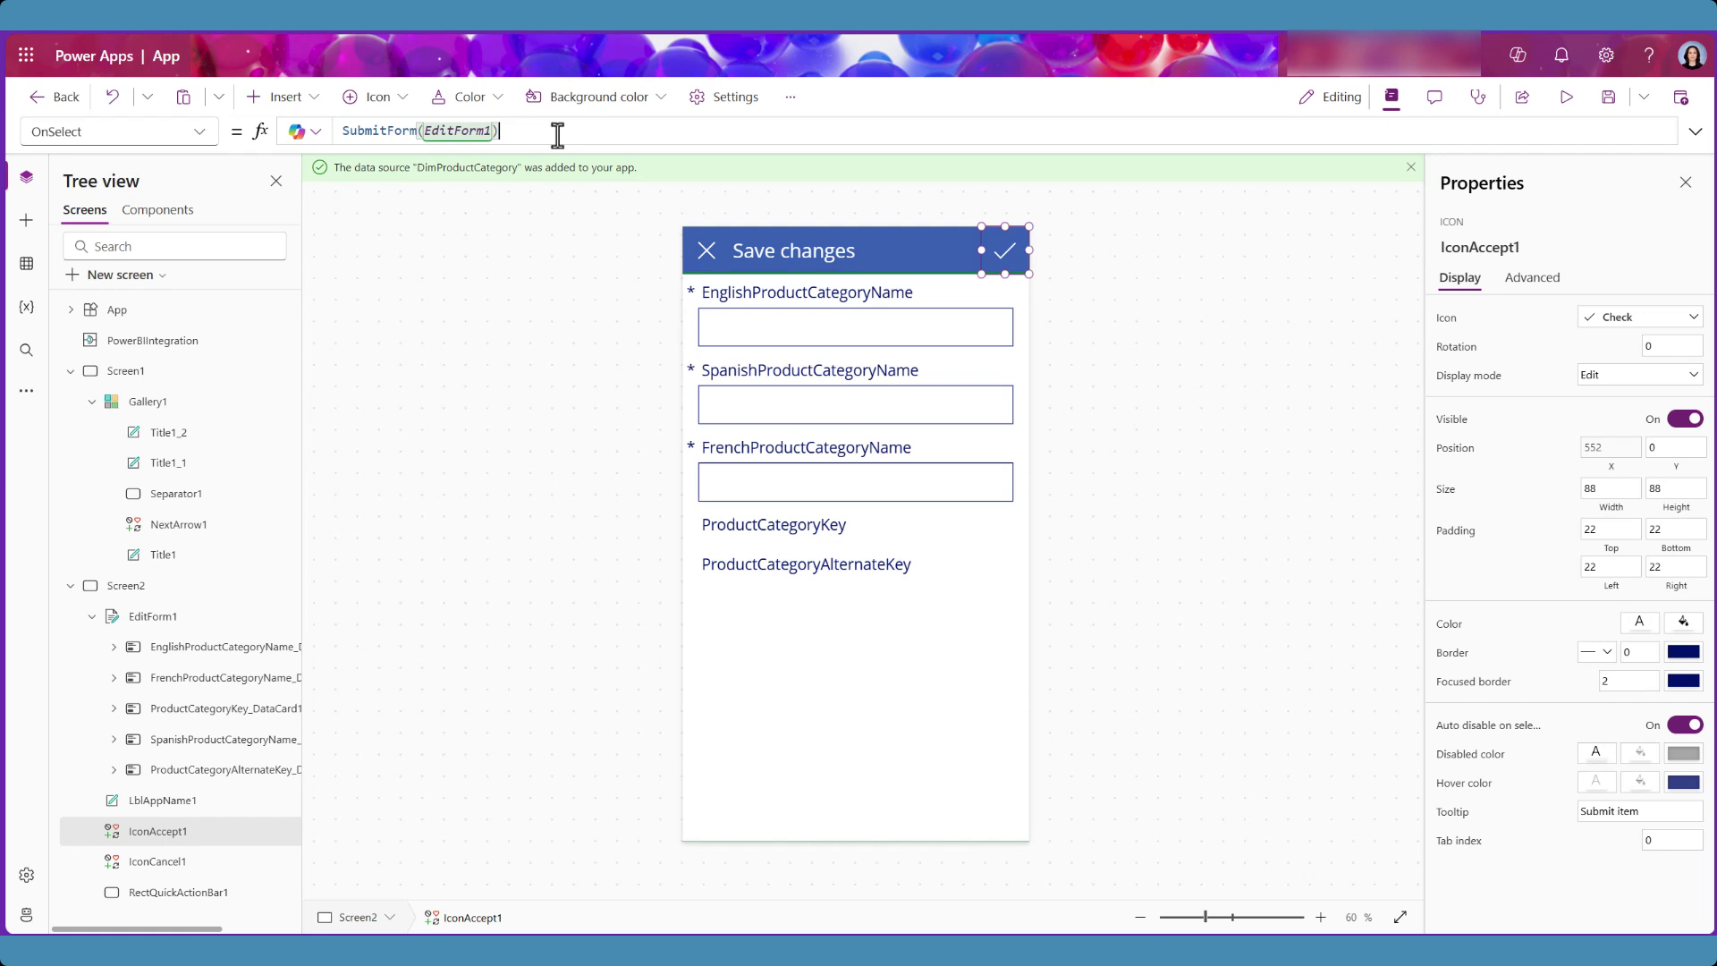
type(";Power")
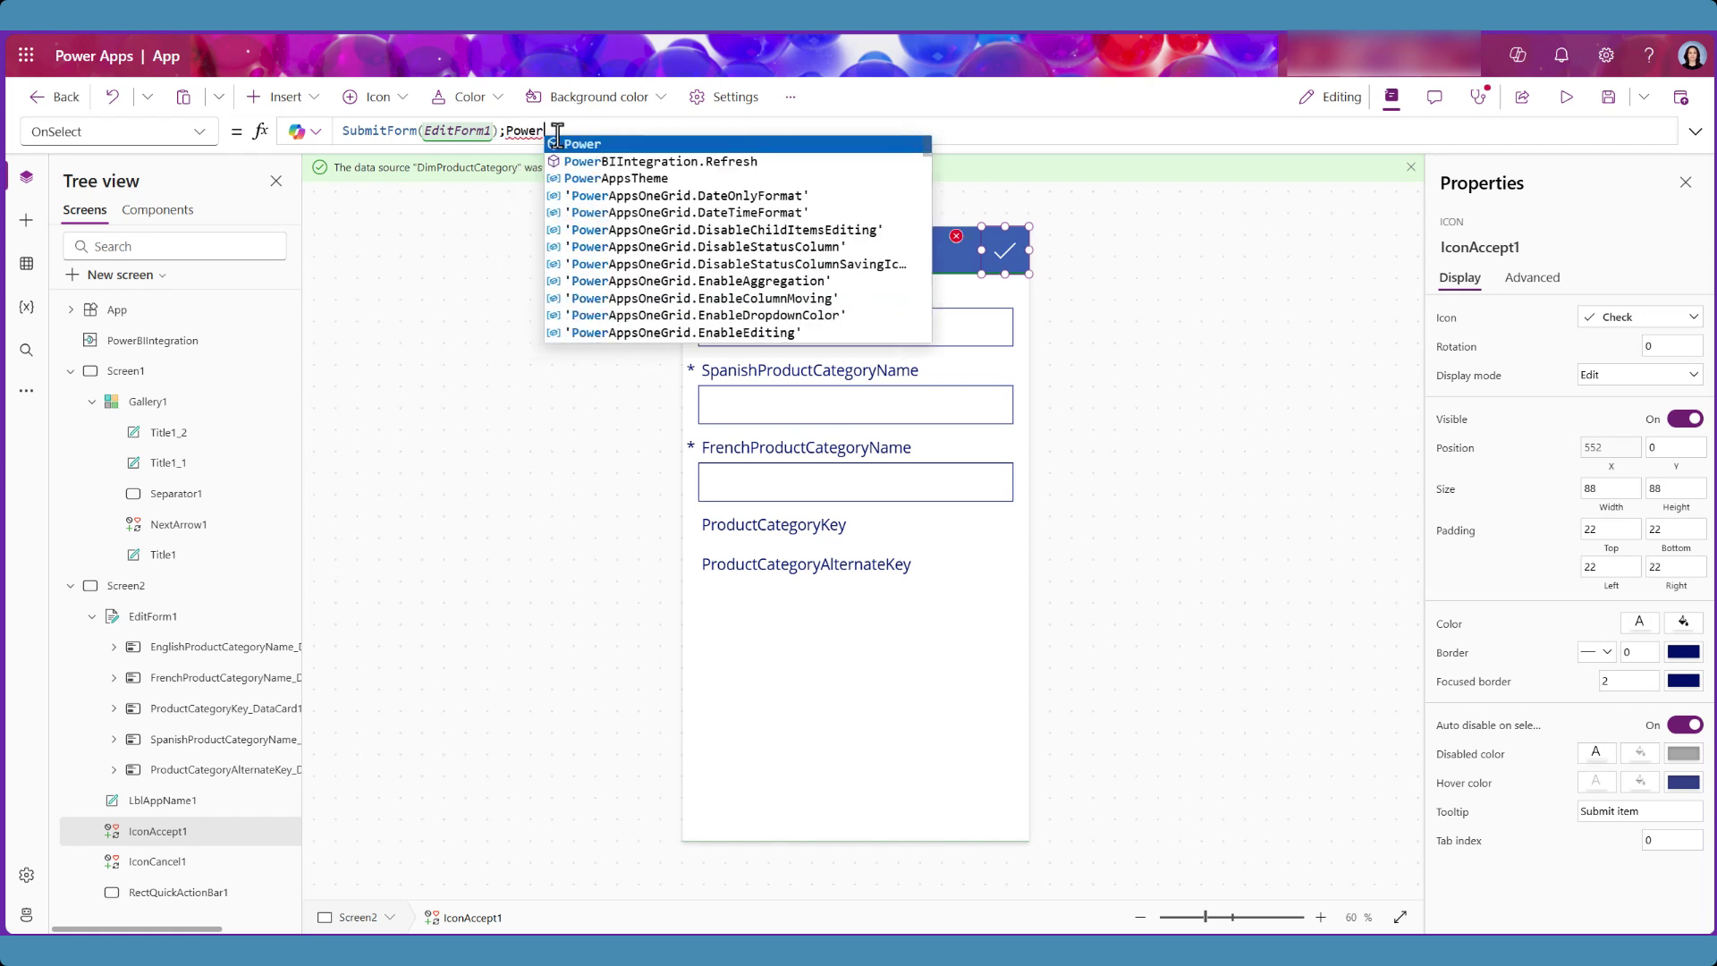
key("Down")
key("Tab")
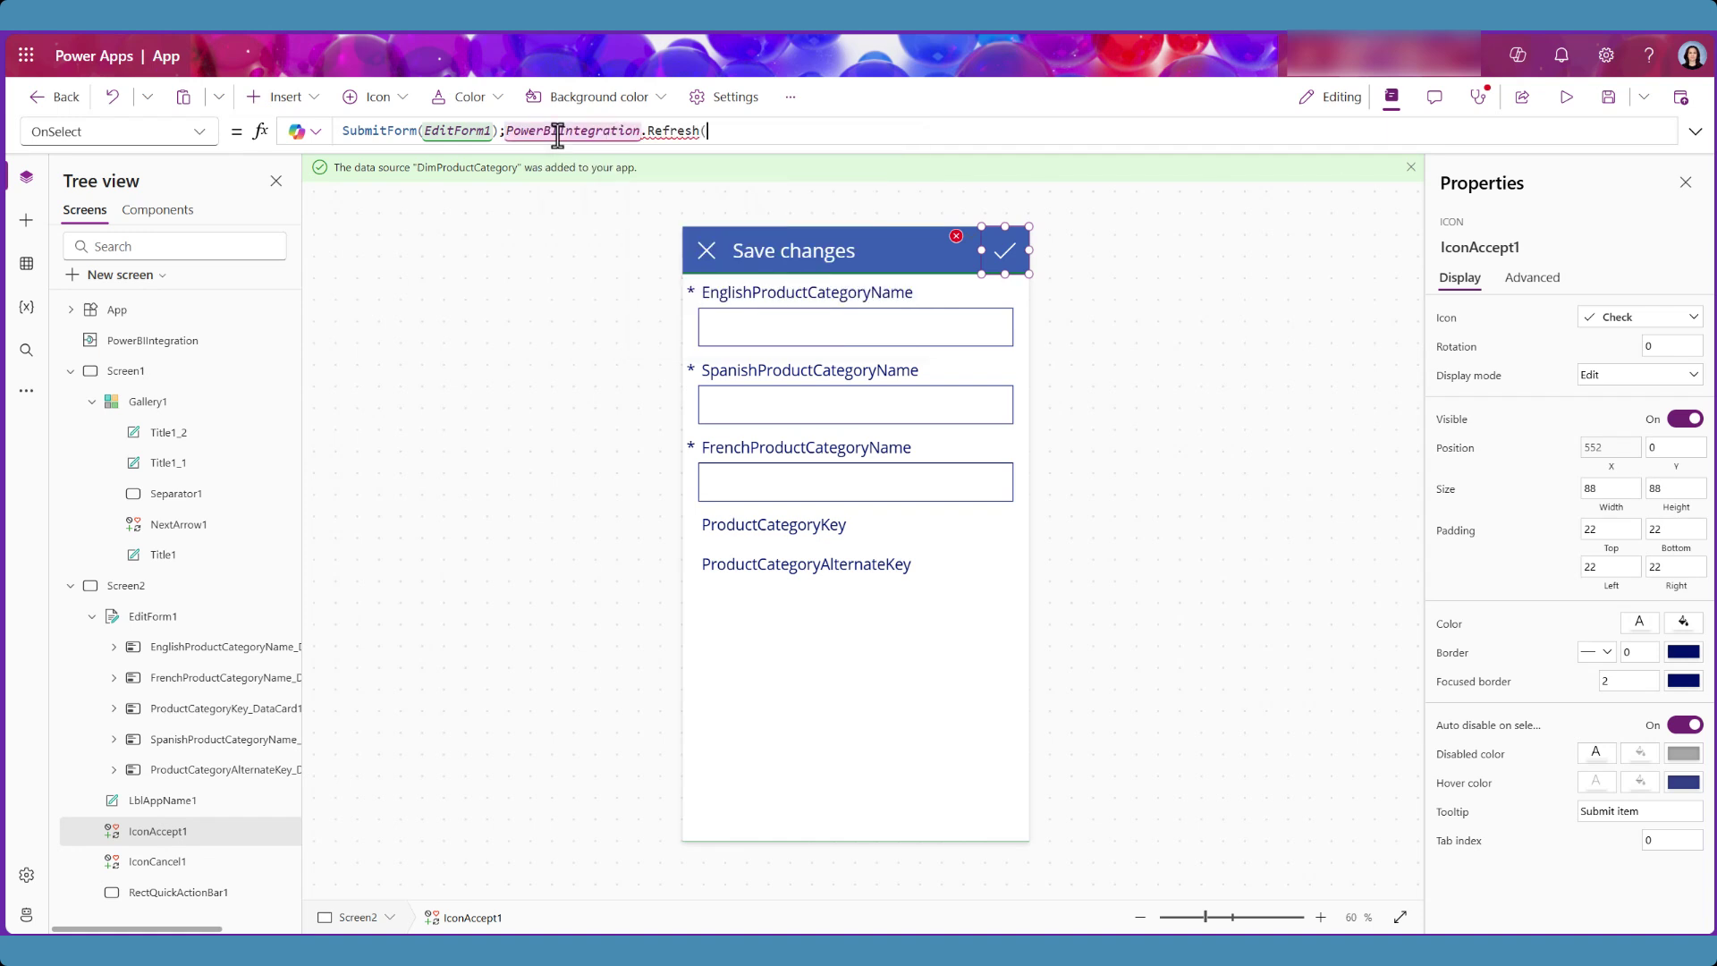
type(");")
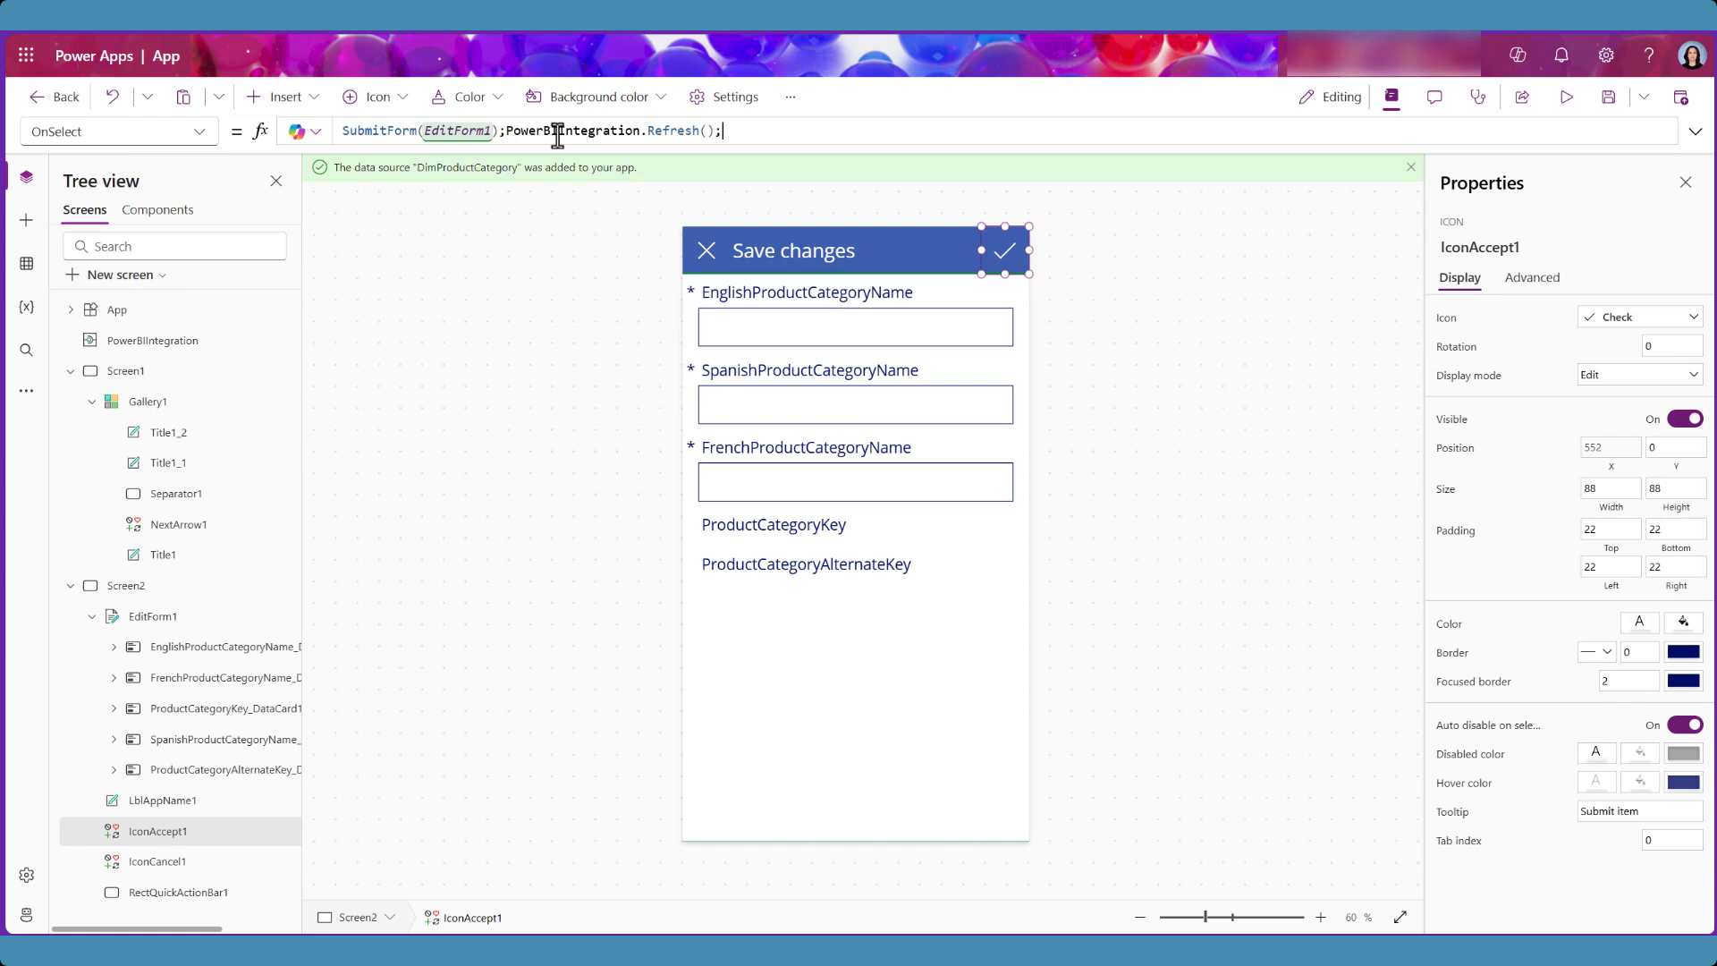
type(";b")
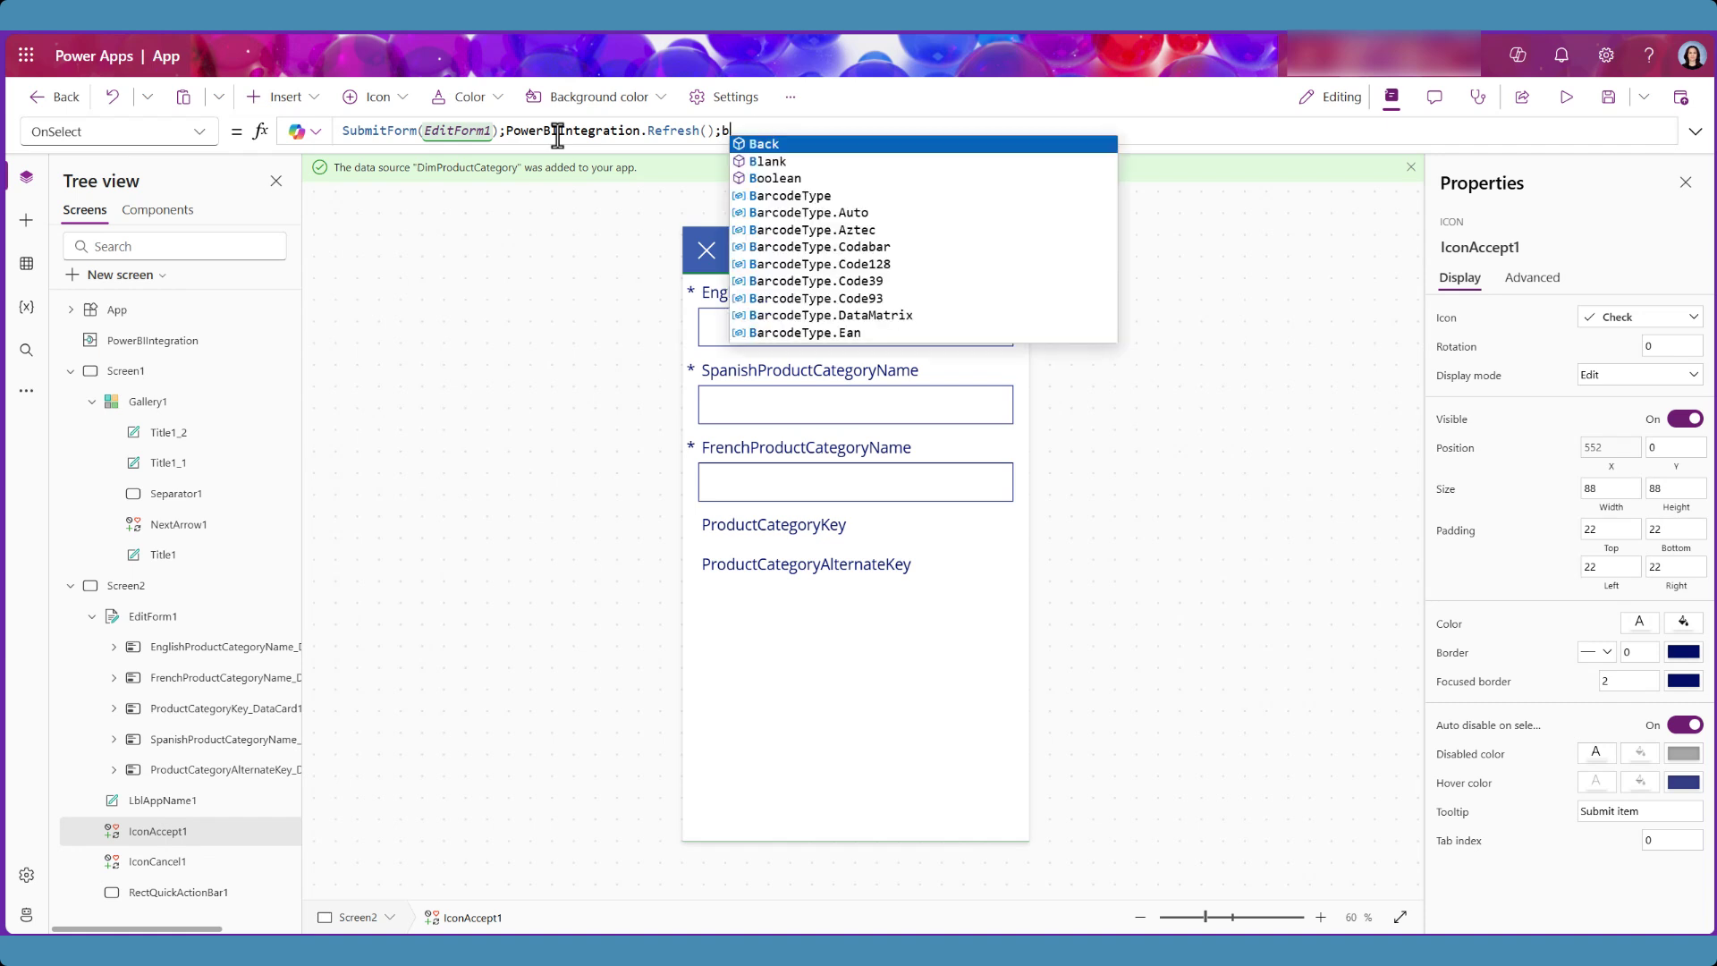
key("Tab")
type("();")
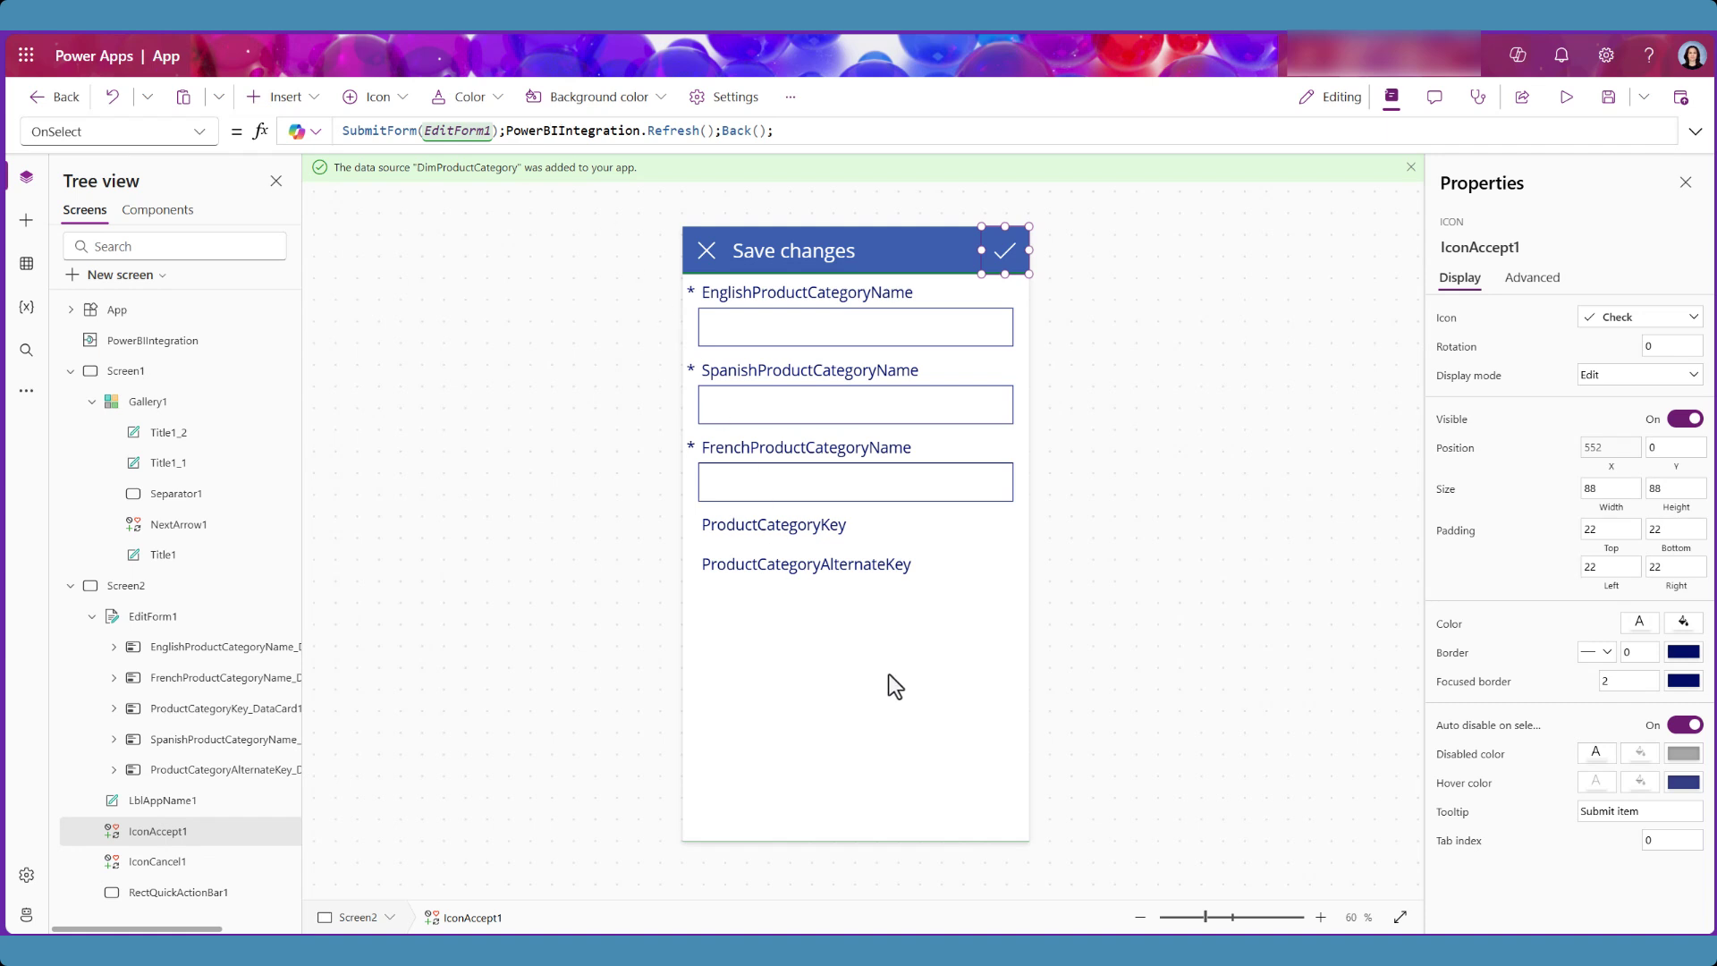
Step: Set EditForm1's Item property to Gallery1.Selected
left_click(905, 706)
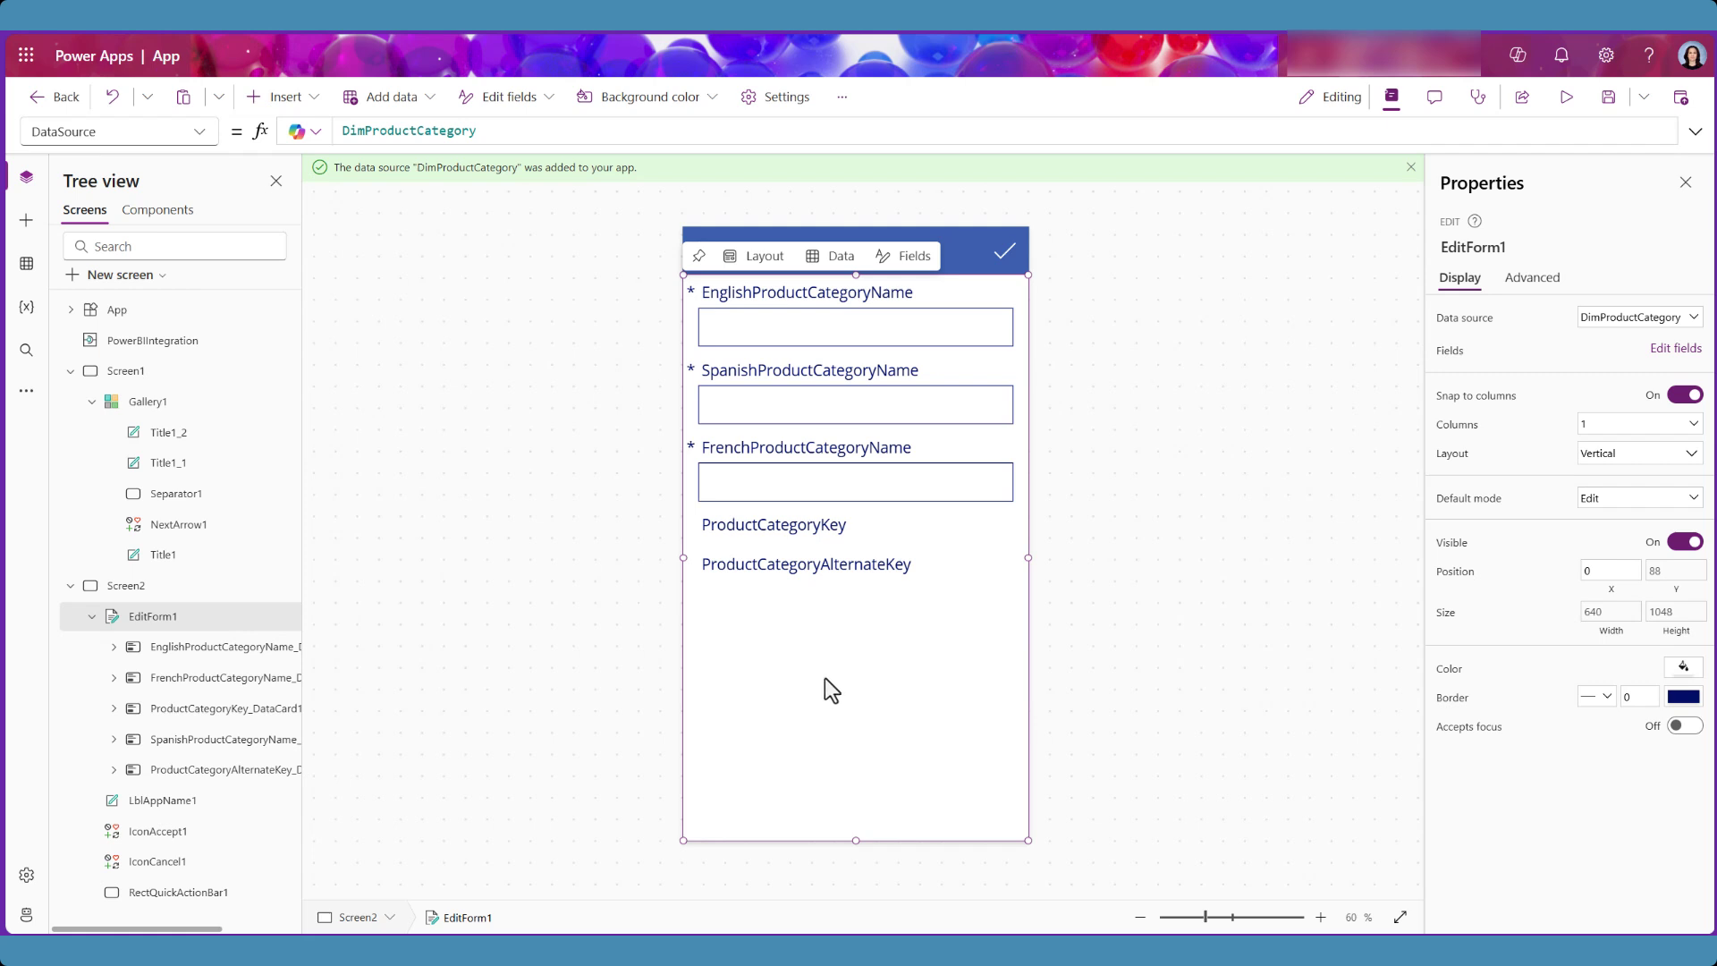
left_click(199, 131)
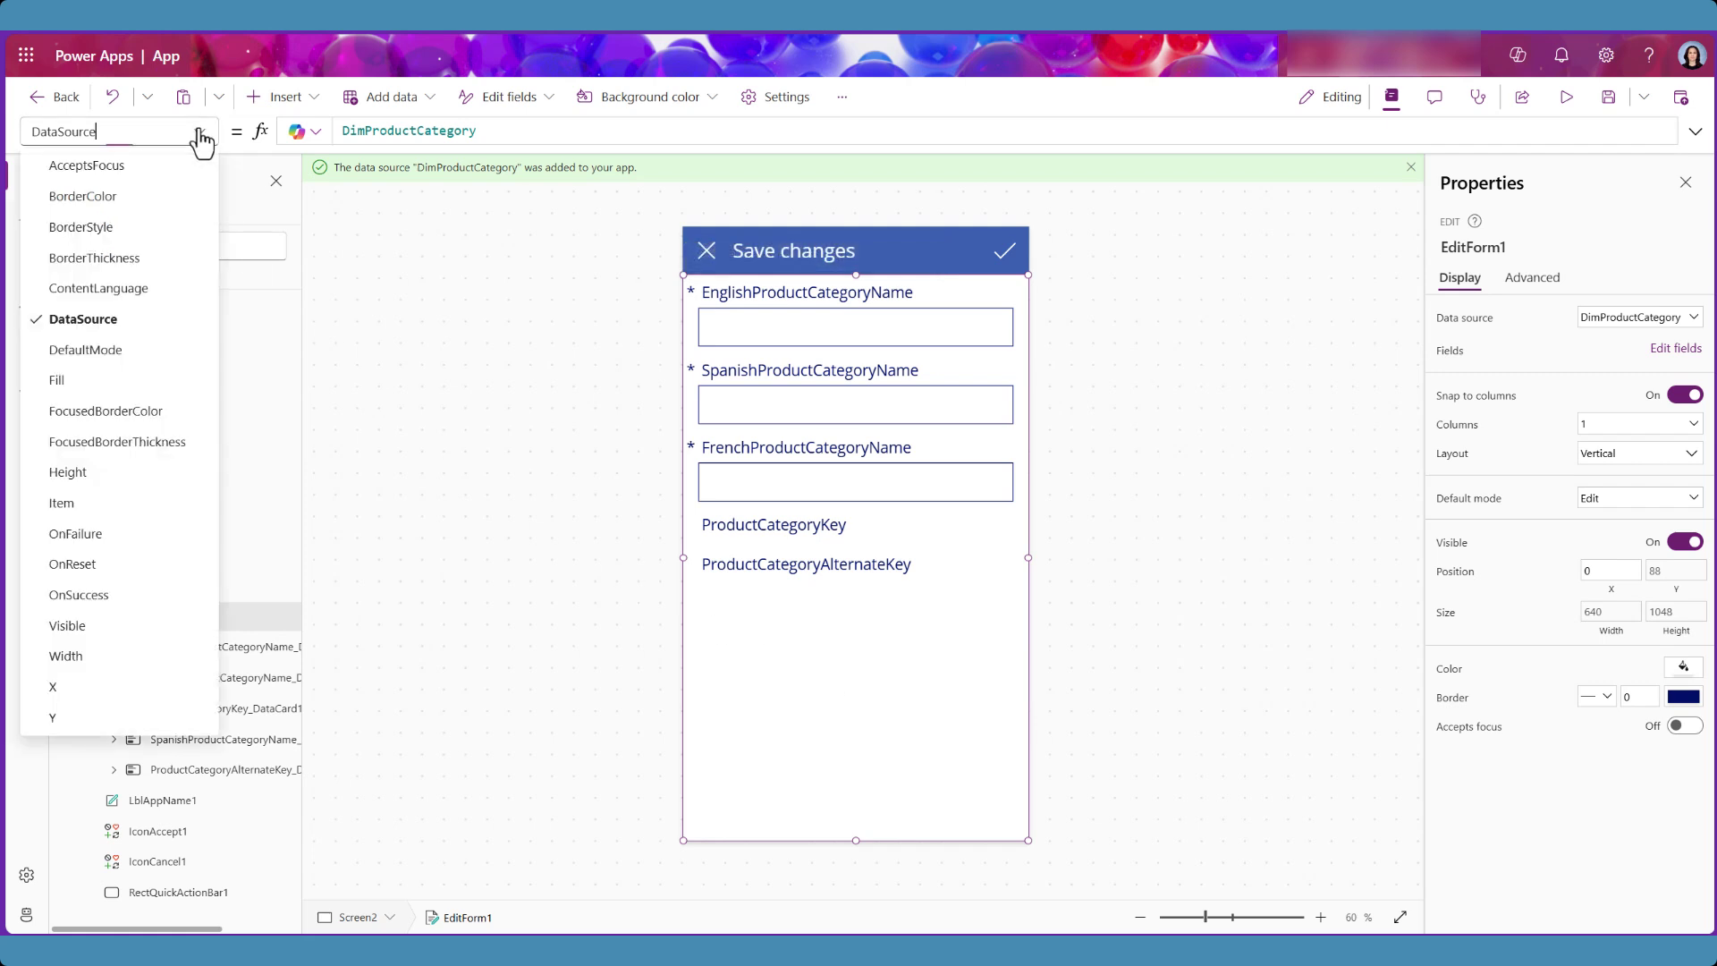
left_click(109, 503)
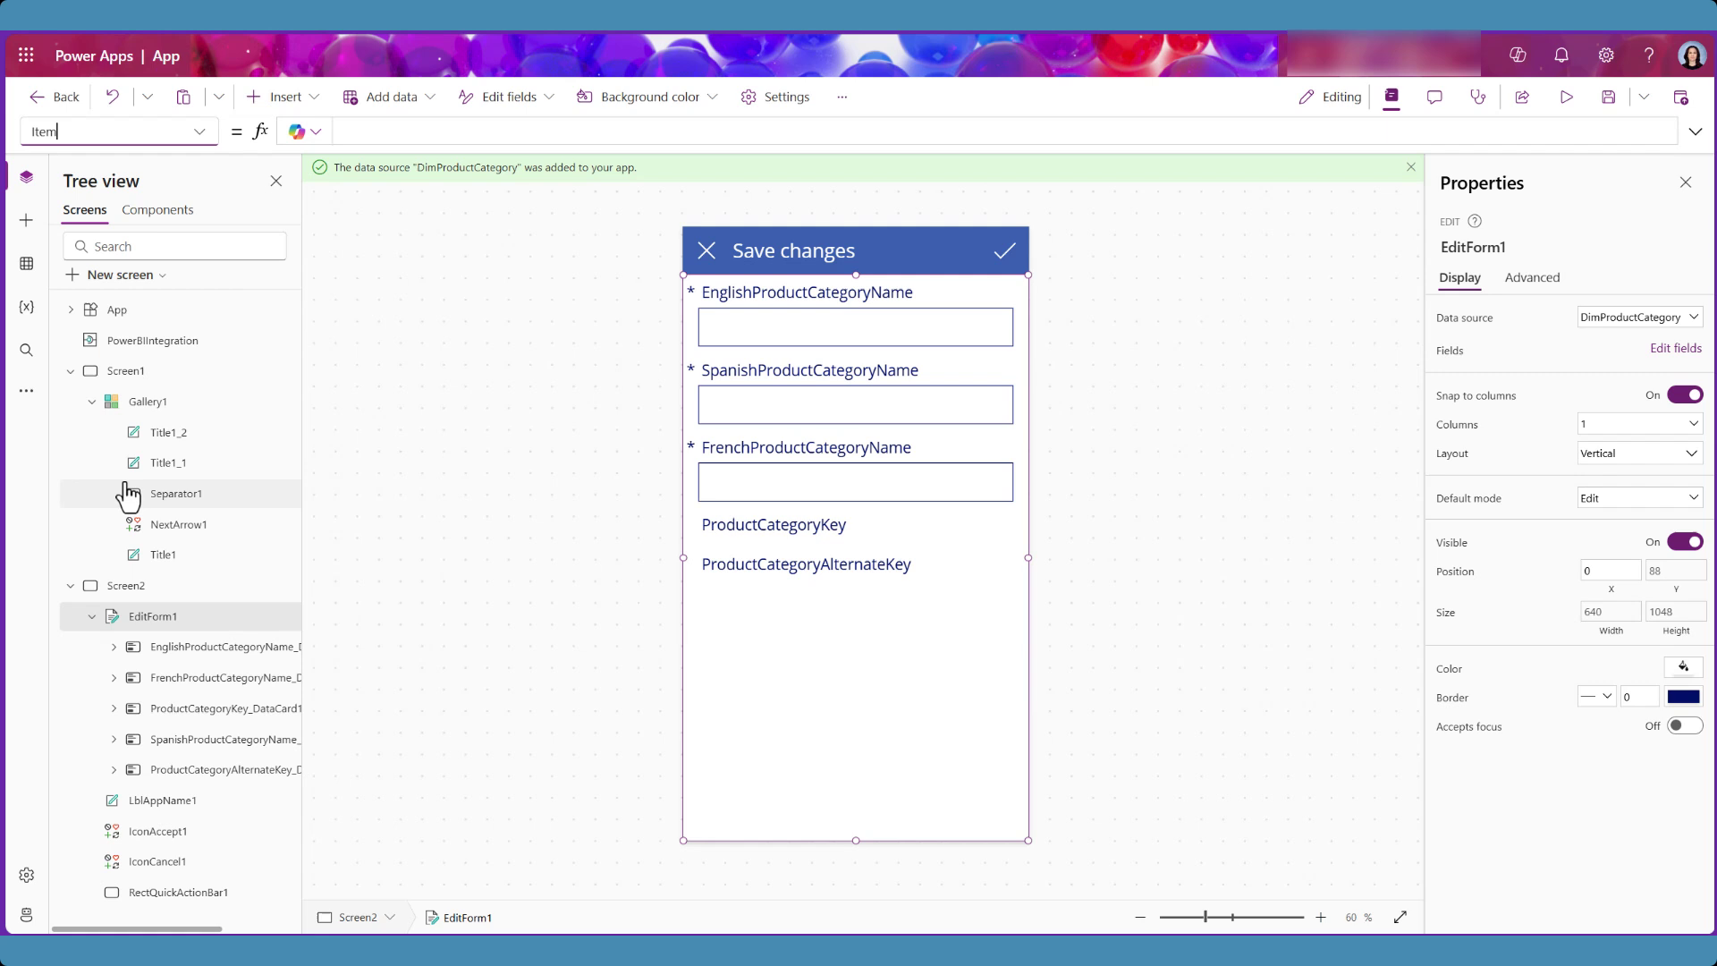
left_click(405, 130)
type("gallery1.s")
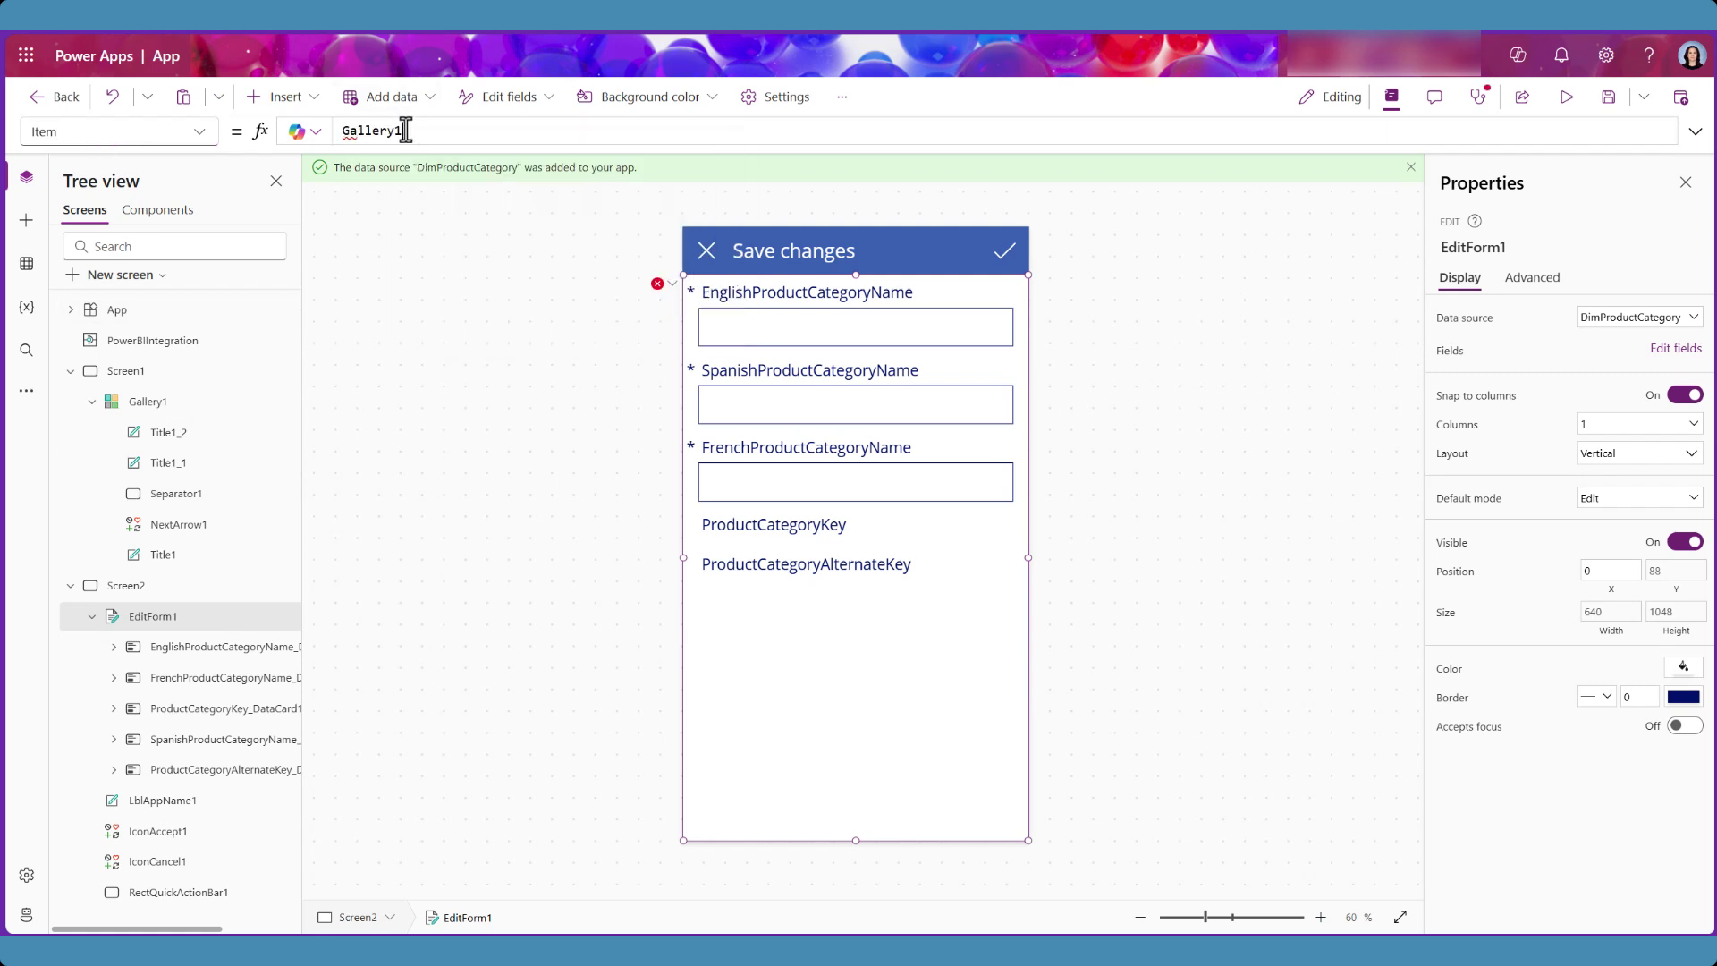
key("Tab")
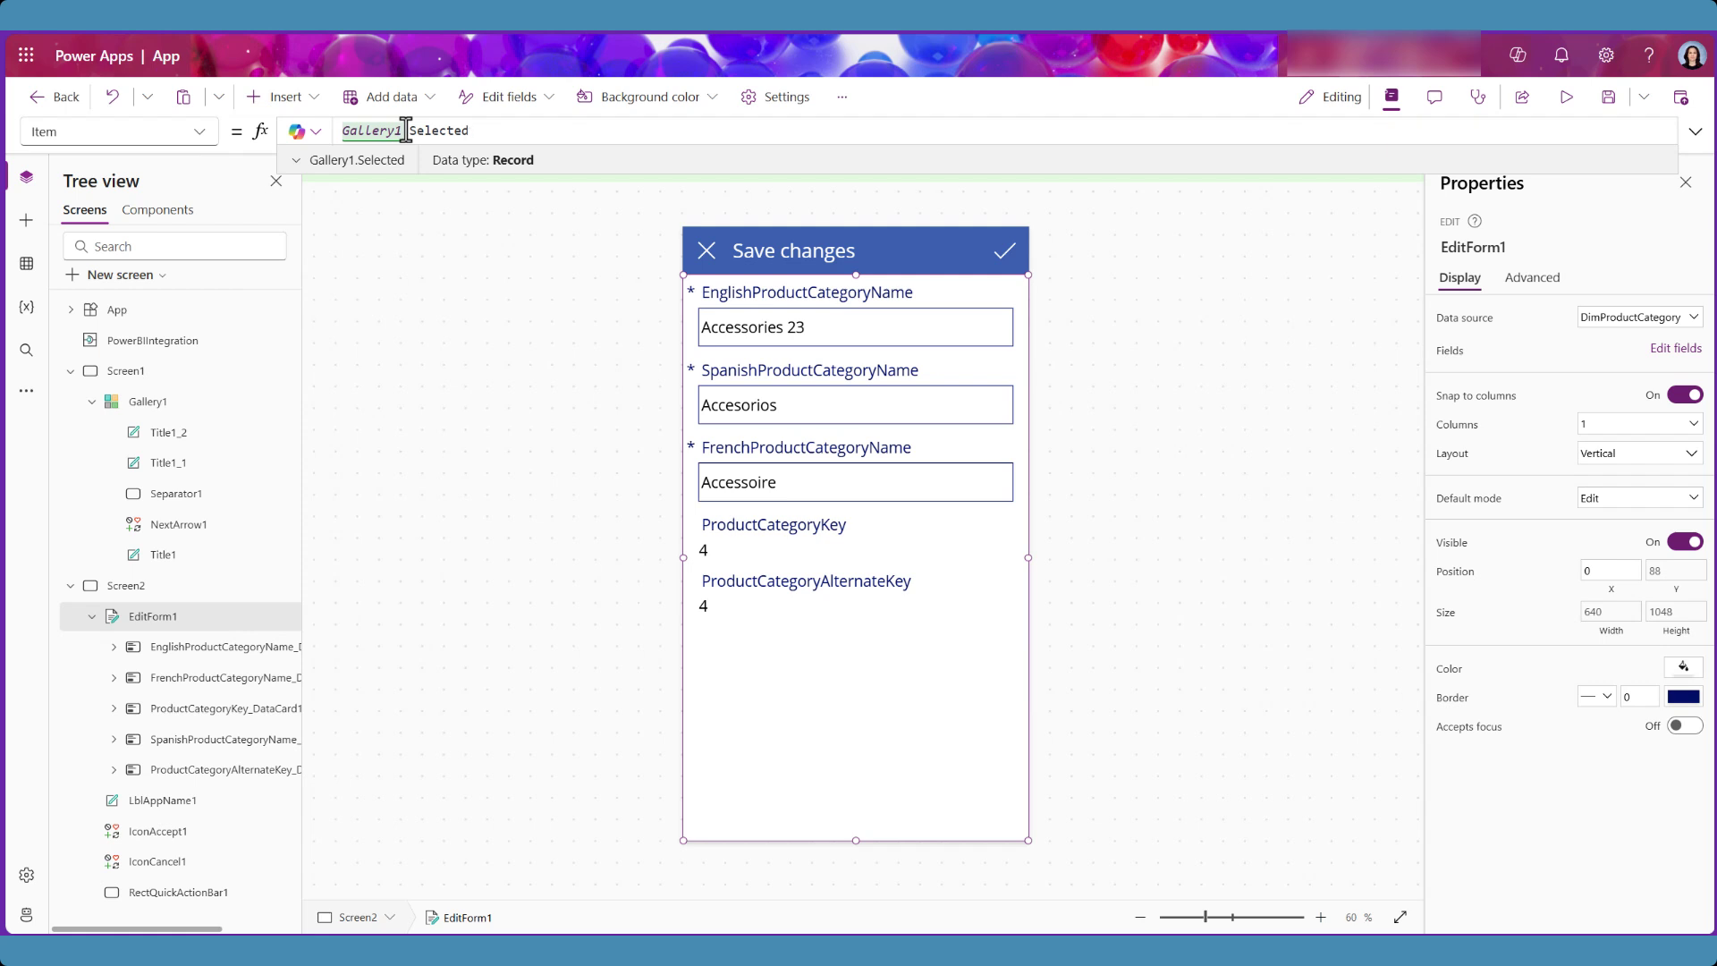
Step: Insert a text label at the top of Screen1 above the gallery and stretch it to the full 640 width, 71 high
left_click(127, 372)
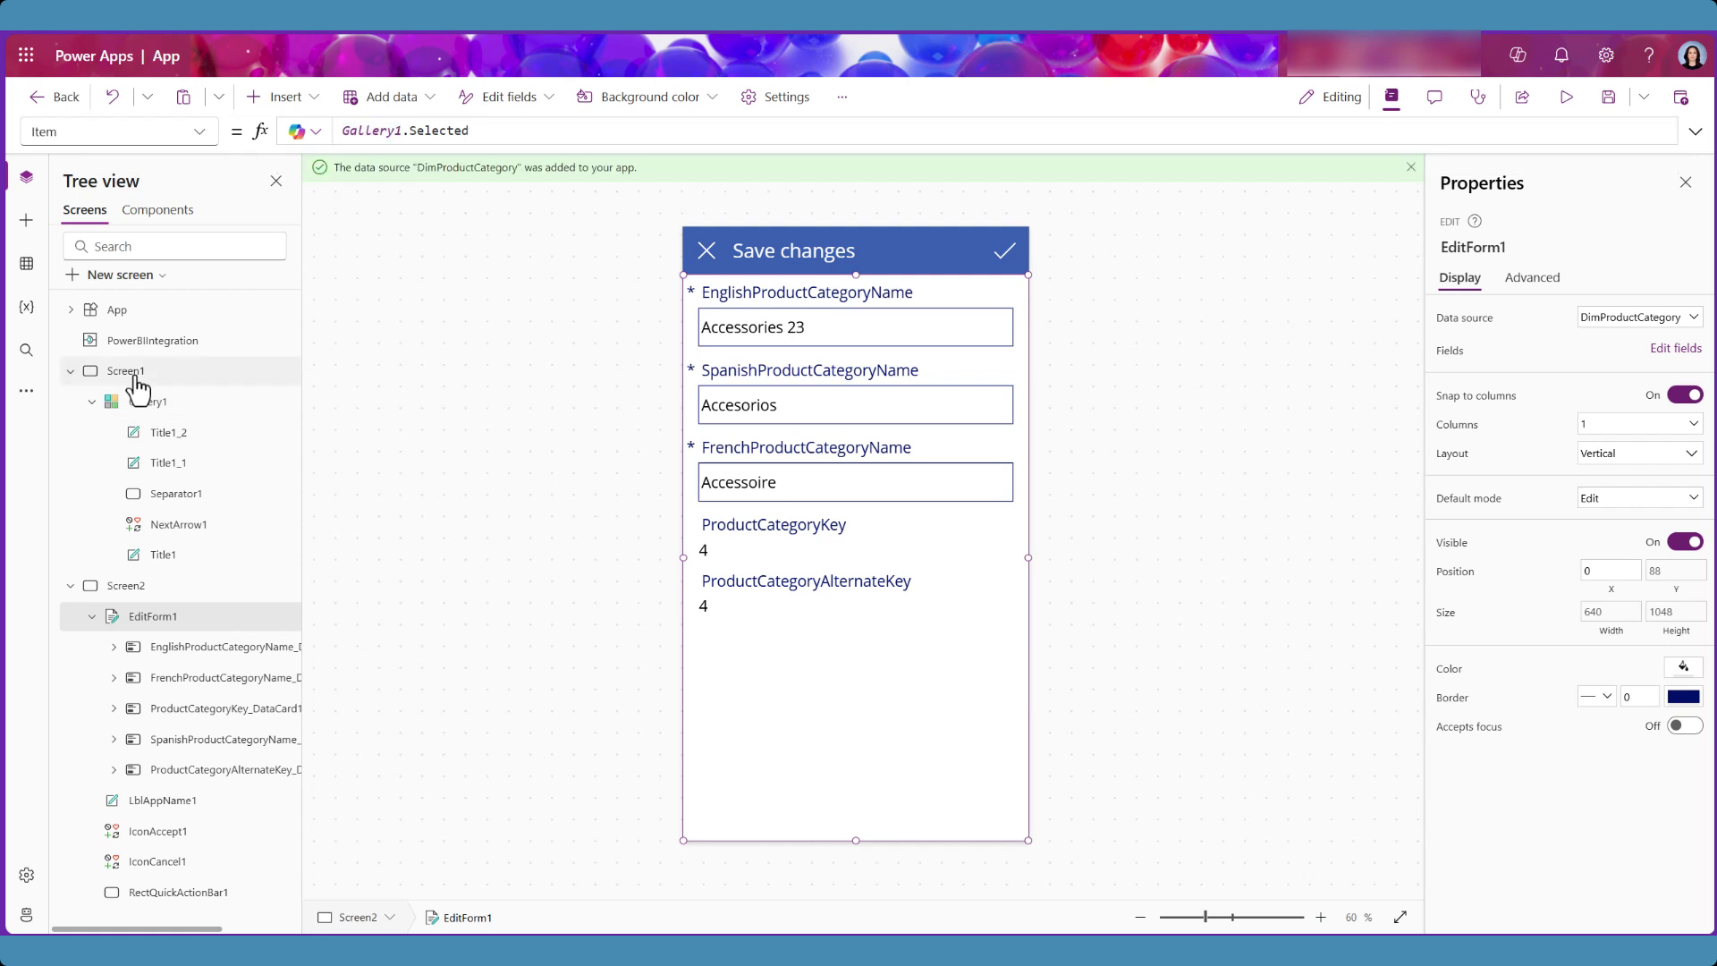
left_click(285, 96)
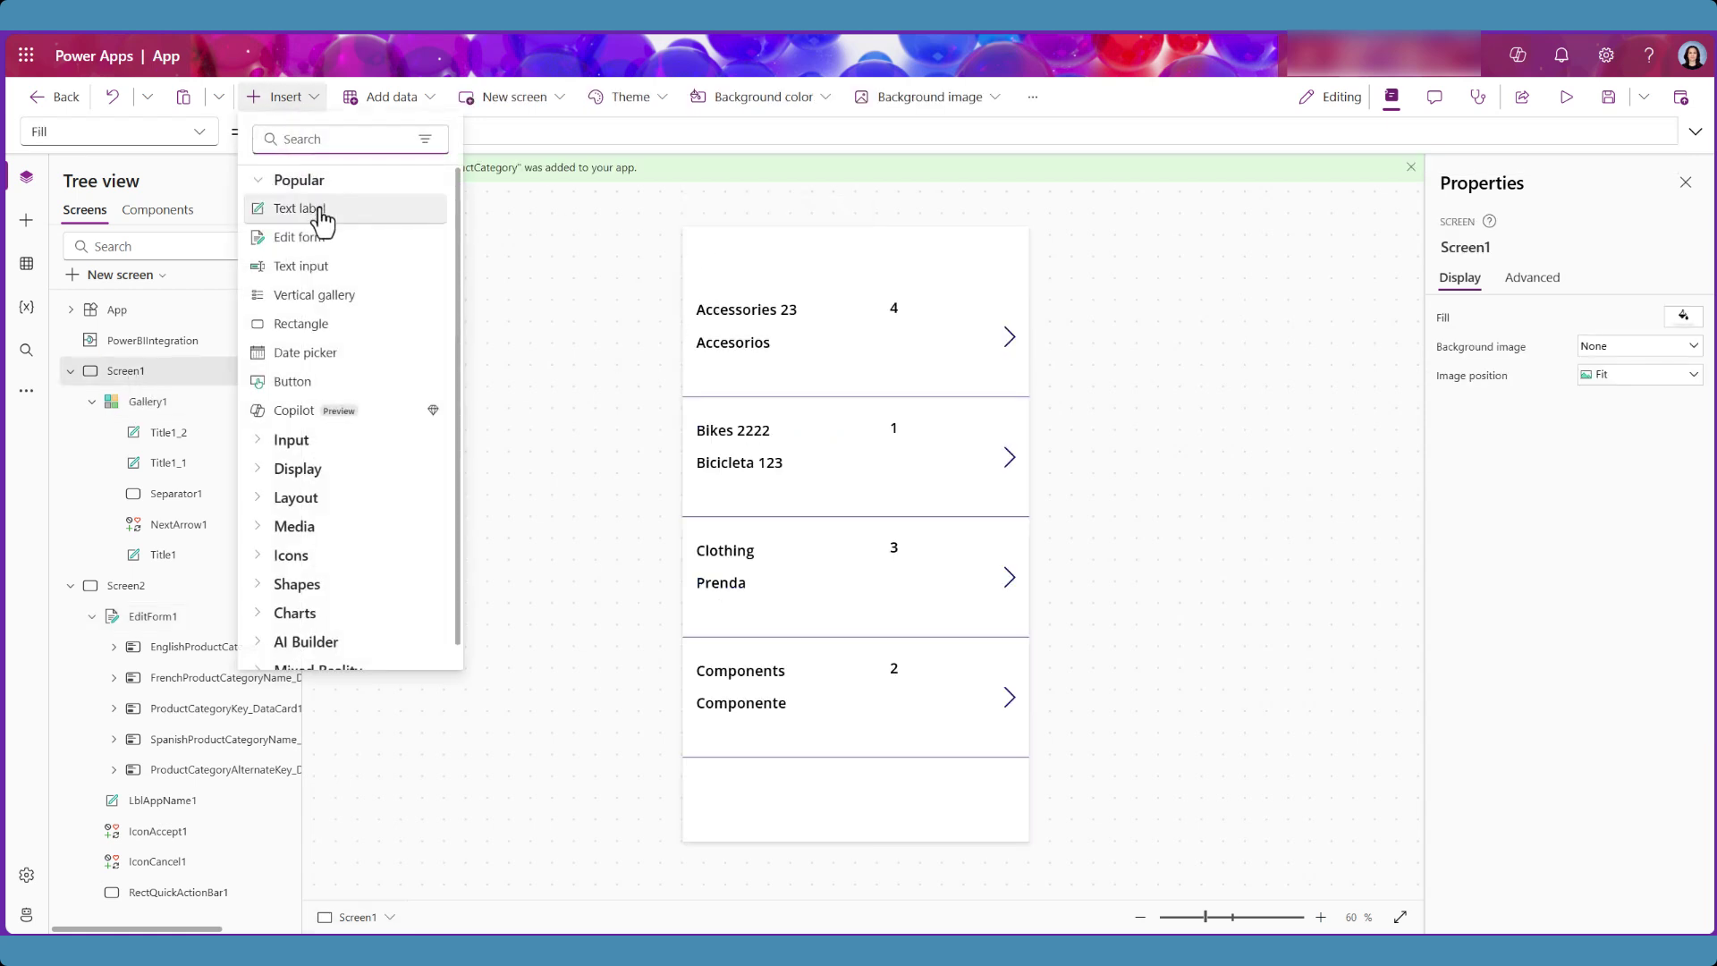
left_click(300, 211)
left_click_drag(847, 283, 817, 256)
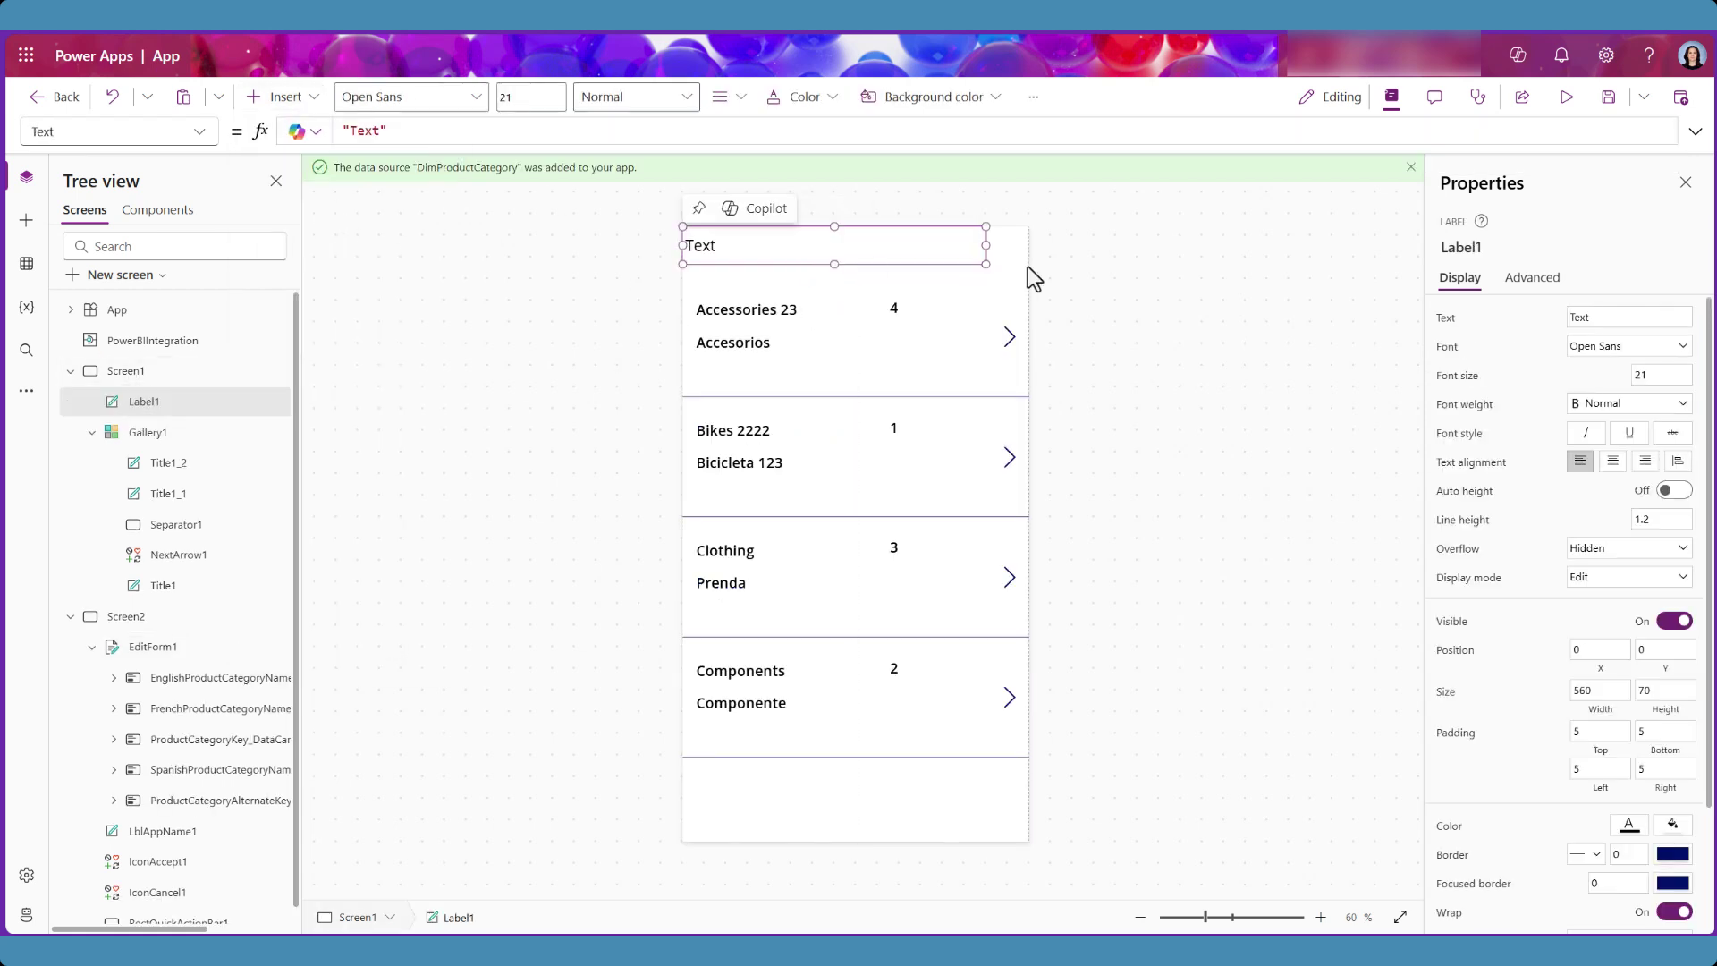
left_click_drag(982, 265, 1029, 266)
Step: Format the new Screen1 label with a blue fill, white text and Bold font weight
left_click(1672, 823)
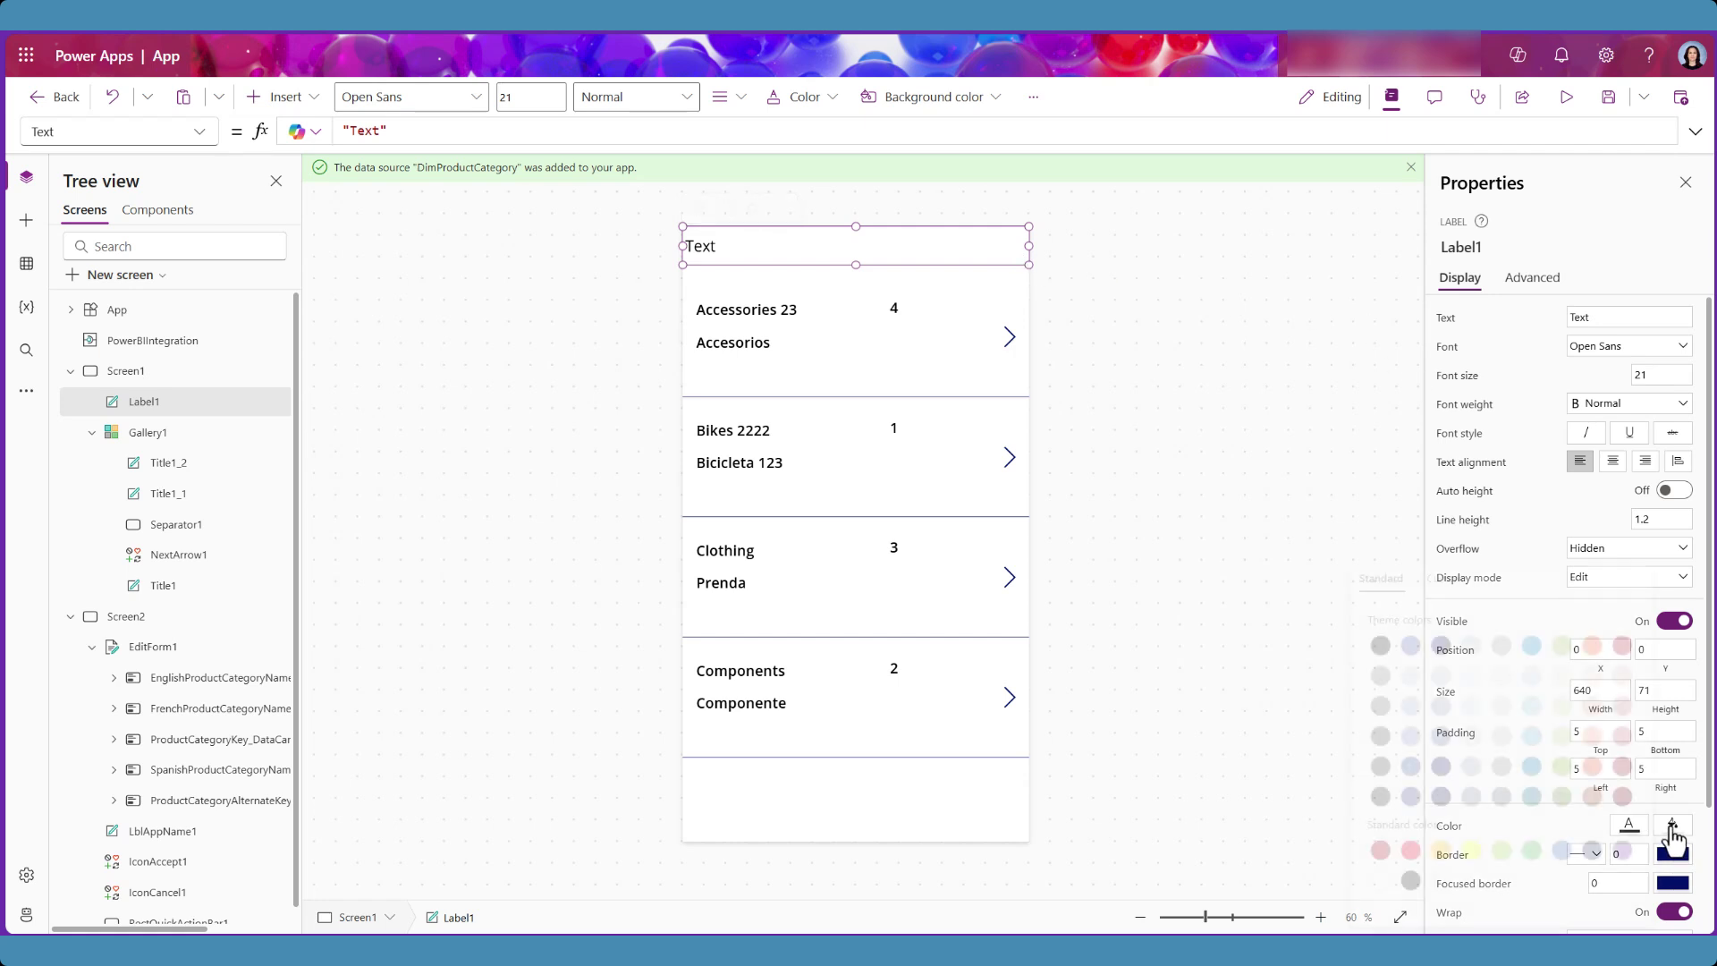
left_click(1523, 645)
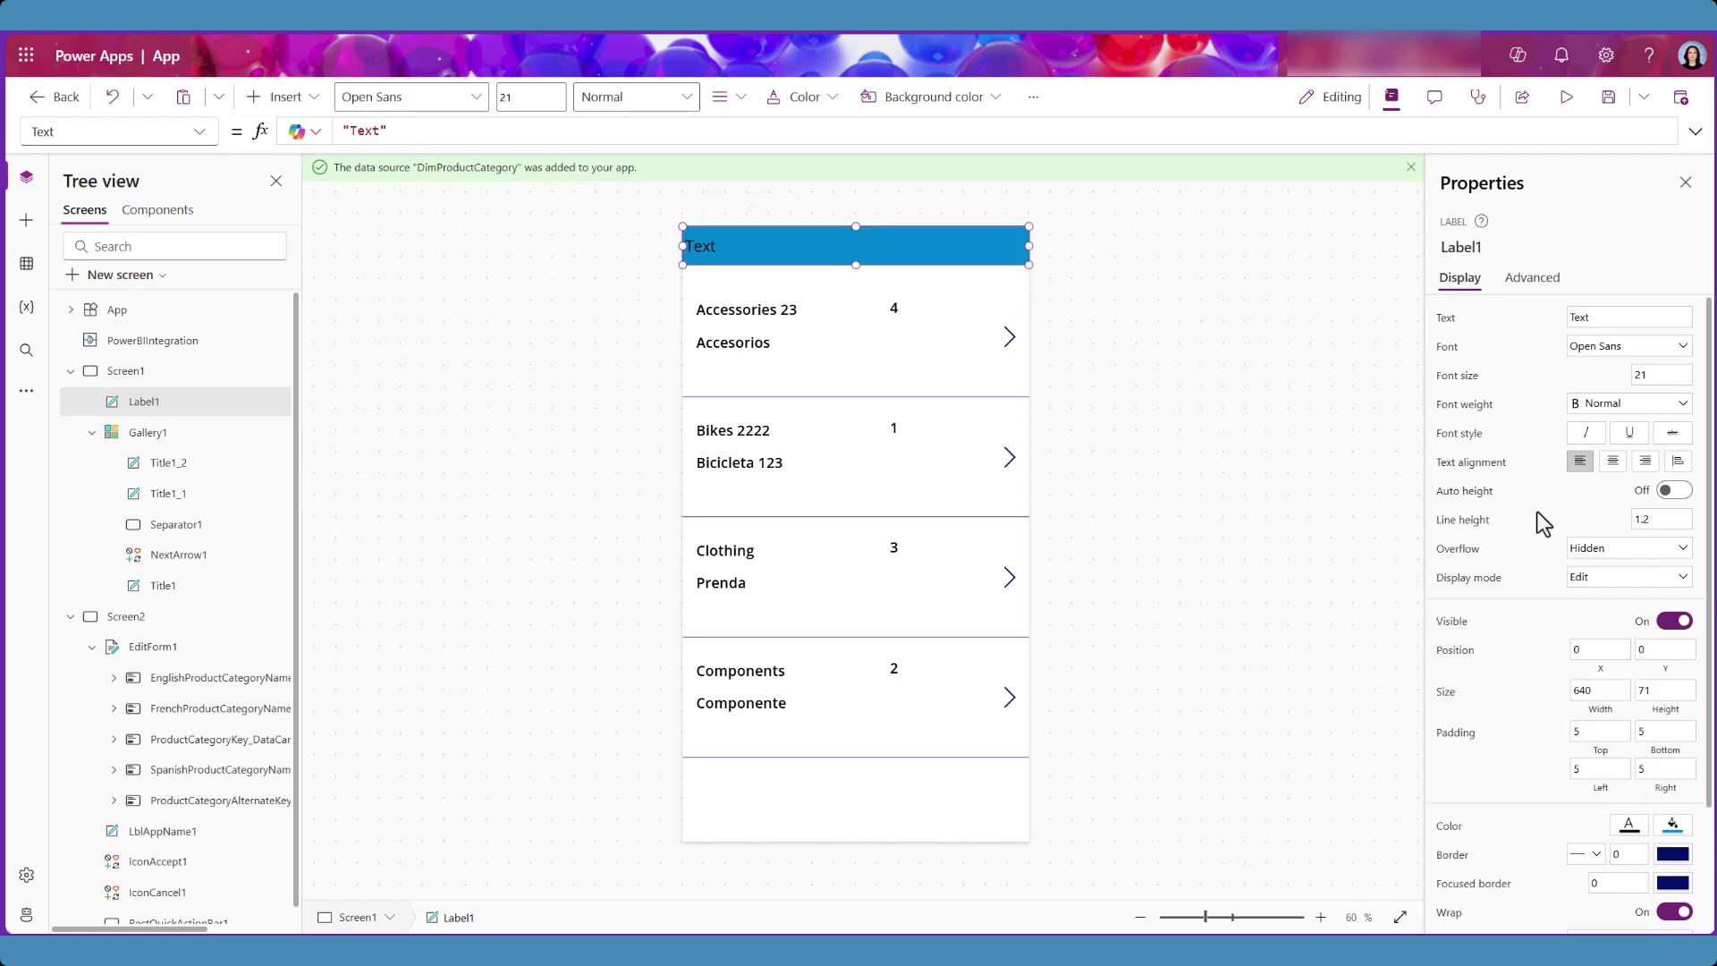
left_click(1629, 824)
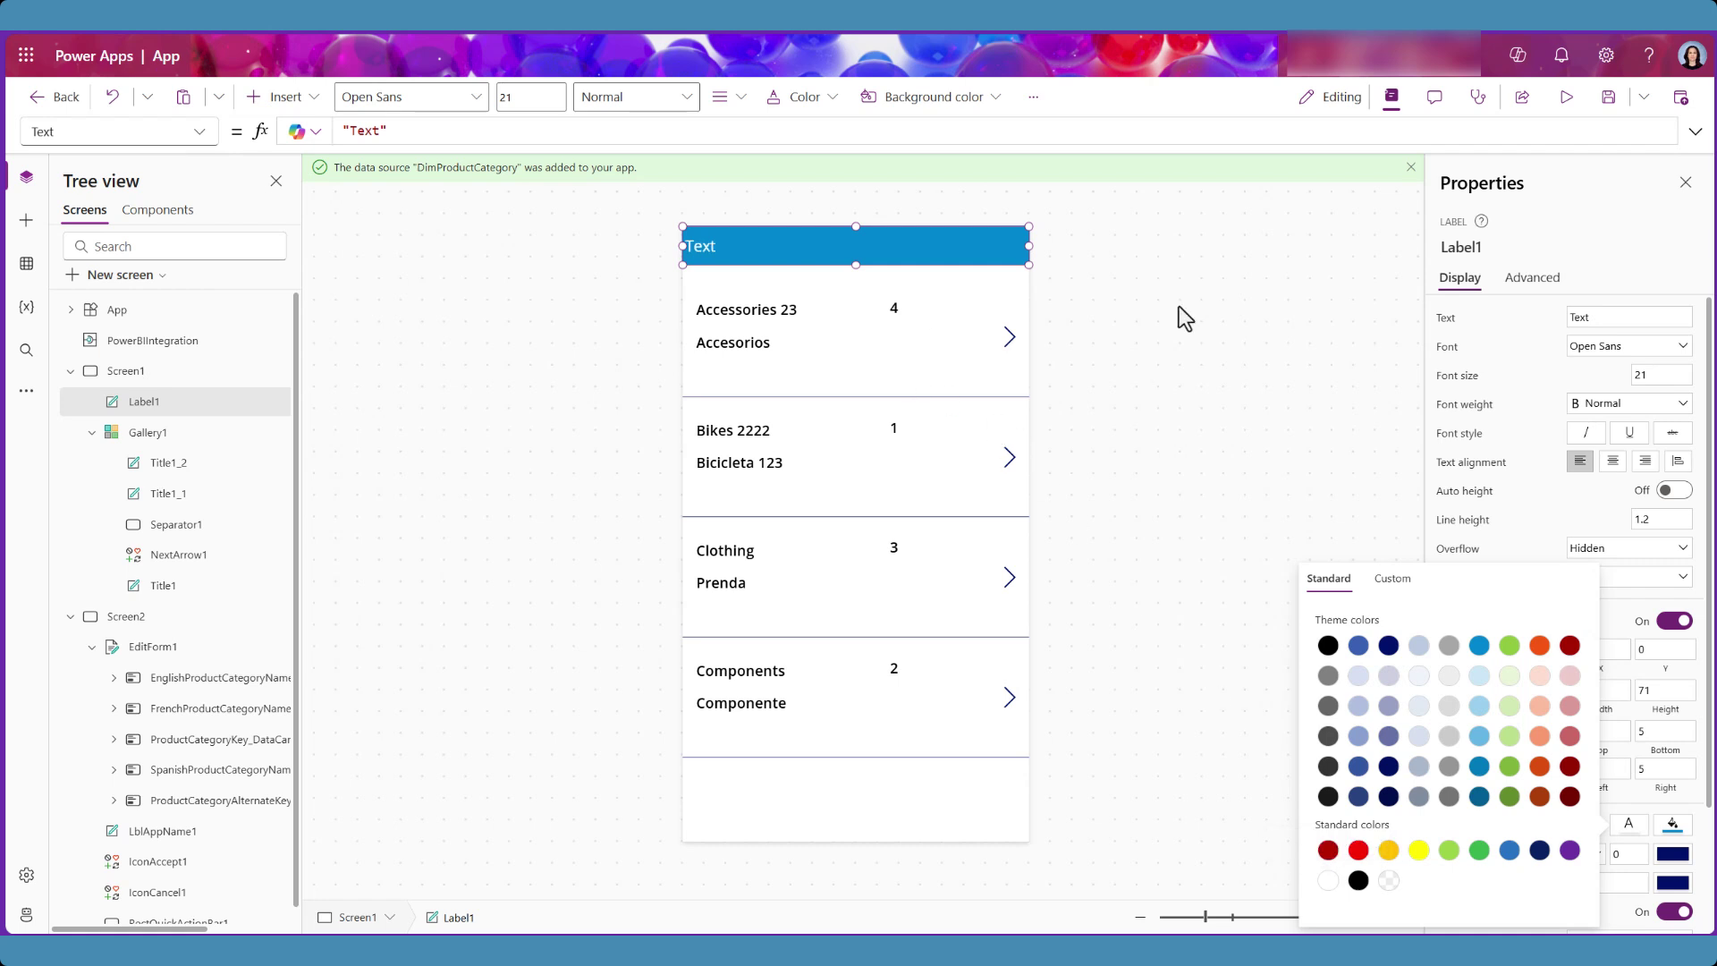
left_click(1601, 405)
left_click(1606, 418)
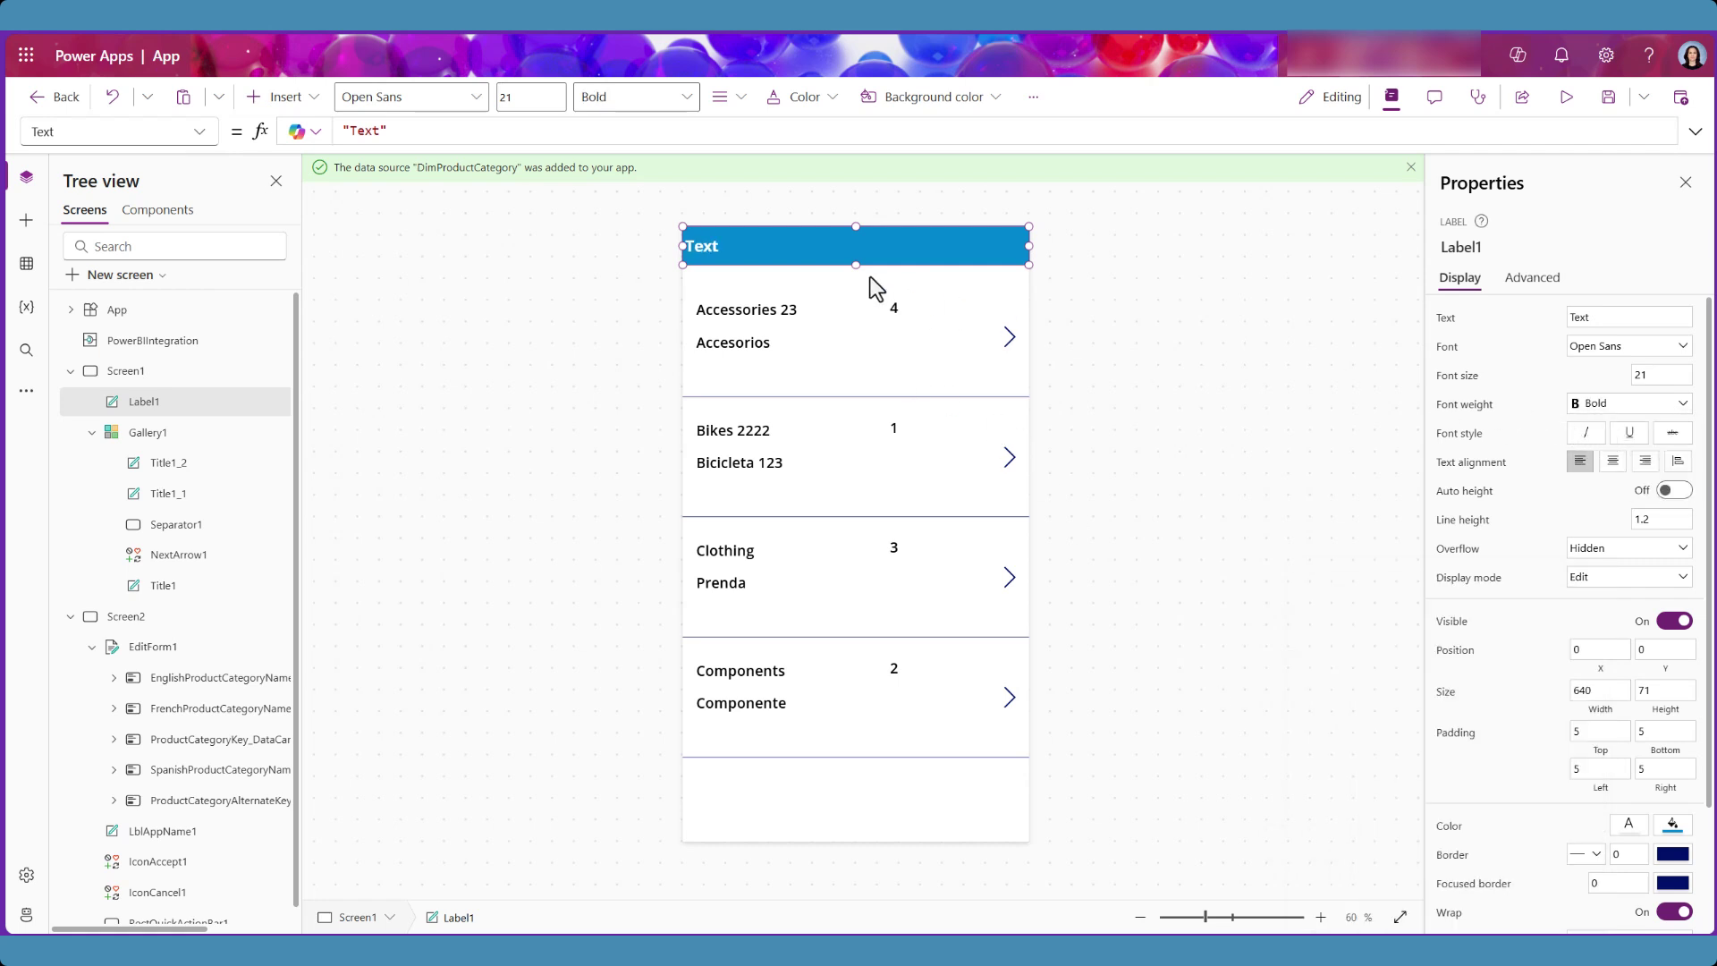
Step: Set the Screen1 header label's text to "Choose an item to see details"
left_click(701, 248)
type("Choose an ite")
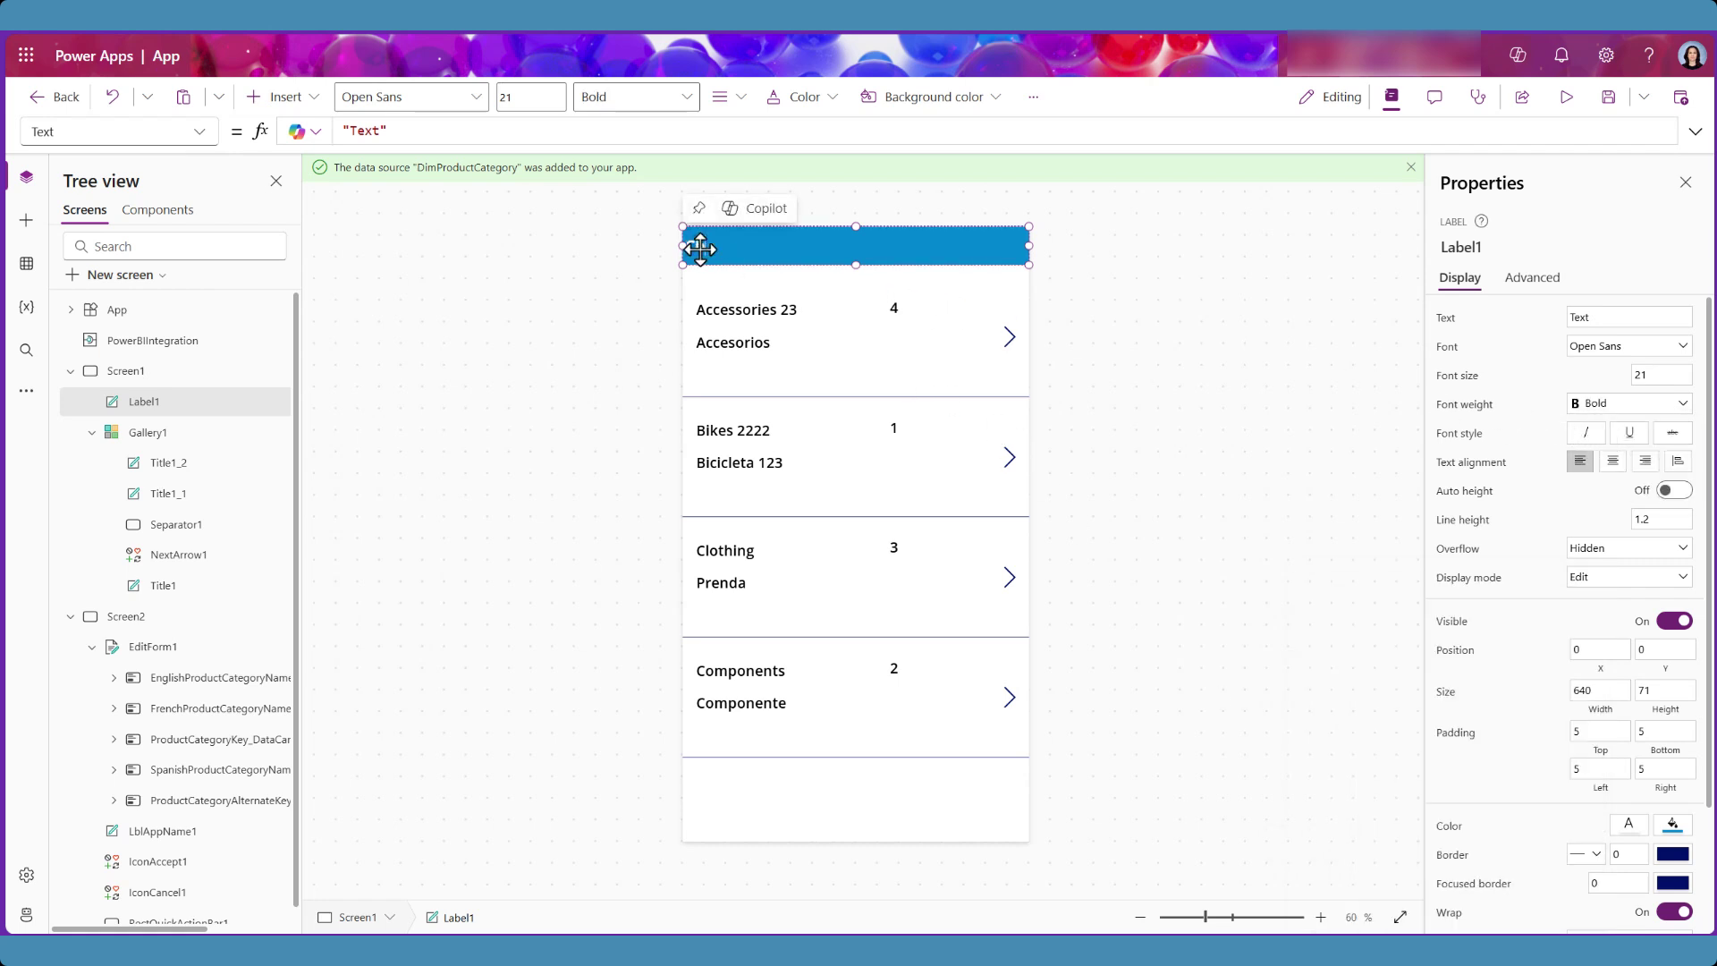
type("m to s")
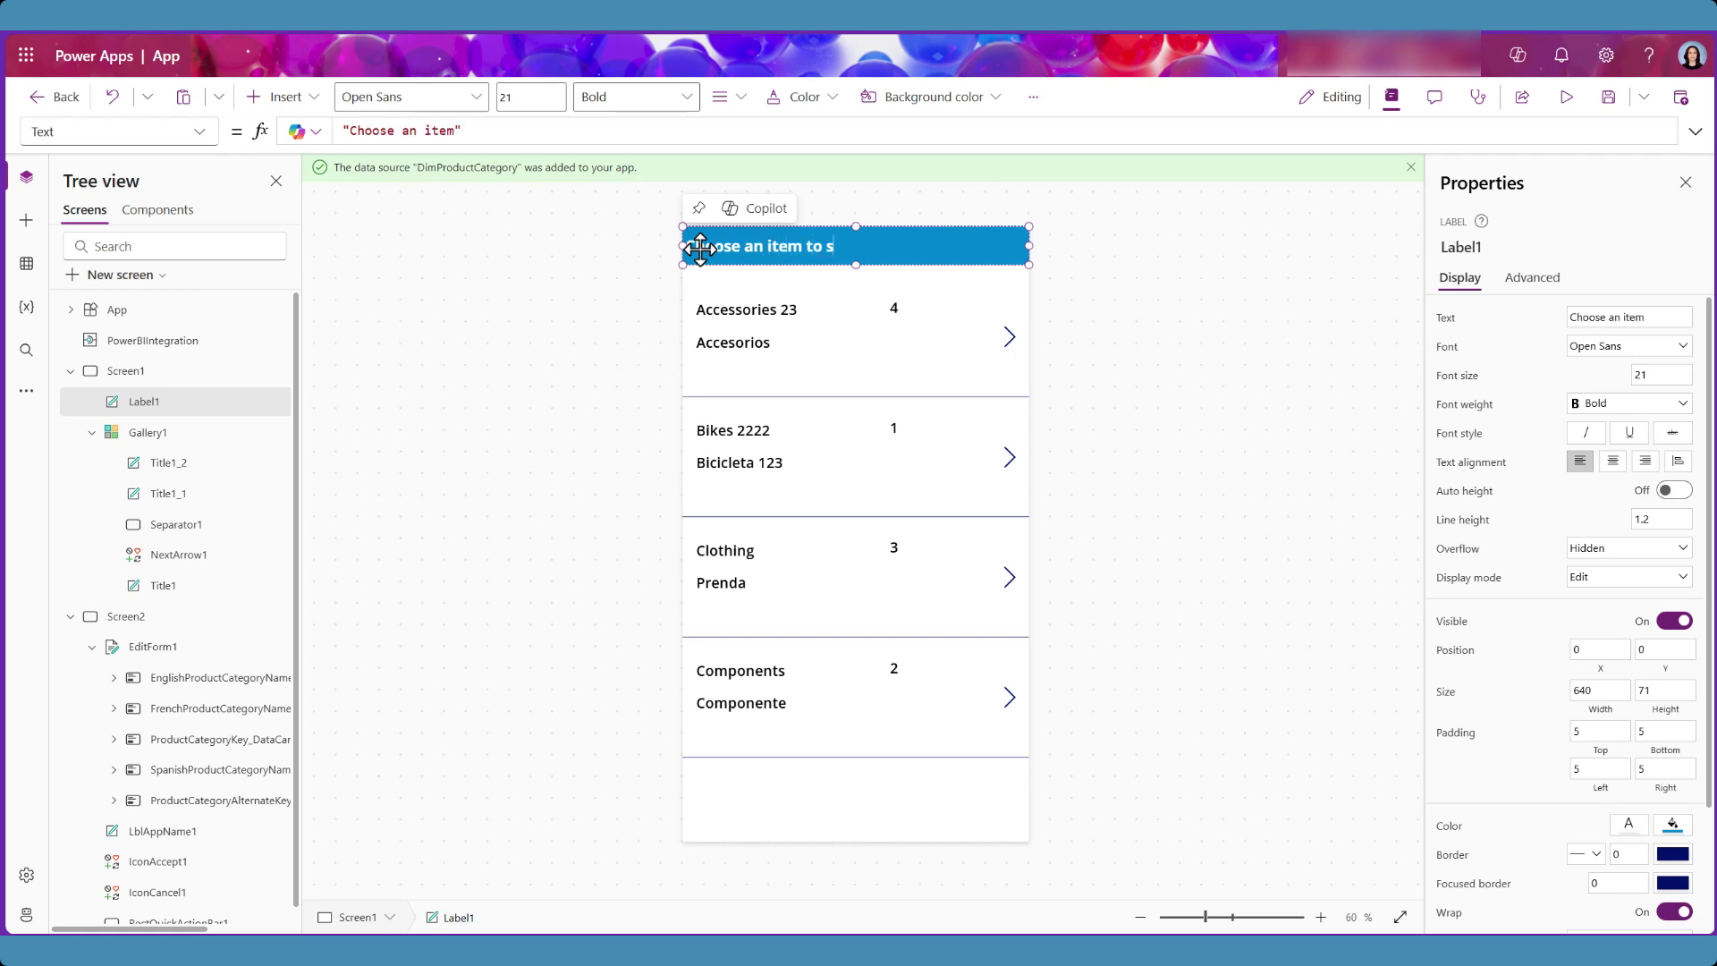
type("ee details")
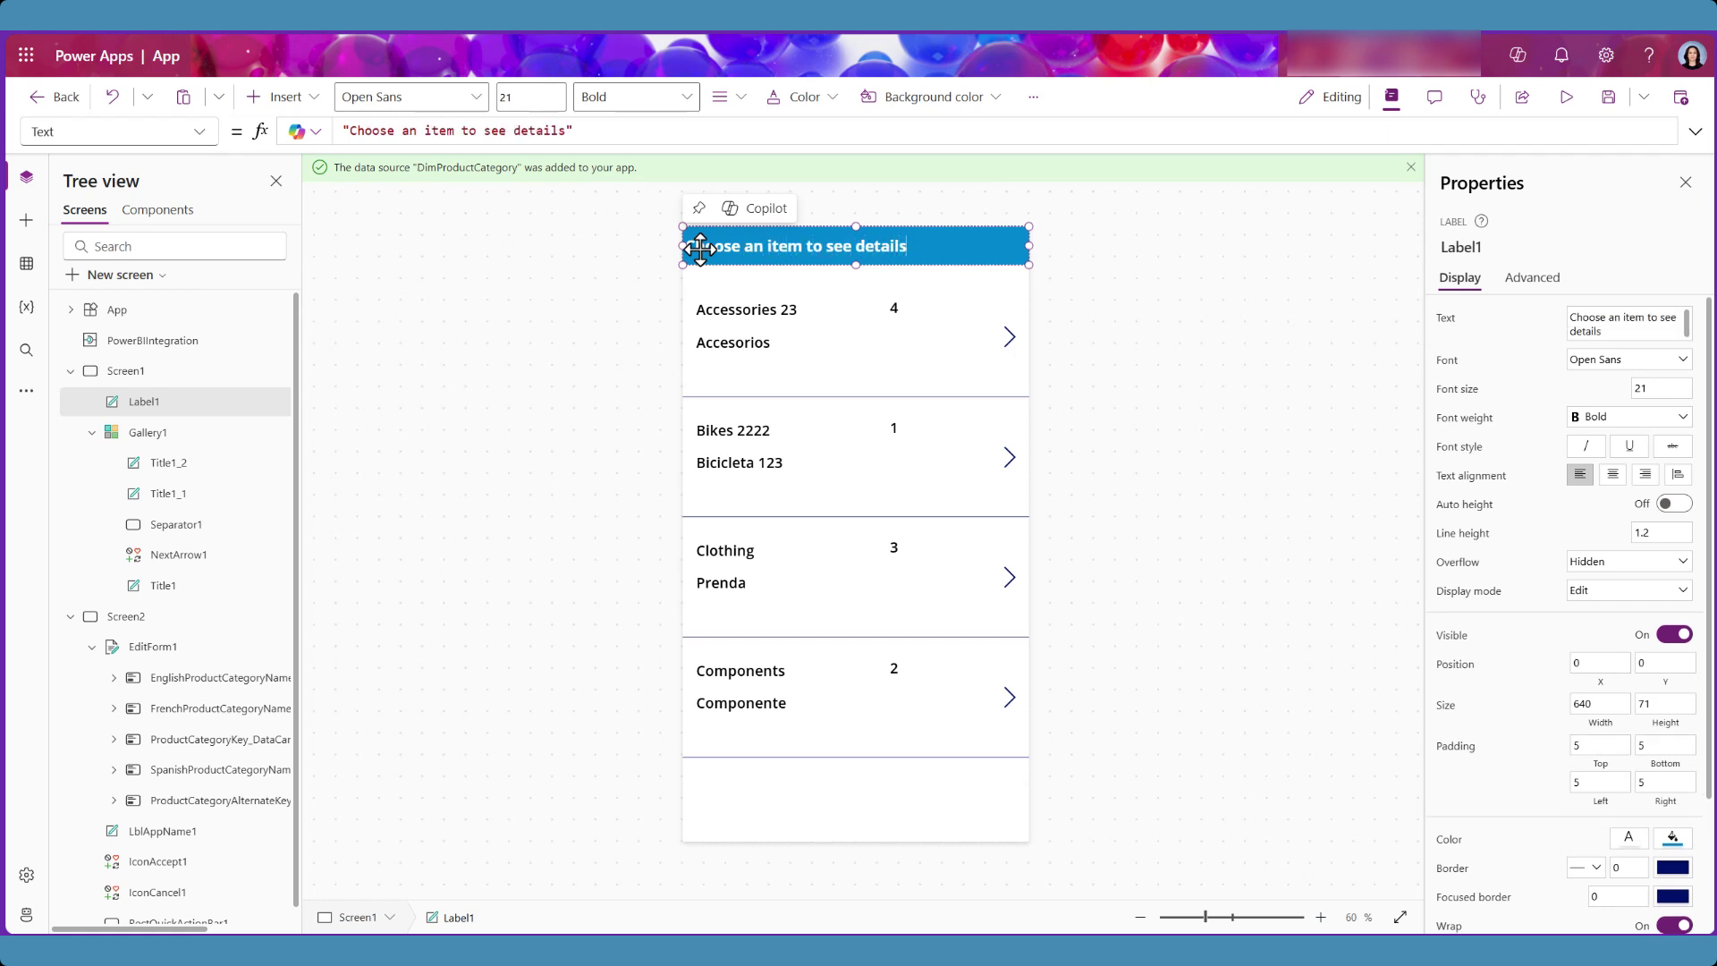
Step: Set Gallery1's OnSelect property to Navigate(Screen2);
left_click(951, 395)
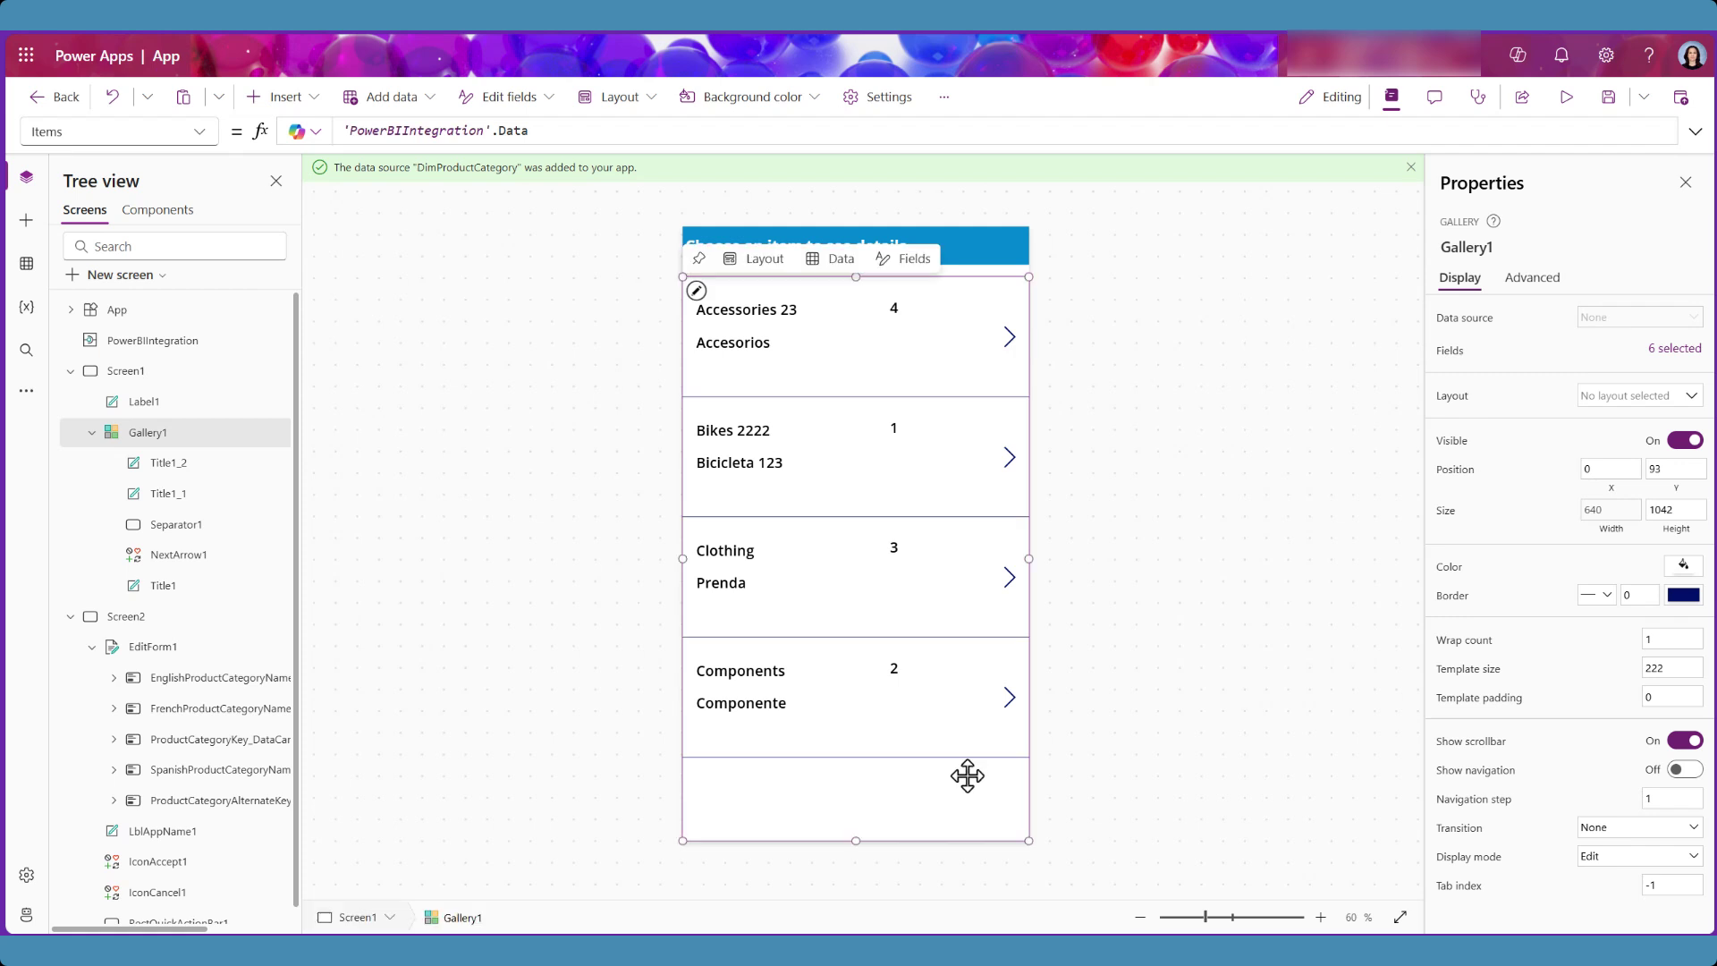
left_click(1009, 337)
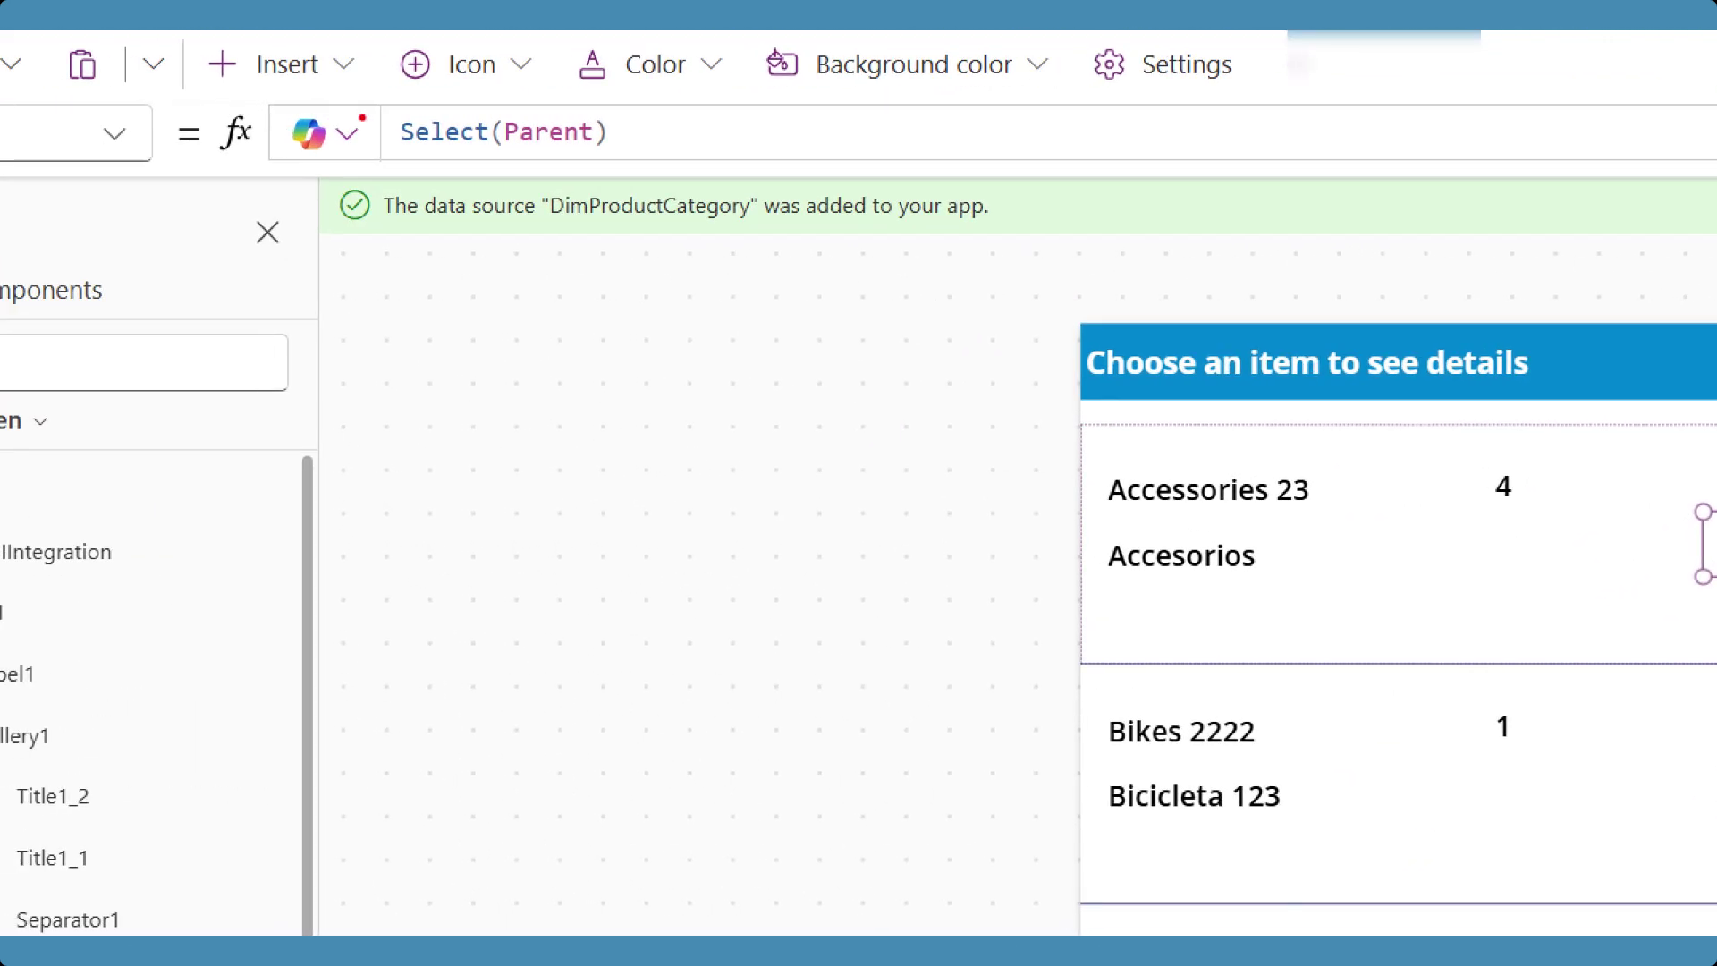
left_click(818, 770)
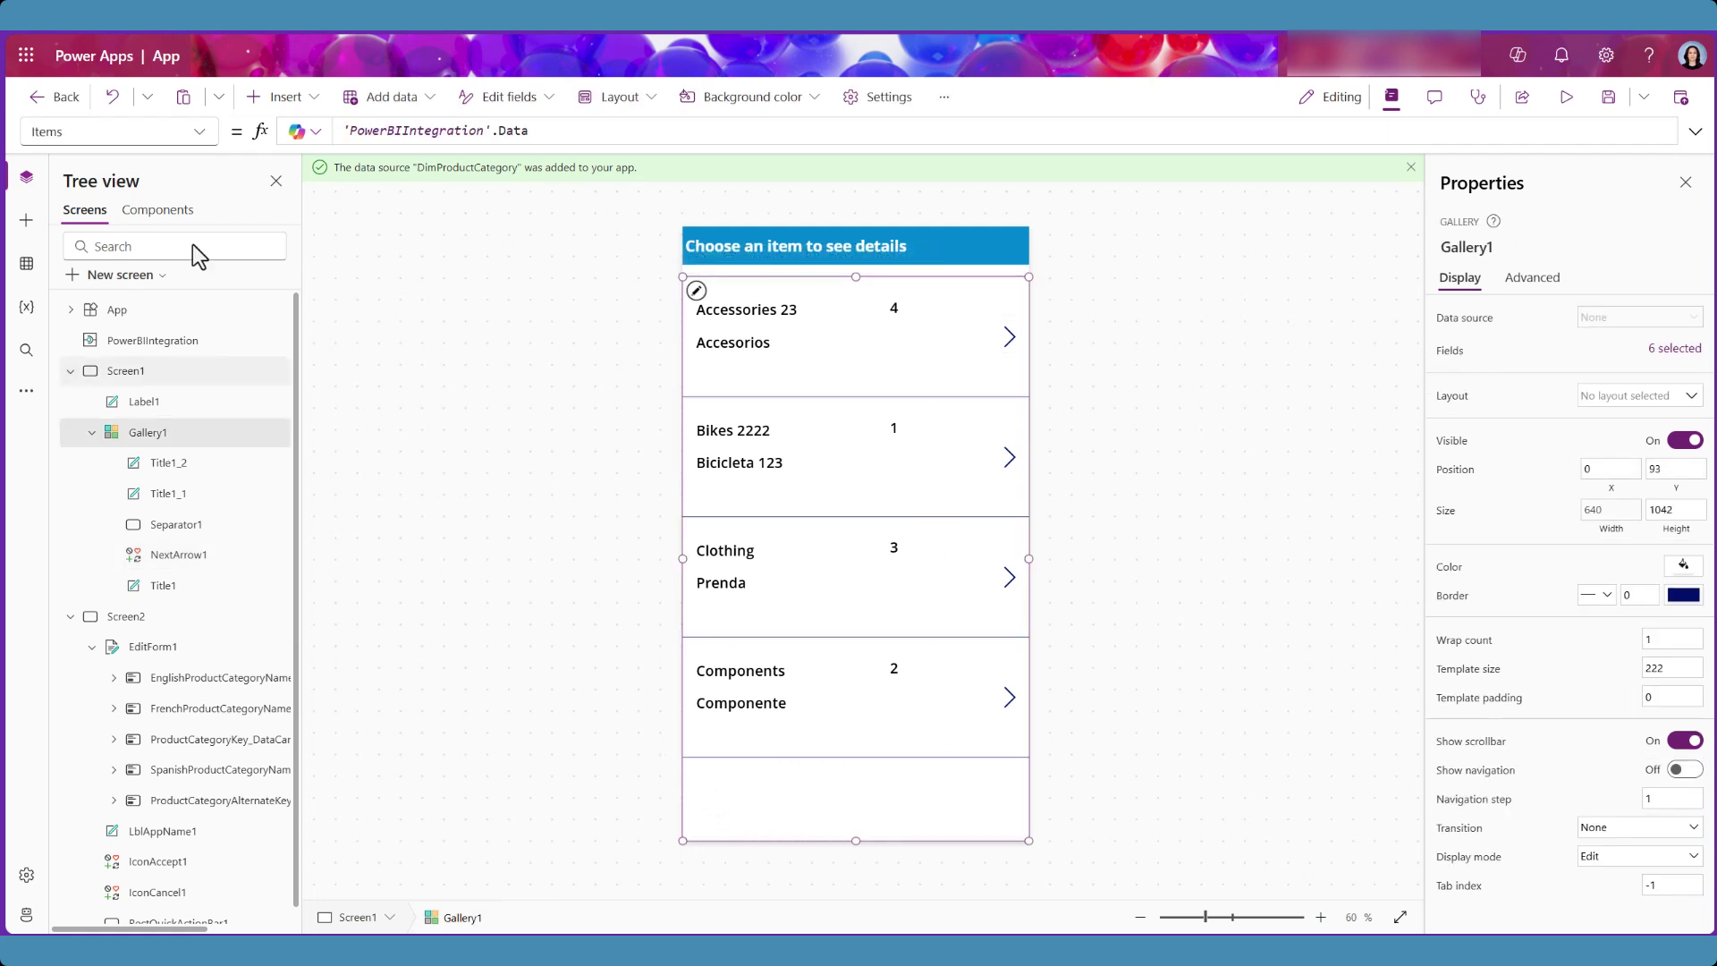
left_click(199, 131)
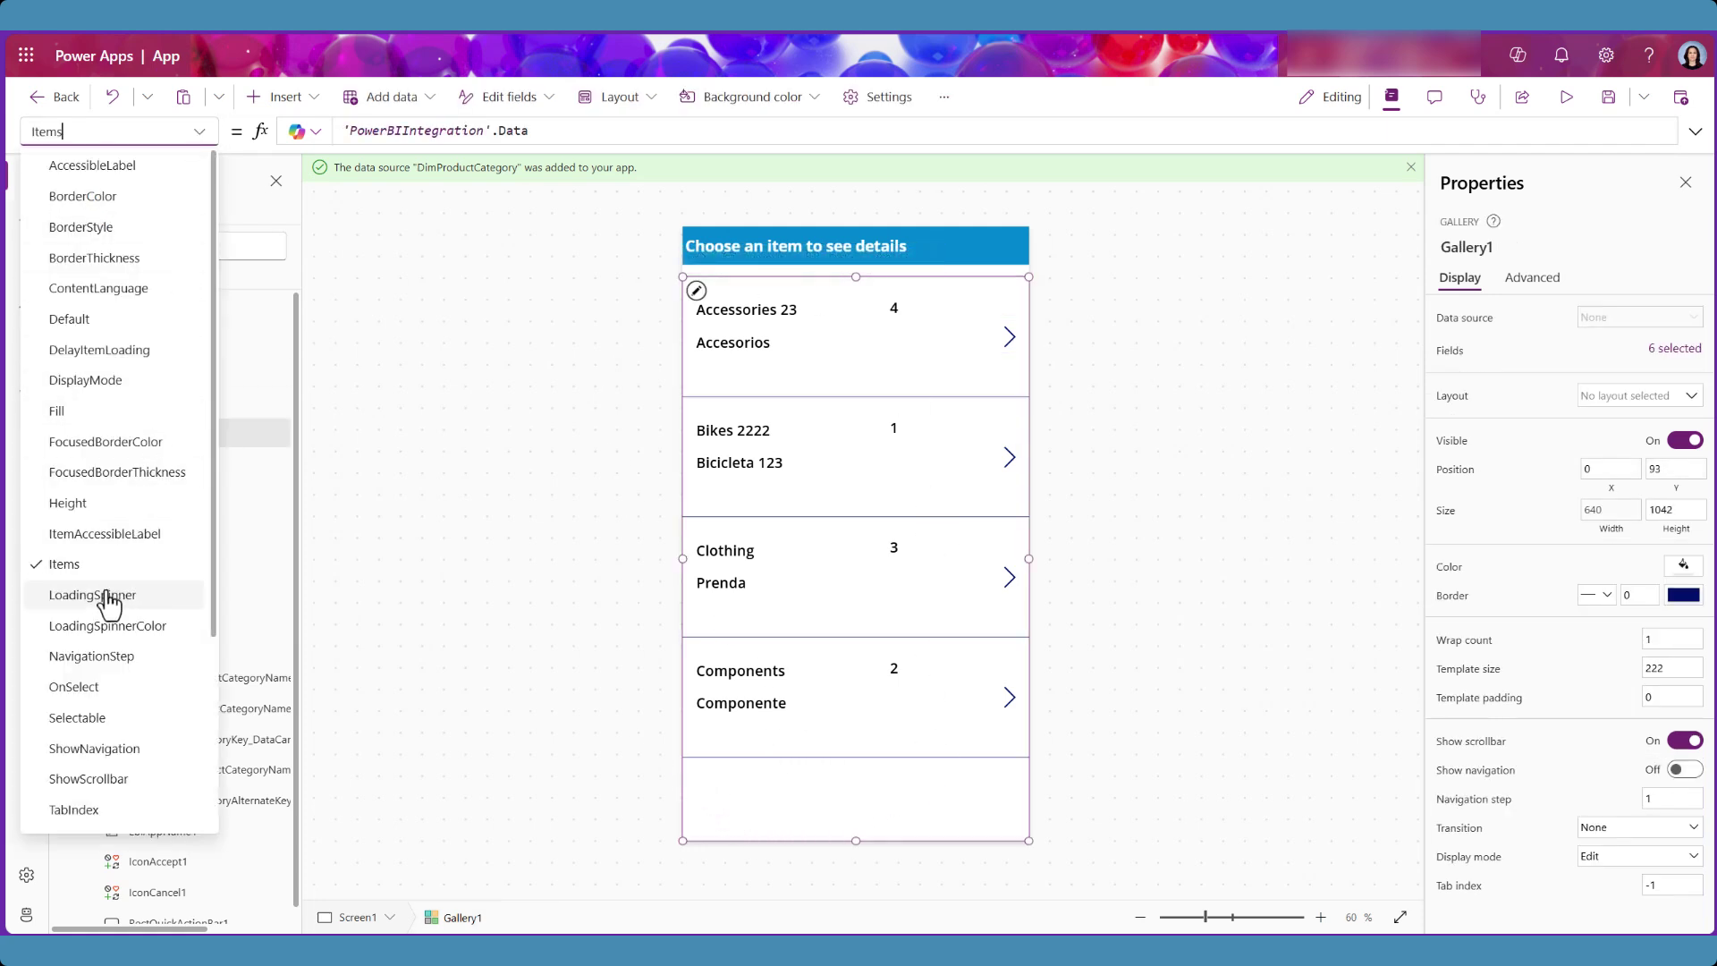
scroll(115, 640, "down", 3)
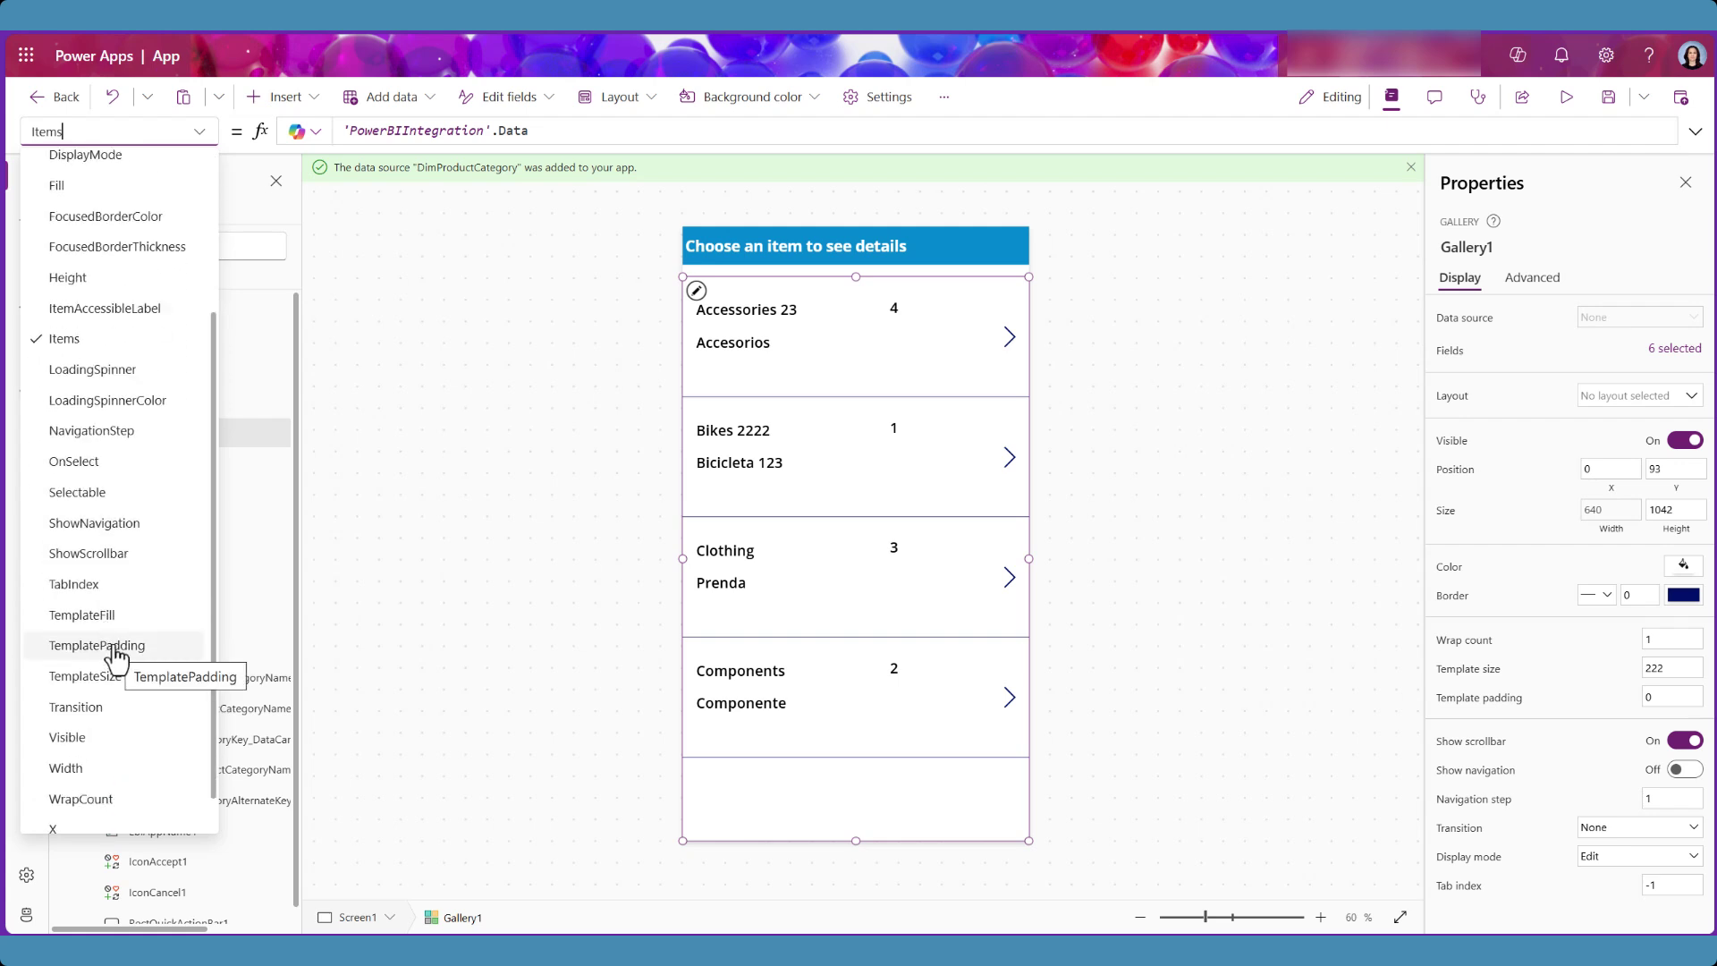
left_click(105, 468)
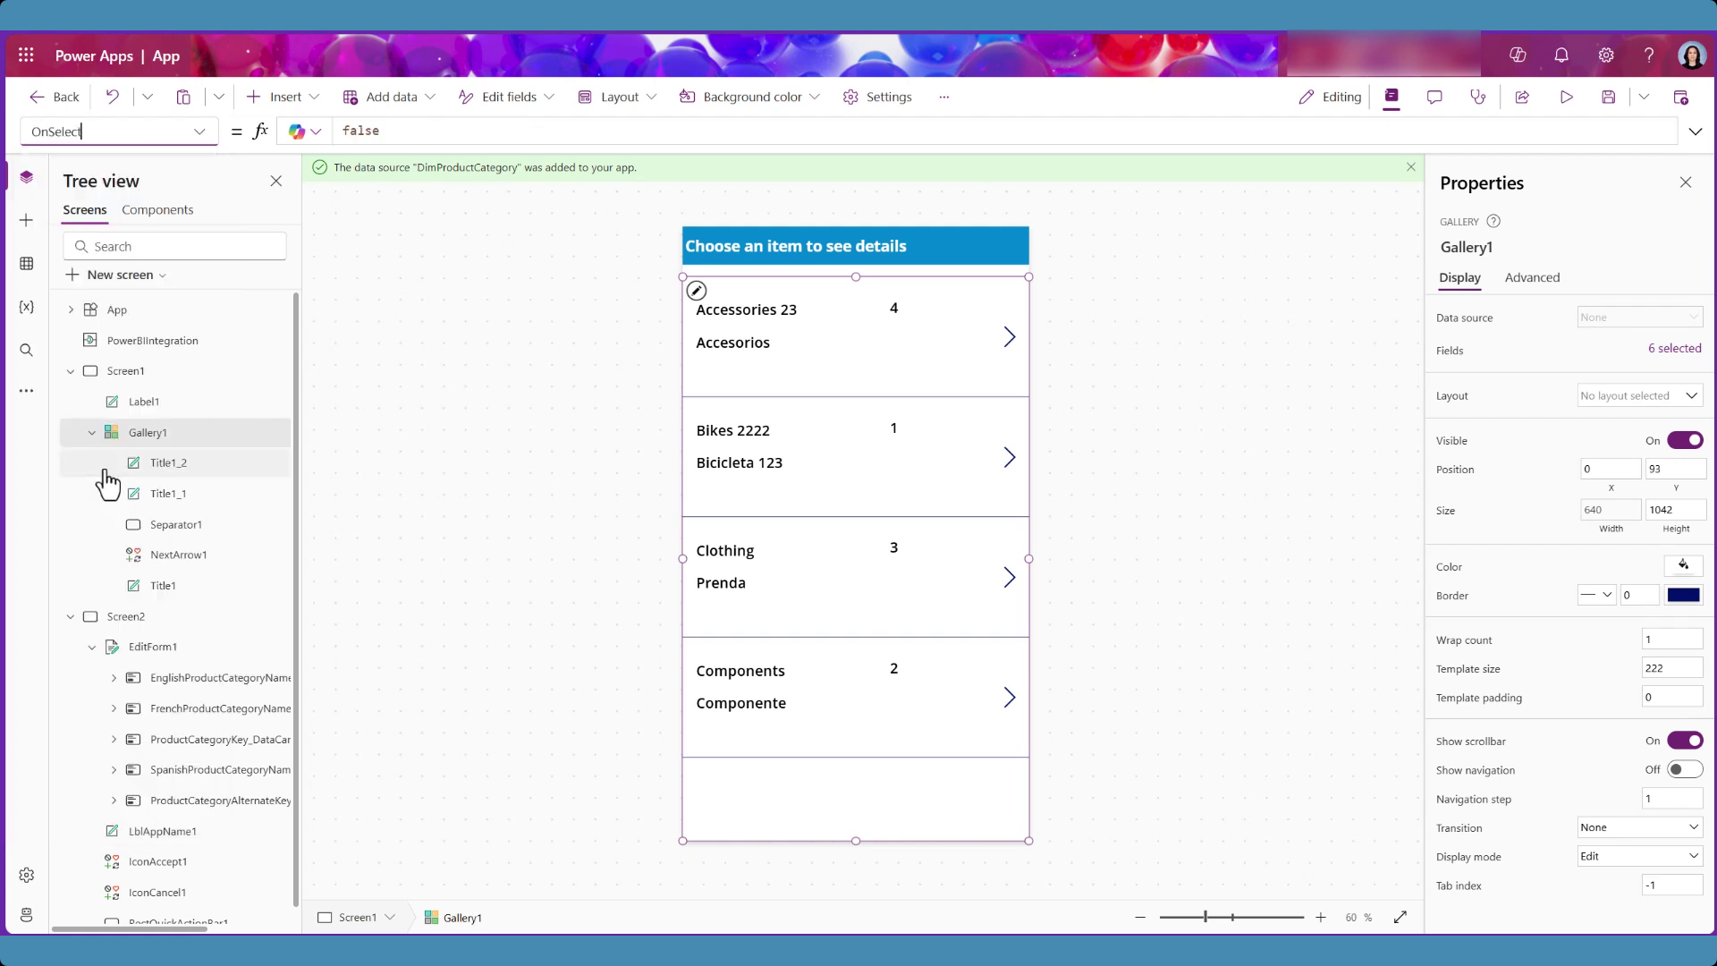
left_click_drag(383, 131, 333, 129)
type("Navigate(")
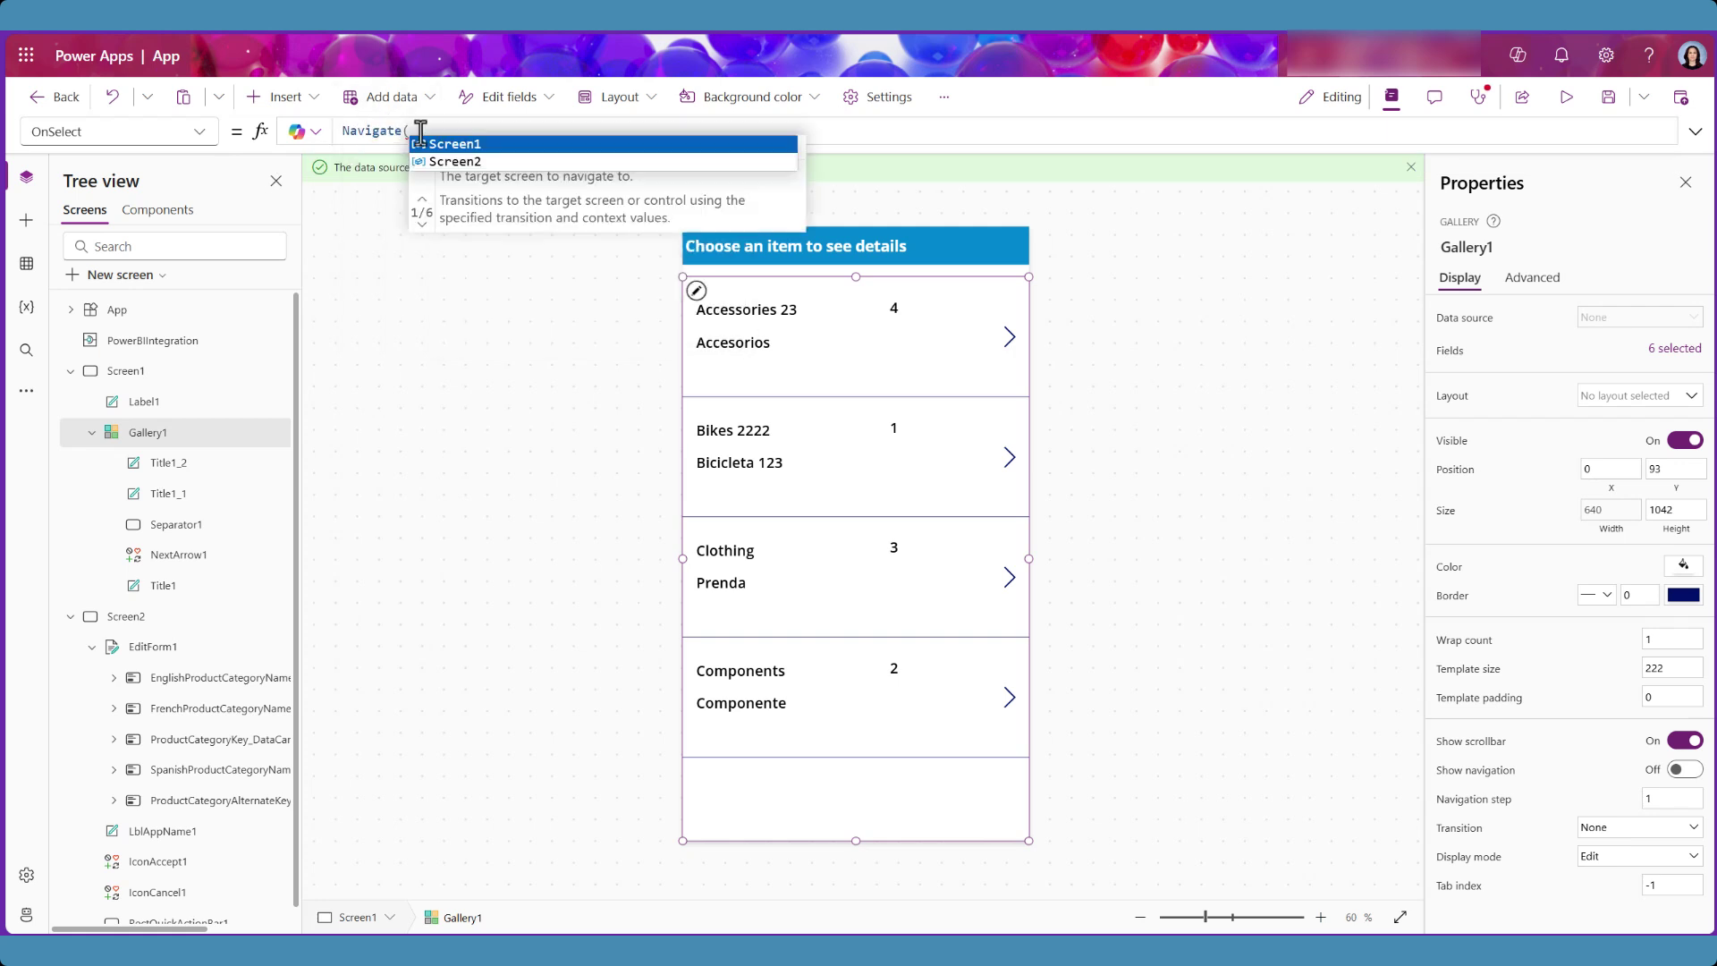
left_click(439, 162)
type(");")
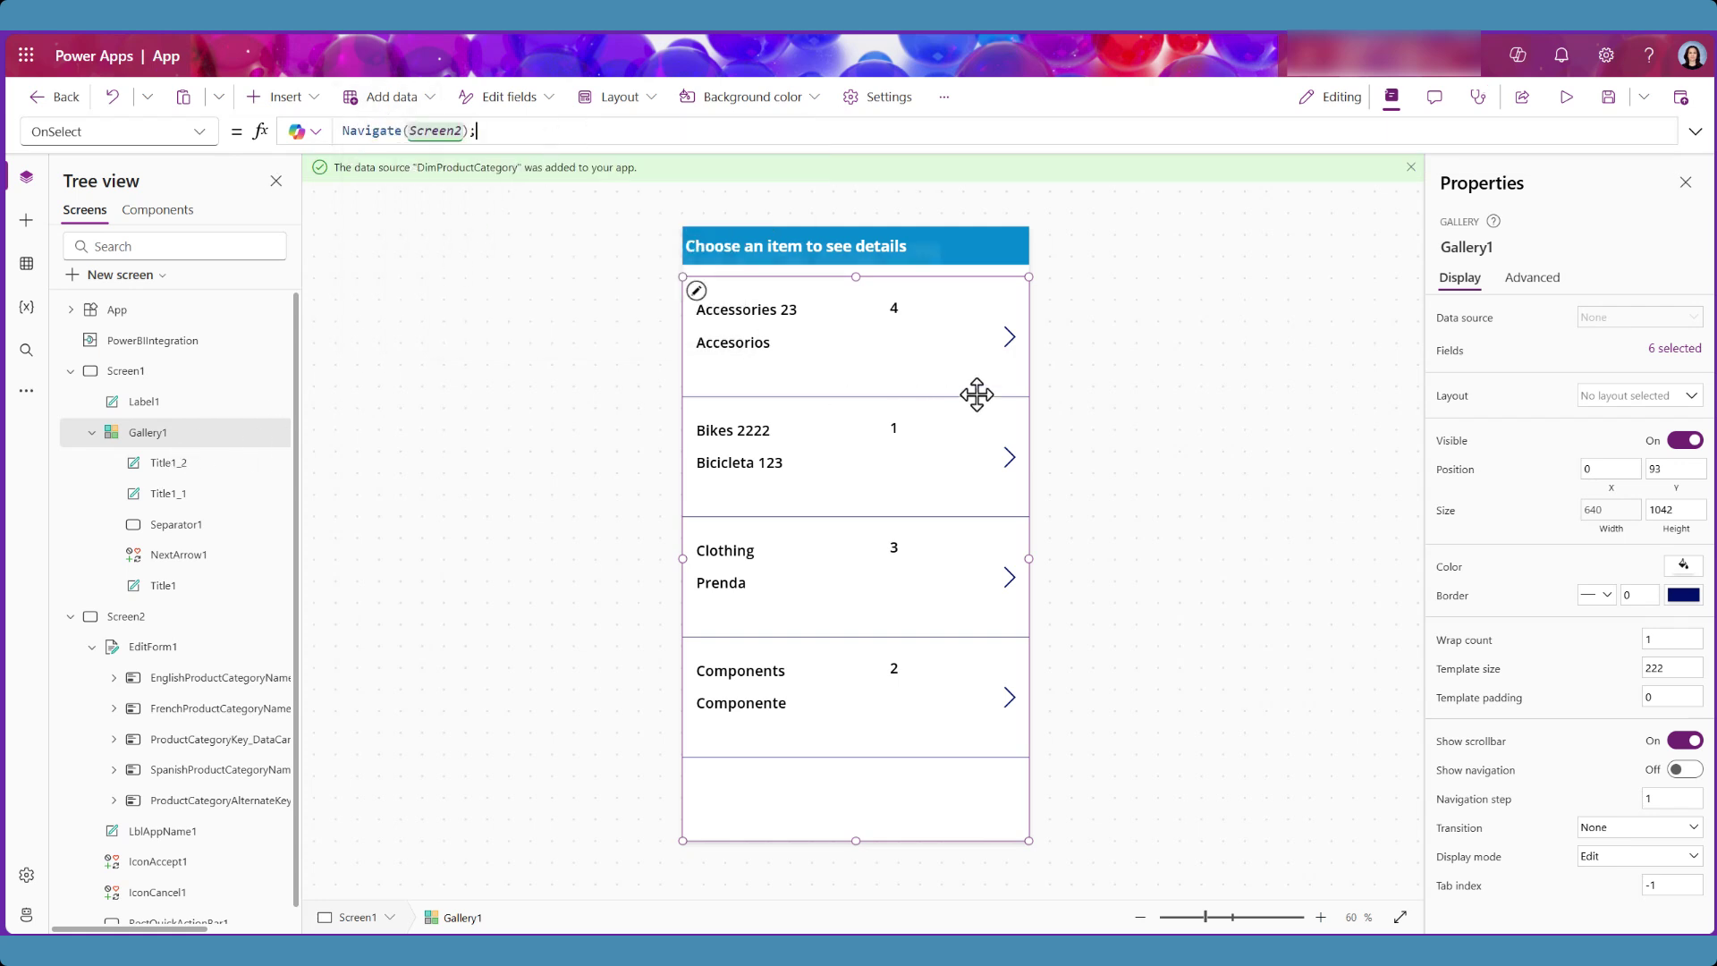
Step: Test the navigation by opening the Accessories 23 record from its gallery arrow and cancelling back to Screen1
left_click(1080, 346)
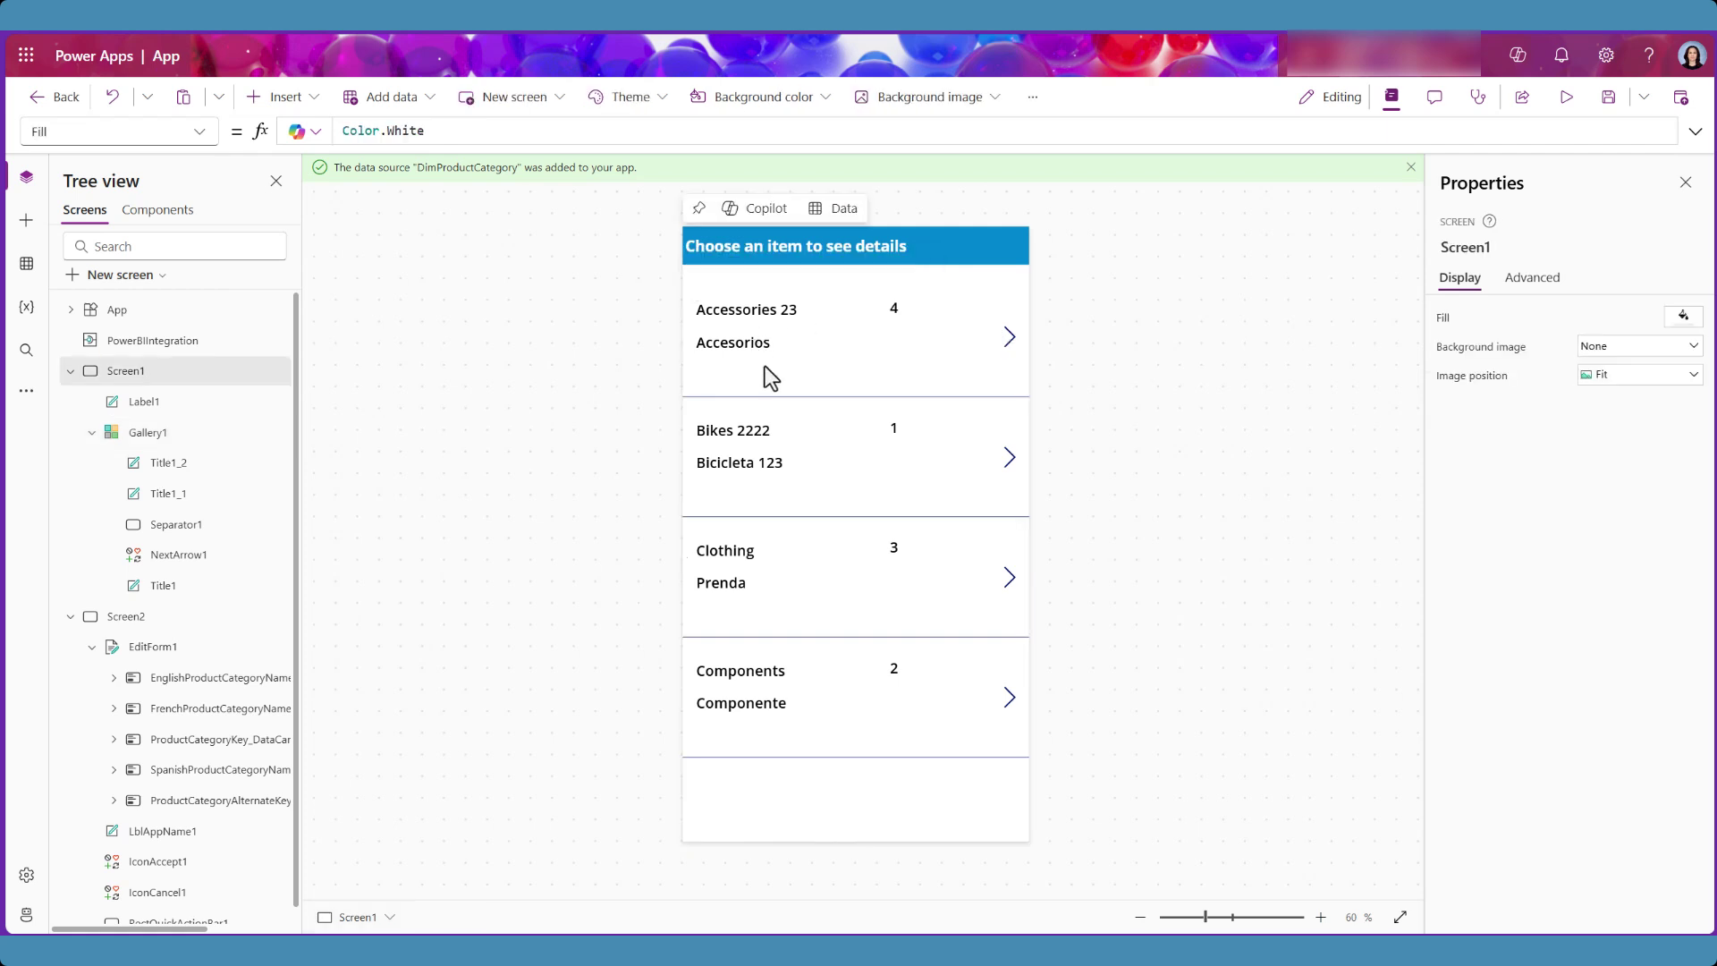
left_click(1006, 345, "alt")
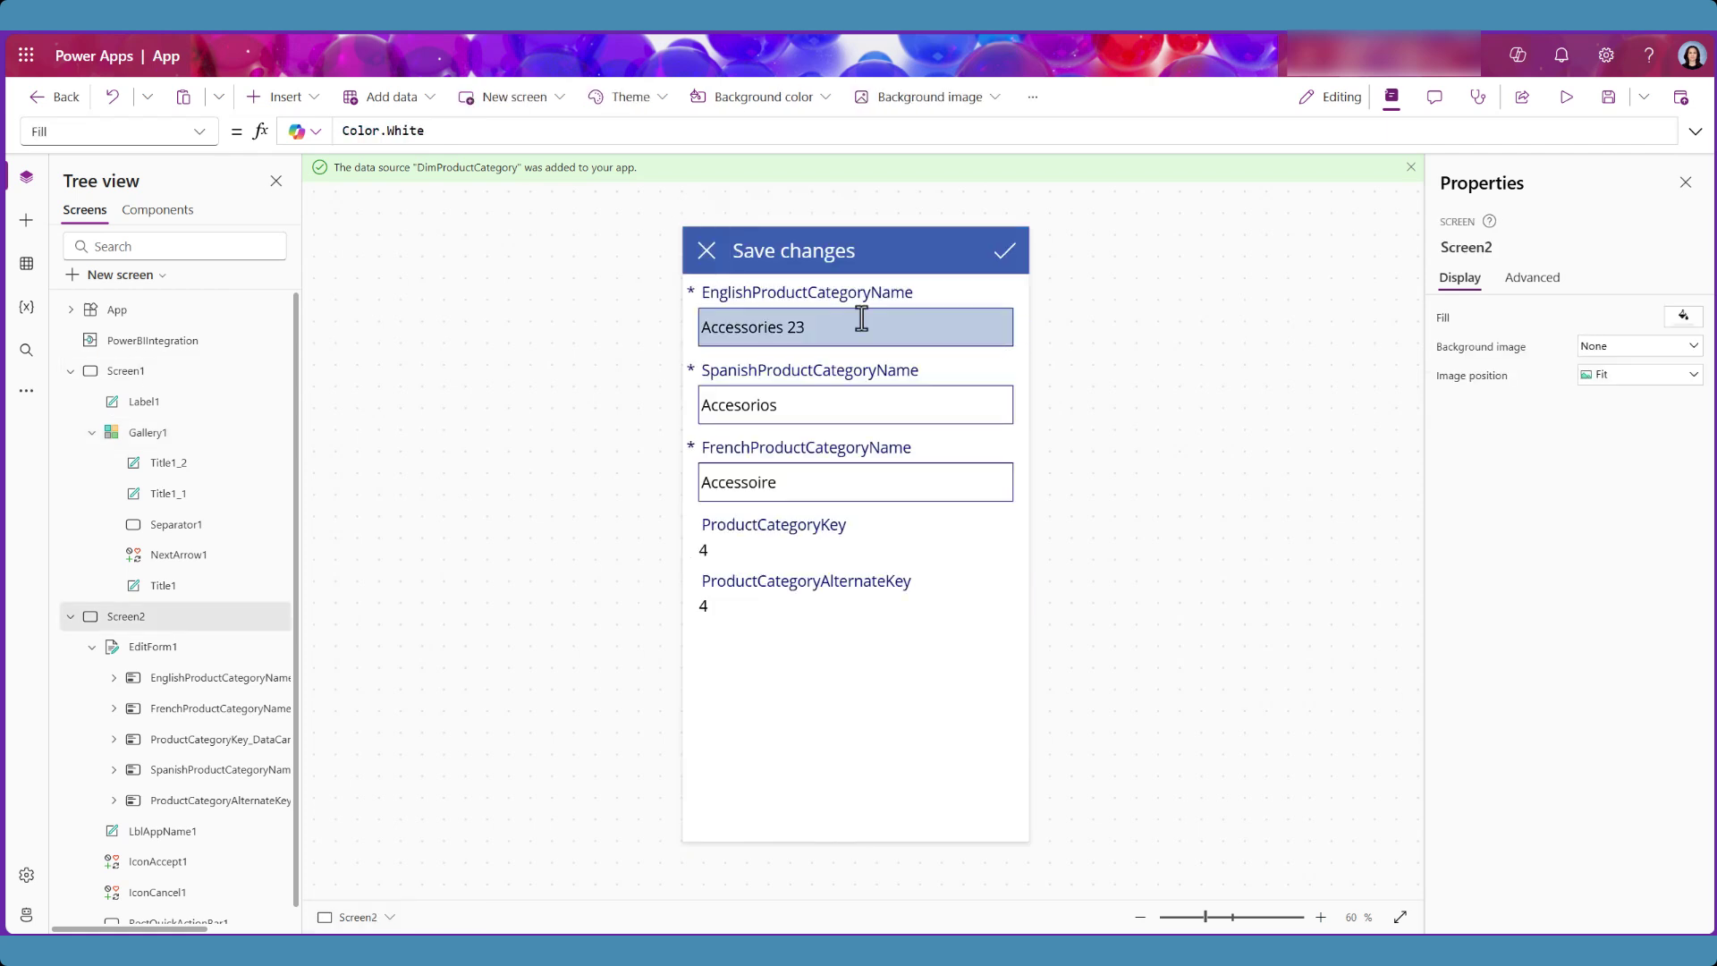
left_click(708, 255, "alt")
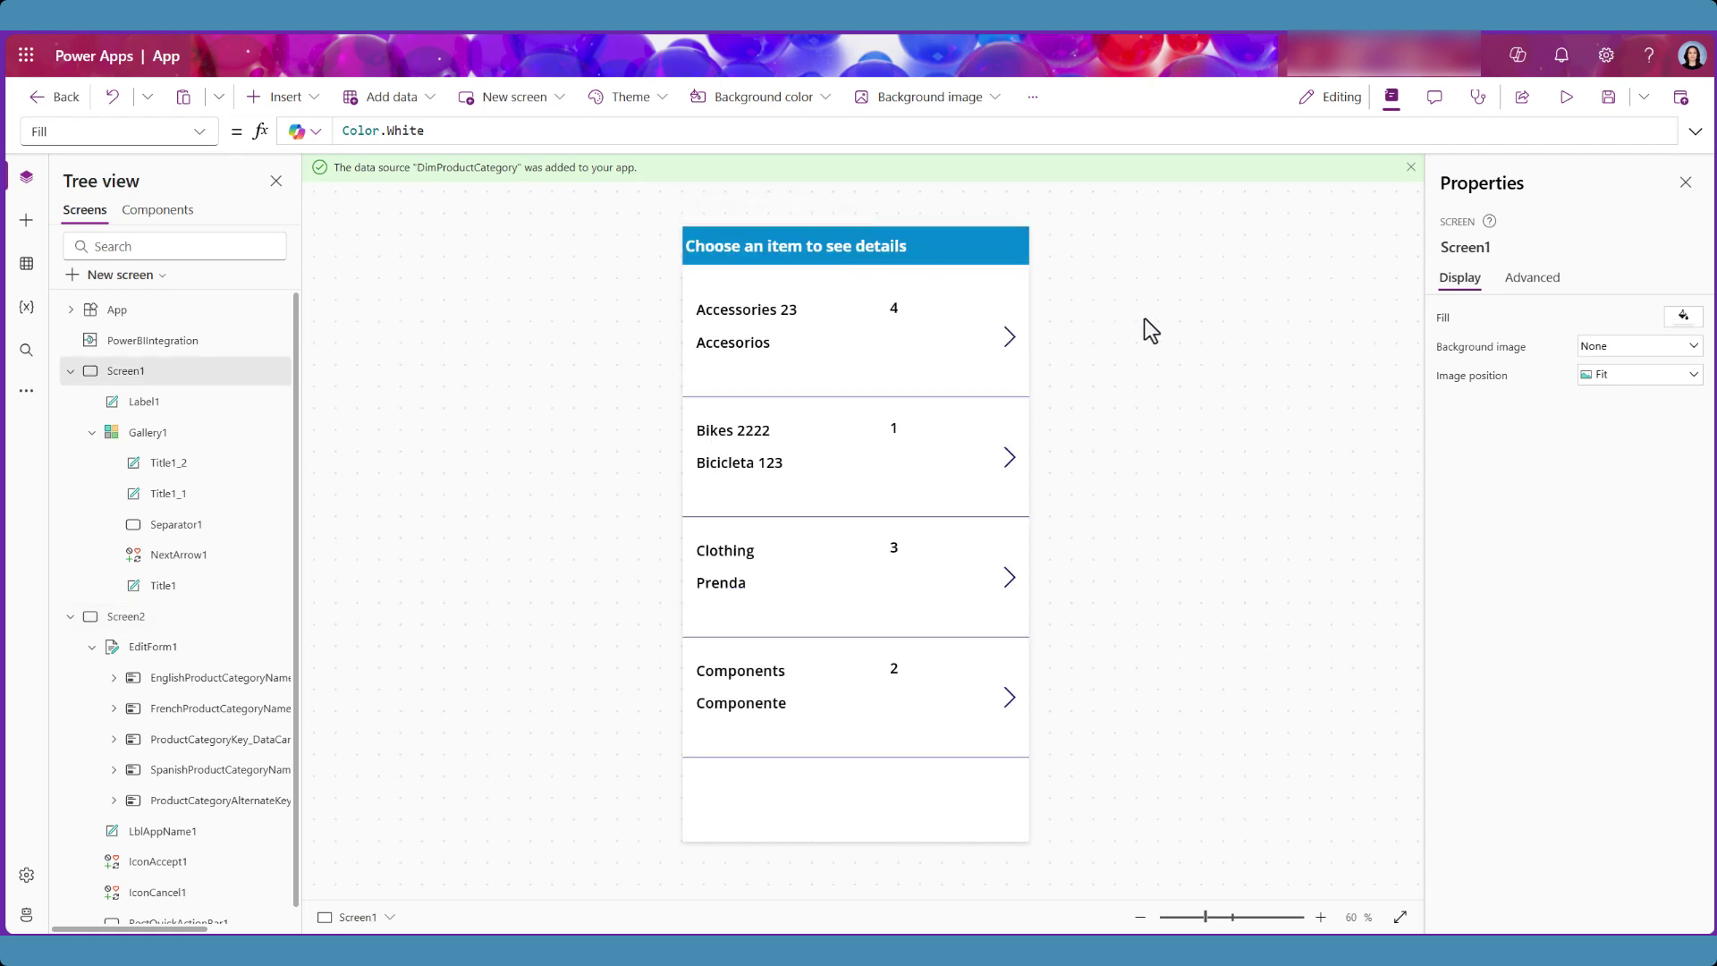
Step: Save the app as AppDQ1 and publish this version
left_click(1608, 97)
key("Return")
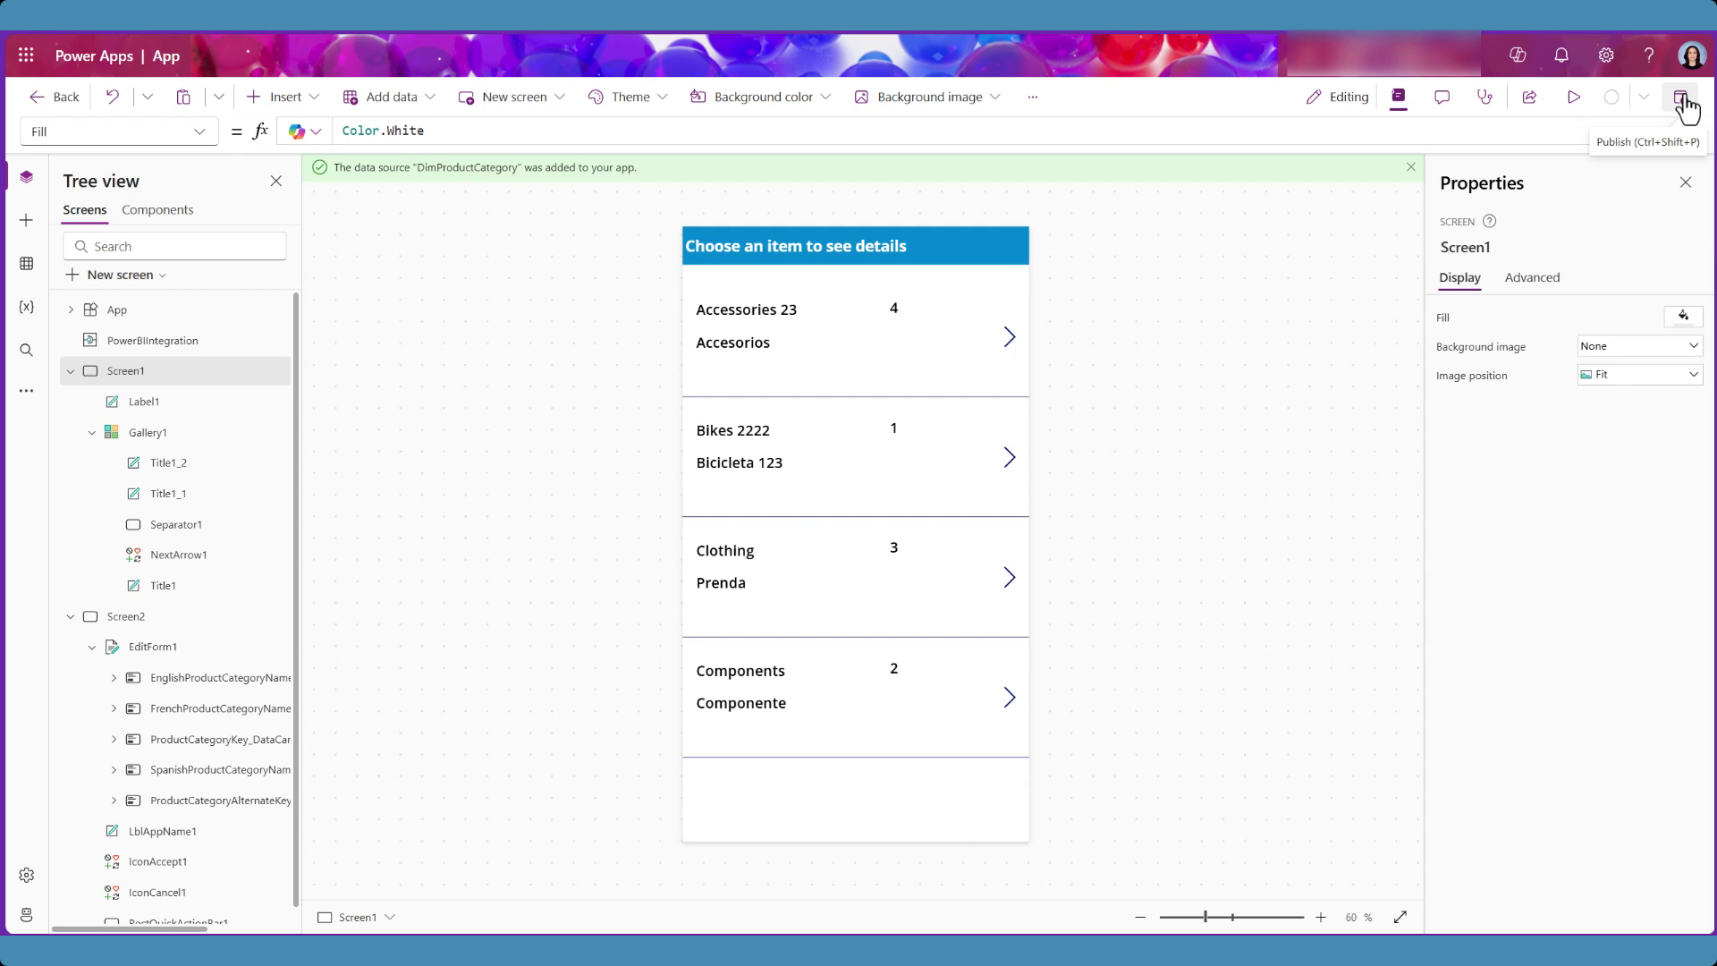
left_click(1682, 99)
left_click(1683, 100)
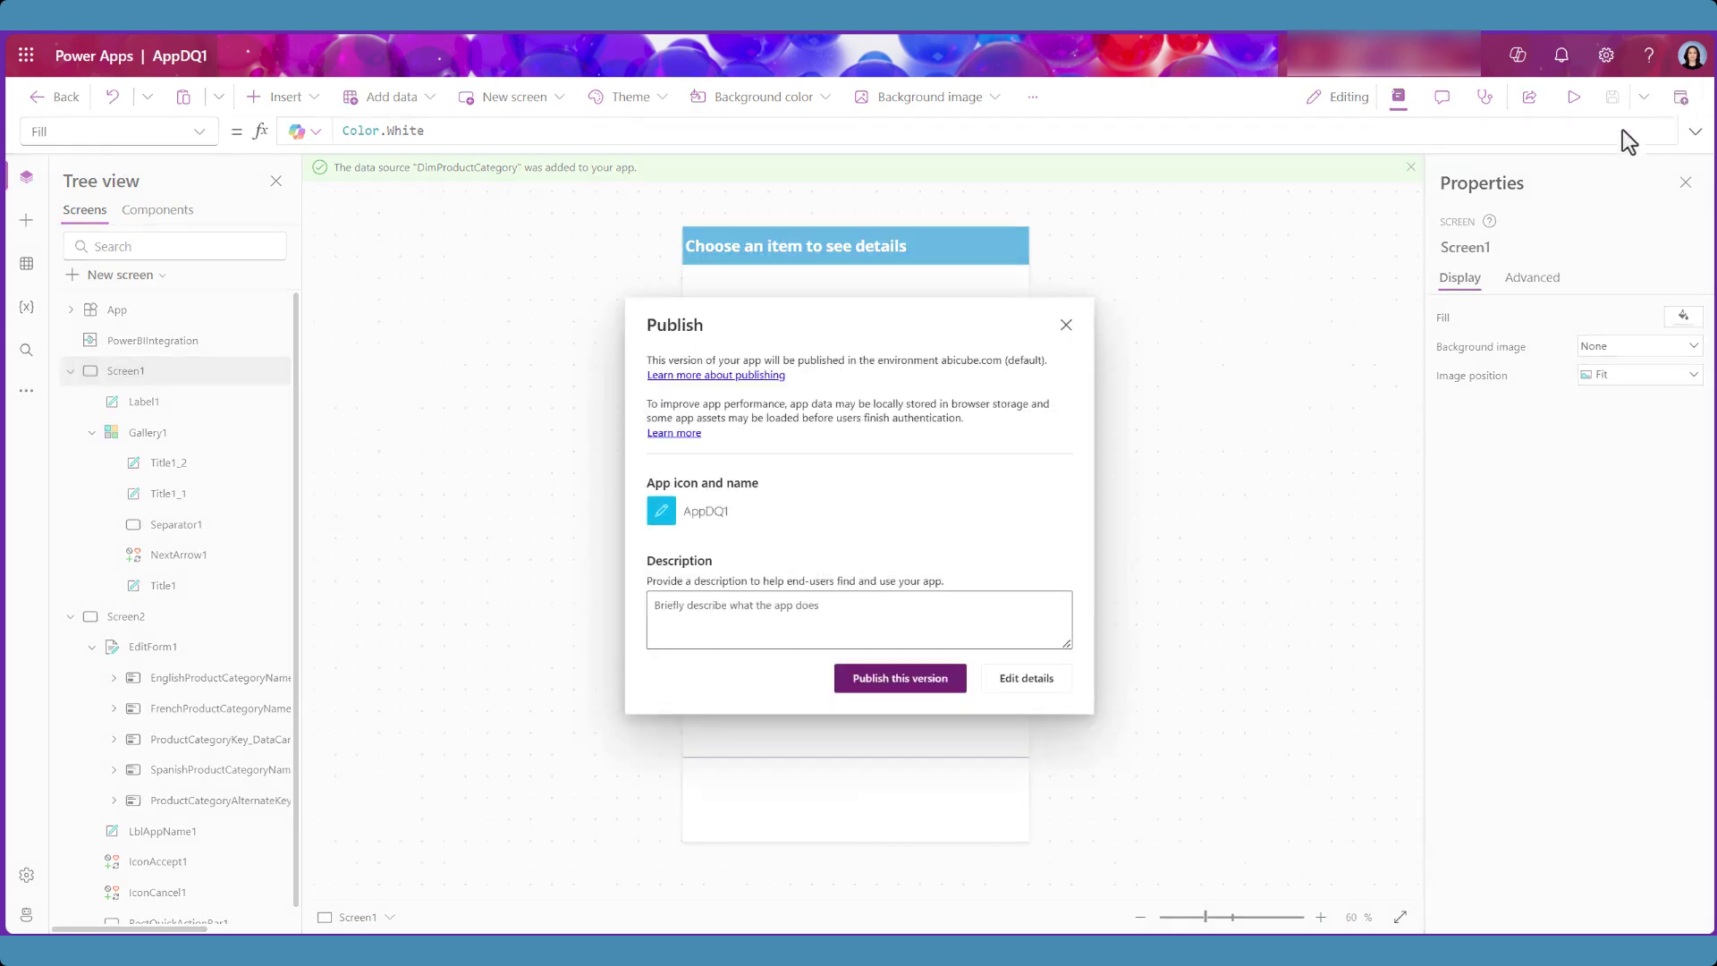
left_click(893, 681)
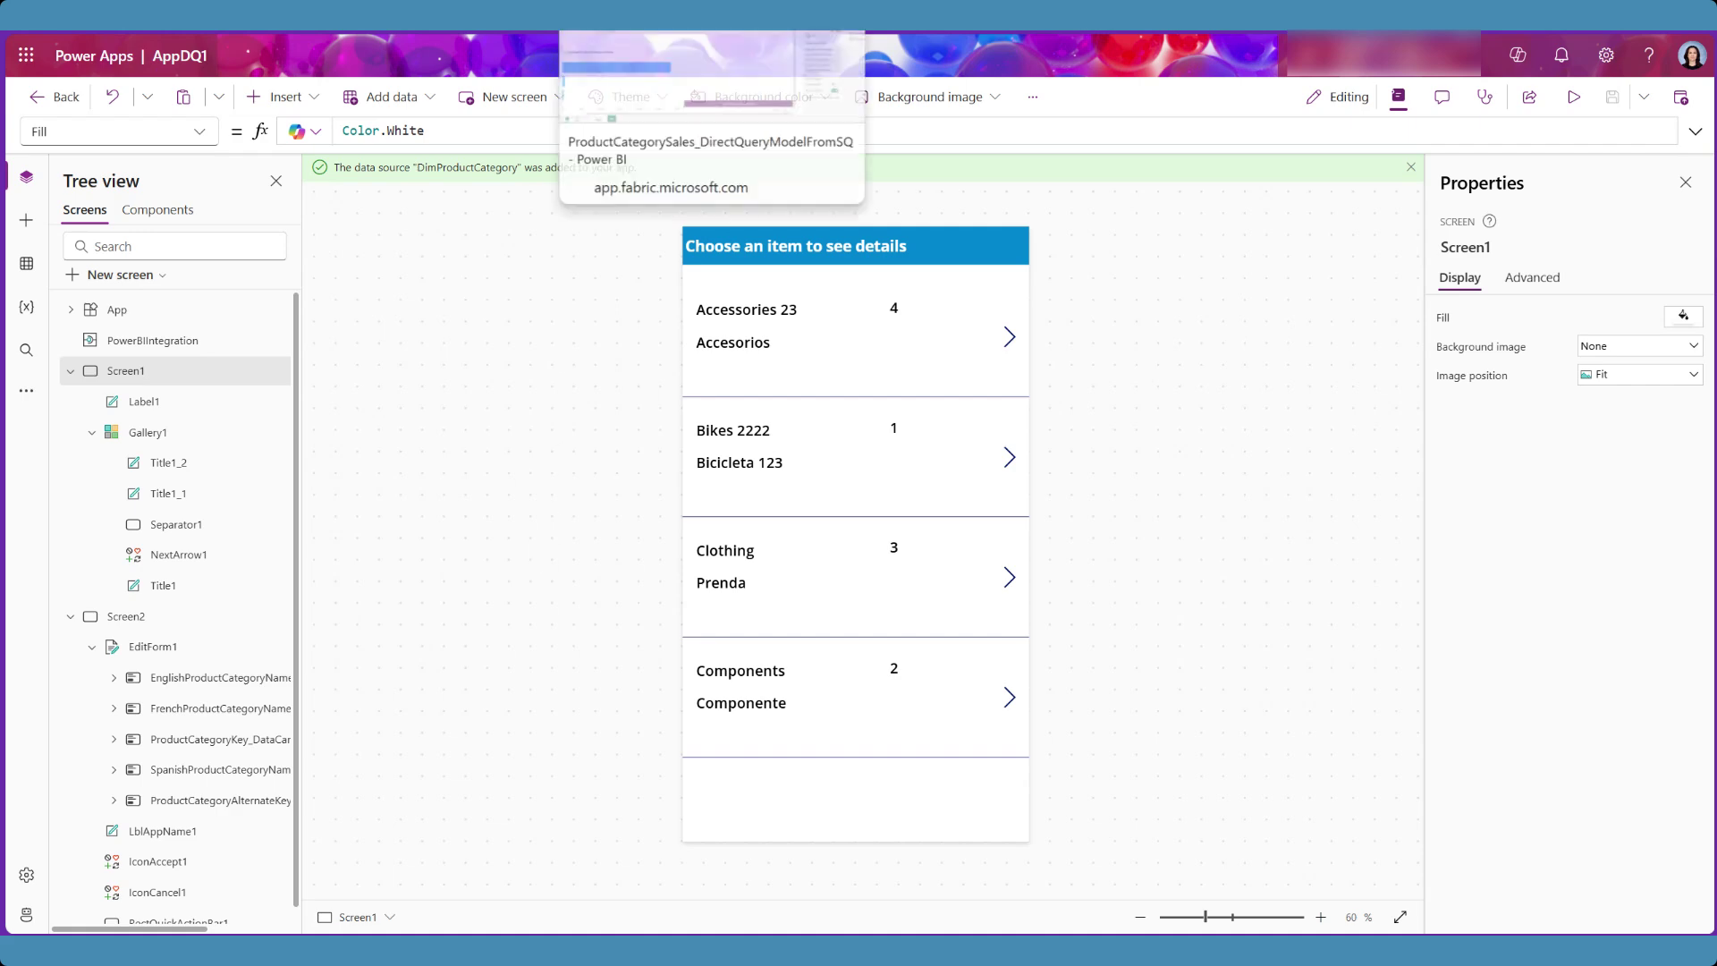
Step: Switch to the Power BI report and, in its embedded app, change the Bikes 2222 record's EnglishProductCategoryName to Bikes and submit it
left_click(640, 15)
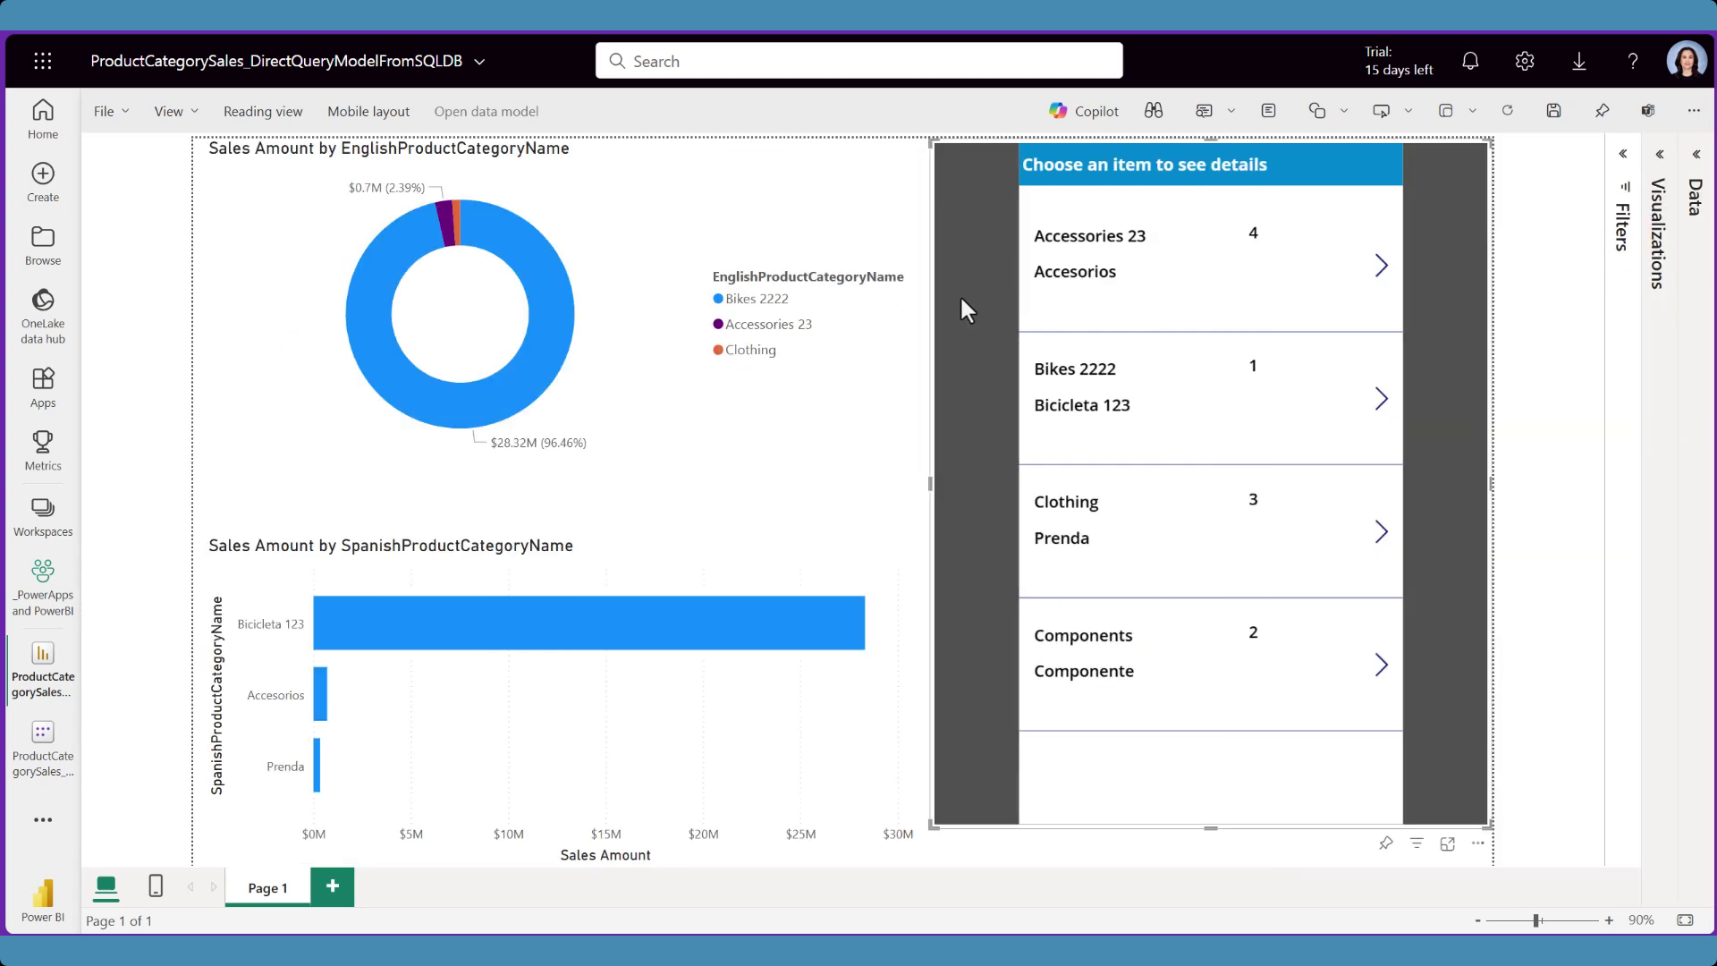
left_click(1382, 403)
left_click(1130, 256)
key("BackSpace")
key("BackSpace")
key("BackSpace")
key("BackSpace")
key("BackSpace")
left_click(1374, 183)
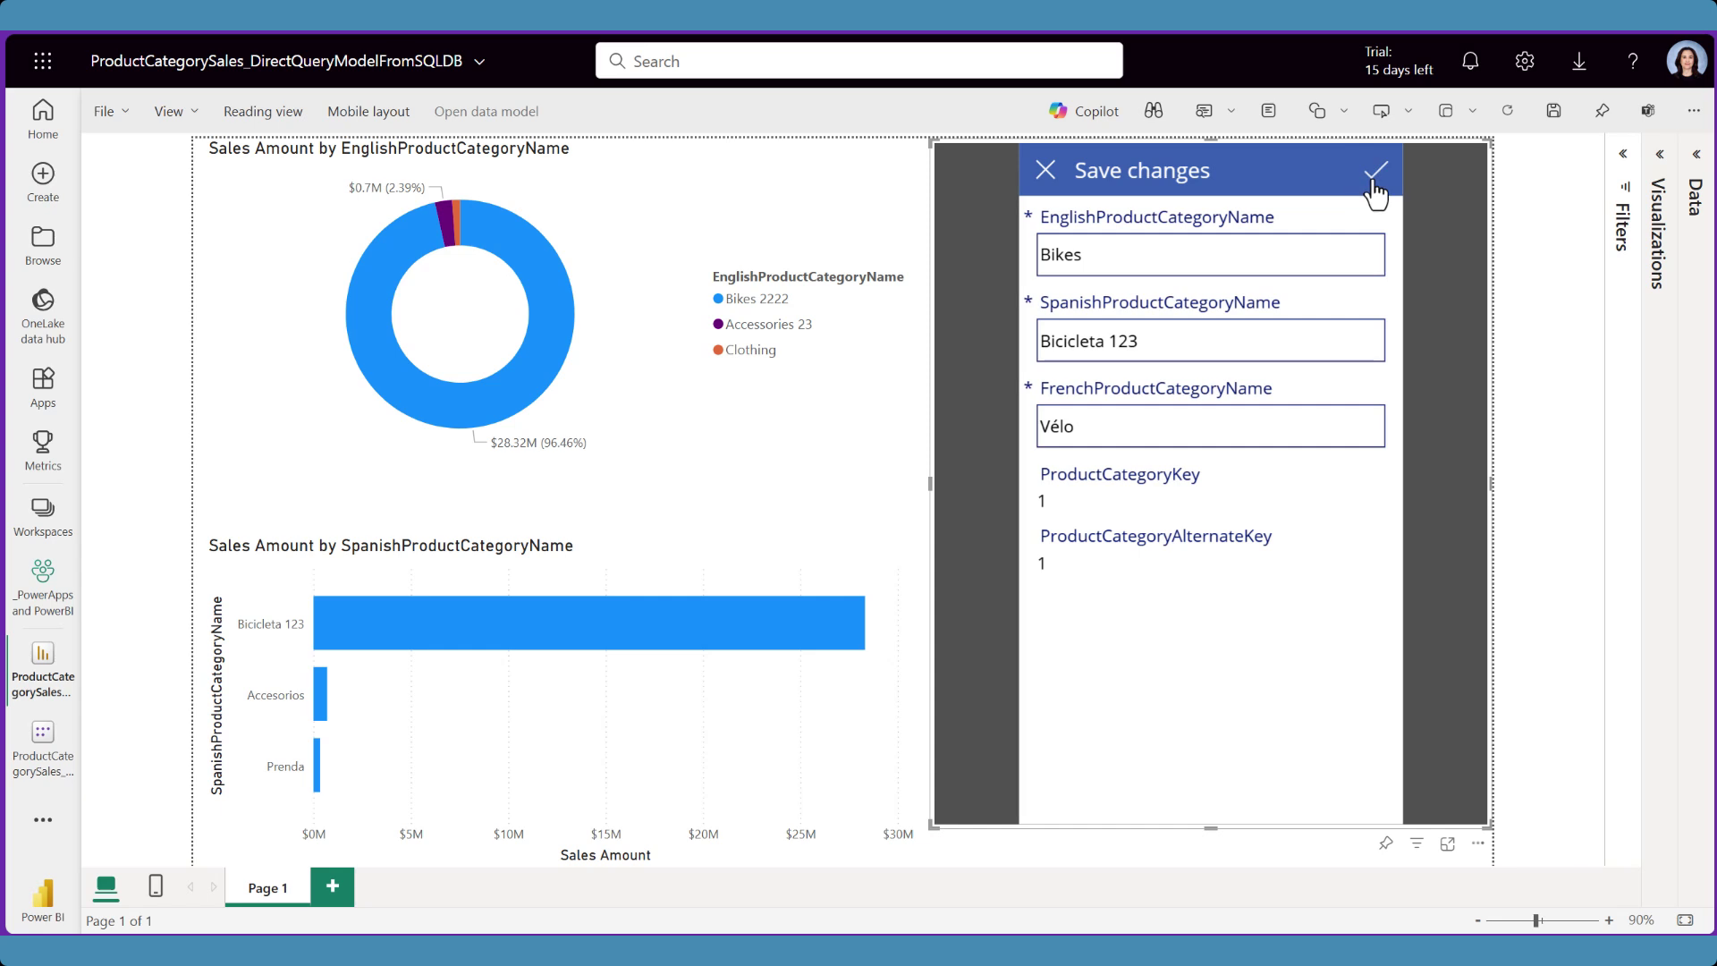